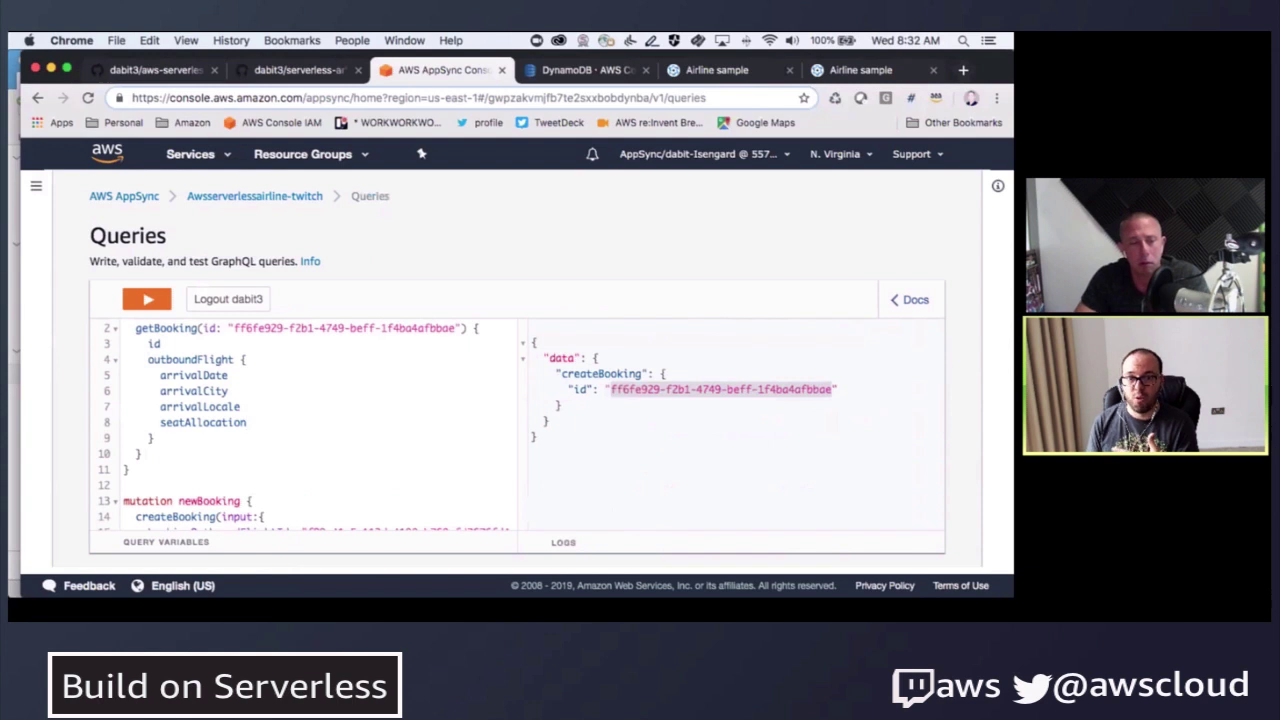
# - Add departureDate, departureCity and departureLocale under outboundFlight in the getBooking query
pyautogui.press('Return')
pyautogui.write('de')
pyautogui.press('Return')
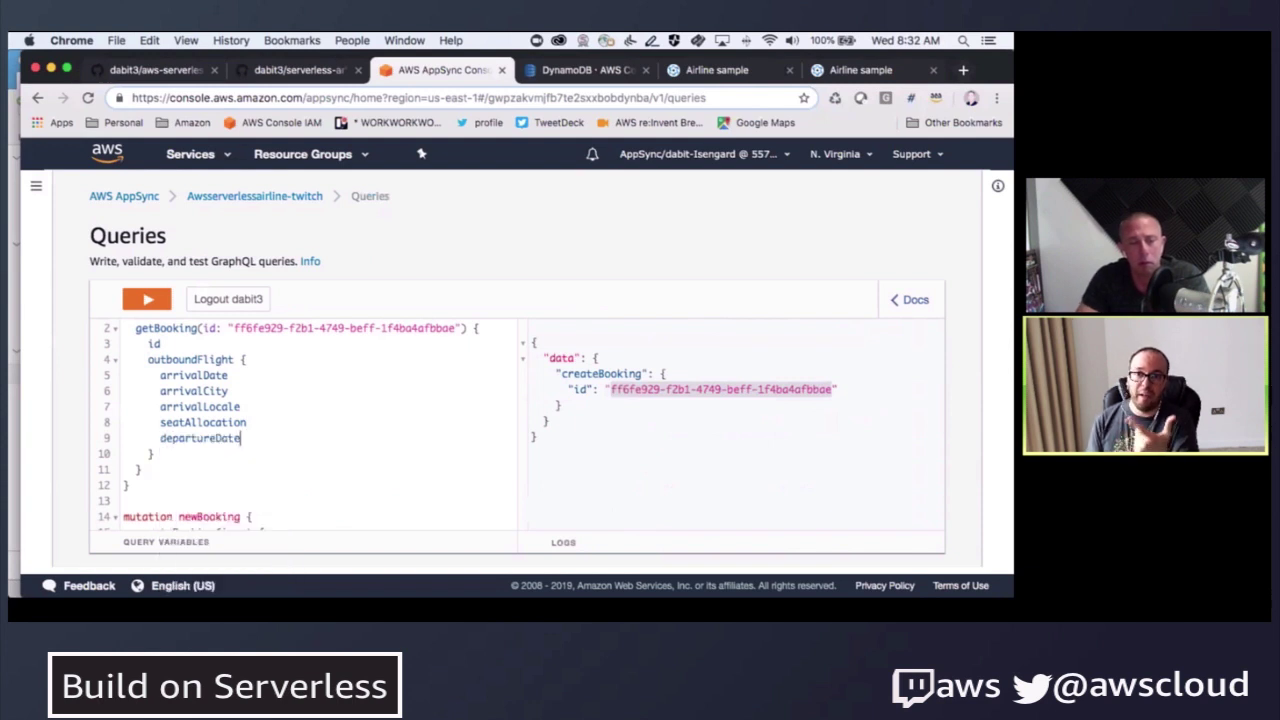
pyautogui.press('Return')
pyautogui.write('d')
pyautogui.press('Down')
pyautogui.press('Return')
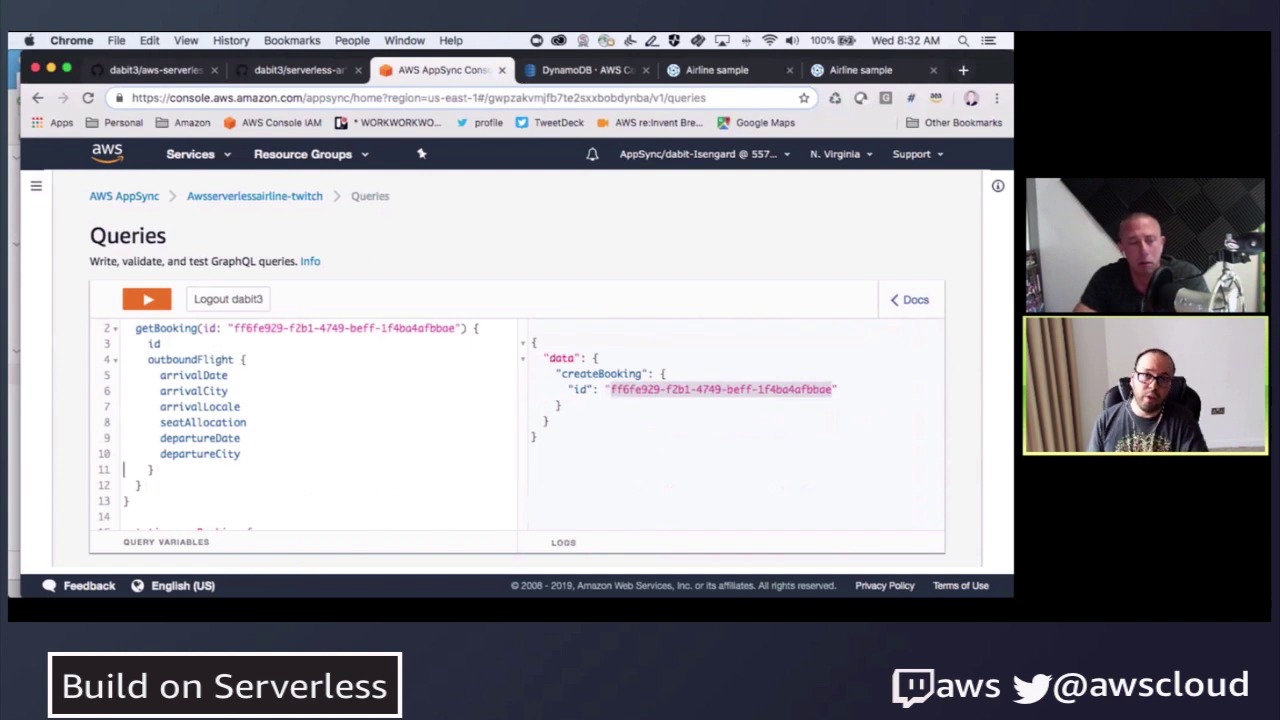
pyautogui.press('Return')
pyautogui.write('d')
pyautogui.press('Down')
pyautogui.press('Down')
pyautogui.press('Return')
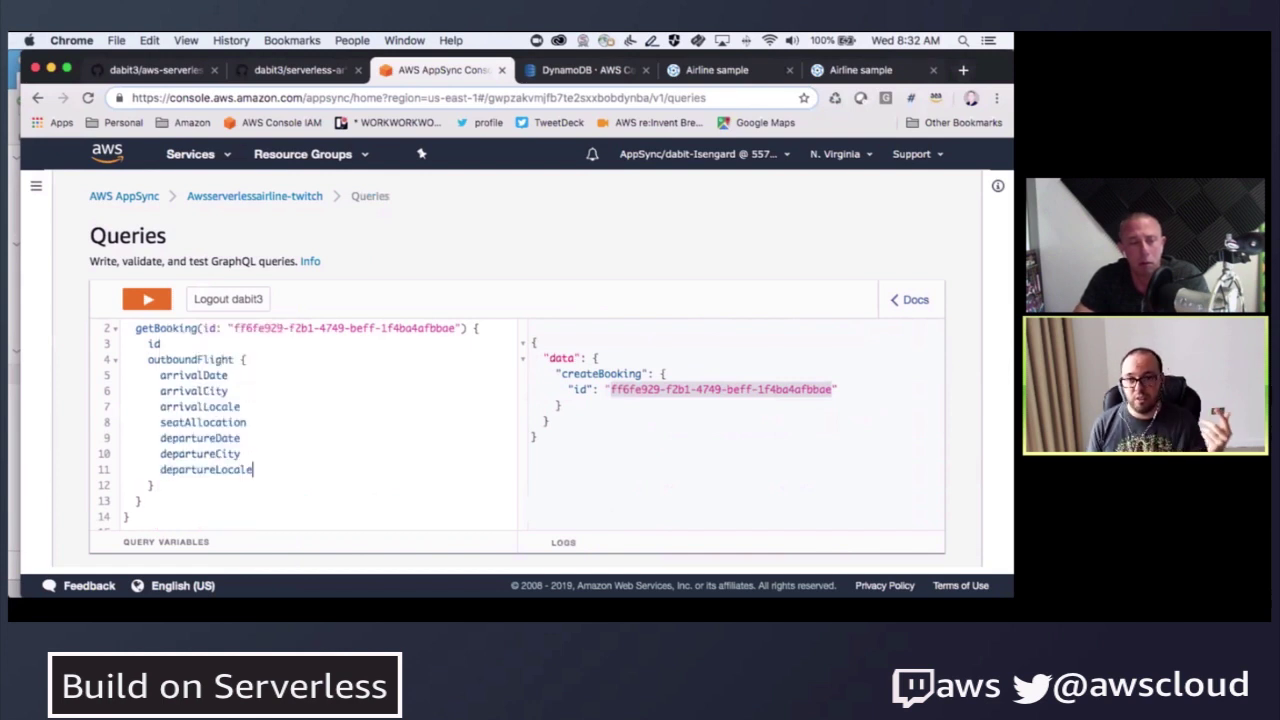
# - Run getBooking to show the London to Madrid flight on 2019-05-08 with seat allocation 3
pyautogui.click(147, 299)
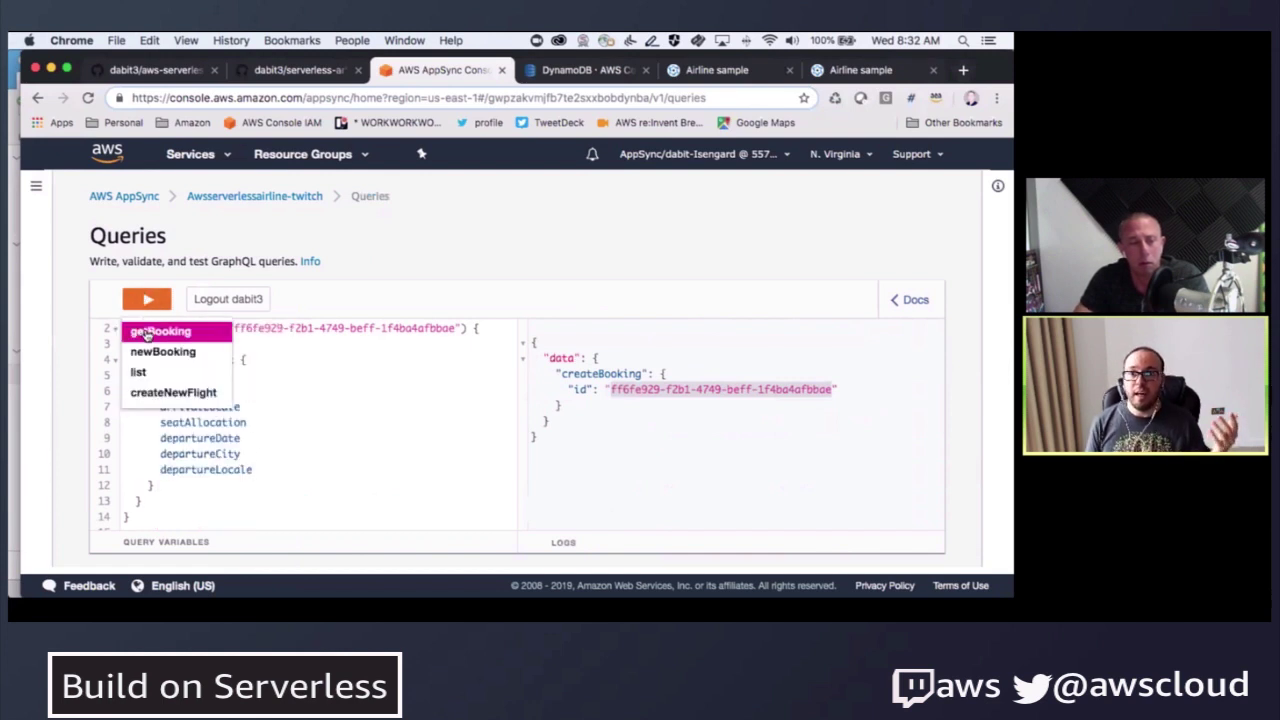
pyautogui.click(145, 333)
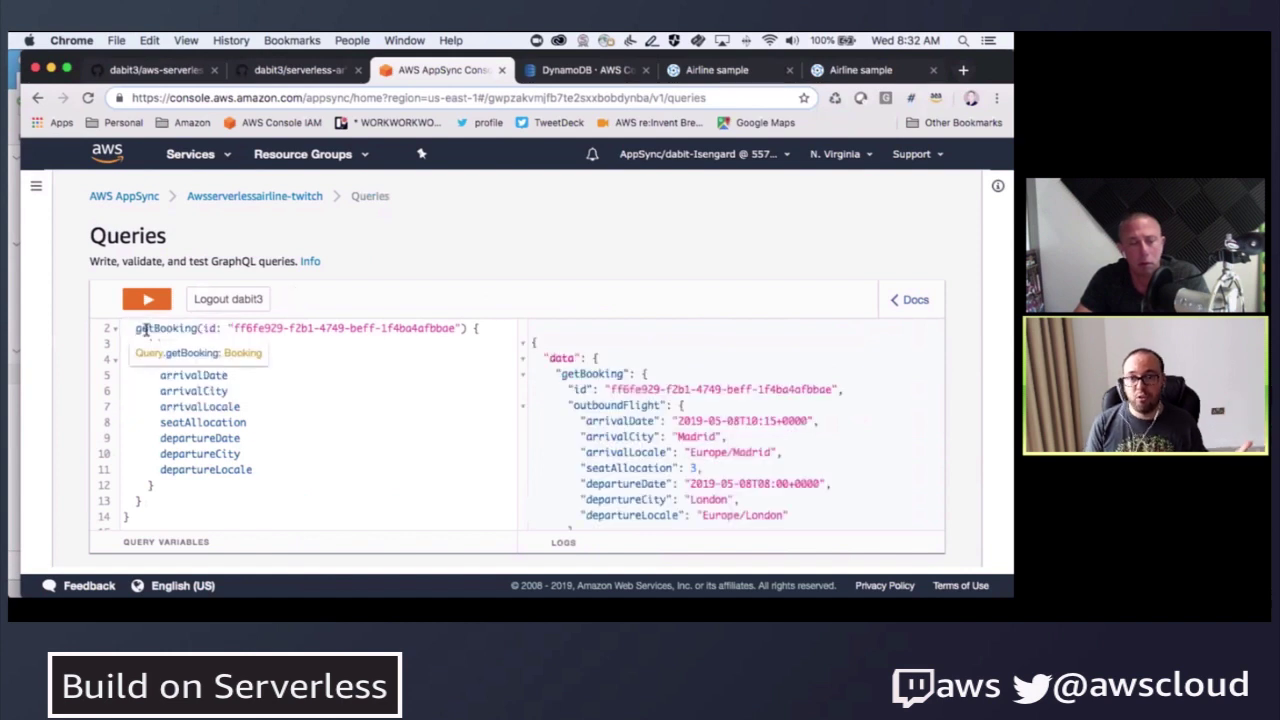
pyautogui.scroll(-2, 727, 430)
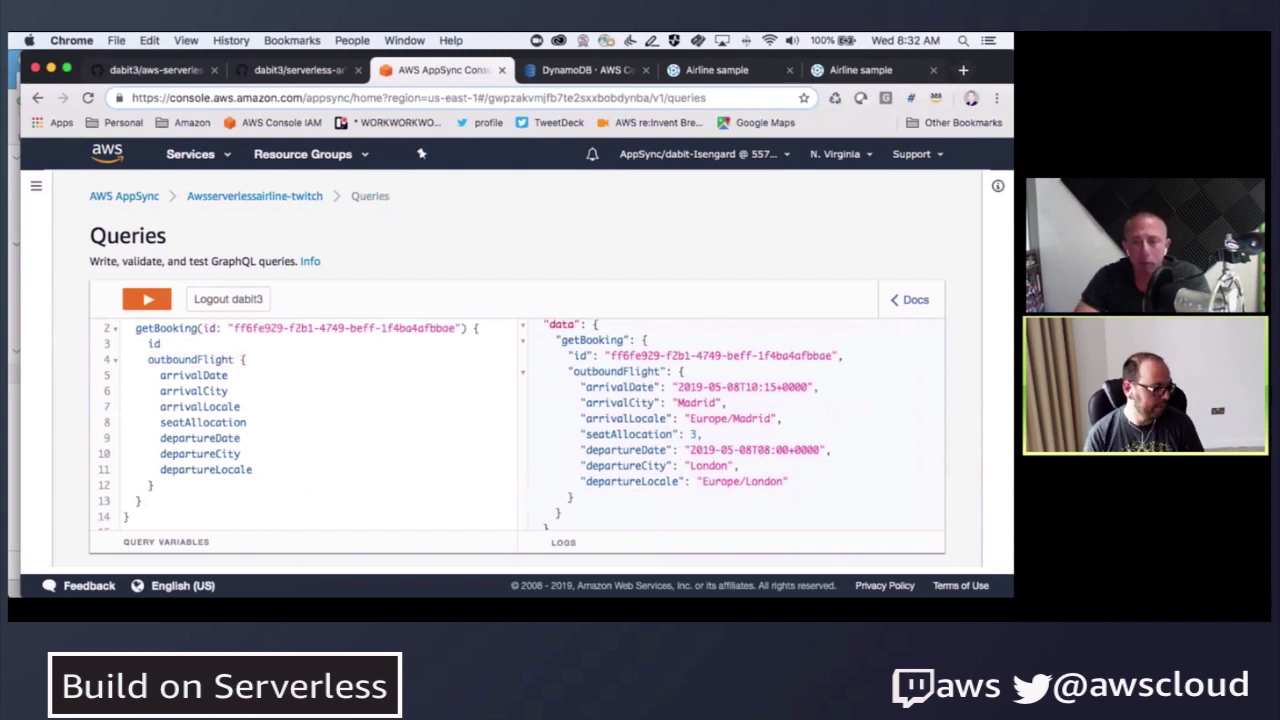
# - Review the finished amplify push in iTerm2, then return to Queries showing listFlights and createNewFlight
pyautogui.press('super+Tab')
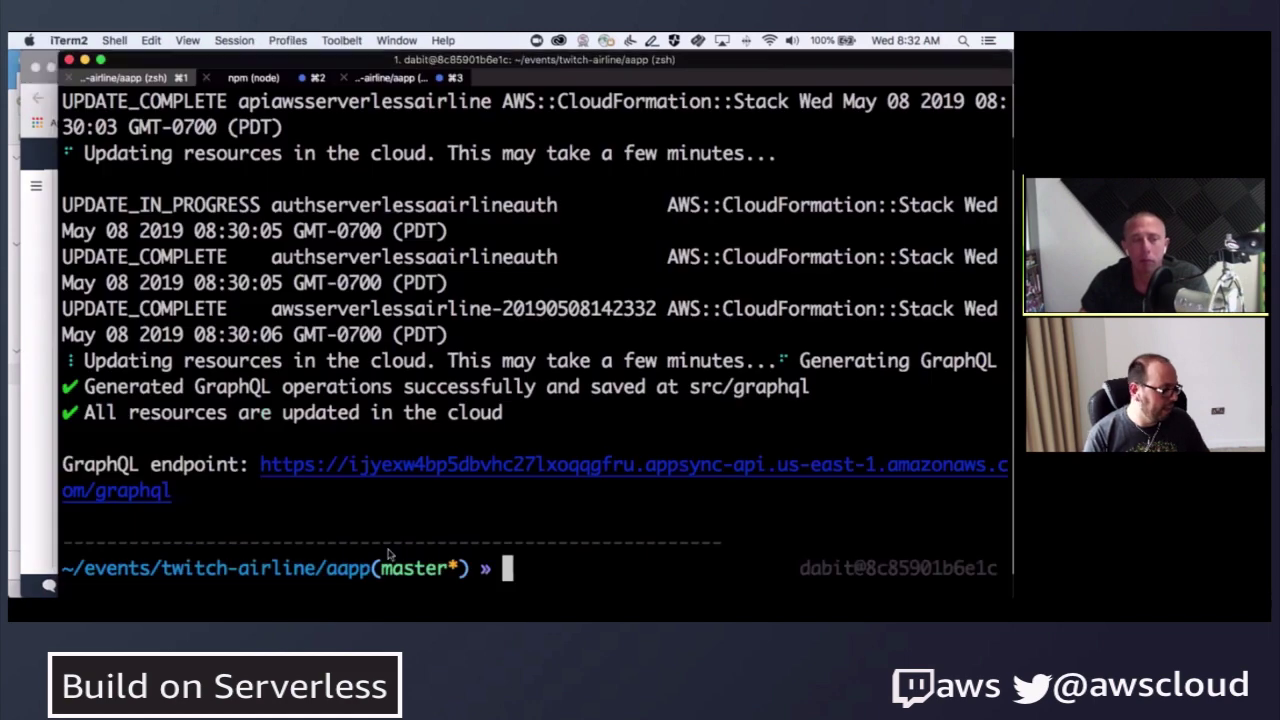
pyautogui.press('super+Tab')
pyautogui.press('super+Tab')
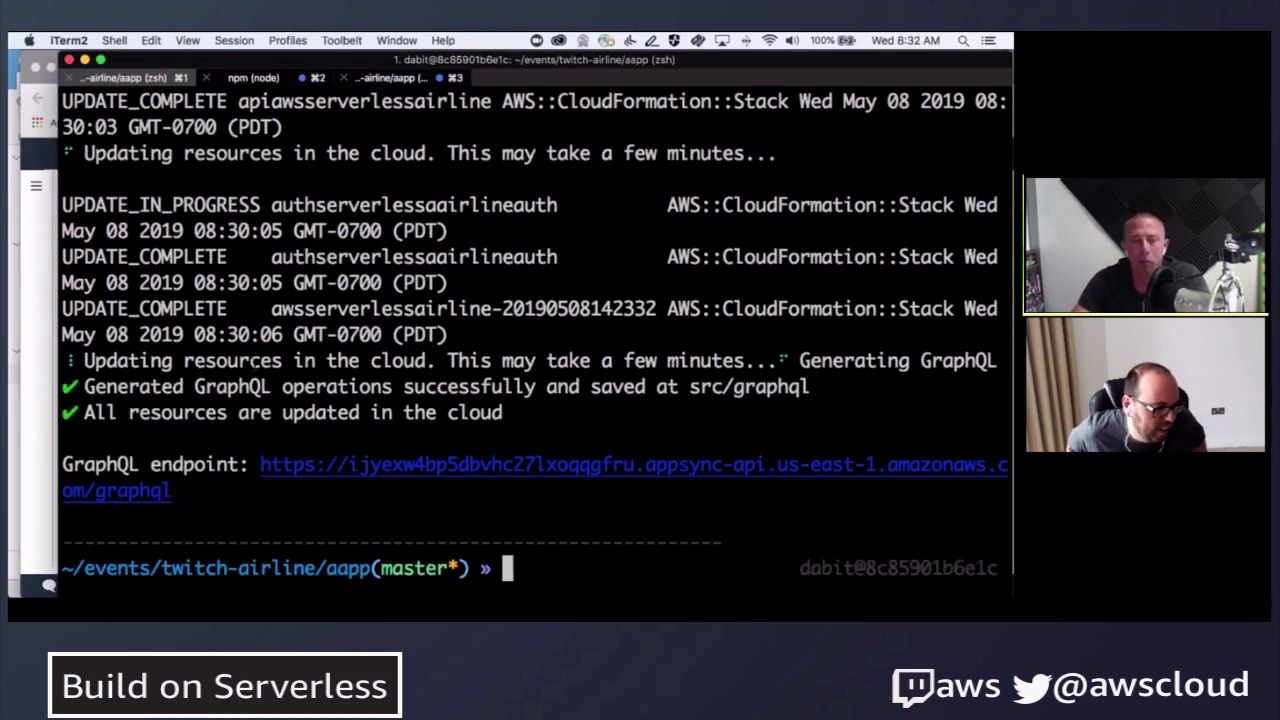
pyautogui.press('super+Tab')
pyautogui.press('super+Tab')
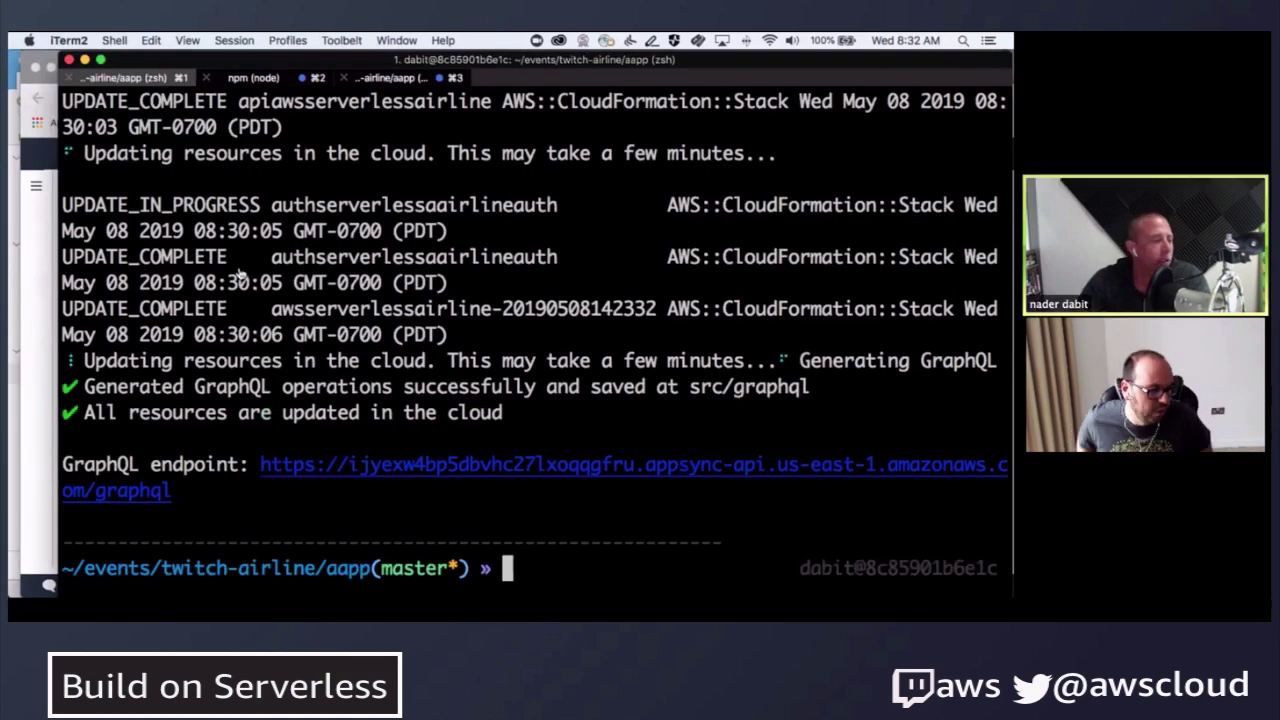
pyautogui.press('super+Tab')
pyautogui.scroll(1, 207, 404)
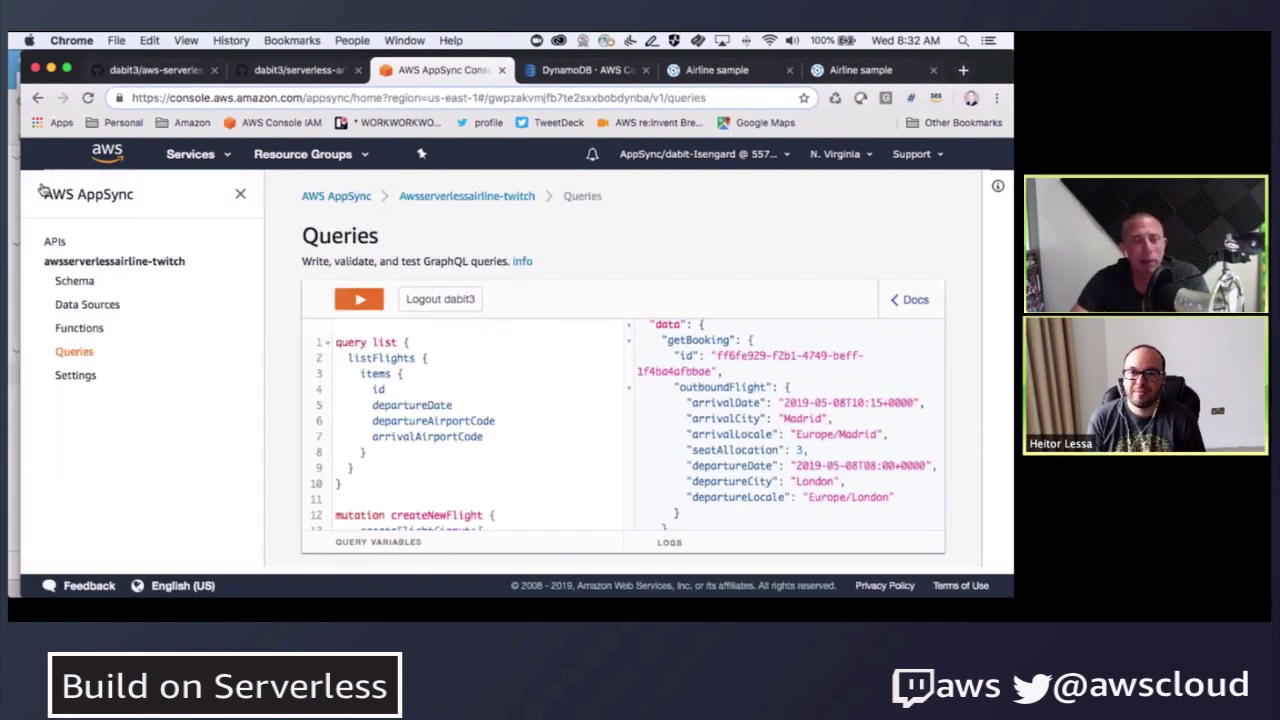
# - Open the Schema page and scroll through the schema to the Mutation type
pyautogui.click(75, 282)
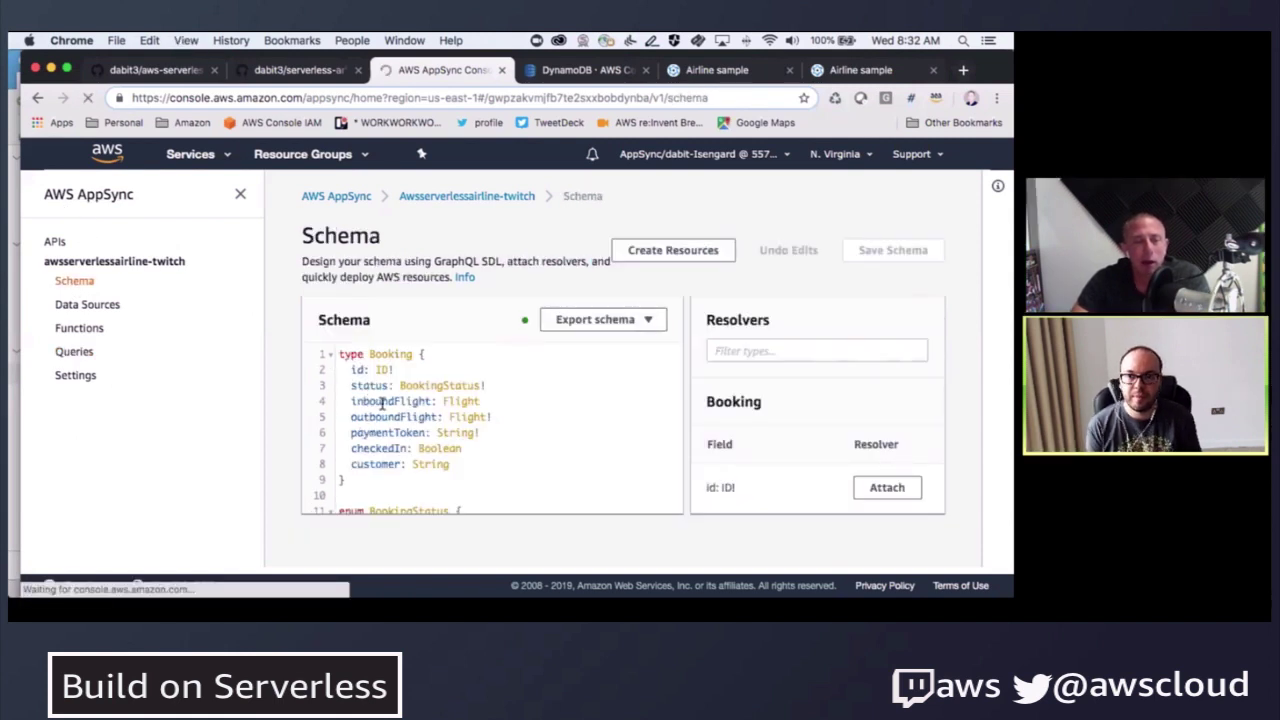
pyautogui.scroll(-10, 395, 403)
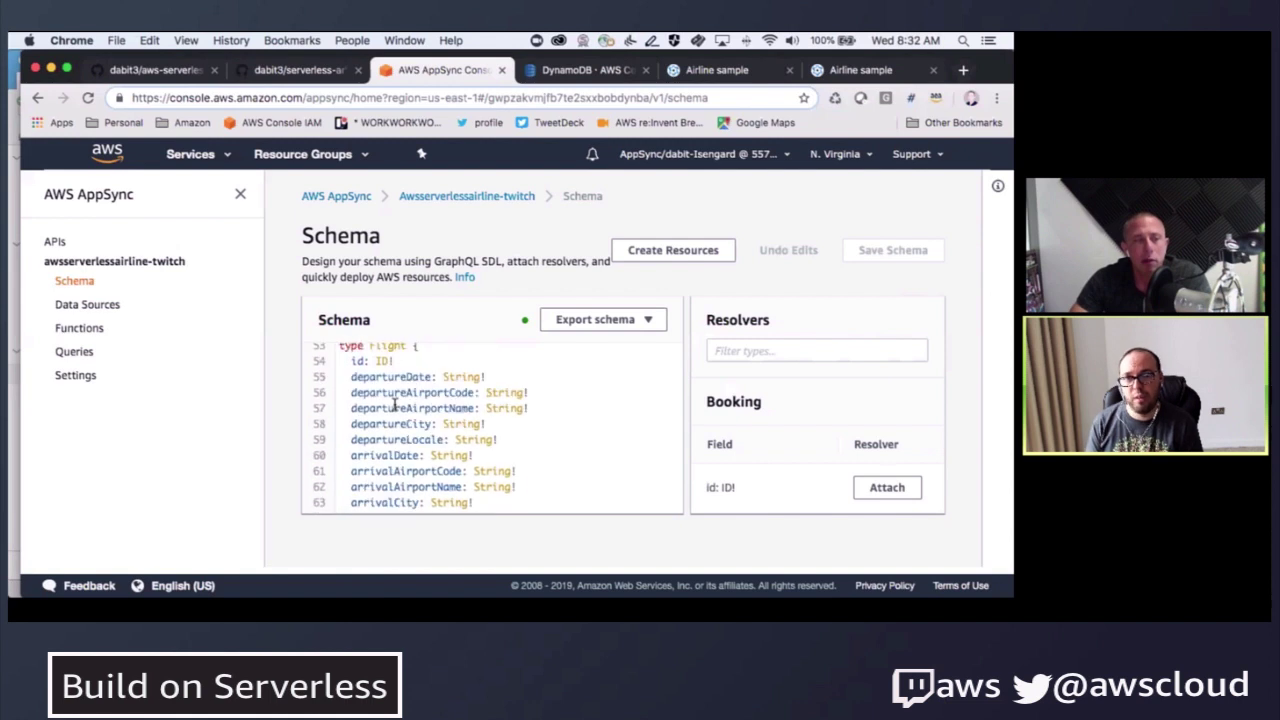
pyautogui.scroll(-10, 395, 403)
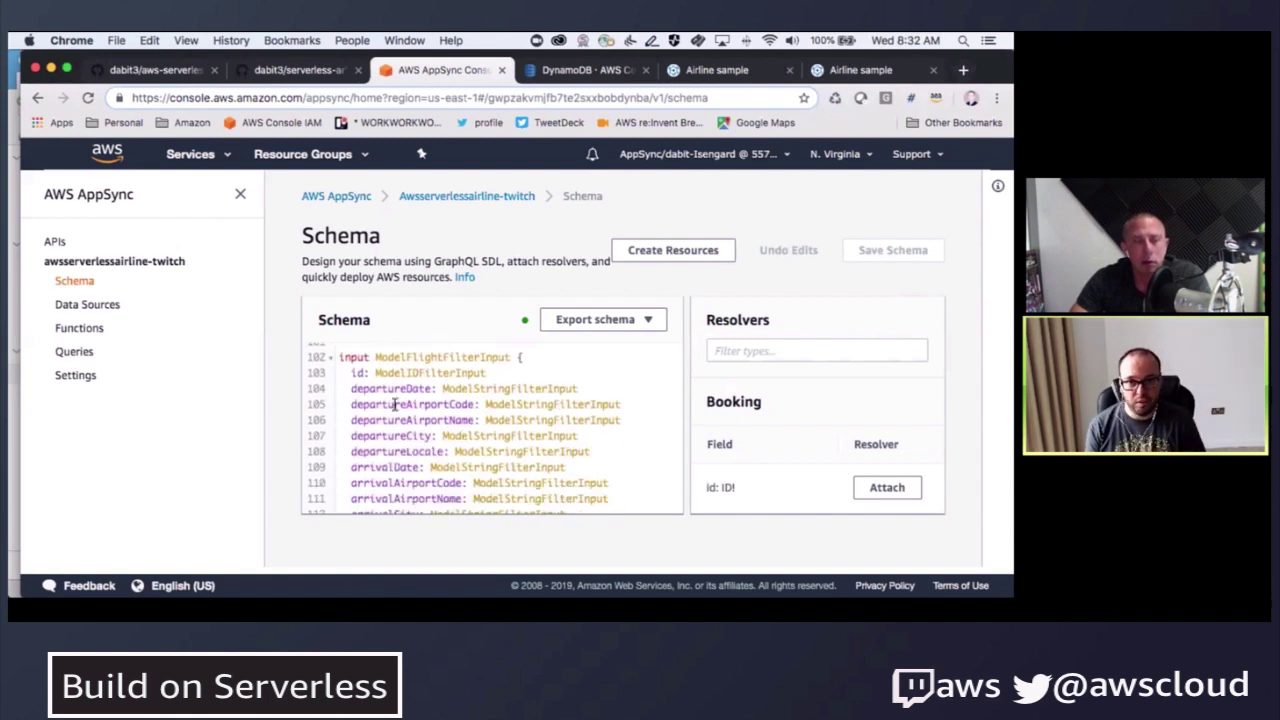
pyautogui.scroll(-10, 395, 403)
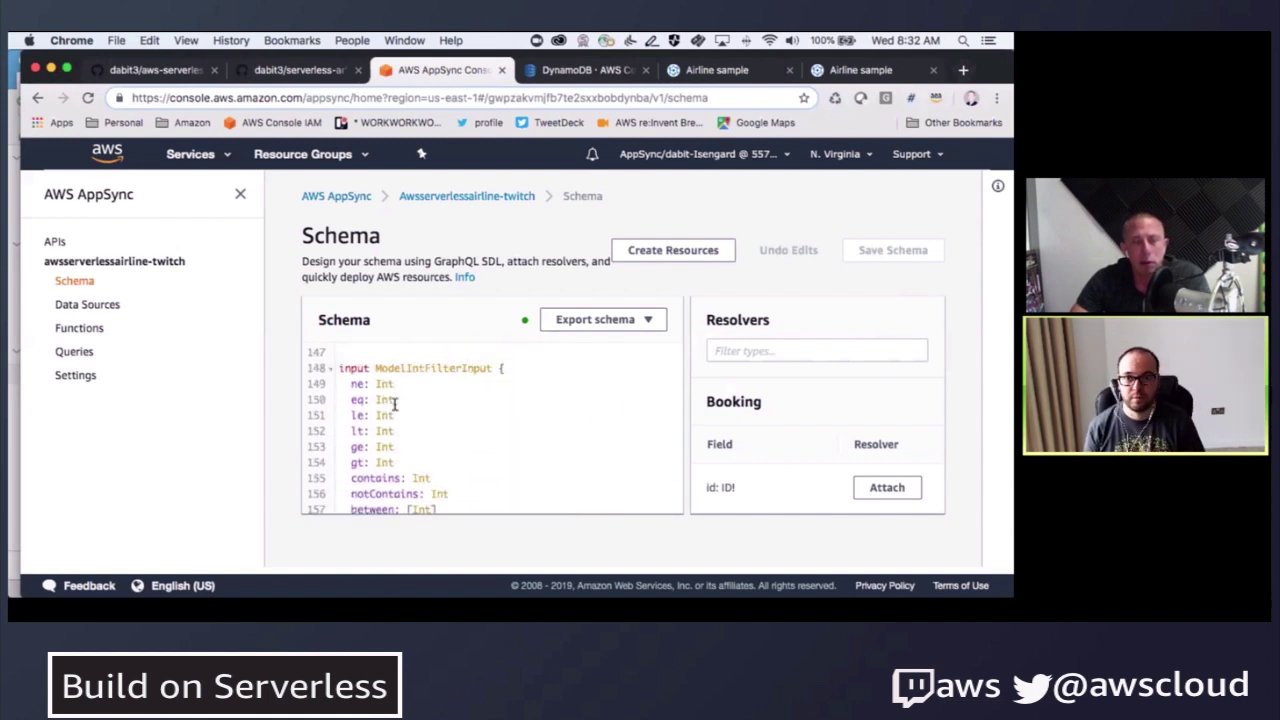
pyautogui.scroll(-10, 395, 403)
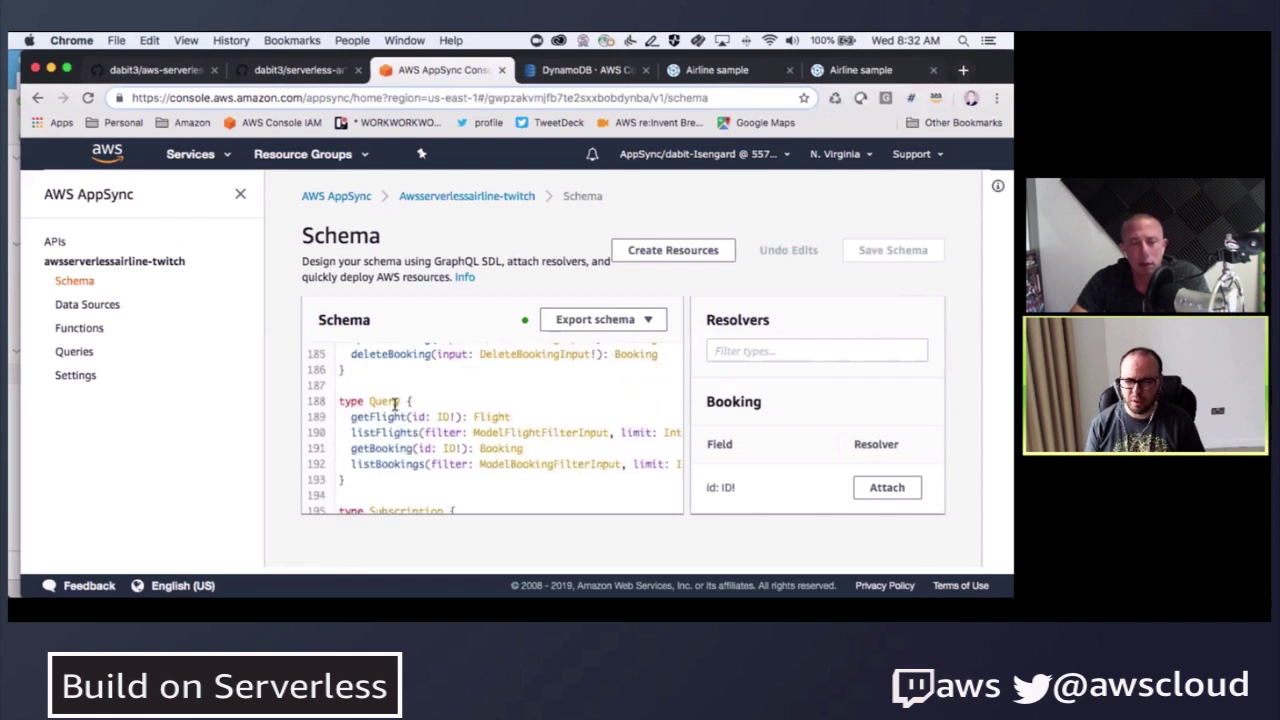
pyautogui.scroll(1, 395, 403)
pyautogui.moveTo(351, 371); pyautogui.dragTo(377, 371)
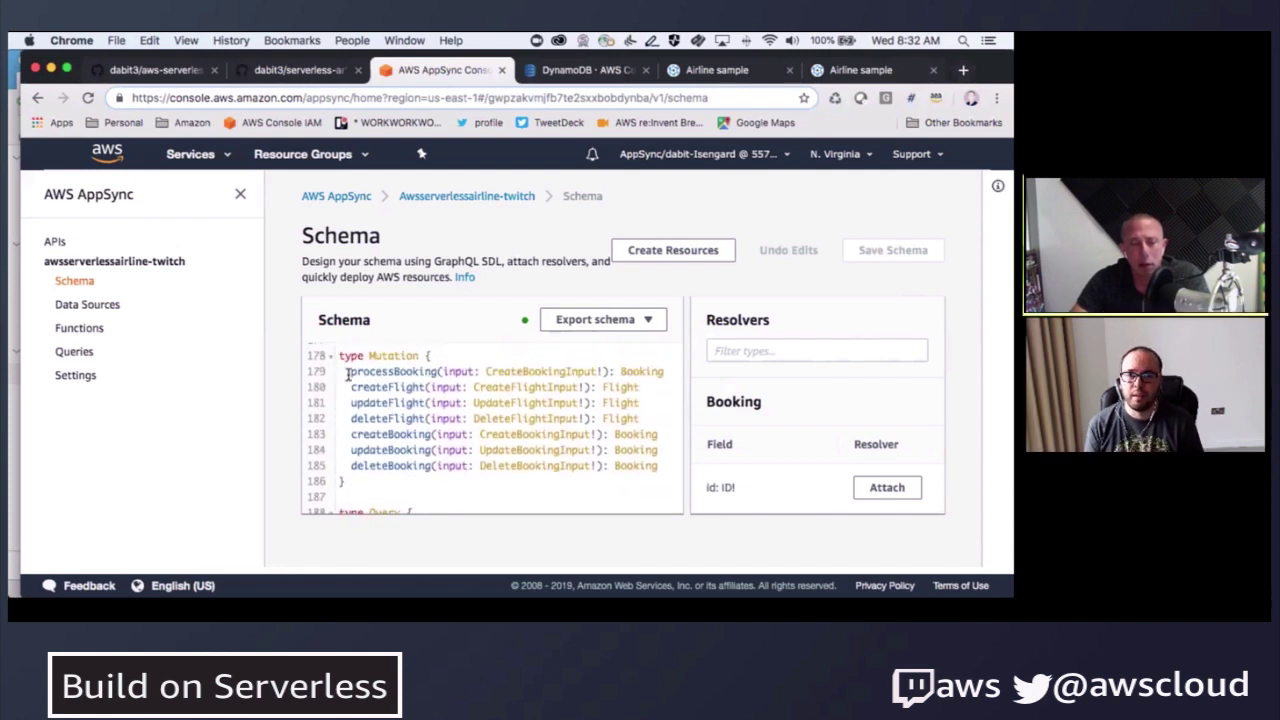
# - Filter the resolvers by 'mutatio' and attach a new resolver to processBooking
pyautogui.click(839, 348)
pyautogui.write('mut')
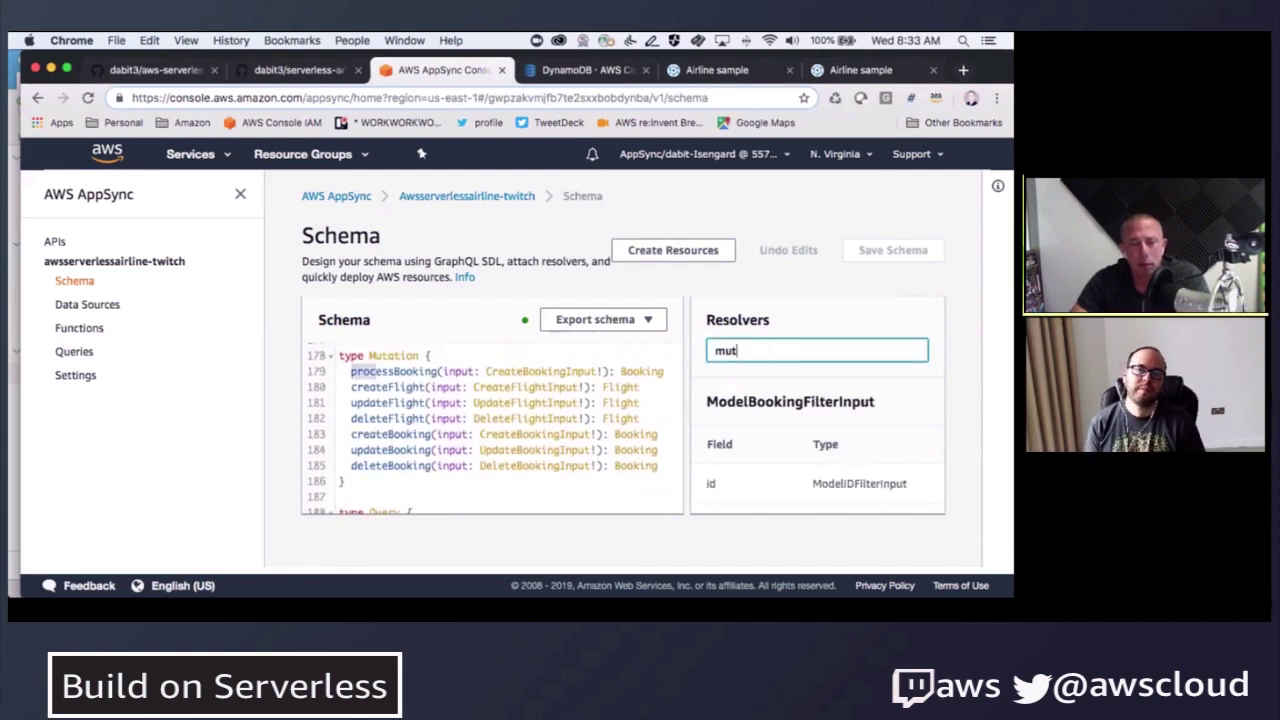
pyautogui.write('atio')
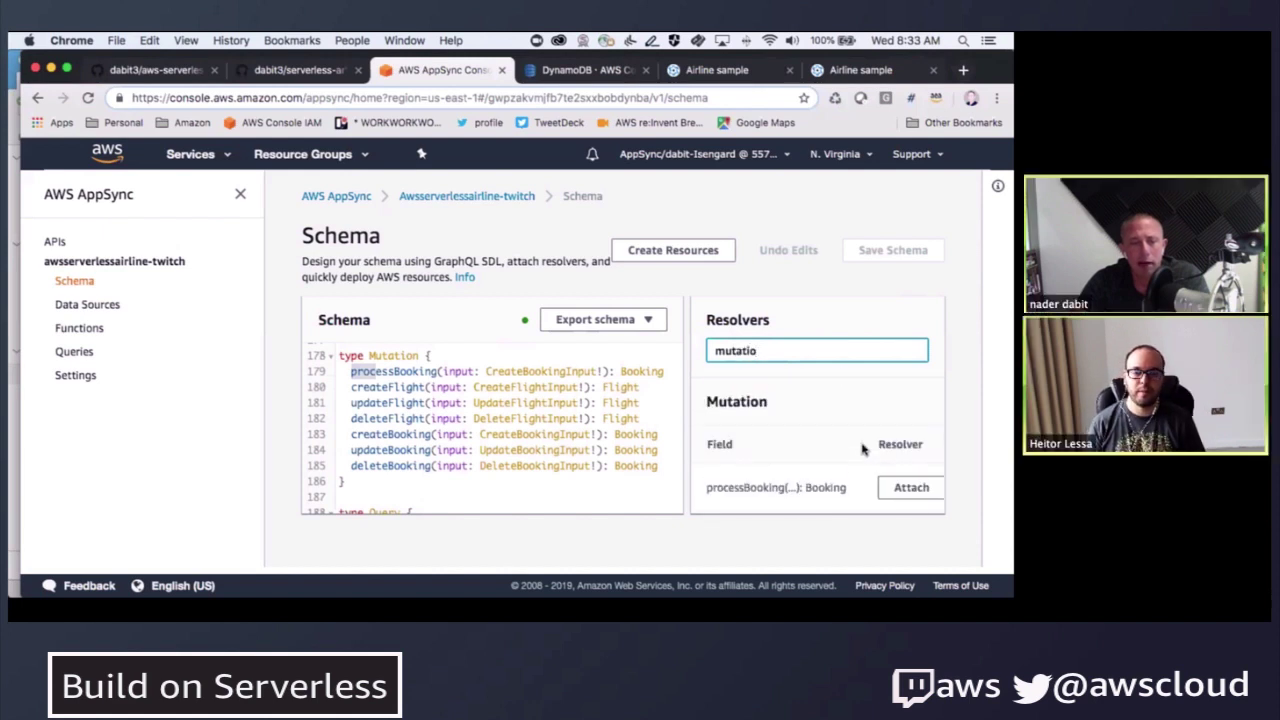
pyautogui.scroll(-5, 862, 450)
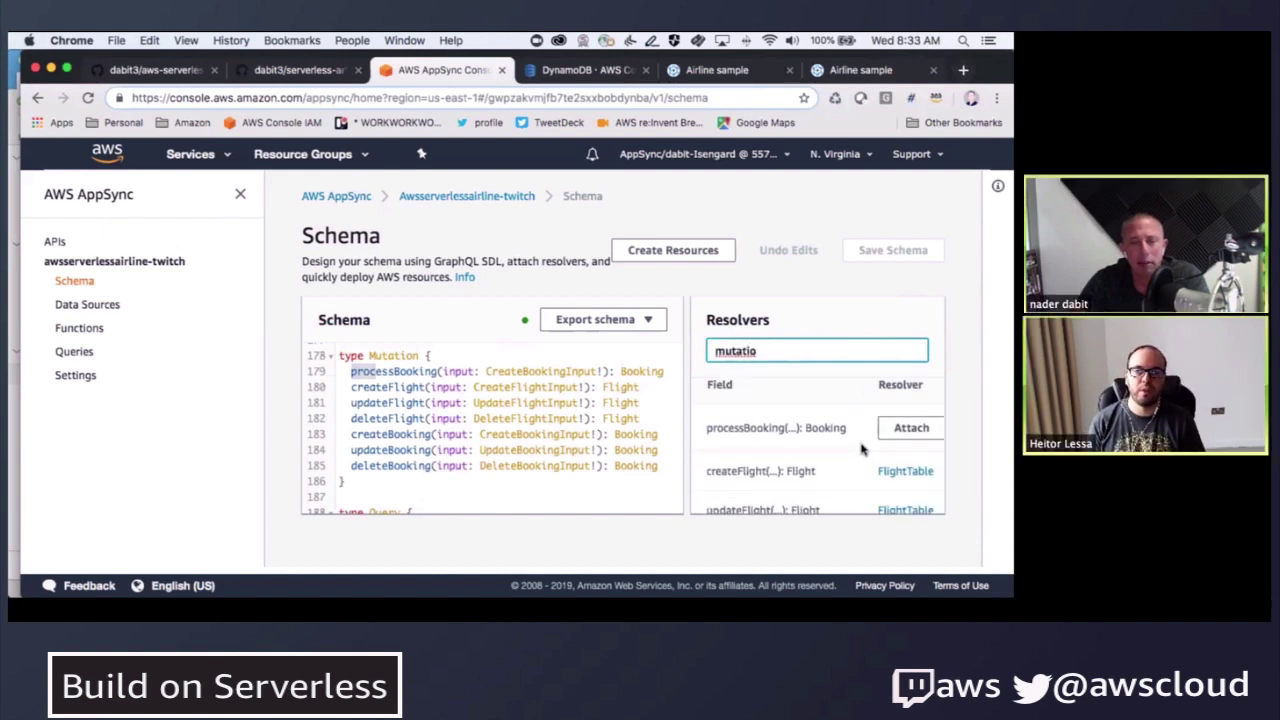
pyautogui.scroll(3, 862, 450)
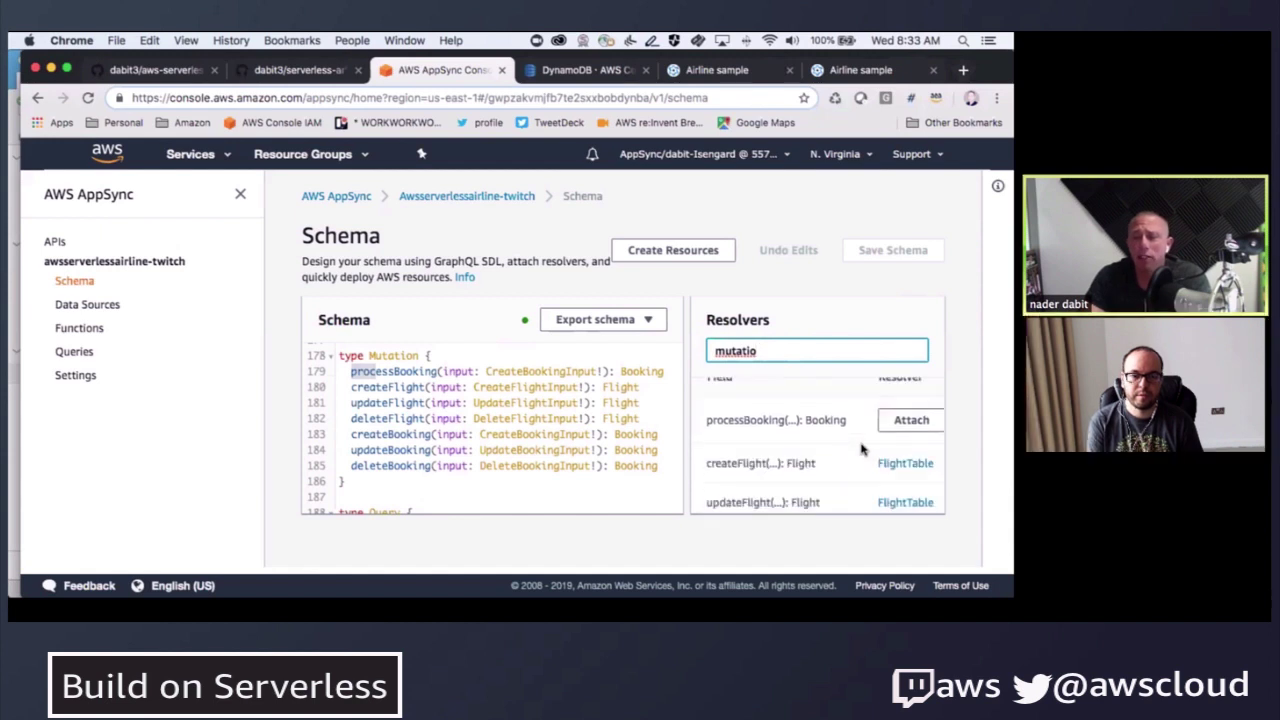
pyautogui.scroll(-2, 862, 450)
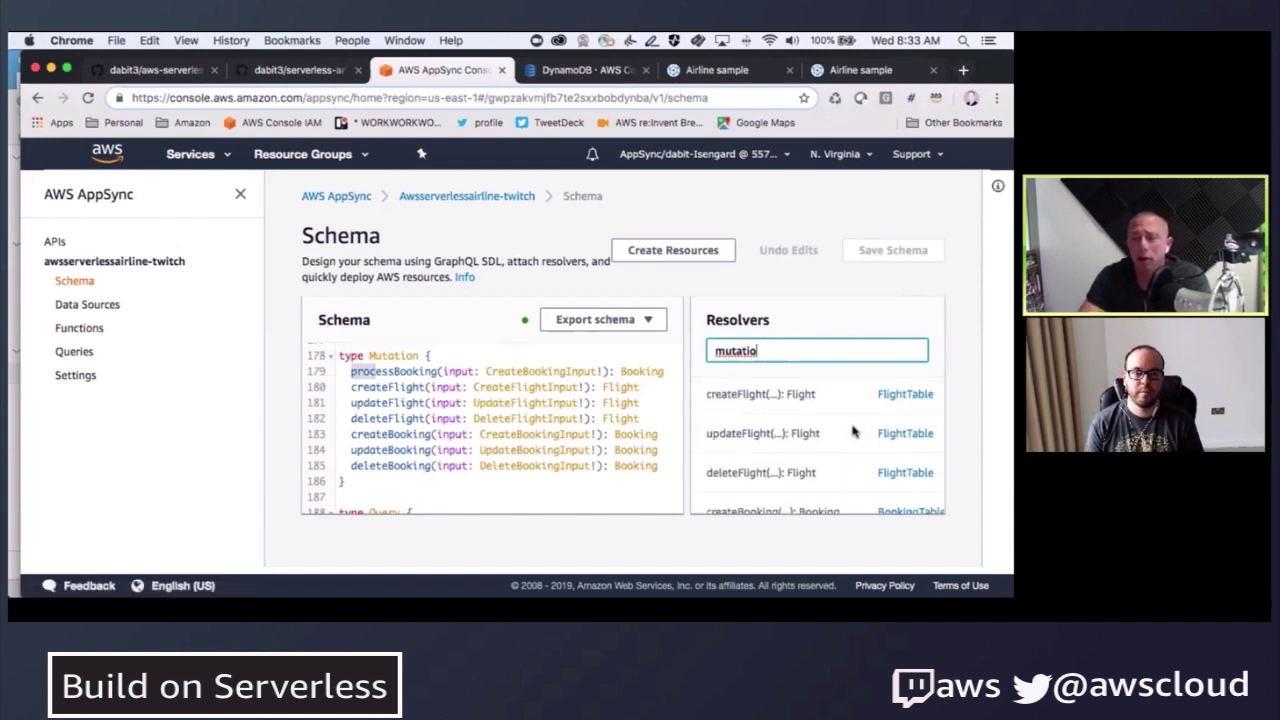
pyautogui.scroll(-3, 862, 420)
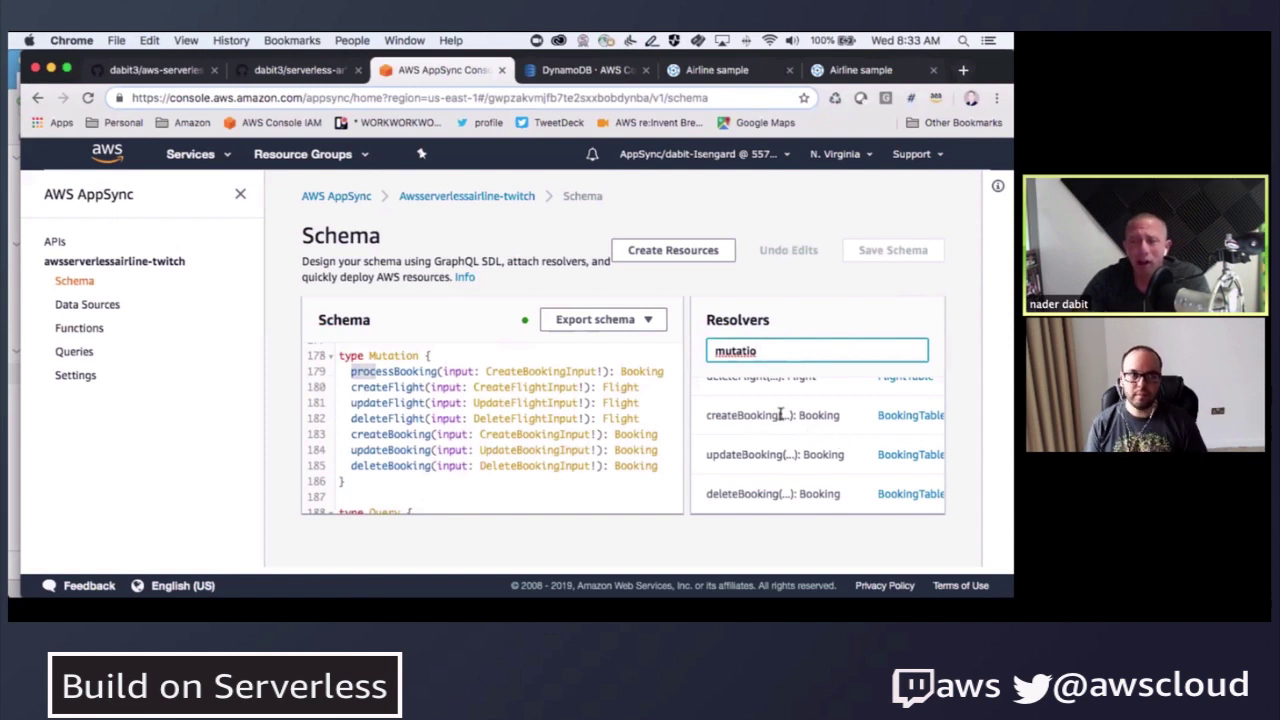
pyautogui.scroll(5, 775, 411)
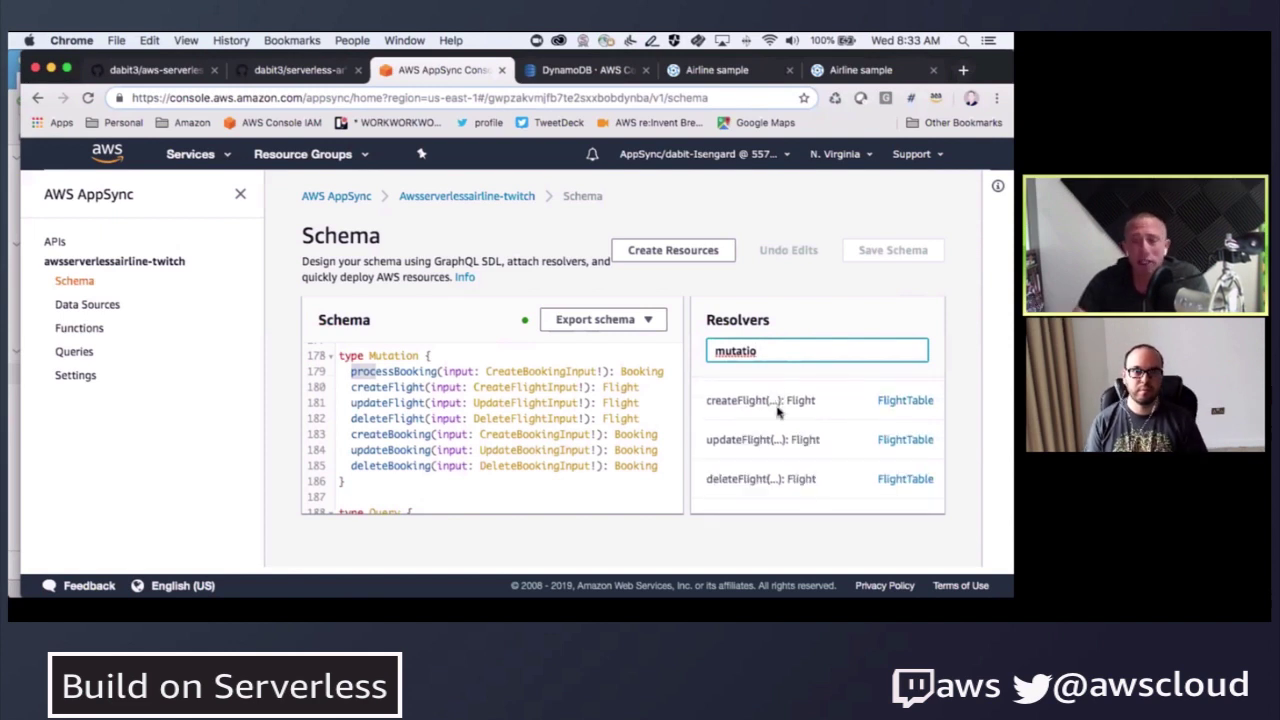
pyautogui.doubleClick(736, 350)
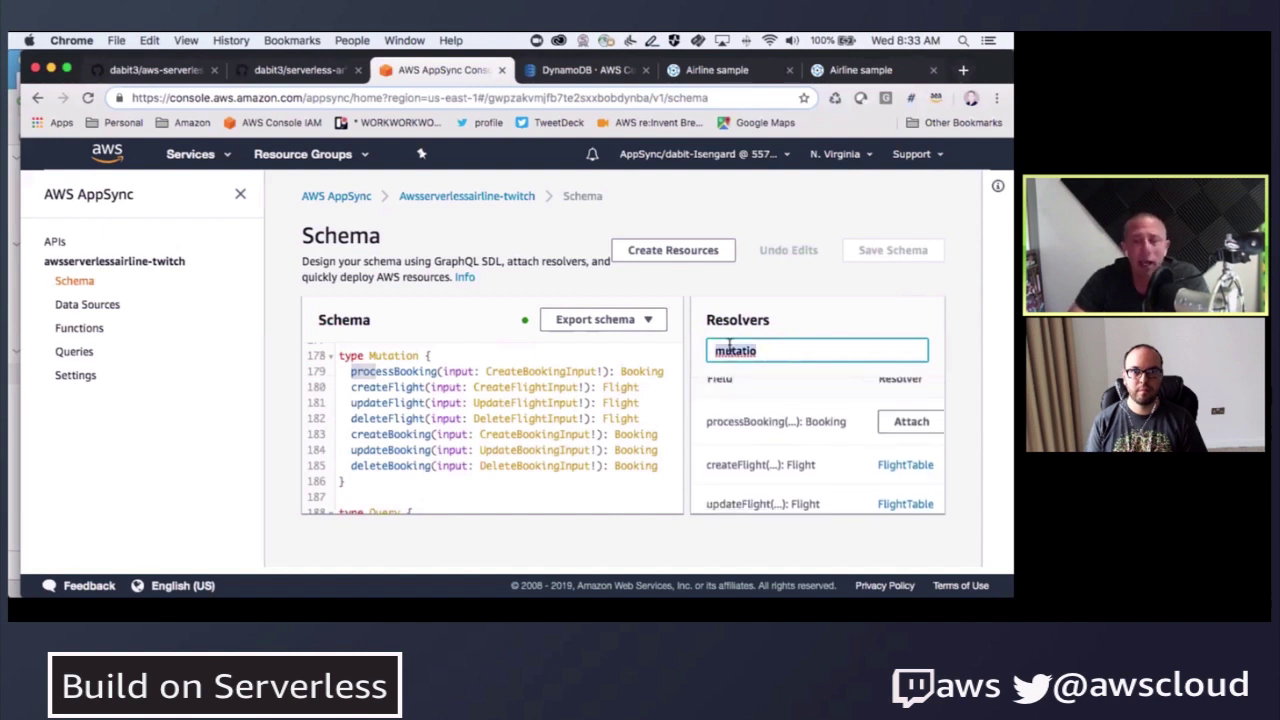
pyautogui.click(771, 351)
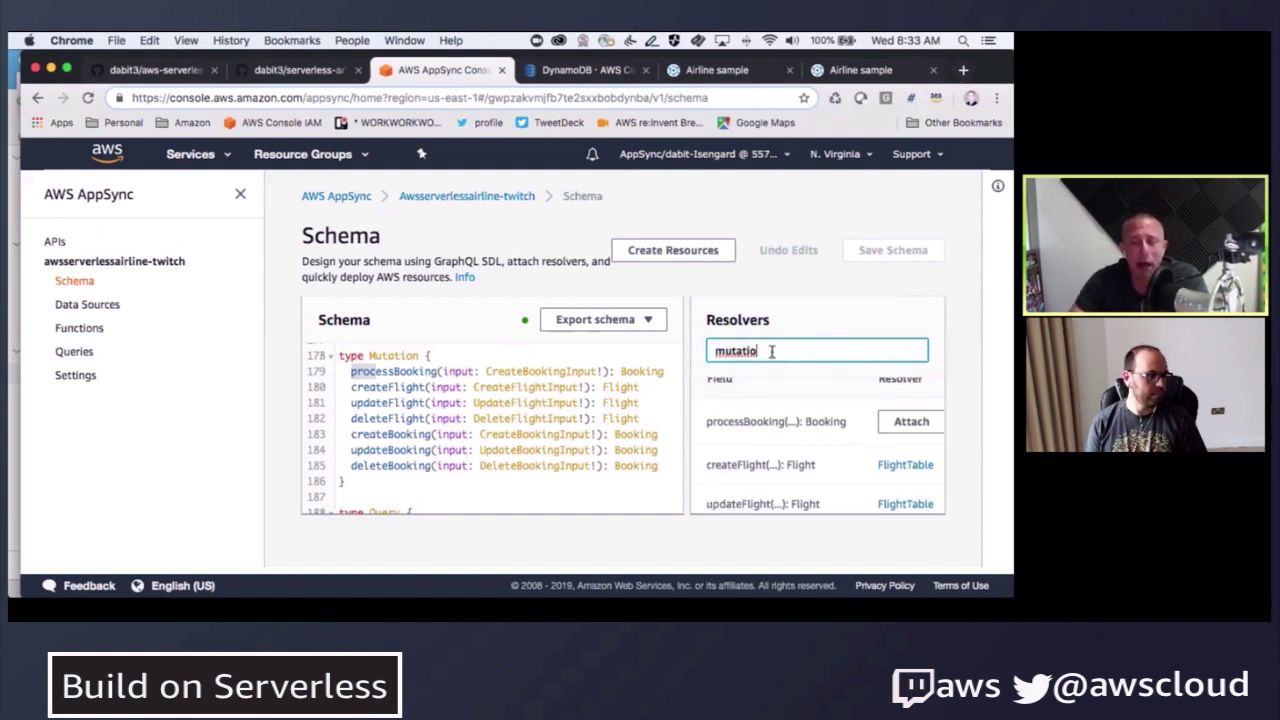
pyautogui.scroll(-1, 783, 443)
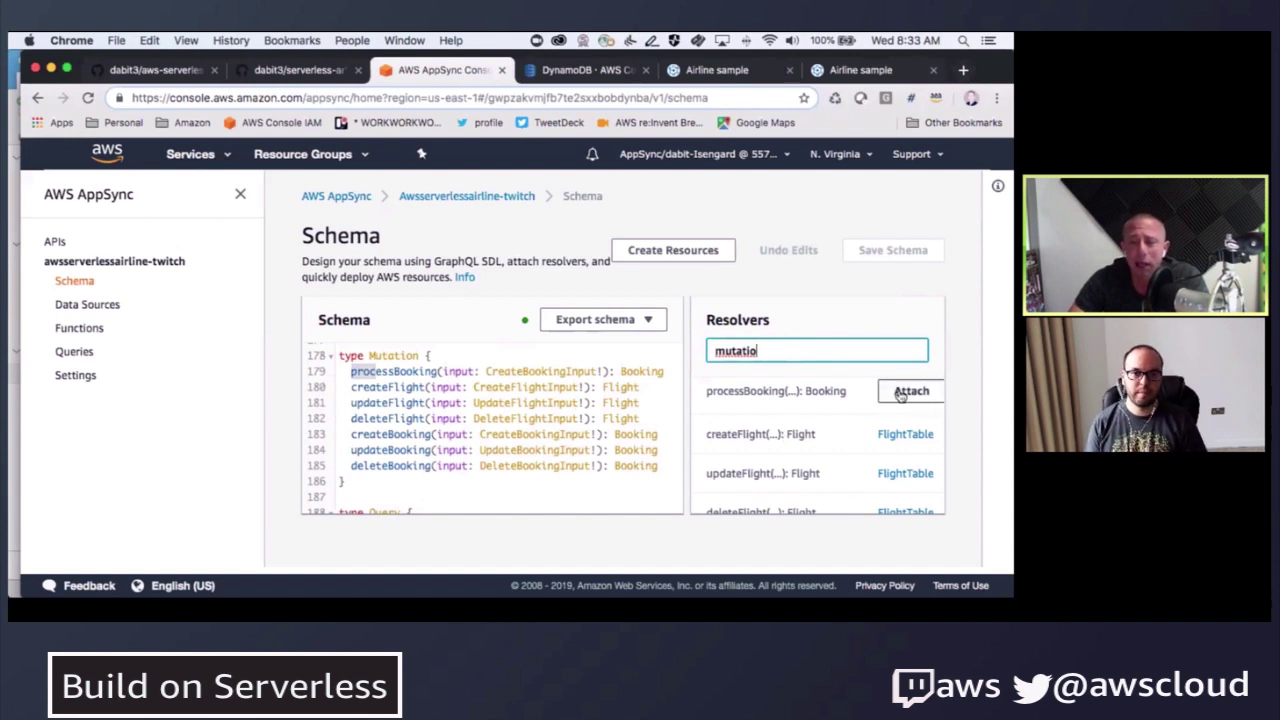
pyautogui.click(905, 392)
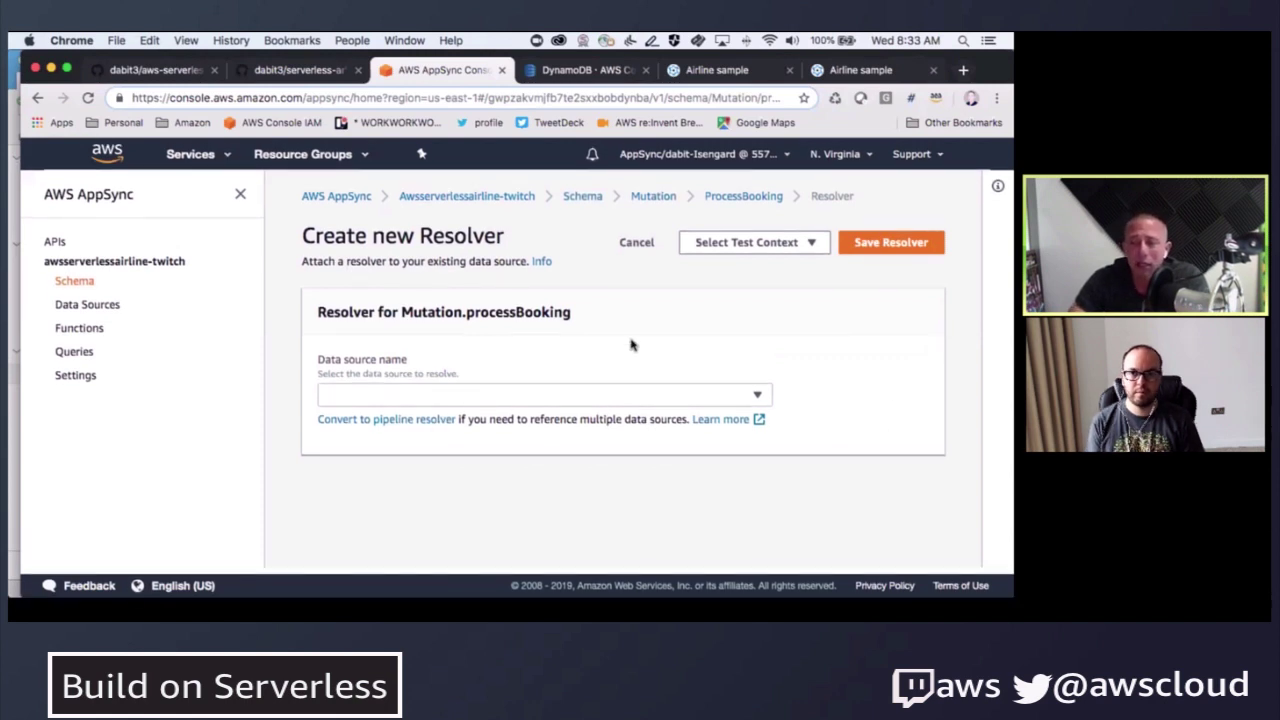
# - Filter the schema's resolvers by 'mutatio' again and attach a resolver to processBooking
pyautogui.click(80, 330)
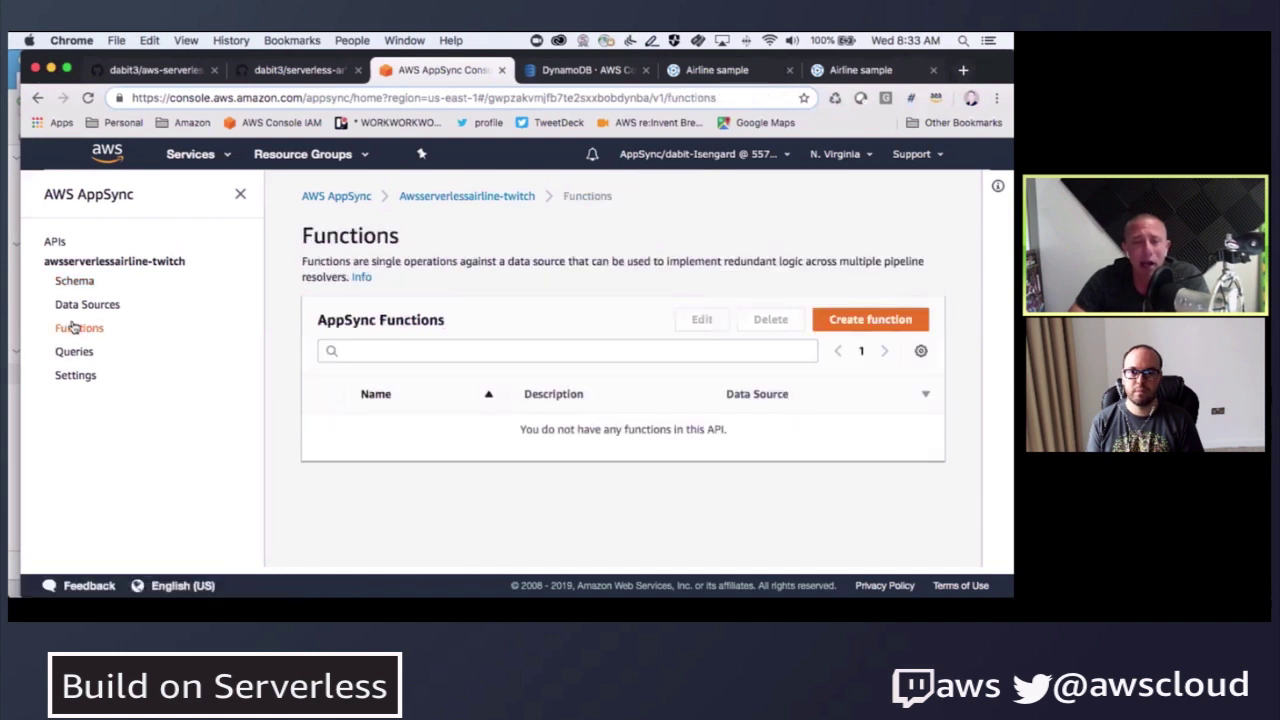
pyautogui.click(55, 281)
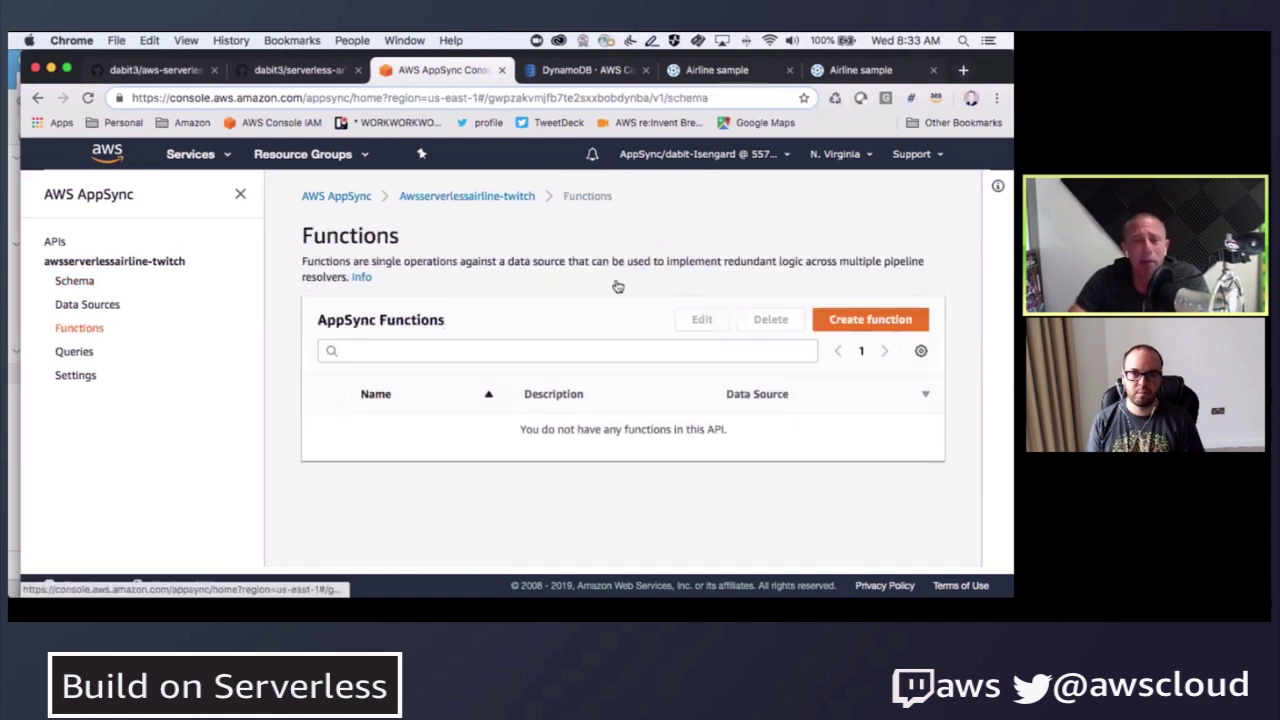
pyautogui.click(775, 350)
pyautogui.write('mutatio')
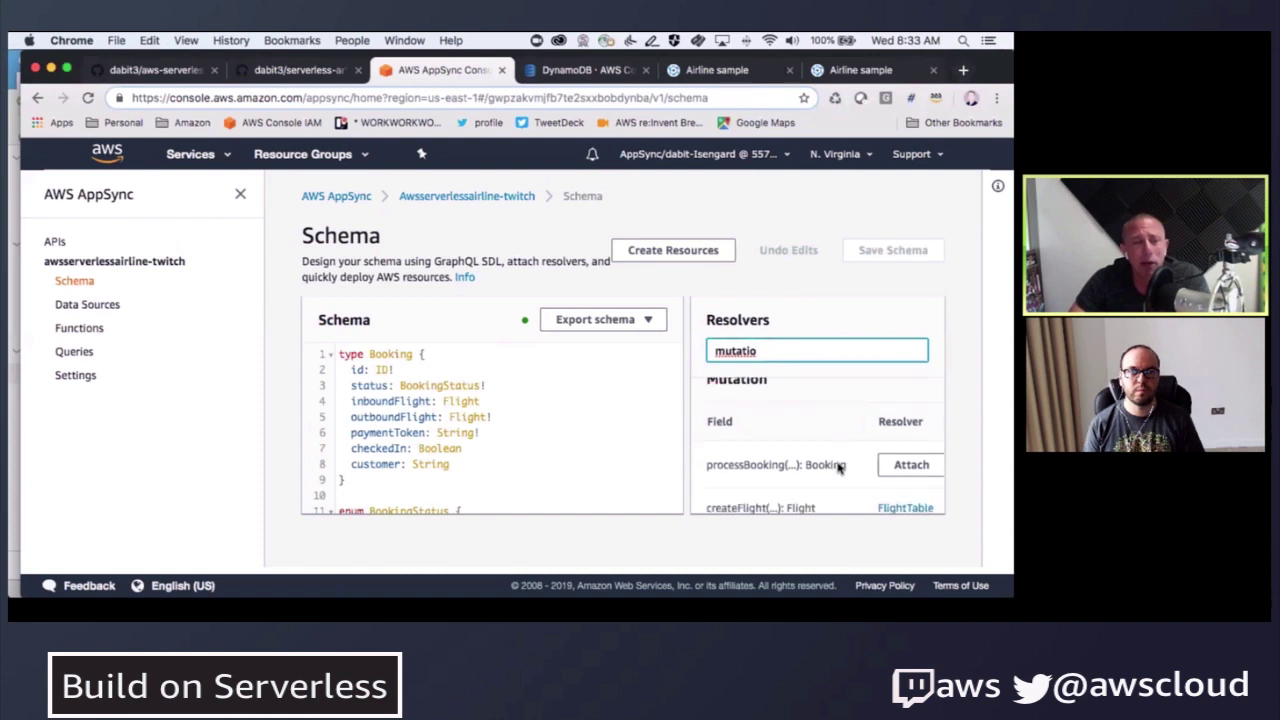
pyautogui.scroll(-1, 838, 468)
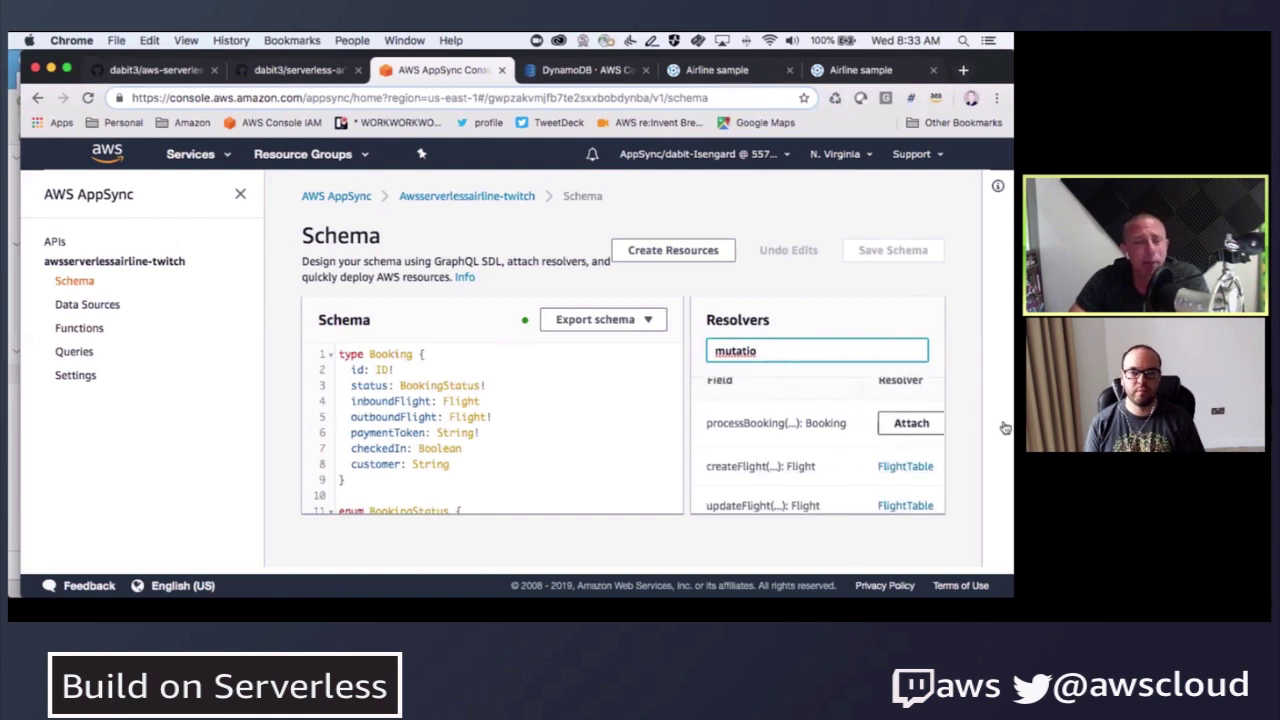
pyautogui.click(911, 423)
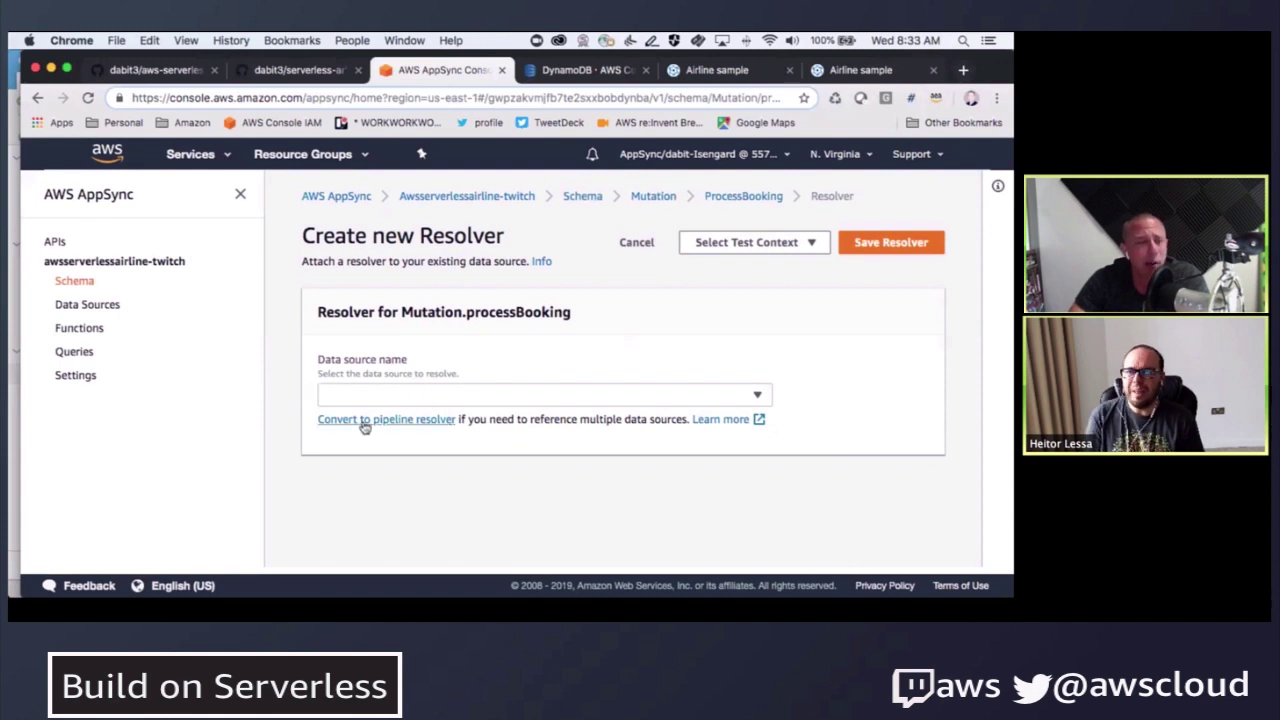
# - Retry attaching a processBooking resolver twice from the schema's mutation-filtered resolver list
pyautogui.click(74, 282)
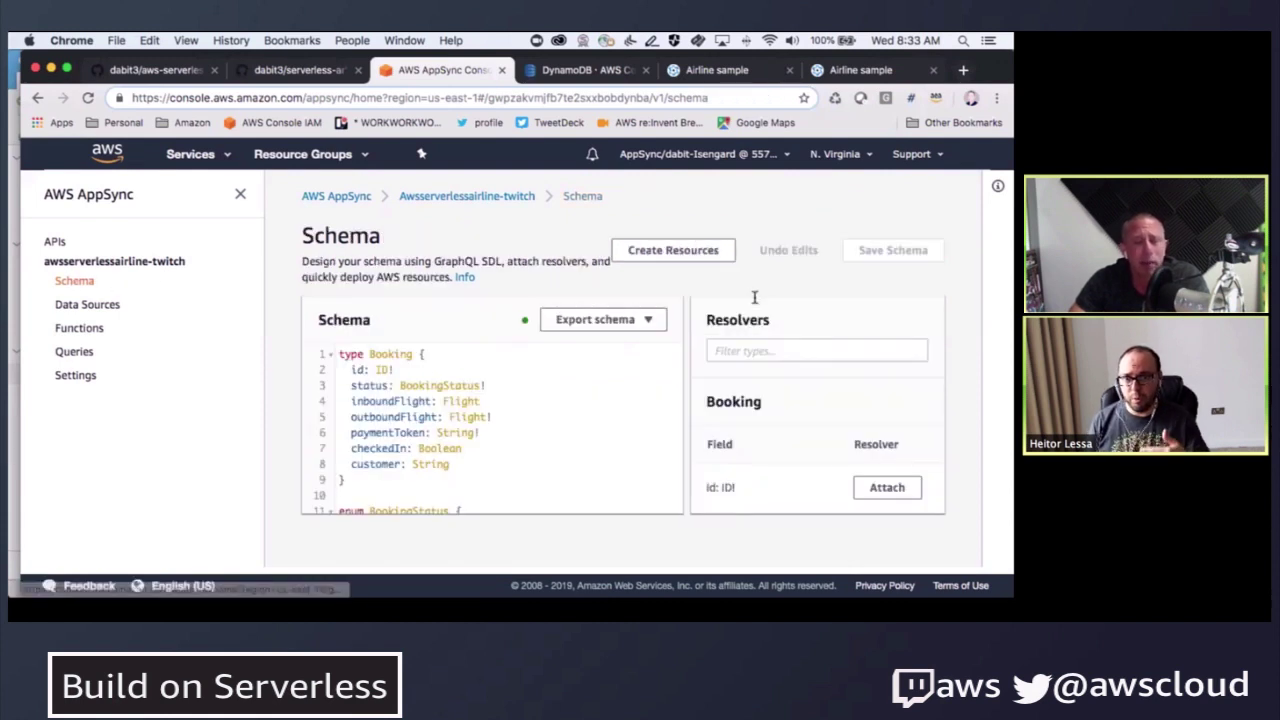
pyautogui.click(780, 350)
pyautogui.write('mutatio')
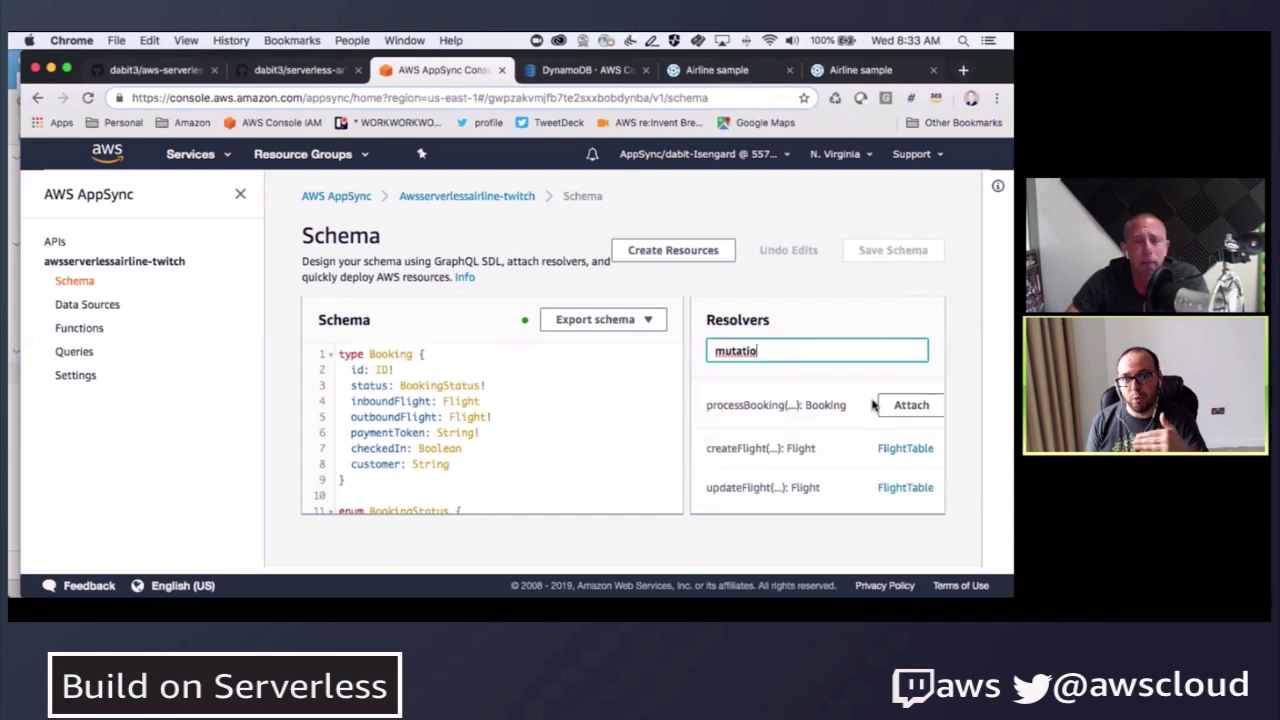
pyautogui.click(900, 405)
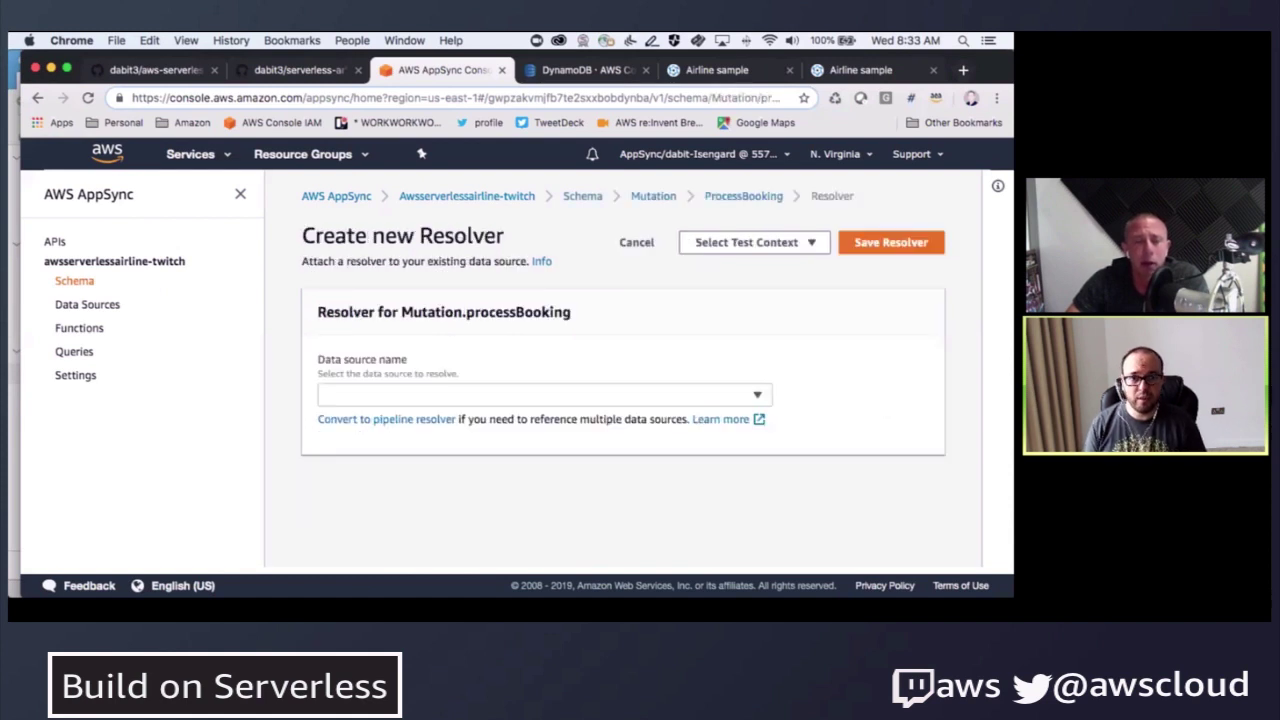
pyautogui.click(65, 283)
pyautogui.click(838, 350)
pyautogui.write('mutatio')
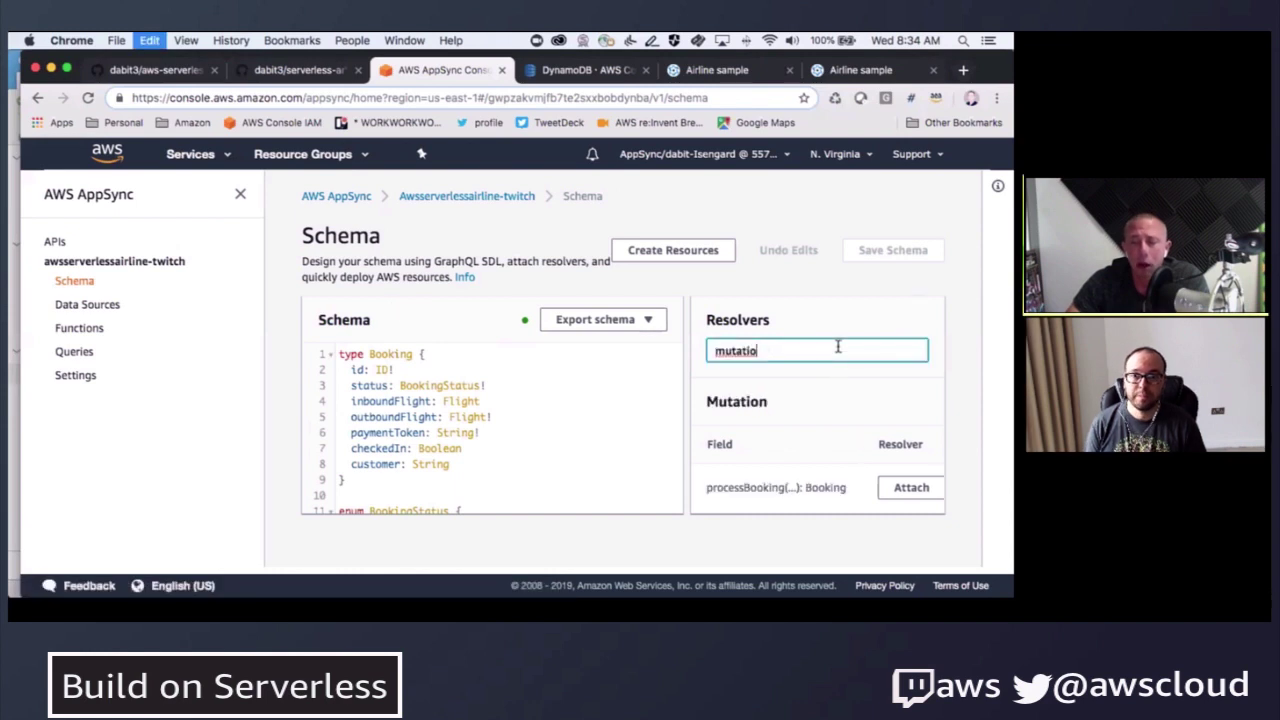
pyautogui.click(886, 487)
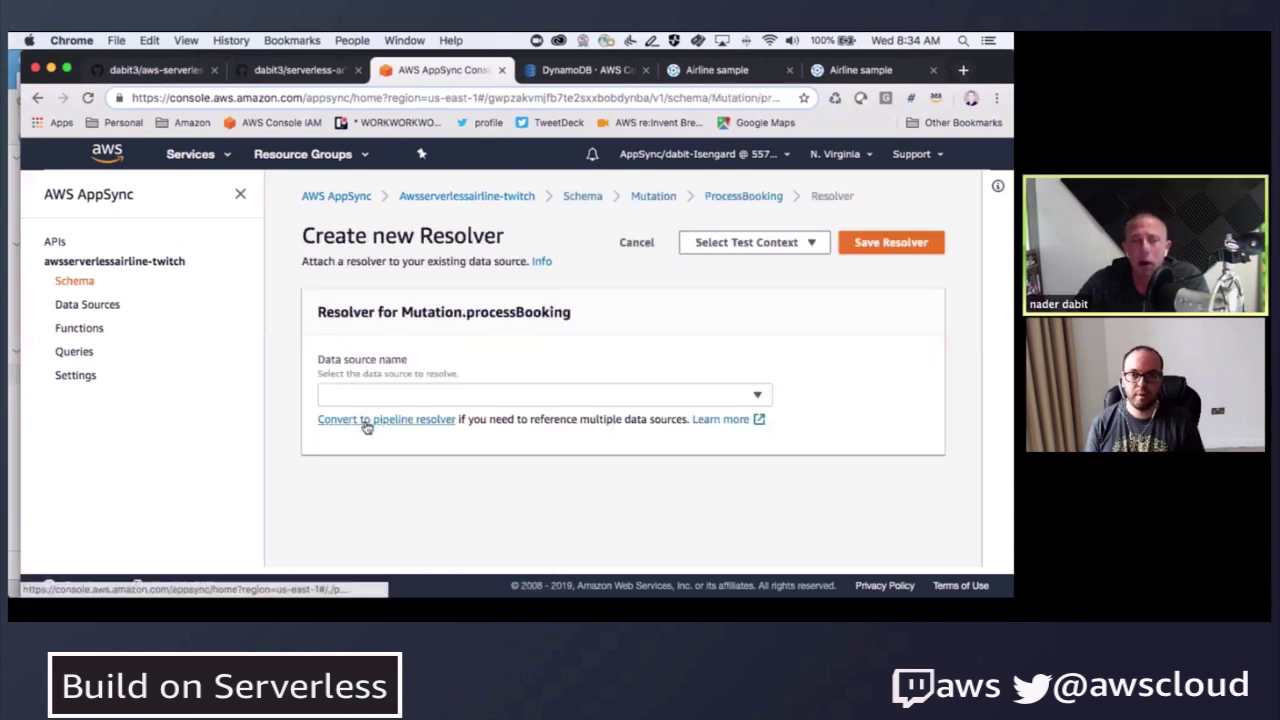
# - Convert processBooking to a pipeline resolver and paste three stash lines into the before template
pyautogui.click(379, 421)
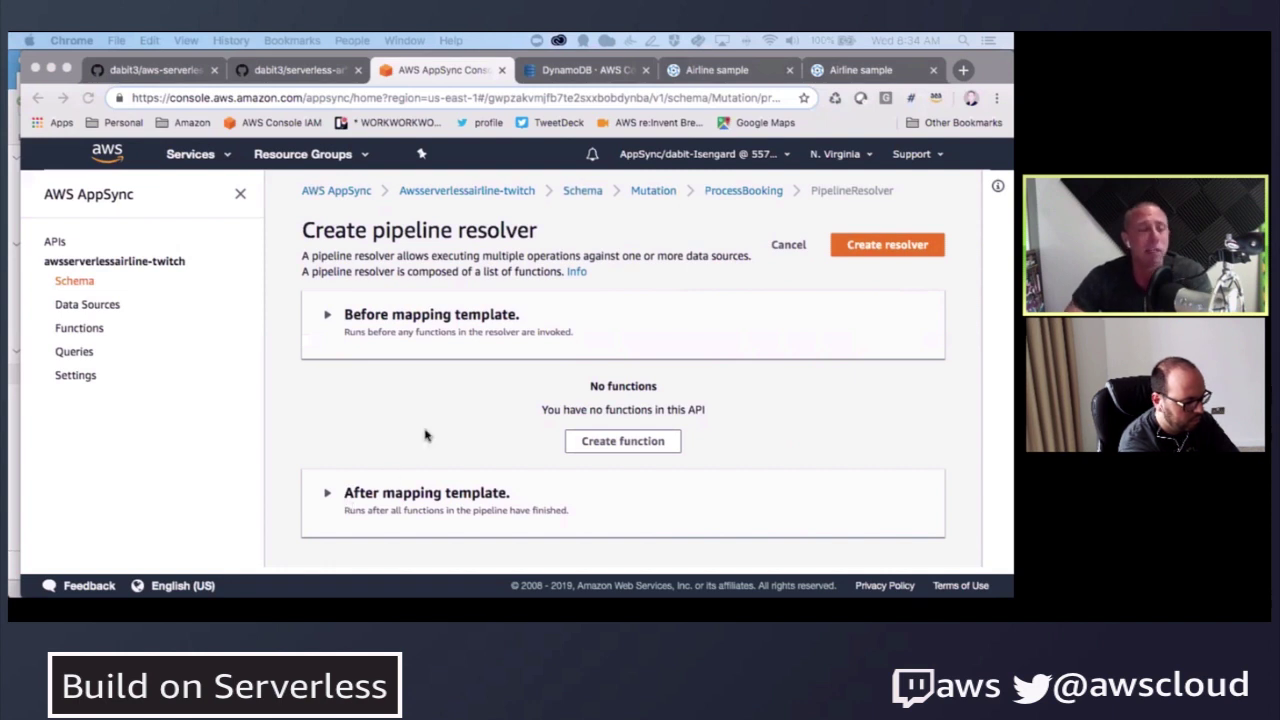
pyautogui.click(331, 317)
pyautogui.moveTo(379, 464); pyautogui.dragTo(286, 360)
pyautogui.write('$util.qr($ctx.stash.put("outboundFlightId", $ctx.args.input.bookingOutboundFlightId)) $util.qr($ctx.stash.put("paymentToken", $ctx.args.input.paymentToken)) $util.qr($ctx.stash.put("customer", $ctx.identity.sub))')
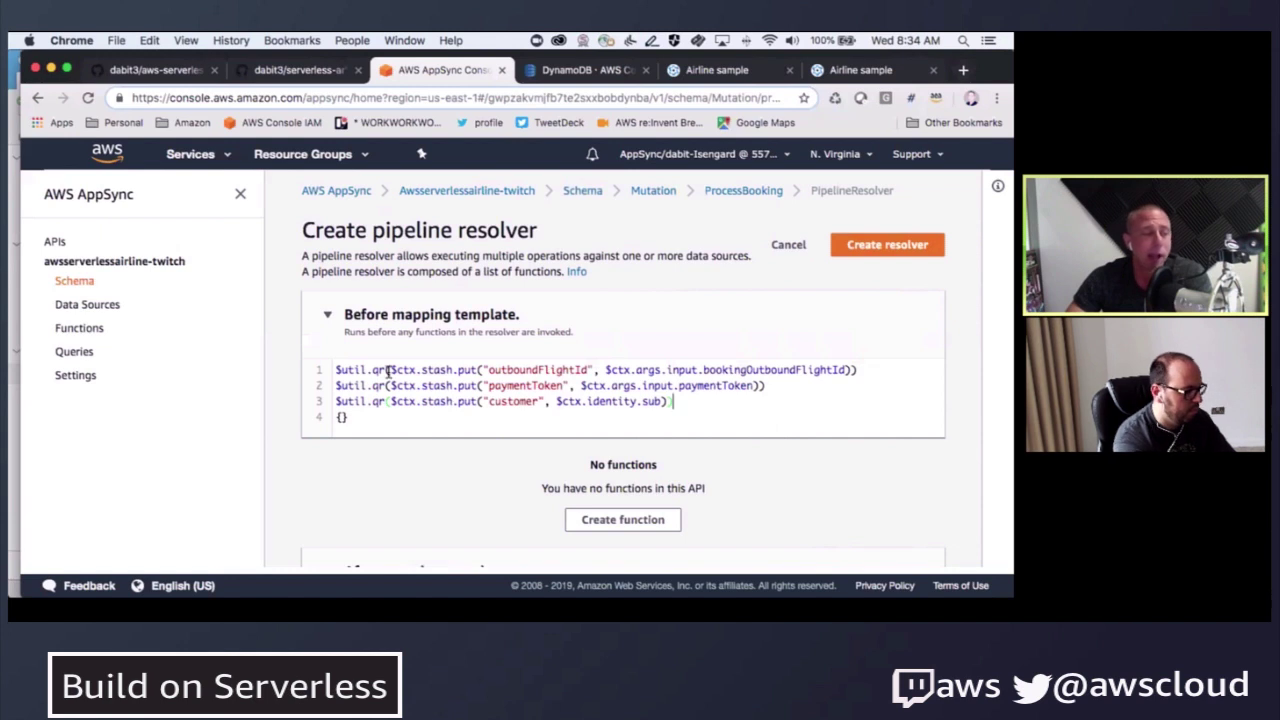
# - Highlight the stashed keys outboundFlightId, paymentToken, customer and the $ctx.identity.sub expression
pyautogui.moveTo(488, 369); pyautogui.dragTo(583, 369)
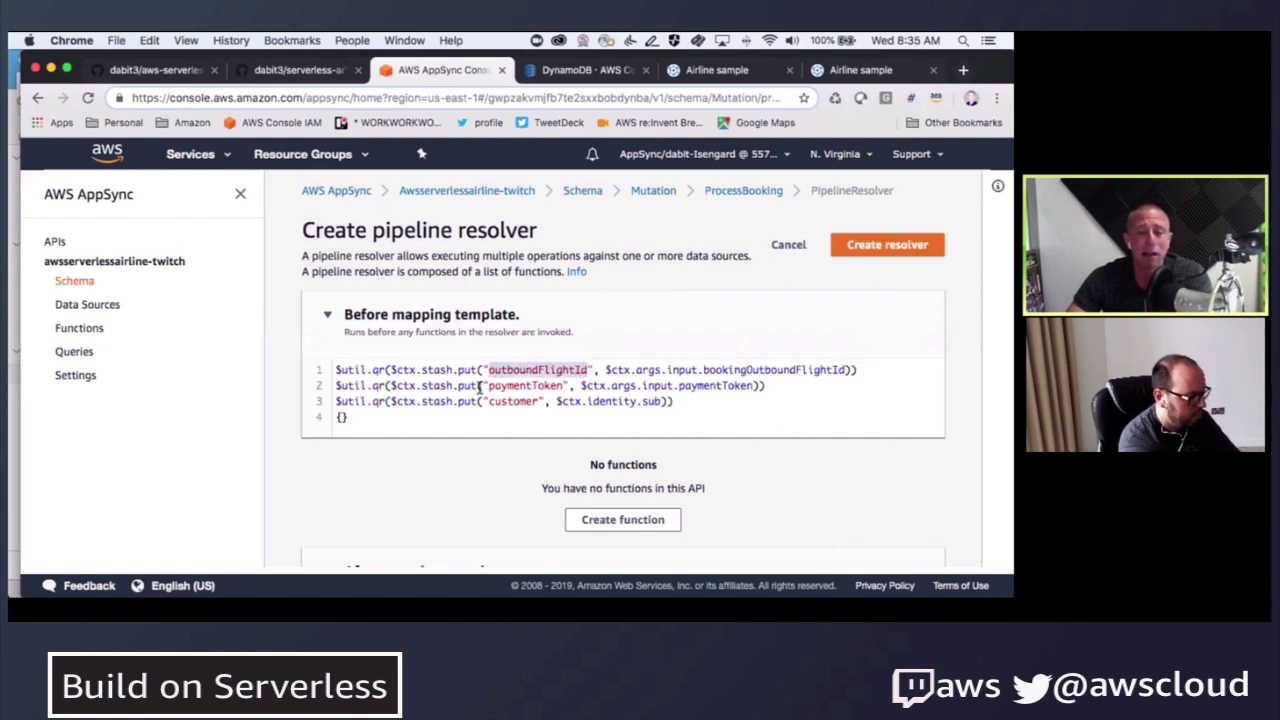
pyautogui.moveTo(486, 385); pyautogui.dragTo(562, 385)
pyautogui.moveTo(488, 401); pyautogui.dragTo(540, 401)
pyautogui.moveTo(642, 401); pyautogui.dragTo(661, 401)
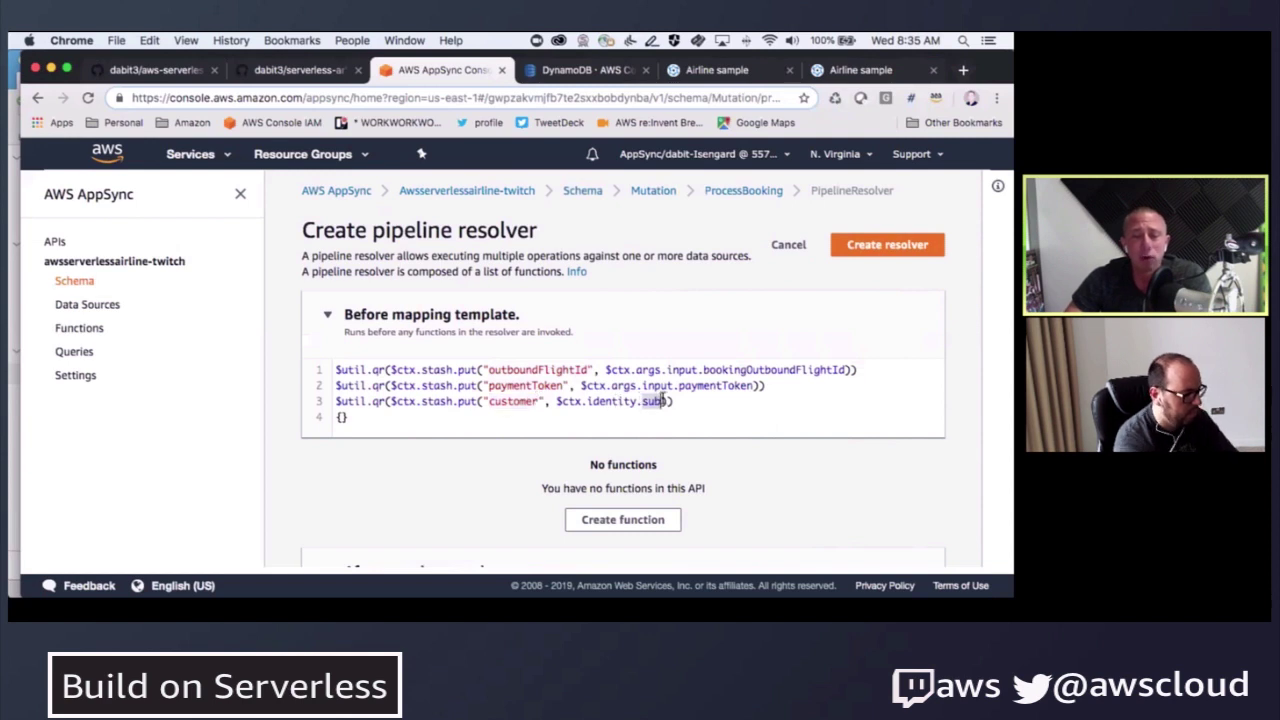
pyautogui.click(631, 401)
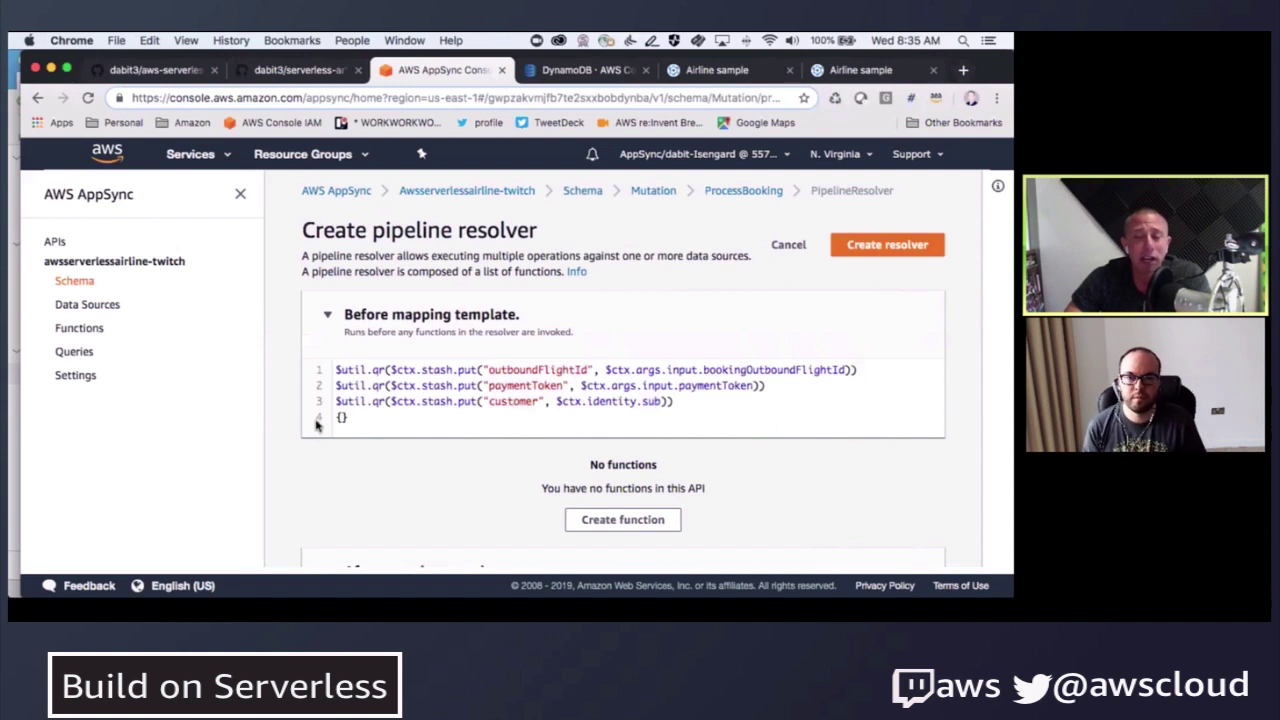
pyautogui.scroll(-1, 307, 417)
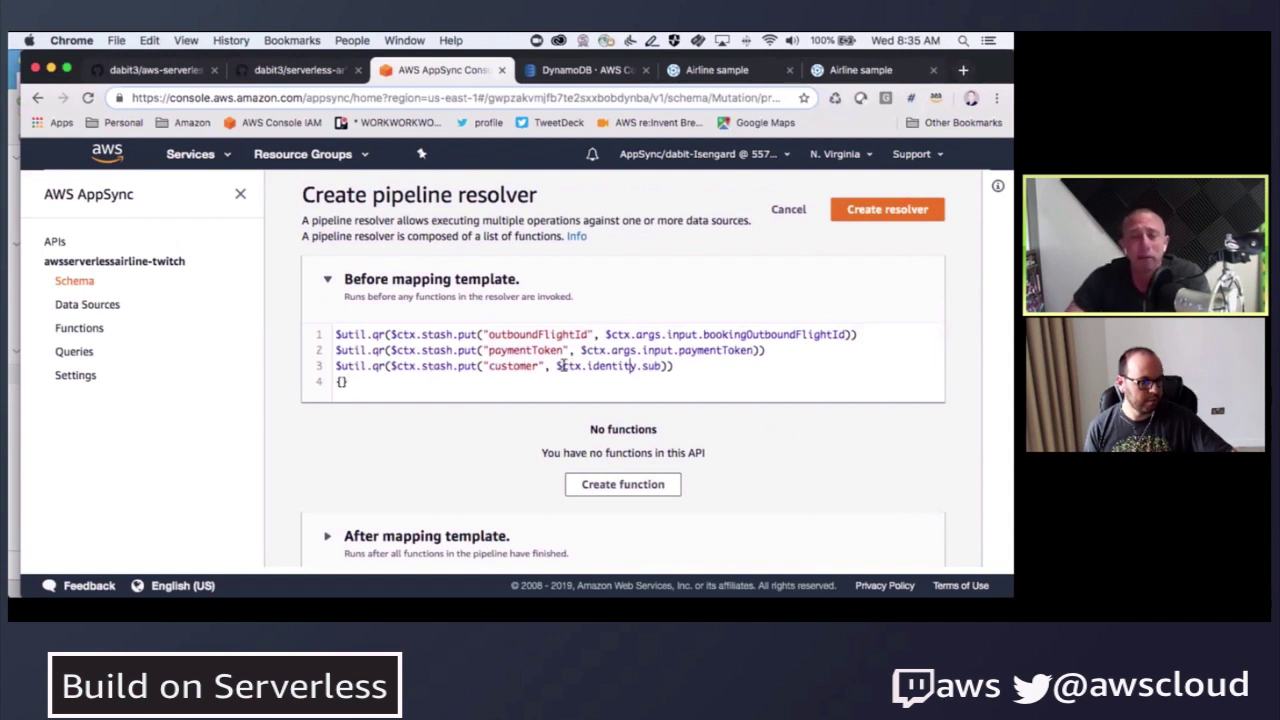
pyautogui.moveTo(556, 366); pyautogui.dragTo(630, 366)
pyautogui.click(622, 370)
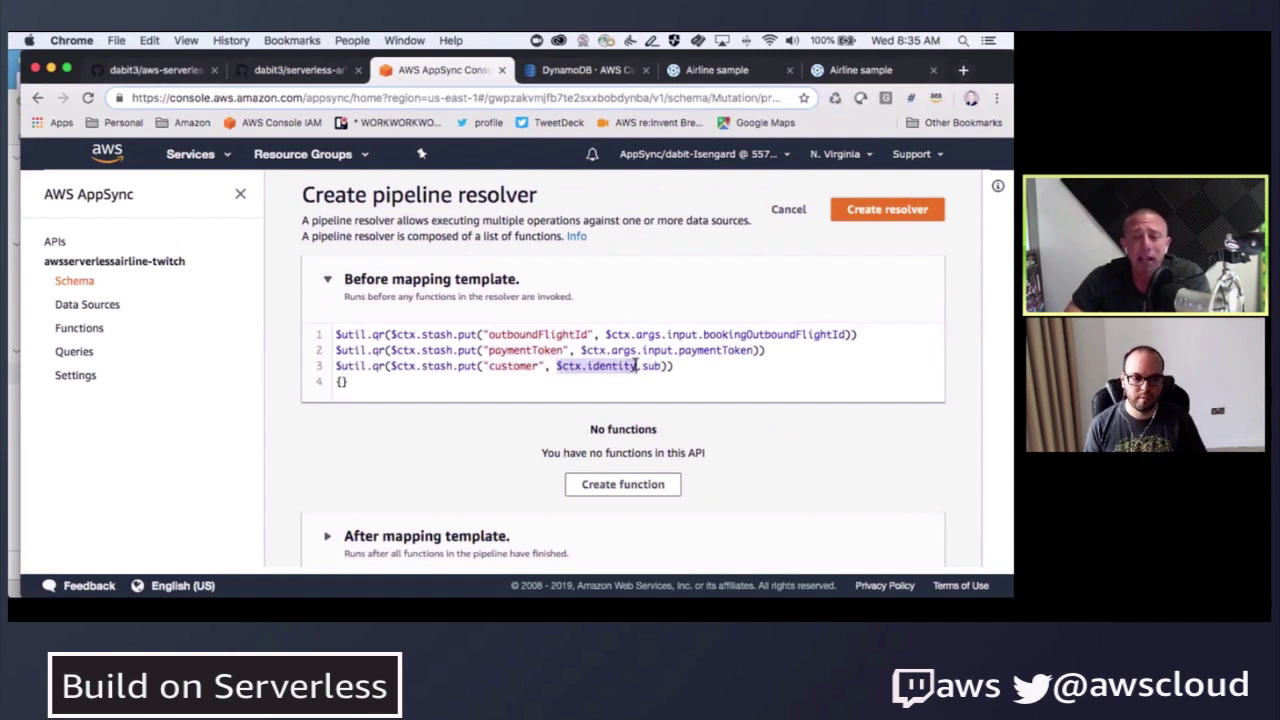
pyautogui.doubleClick(602, 366)
pyautogui.doubleClick(602, 366)
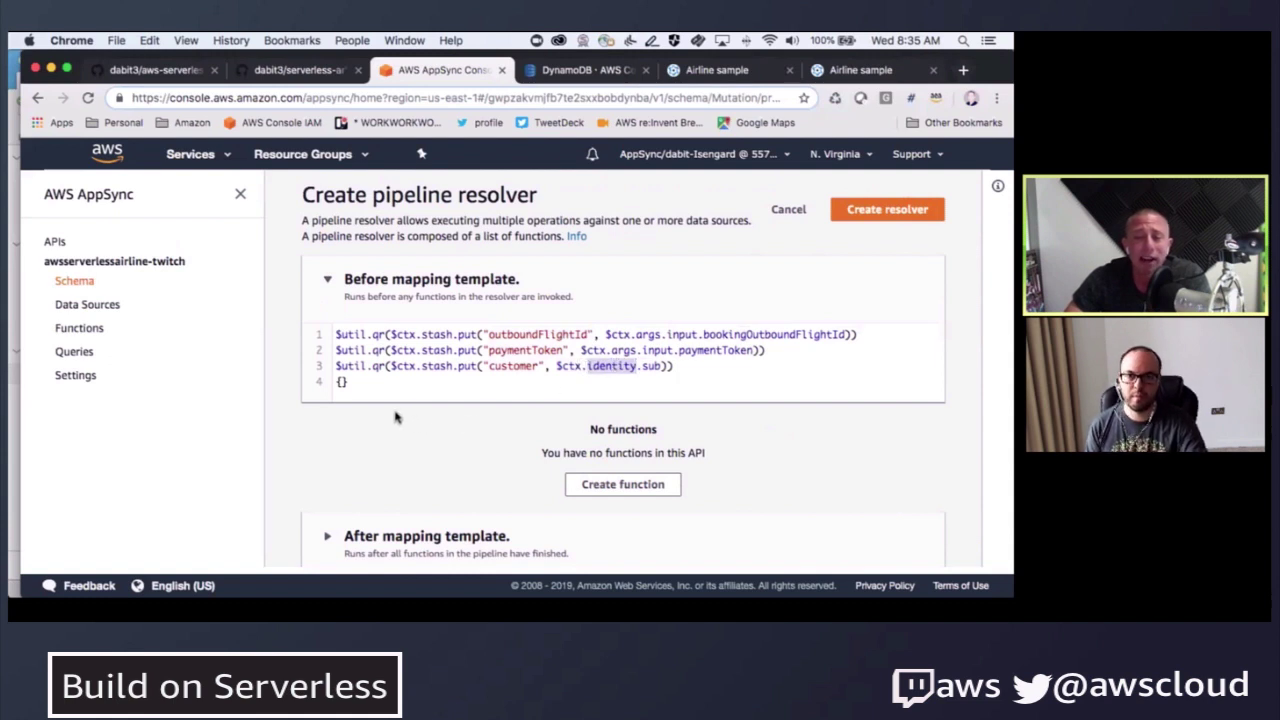
pyautogui.click(599, 366)
pyautogui.scroll(-1, 630, 360)
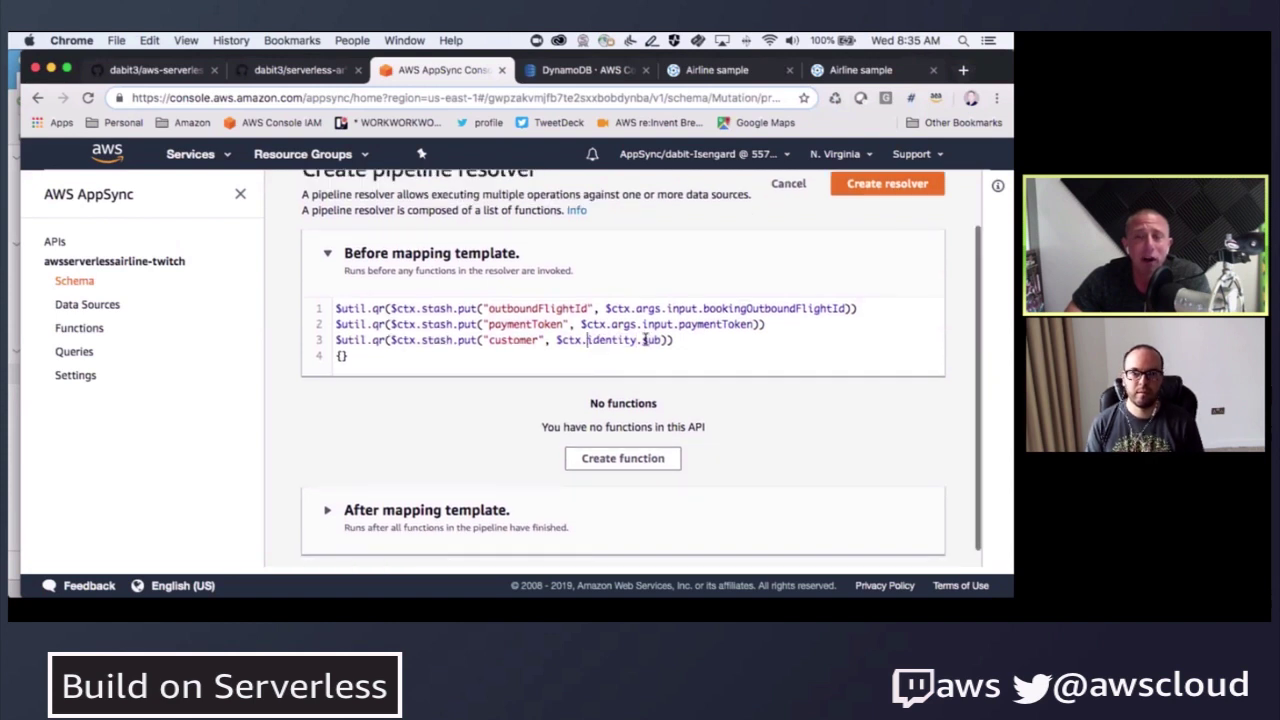
pyautogui.moveTo(641, 340); pyautogui.dragTo(664, 340)
pyautogui.click(655, 340)
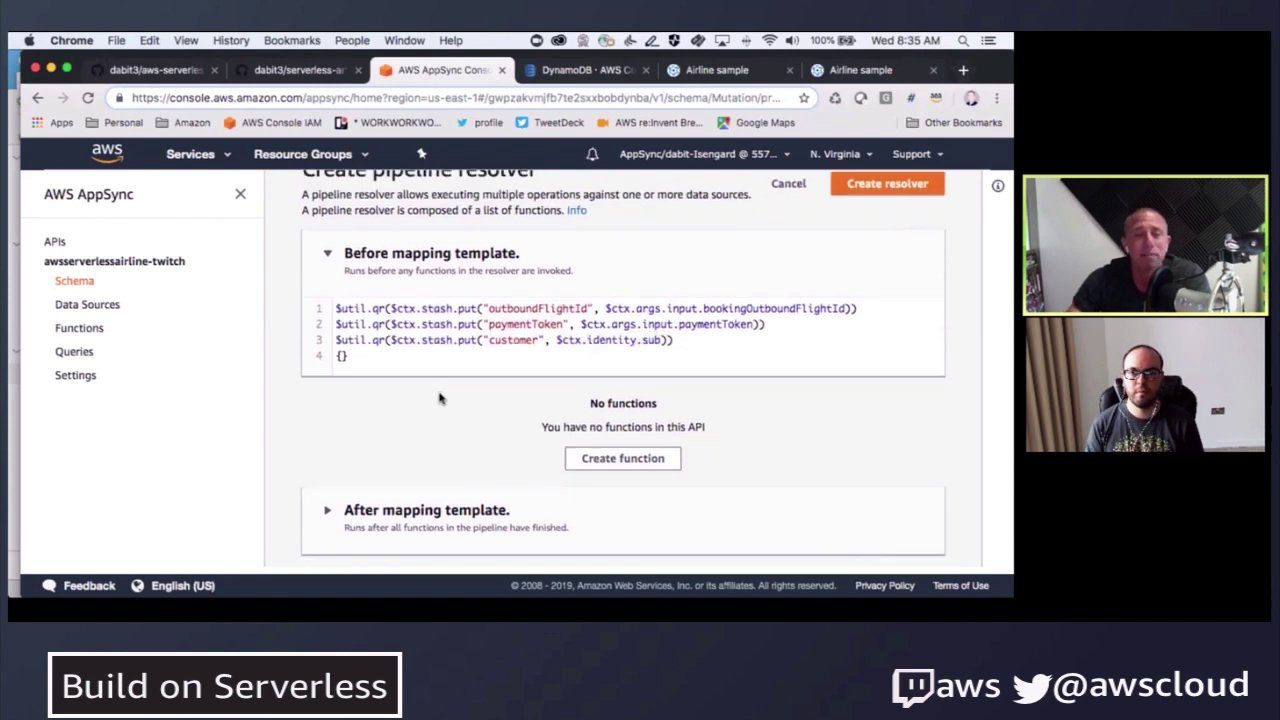
pyautogui.scroll(-1, 437, 395)
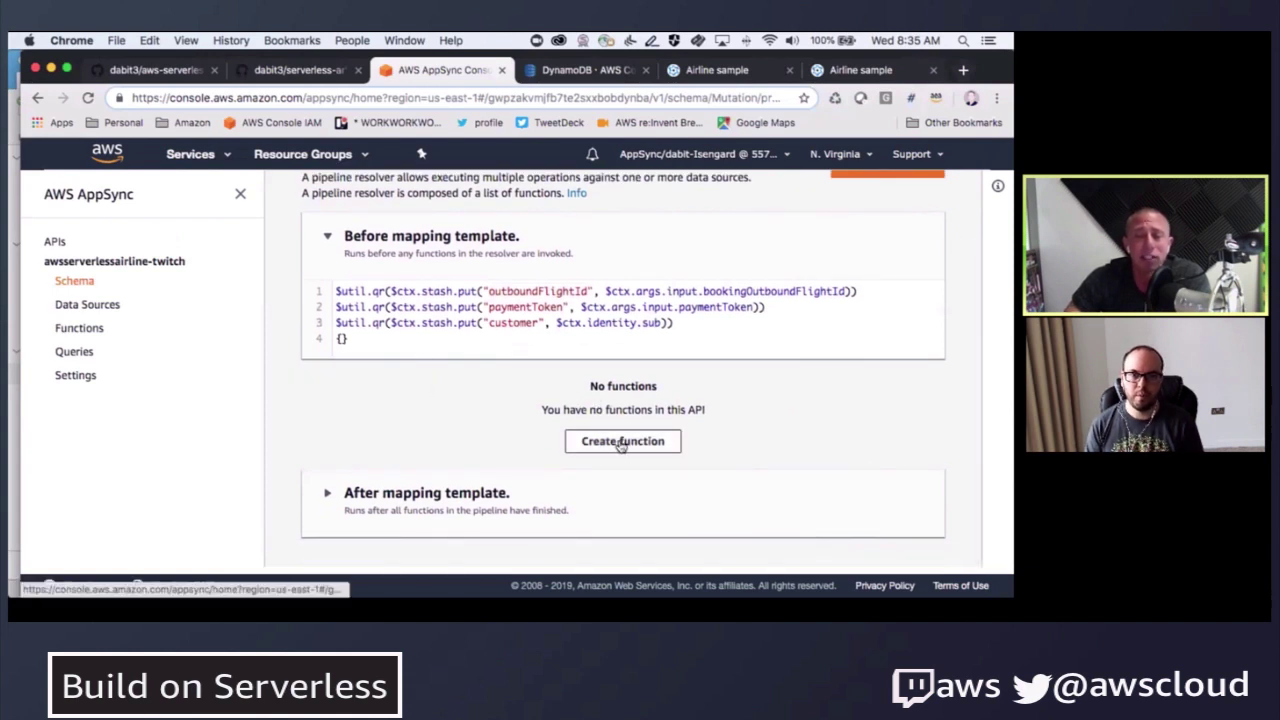
pyautogui.click(620, 443)
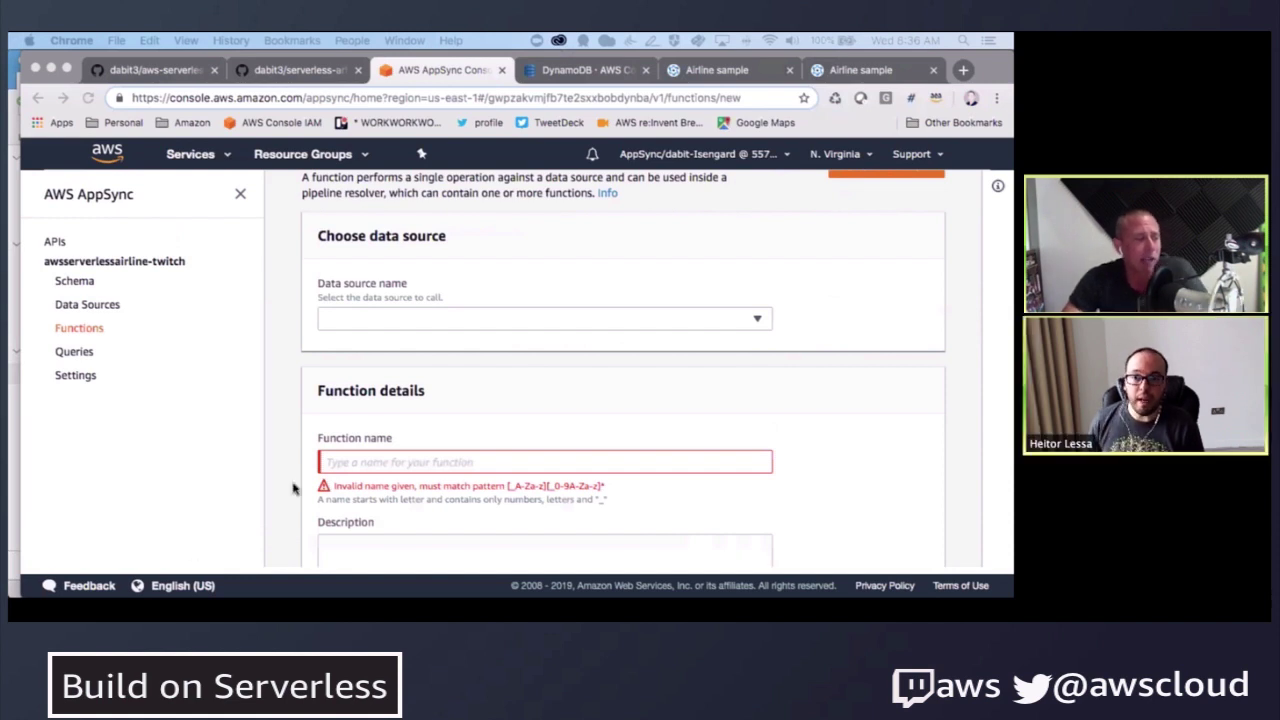
# - Open the Data Sources page listing BookingTable and FlightTable
pyautogui.click(88, 307)
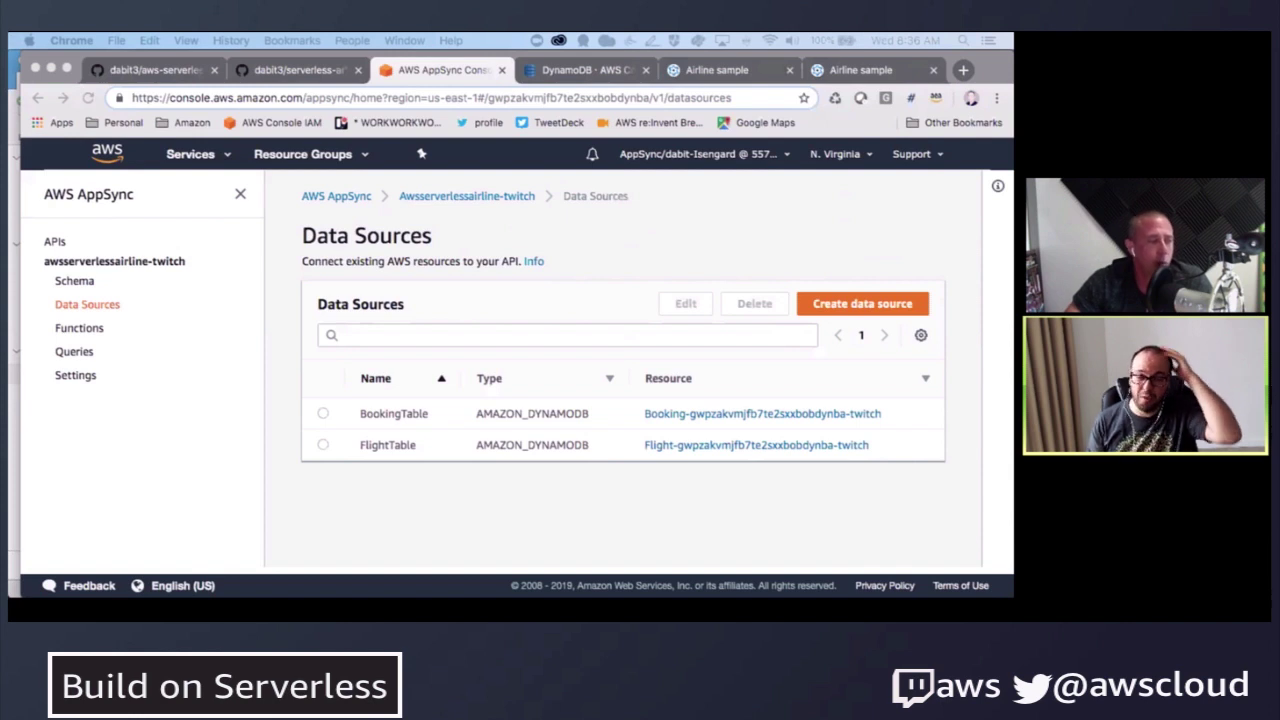
# - Start a new data source and name it PaymentAPI
pyautogui.click(439, 515)
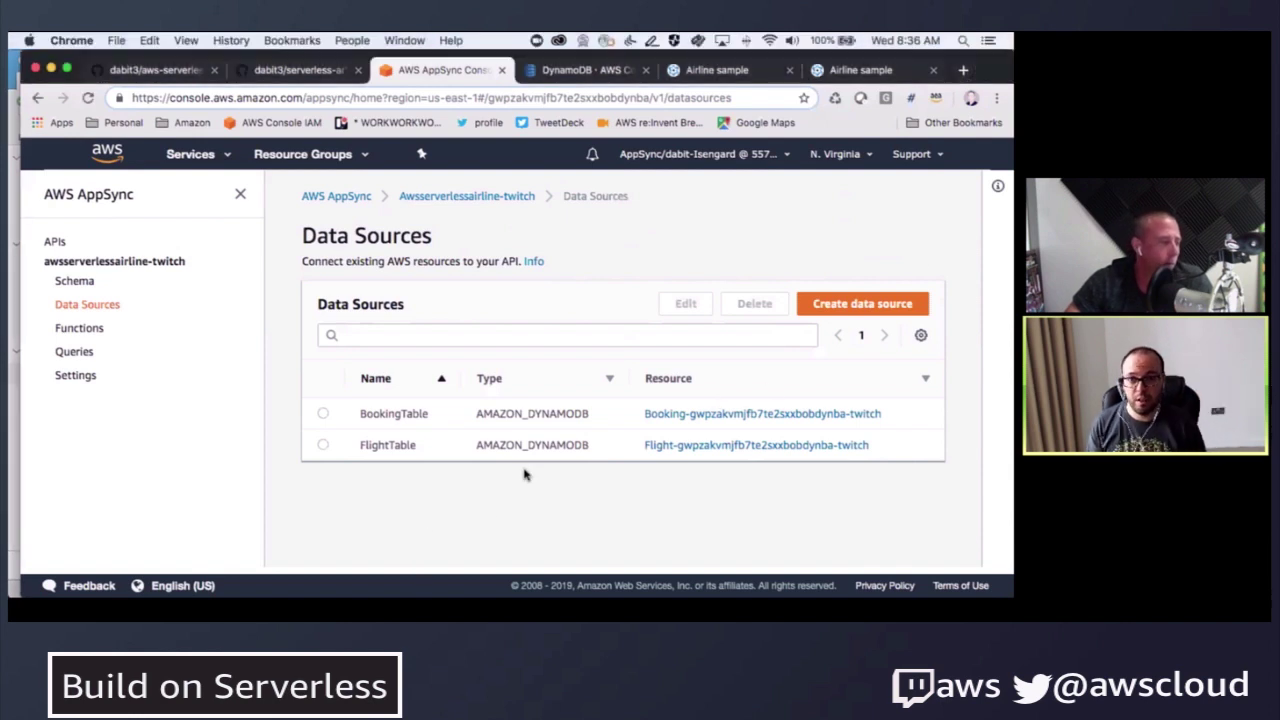
pyautogui.click(862, 304)
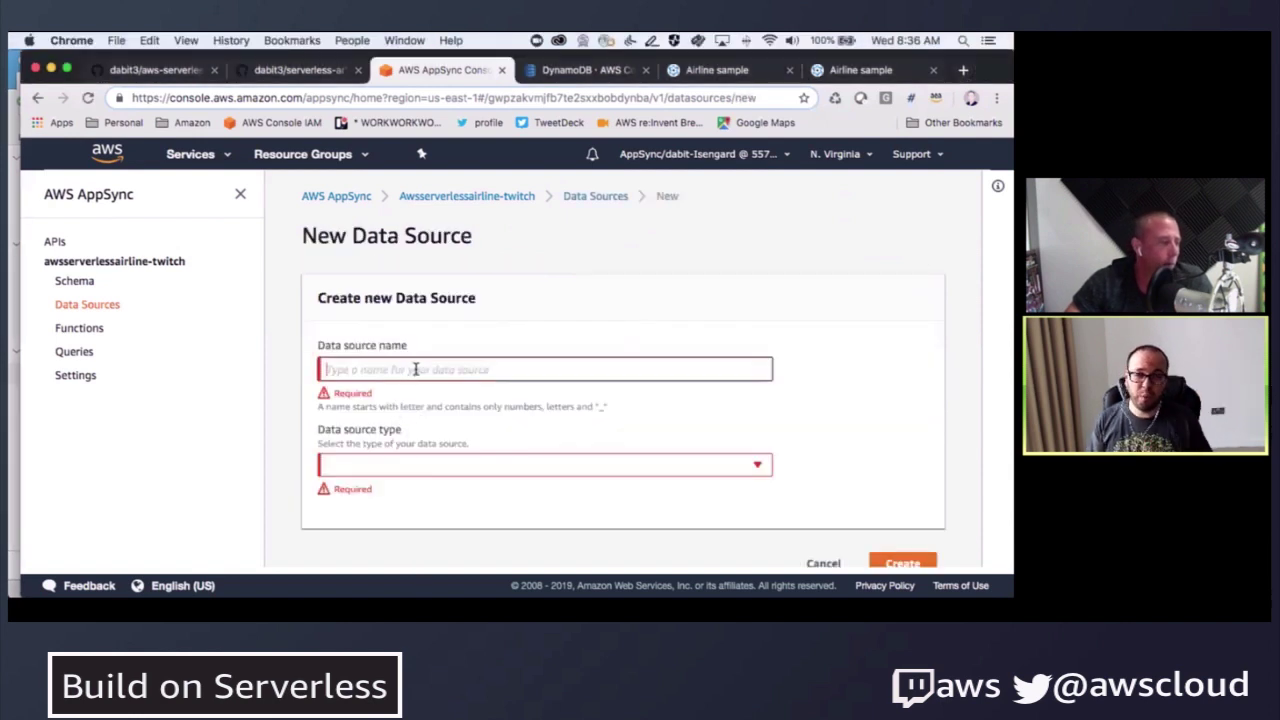
pyautogui.write('H')
pyautogui.press('BackSpace')
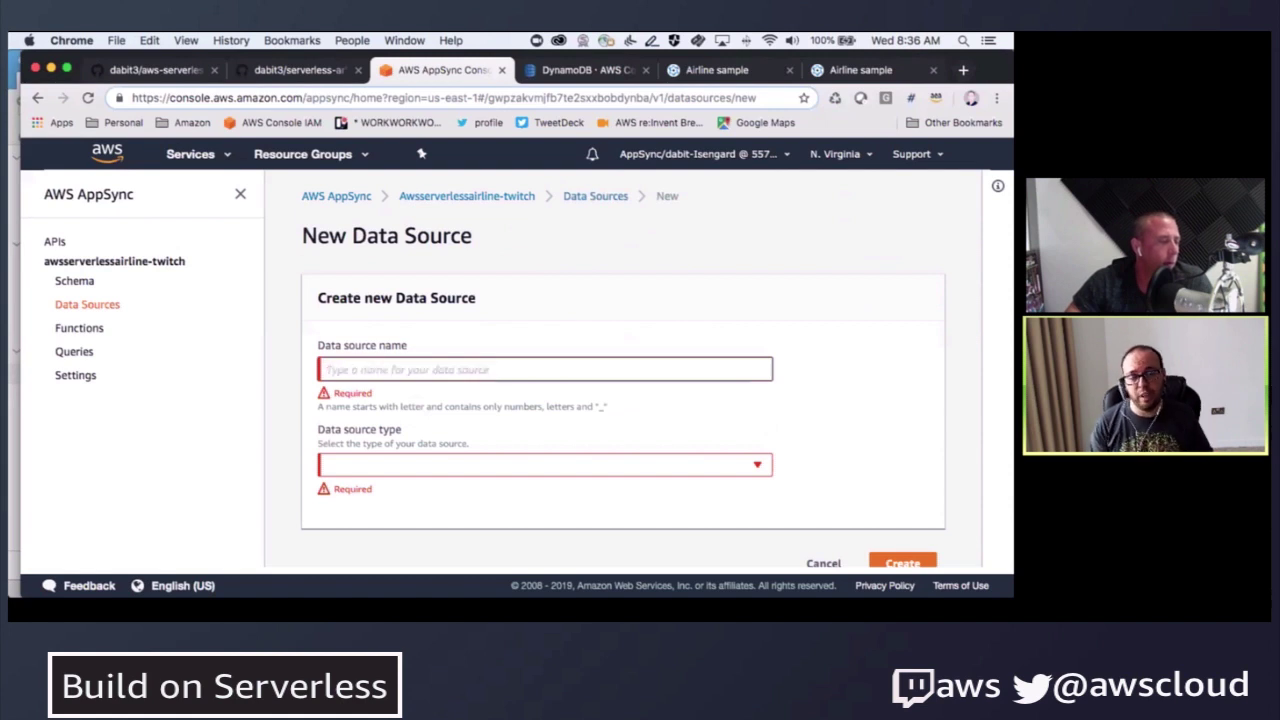
pyautogui.write('HTTPBin')
pyautogui.hotkey('ctrl', 'a')
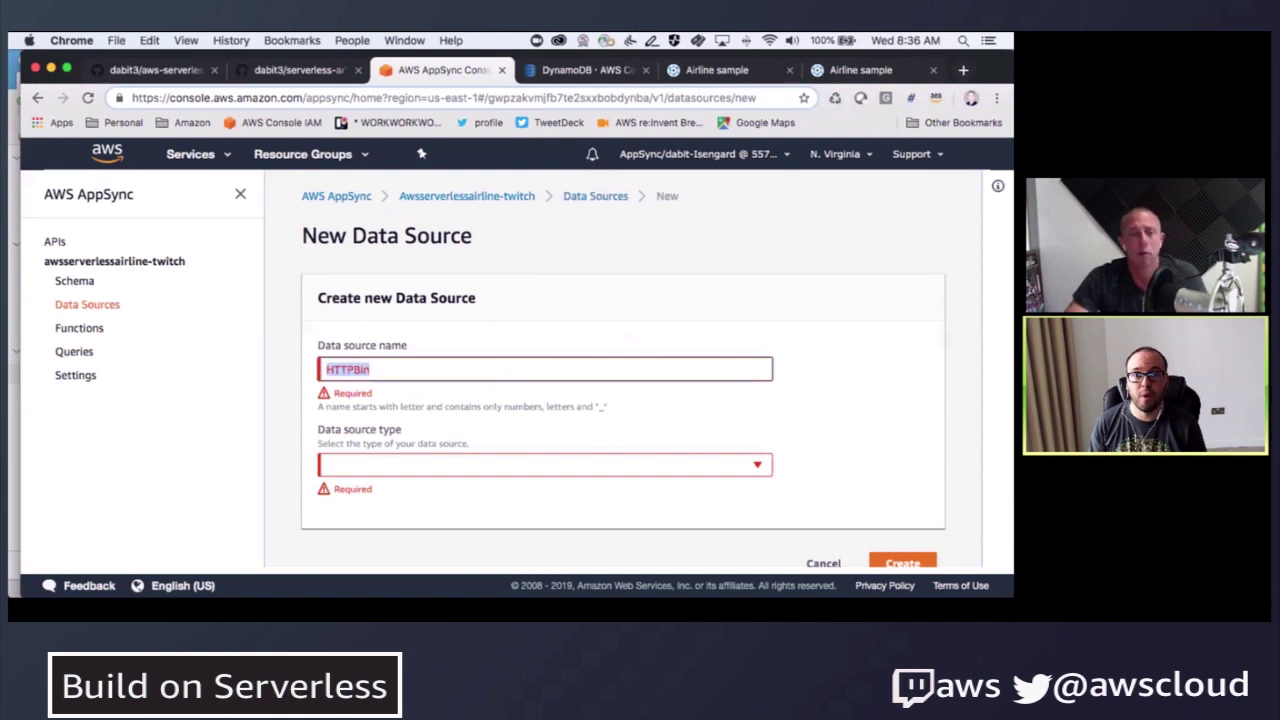
pyautogui.write('Token')
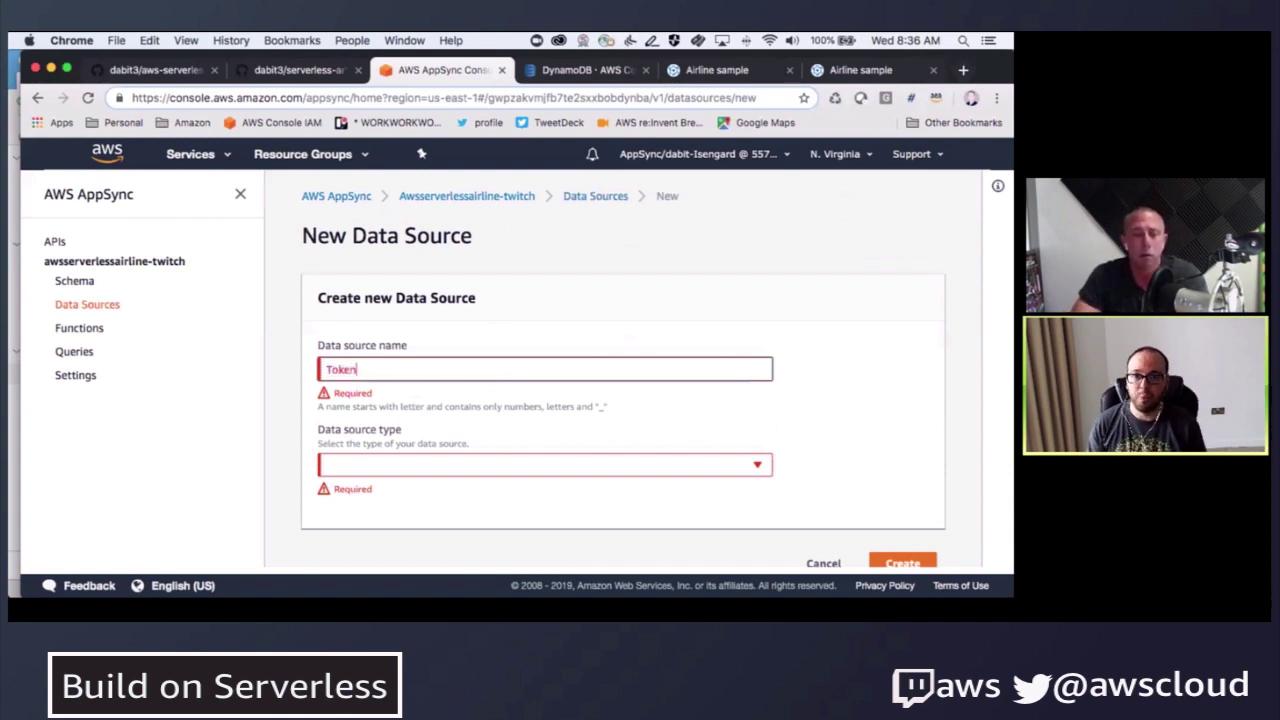
pyautogui.write('DS')
pyautogui.hotkey('ctrl', 'a')
pyautogui.write('Pay')
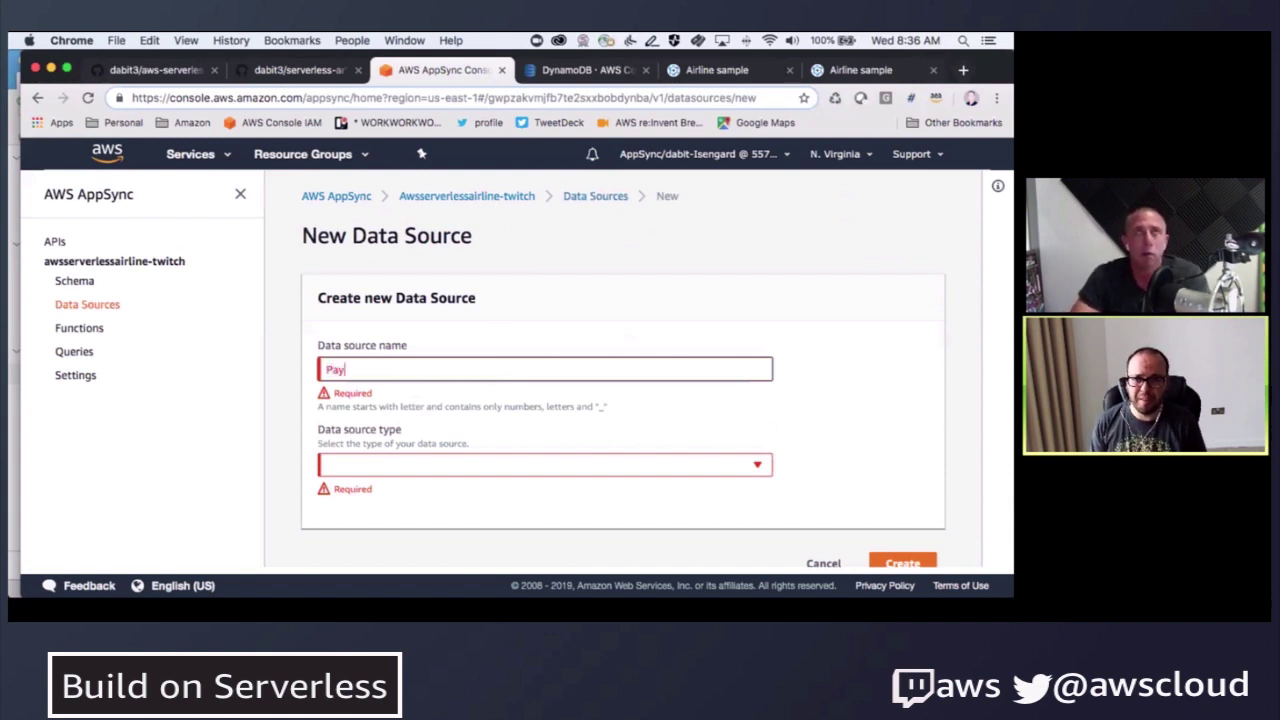
pyautogui.write('mentAPI')
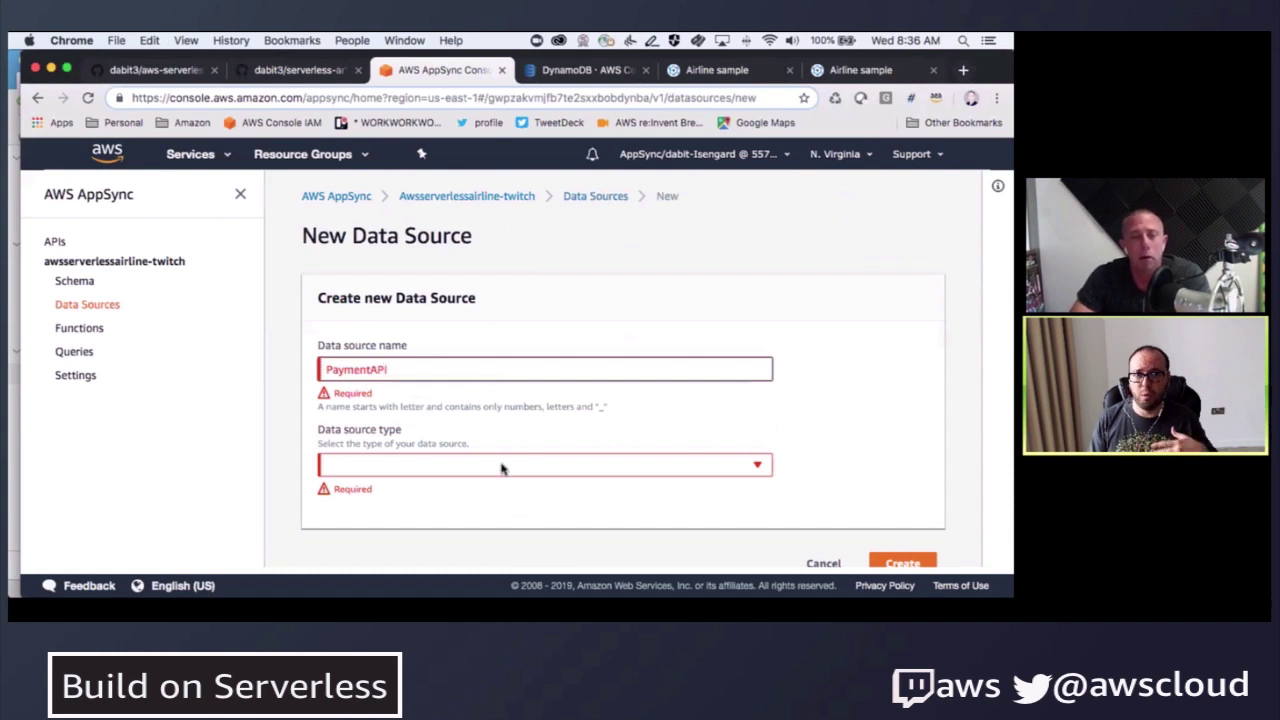
pyautogui.click(502, 469)
pyautogui.click(436, 454)
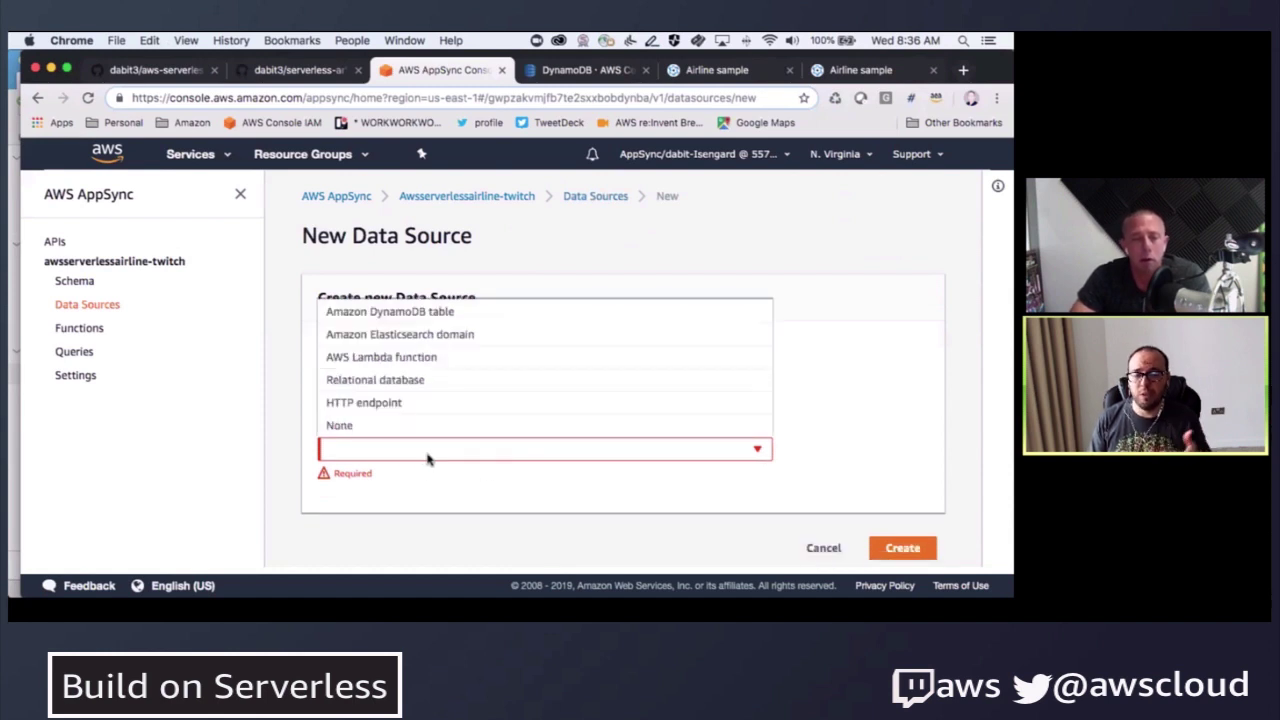
pyautogui.click(375, 410)
pyautogui.scroll(-2, 300, 449)
pyautogui.click(366, 443)
pyautogui.write('https://httpbin.org')
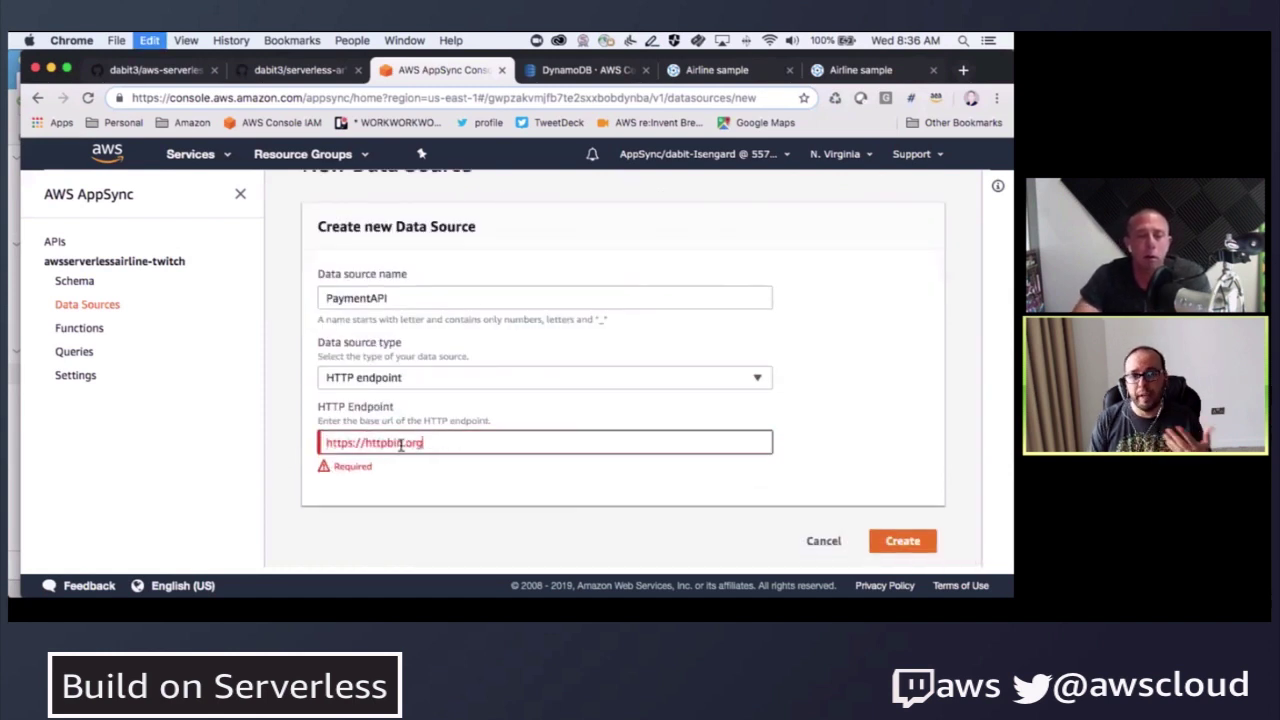
pyautogui.click(497, 492)
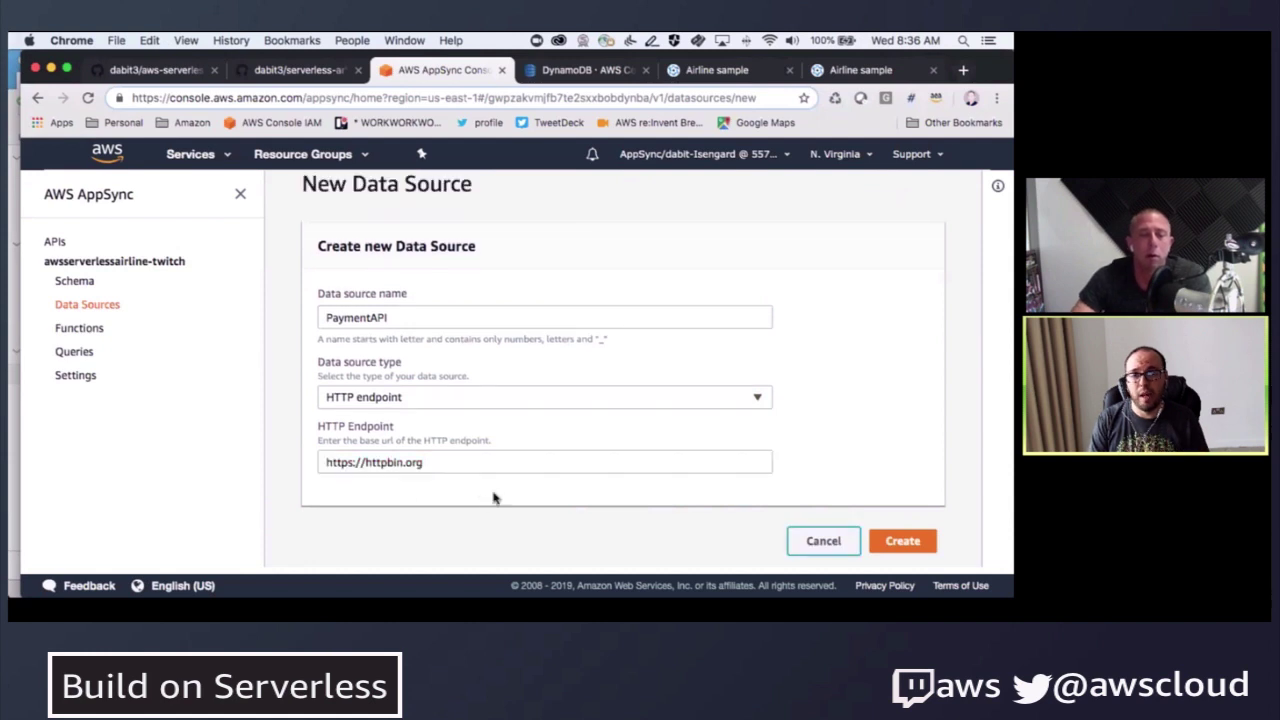
pyautogui.click(903, 542)
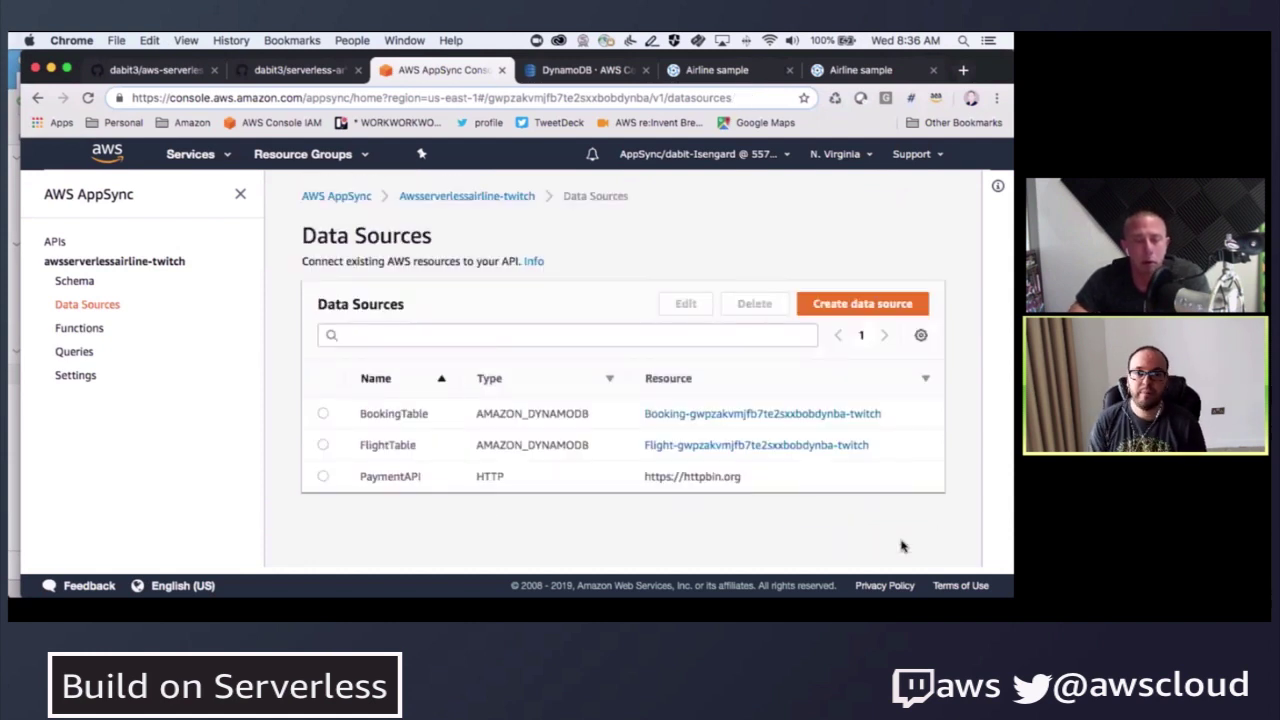
# - Filter the schema resolvers by 'mutation' and attach one to processBooking, leaving the data source unset
pyautogui.click(79, 328)
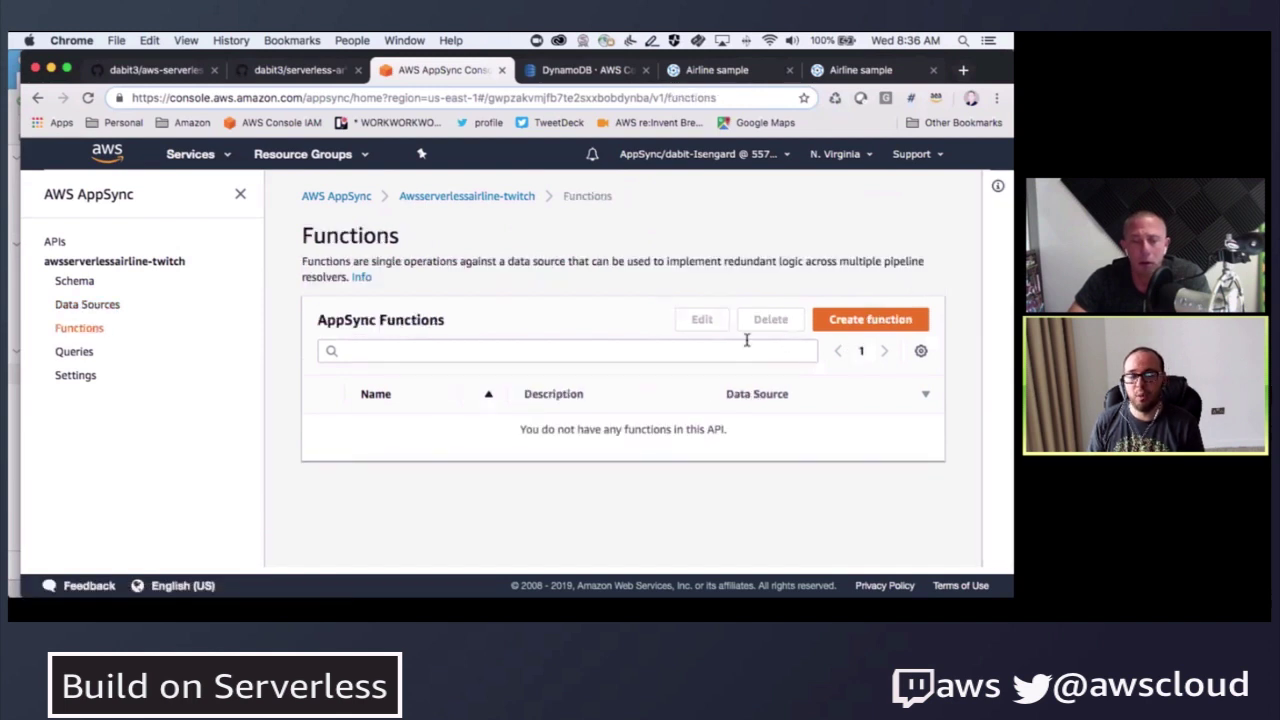
pyautogui.click(78, 281)
pyautogui.click(860, 343)
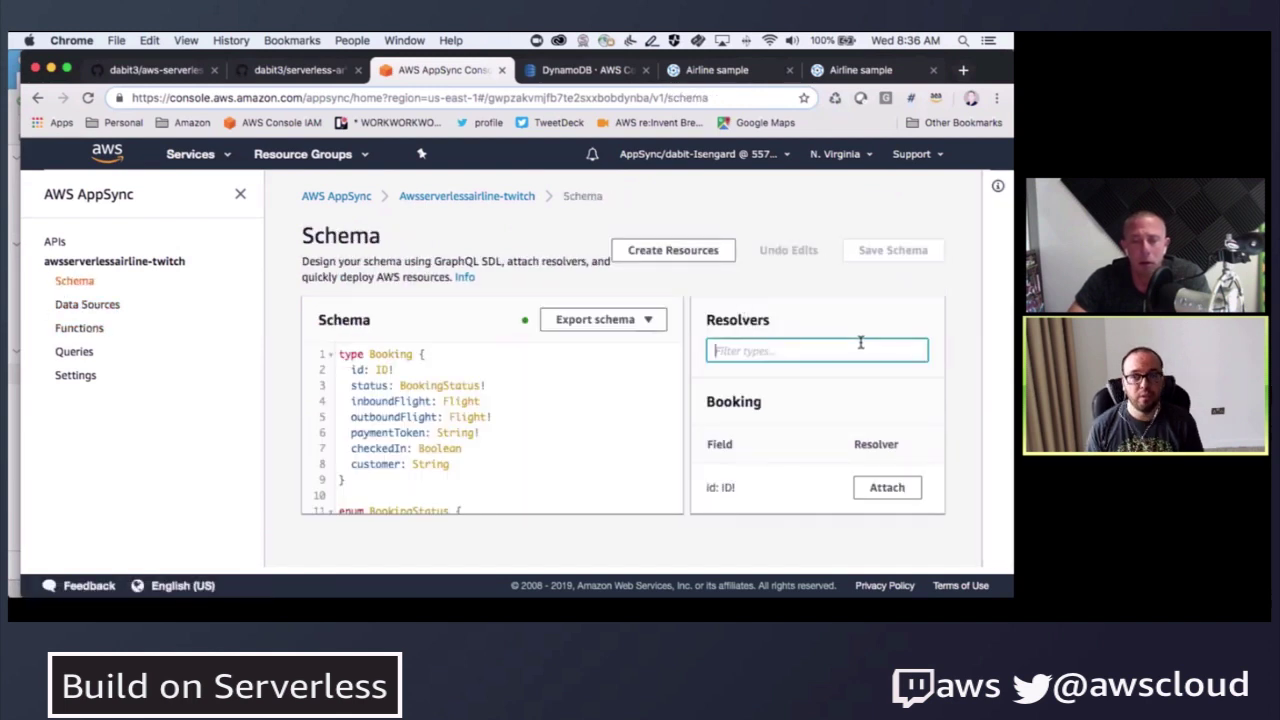
pyautogui.write('mutation')
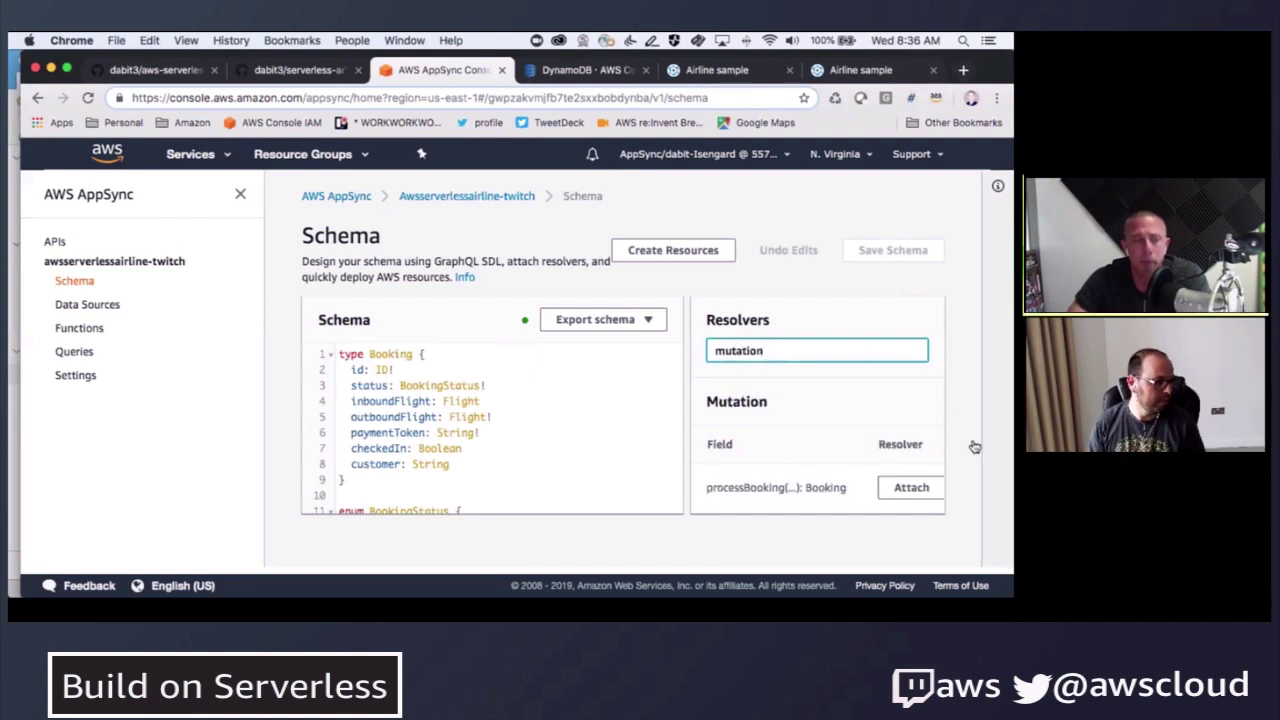
pyautogui.click(905, 488)
pyautogui.click(460, 411)
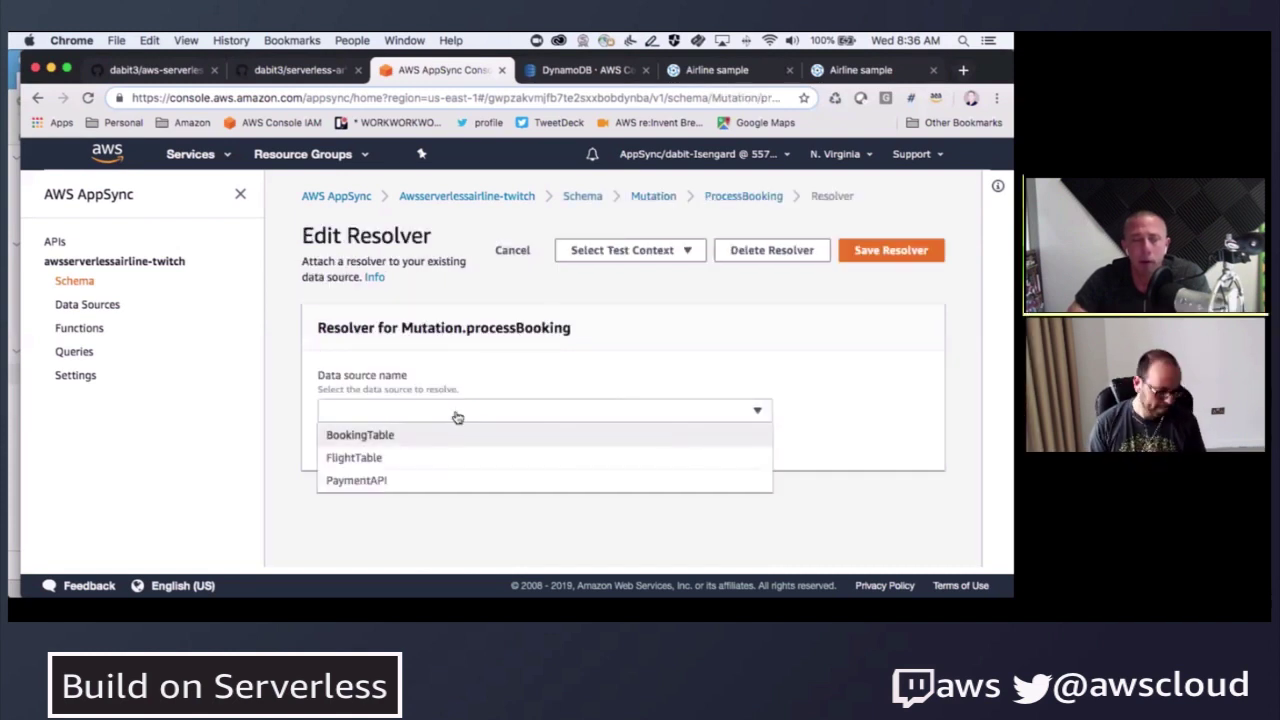
pyautogui.click(394, 524)
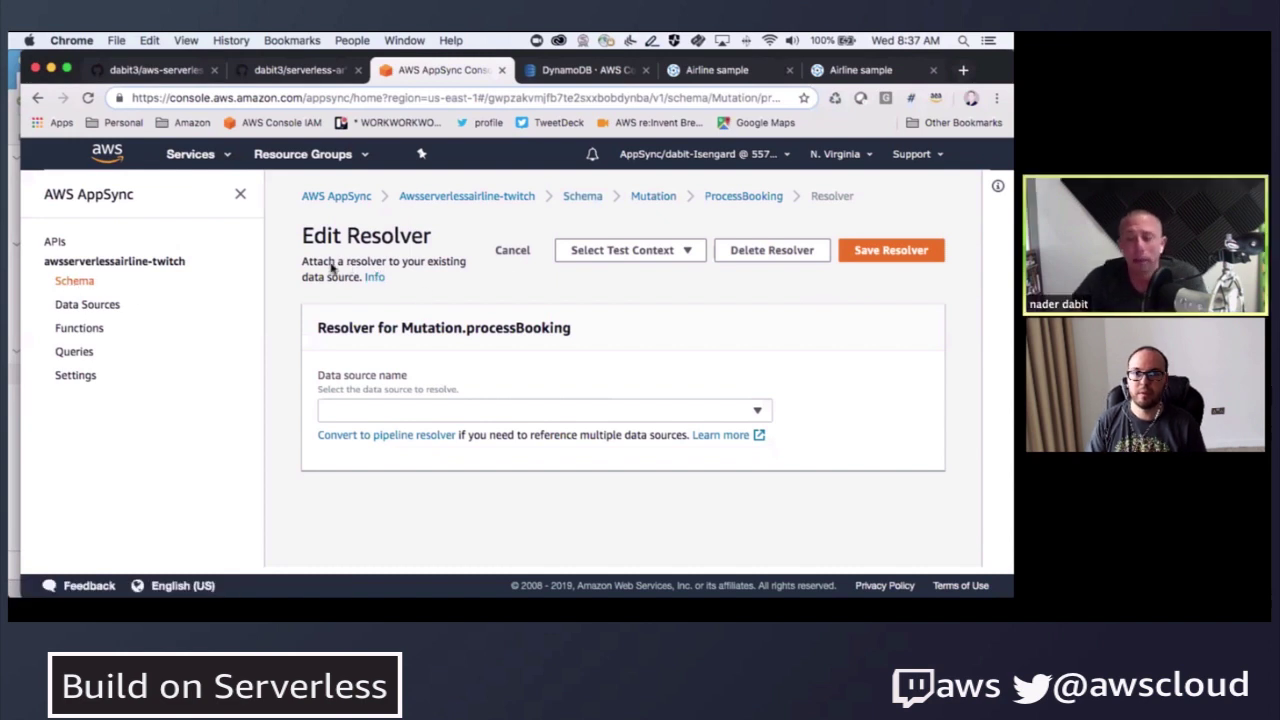
# - Return to the schema and reattach a resolver to processBooking via the 'mutation' filter
pyautogui.click(76, 282)
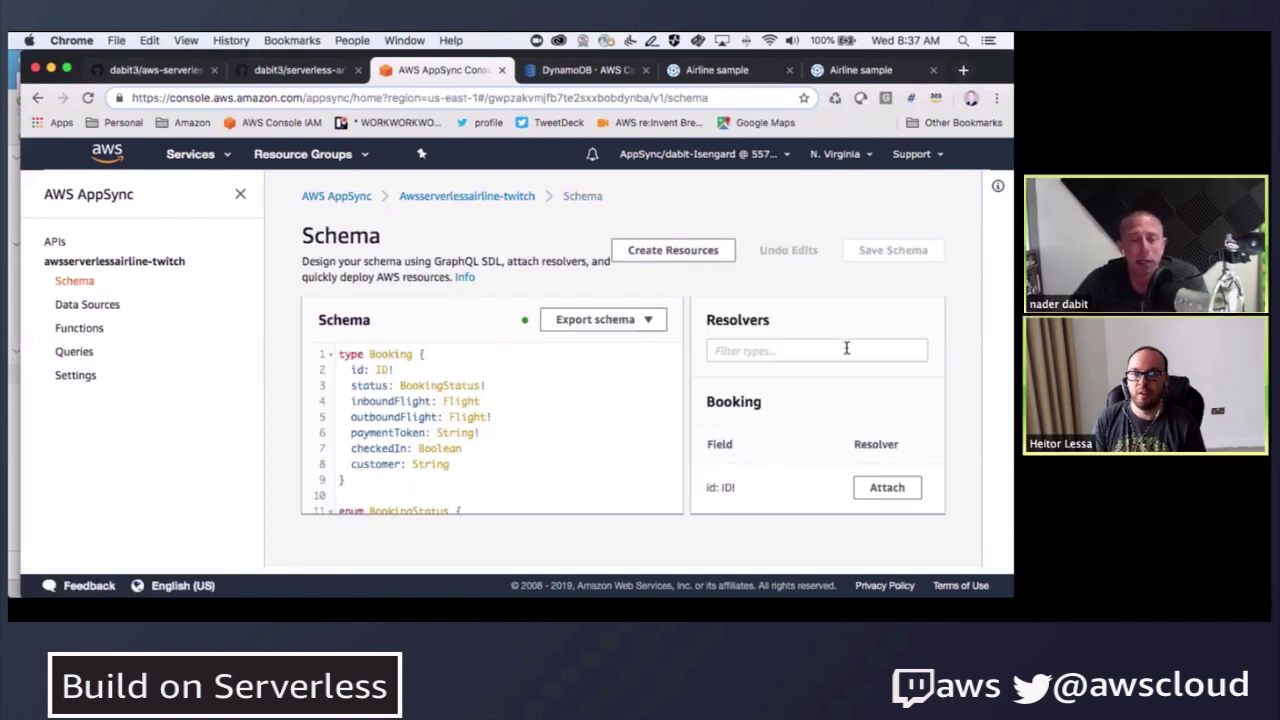
pyautogui.click(846, 348)
pyautogui.write('mutation')
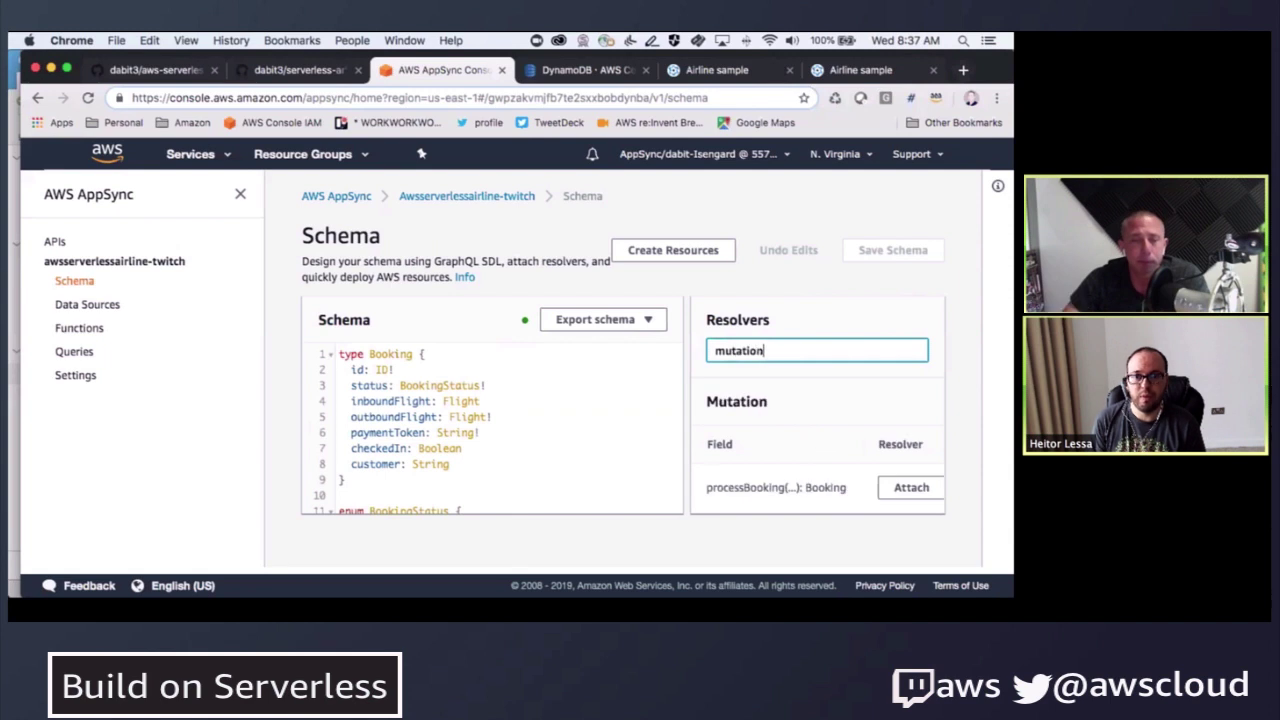
pyautogui.click(909, 487)
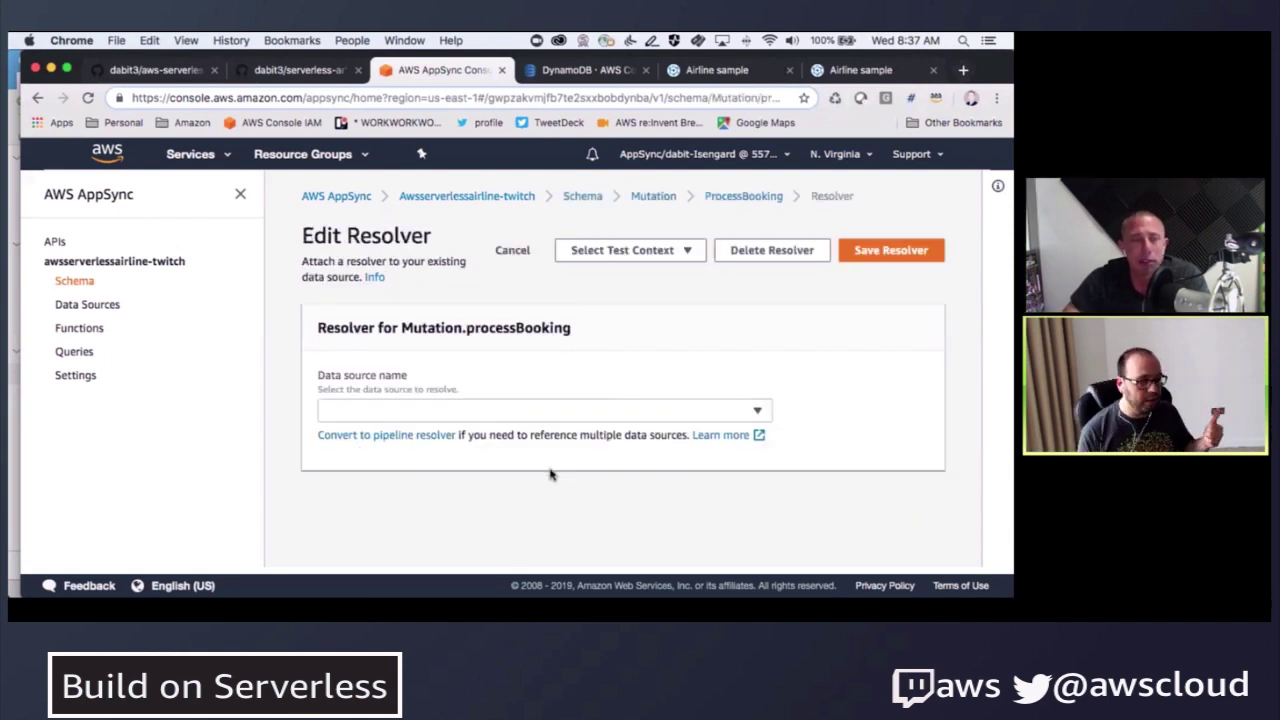
pyautogui.click(512, 250)
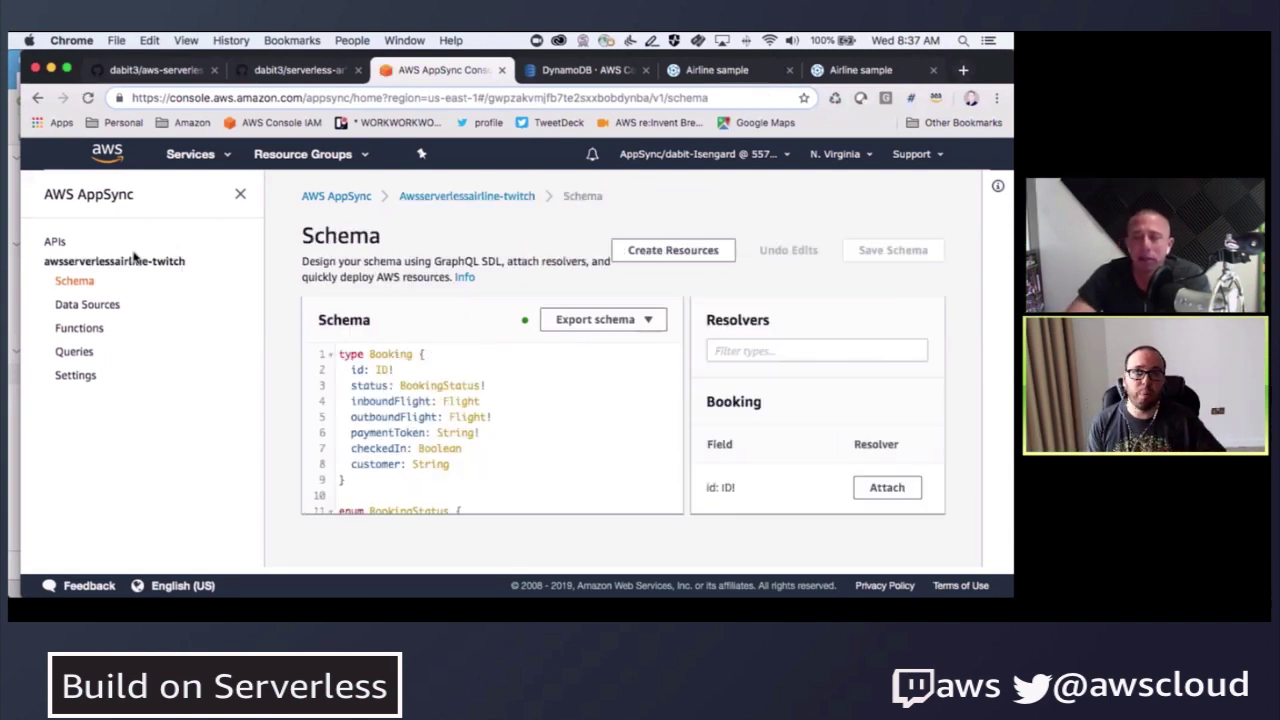
pyautogui.click(889, 349)
pyautogui.write('m')
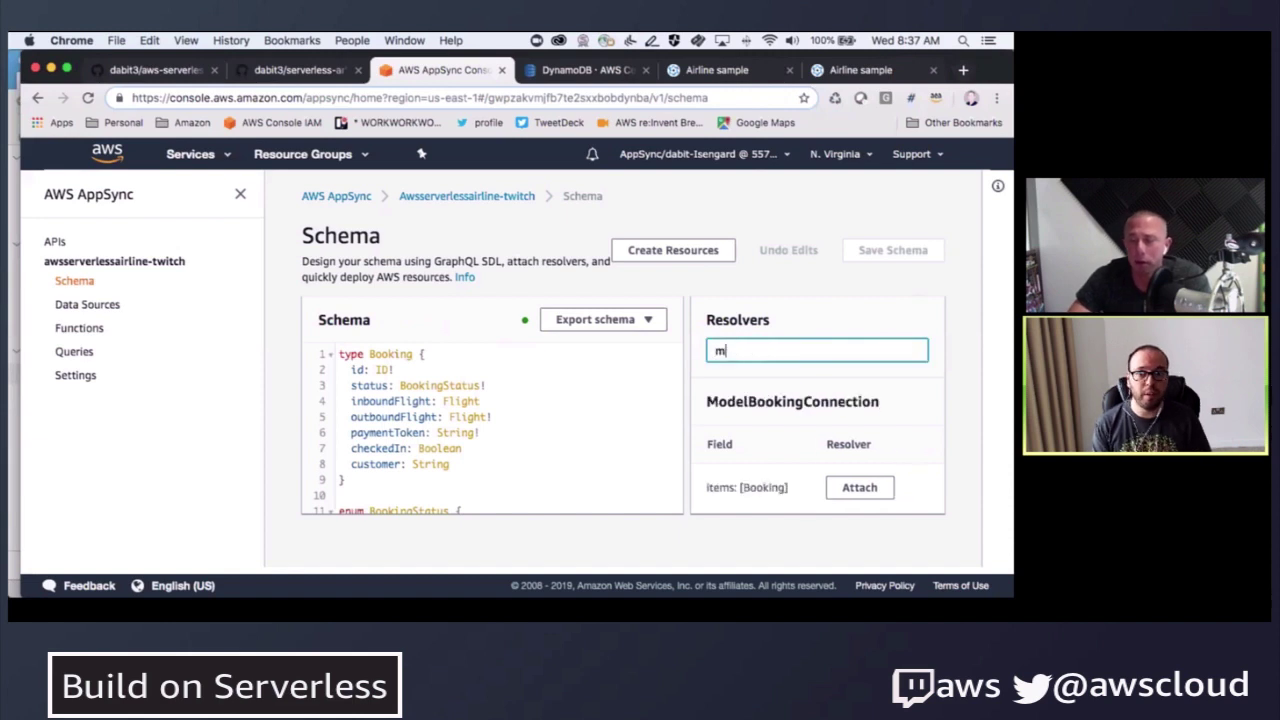
pyautogui.write('utation')
pyautogui.click(905, 485)
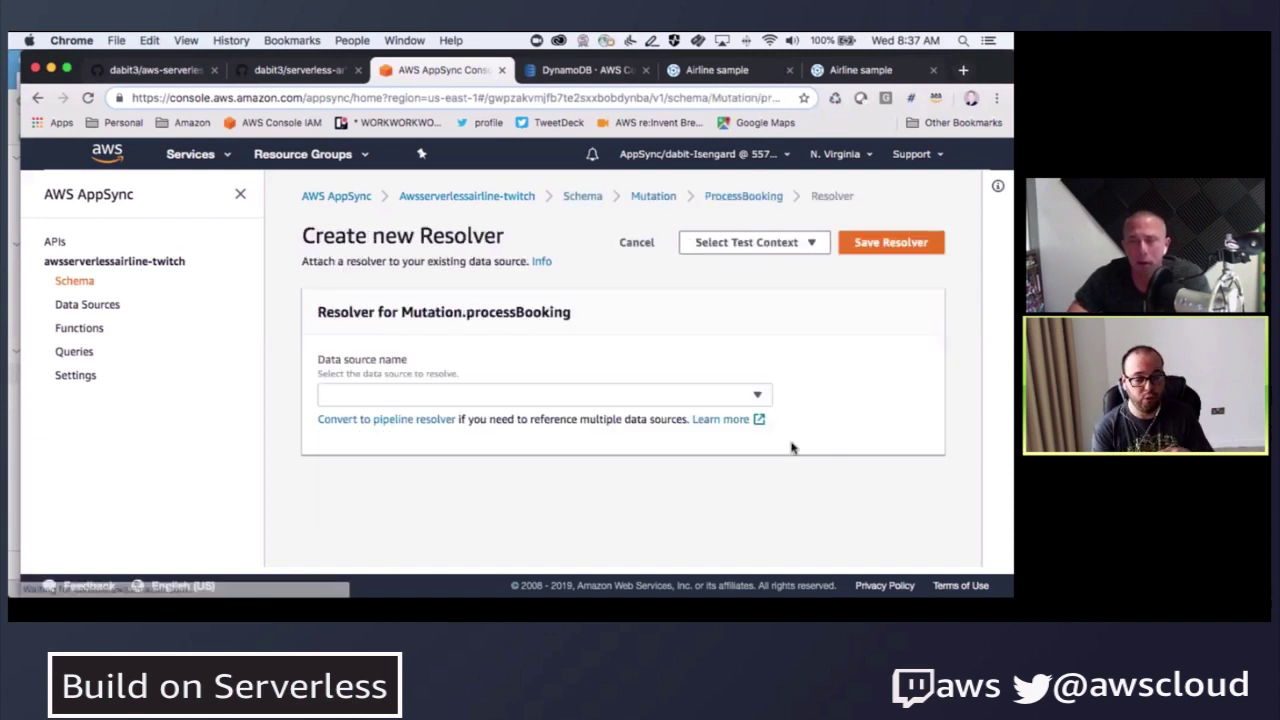
# - Convert it to a pipeline resolver and paste the three $util.qr stash lines into the before template
pyautogui.click(318, 418)
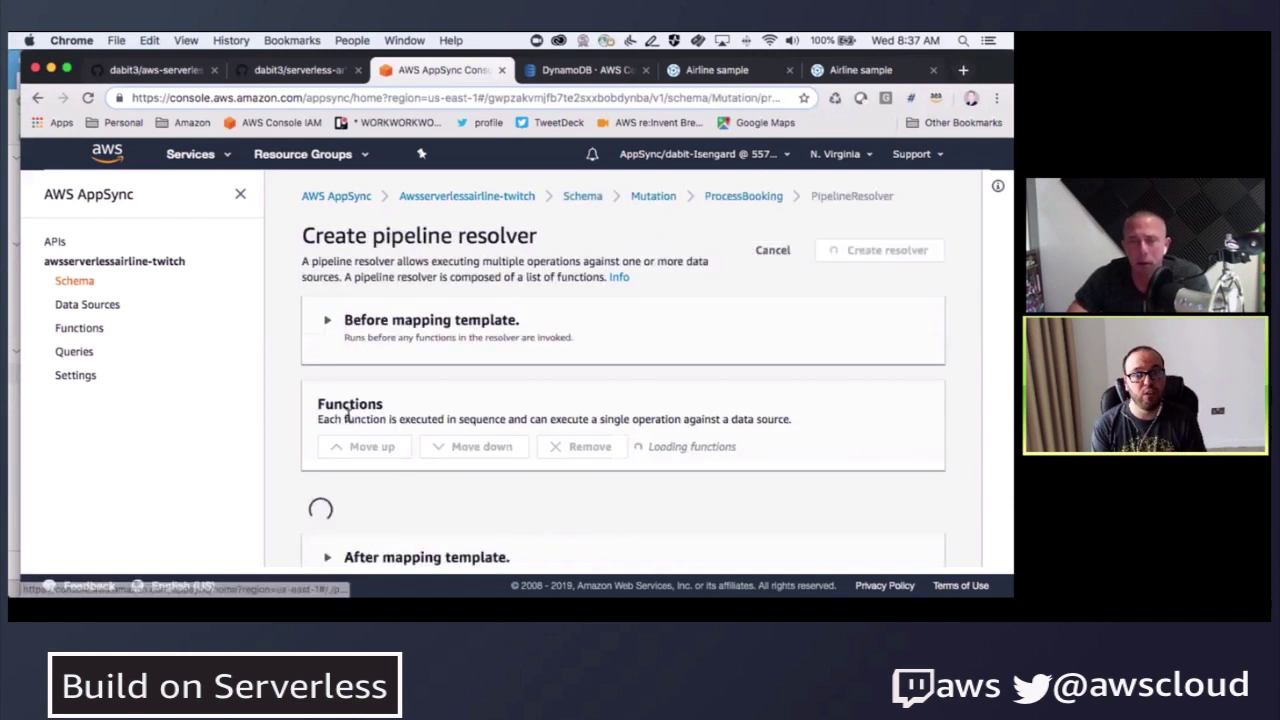
pyautogui.click(330, 315)
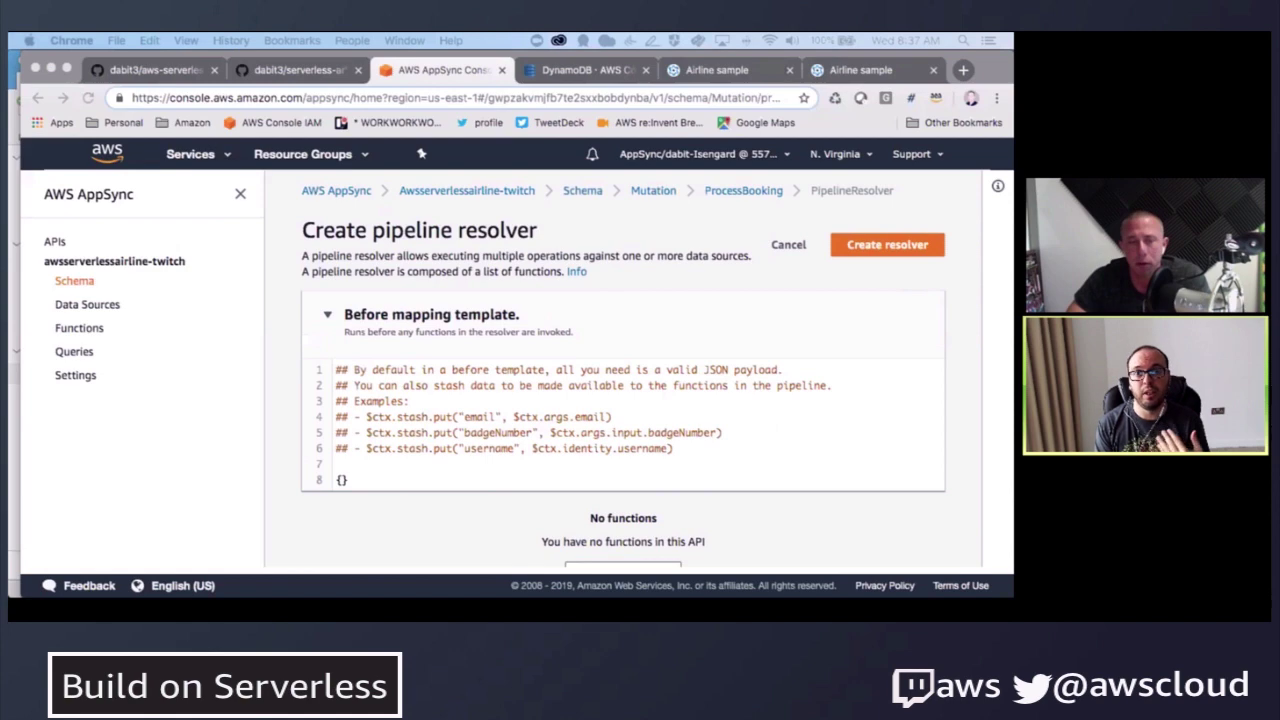
pyautogui.click(412, 458)
pyautogui.write('$util.qr($ctx.stash.put("outboundFlightId", $ctx.args.input.bookingOutboundFlightId)) $util.qr($ctx.stash.put("paymentToken", $ctx.args.input.paymentToken)) $util.qr($ctx.stash.put("customer", $ctx.identity.sub))')
pyautogui.scroll(-3, 412, 458)
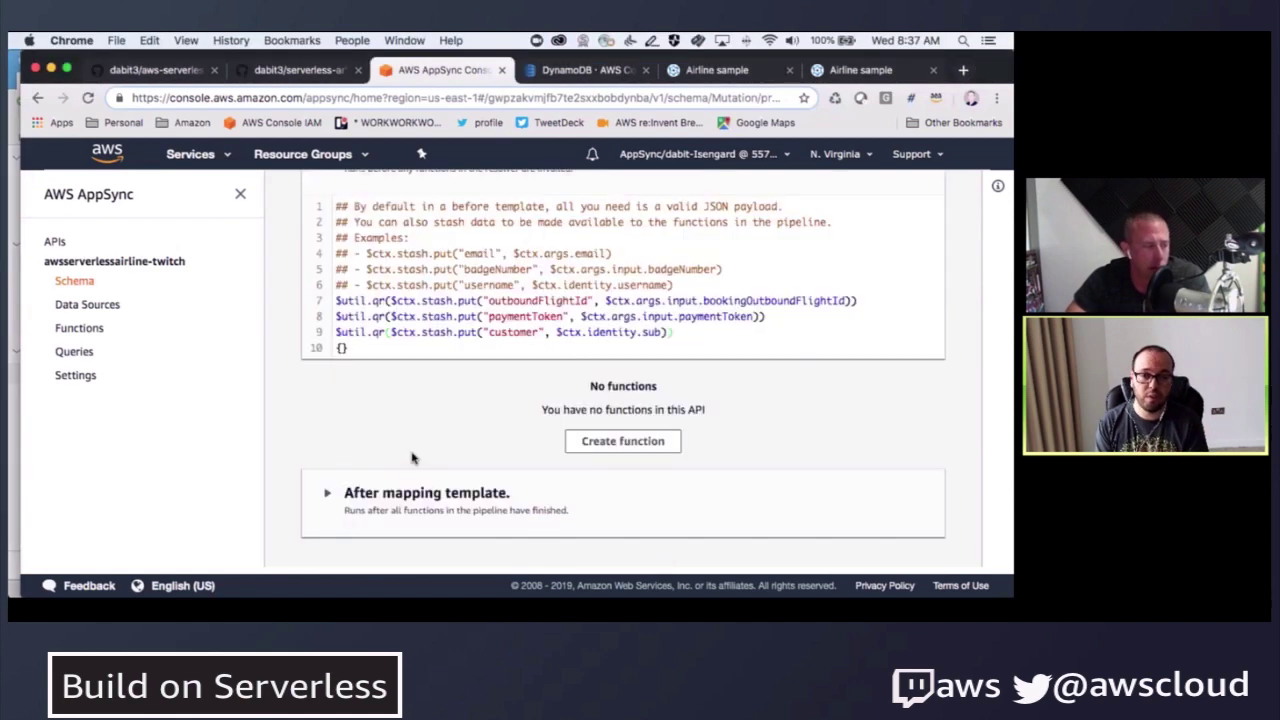
pyautogui.click(630, 442)
pyautogui.scroll(2, 440, 330)
# - Set the new function's data source to PaymentAPI and name it VerifyToken
pyautogui.click(430, 303)
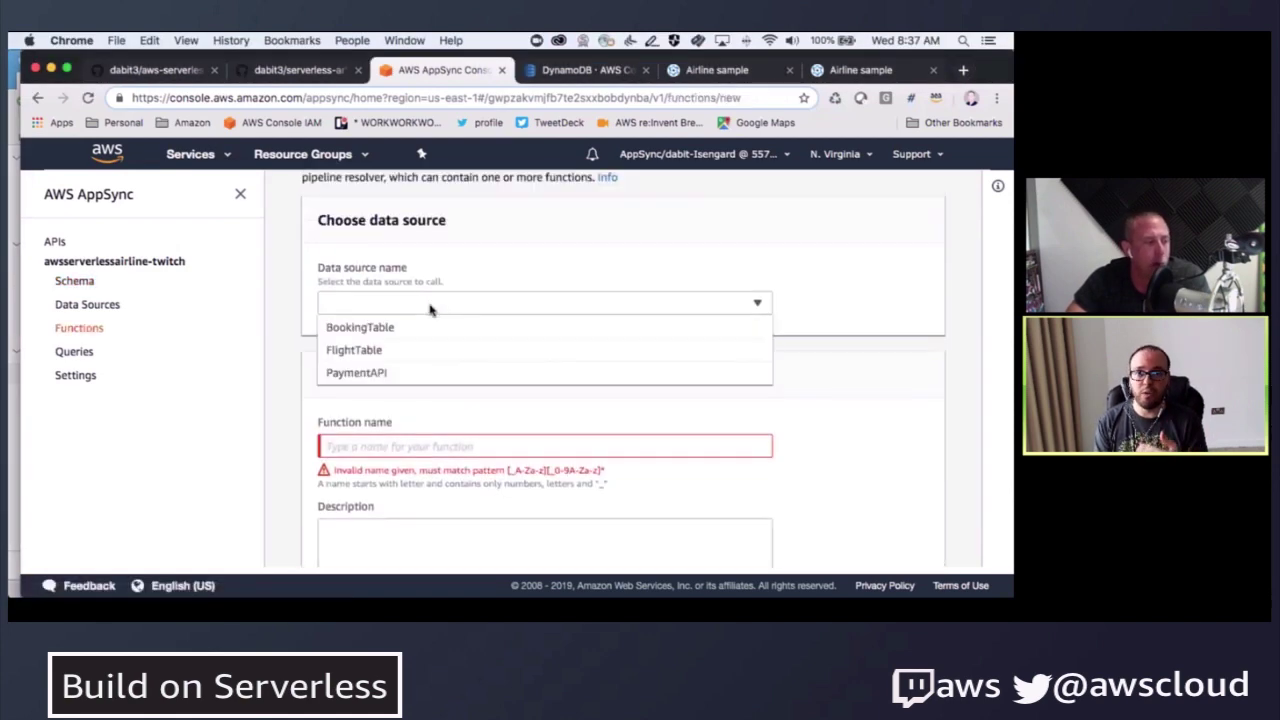
pyautogui.click(384, 371)
pyautogui.scroll(-2, 450, 293)
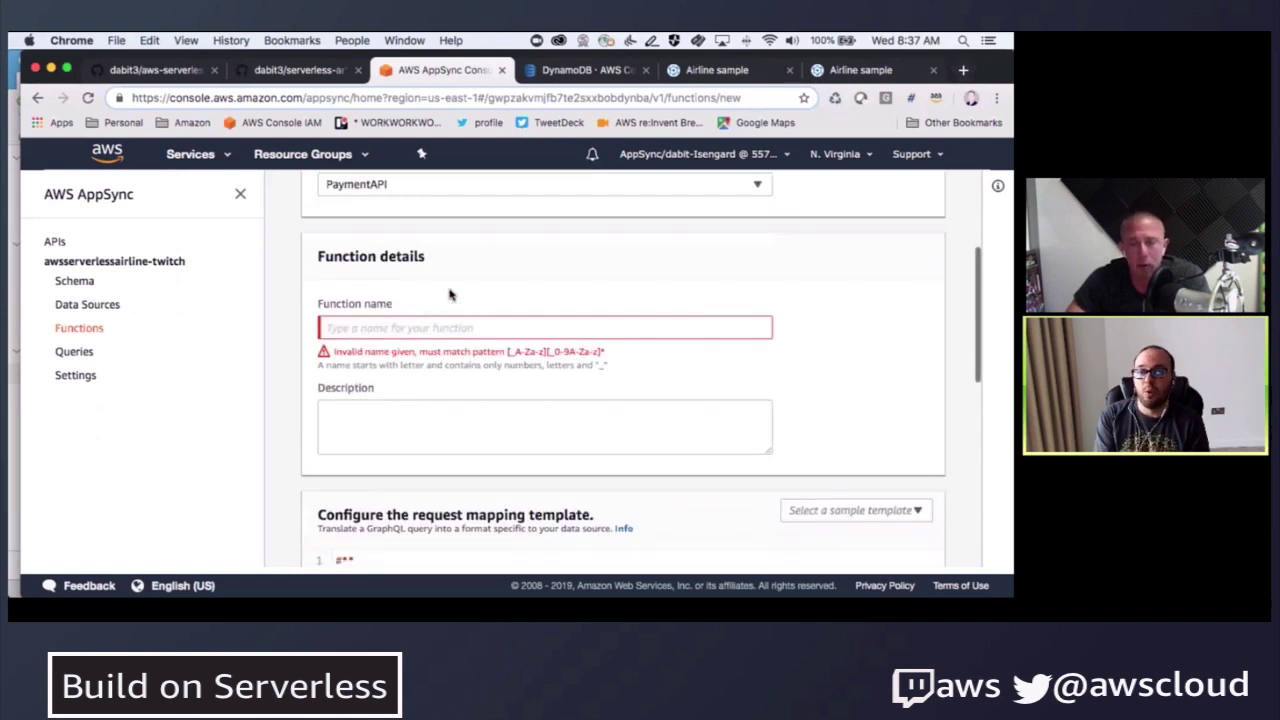
pyautogui.click(452, 327)
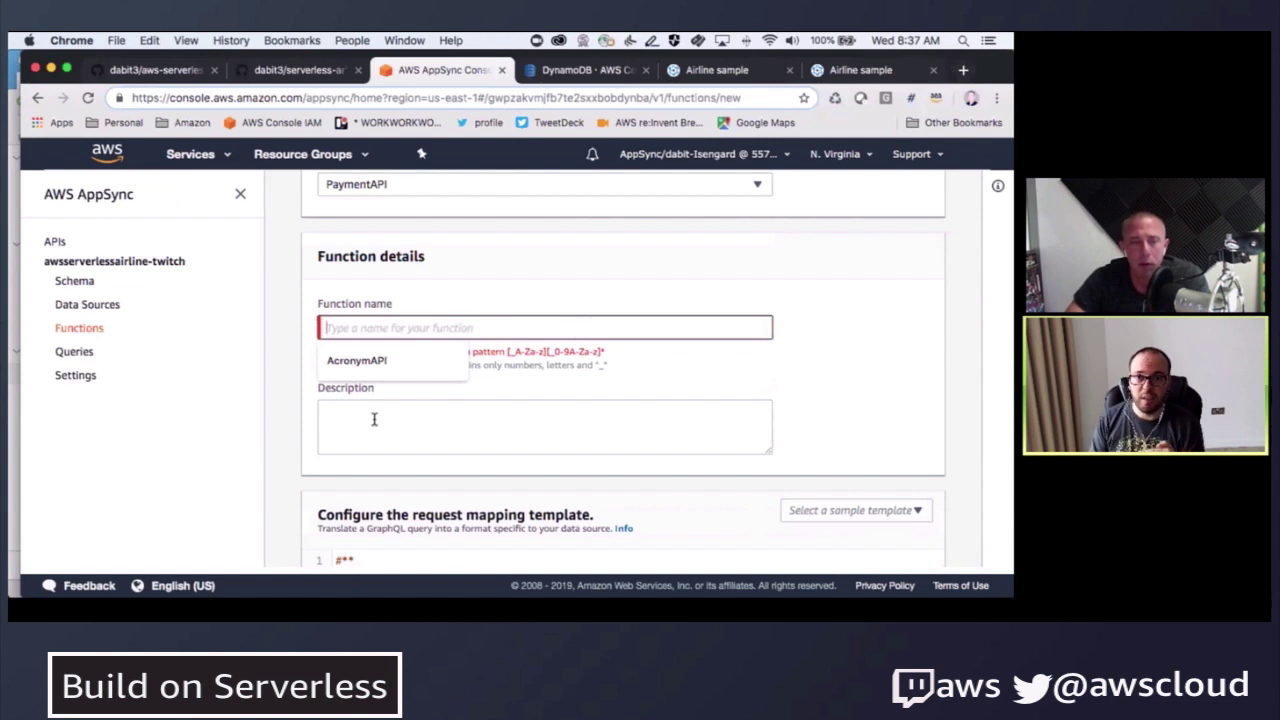
pyautogui.write('VerifyToken')
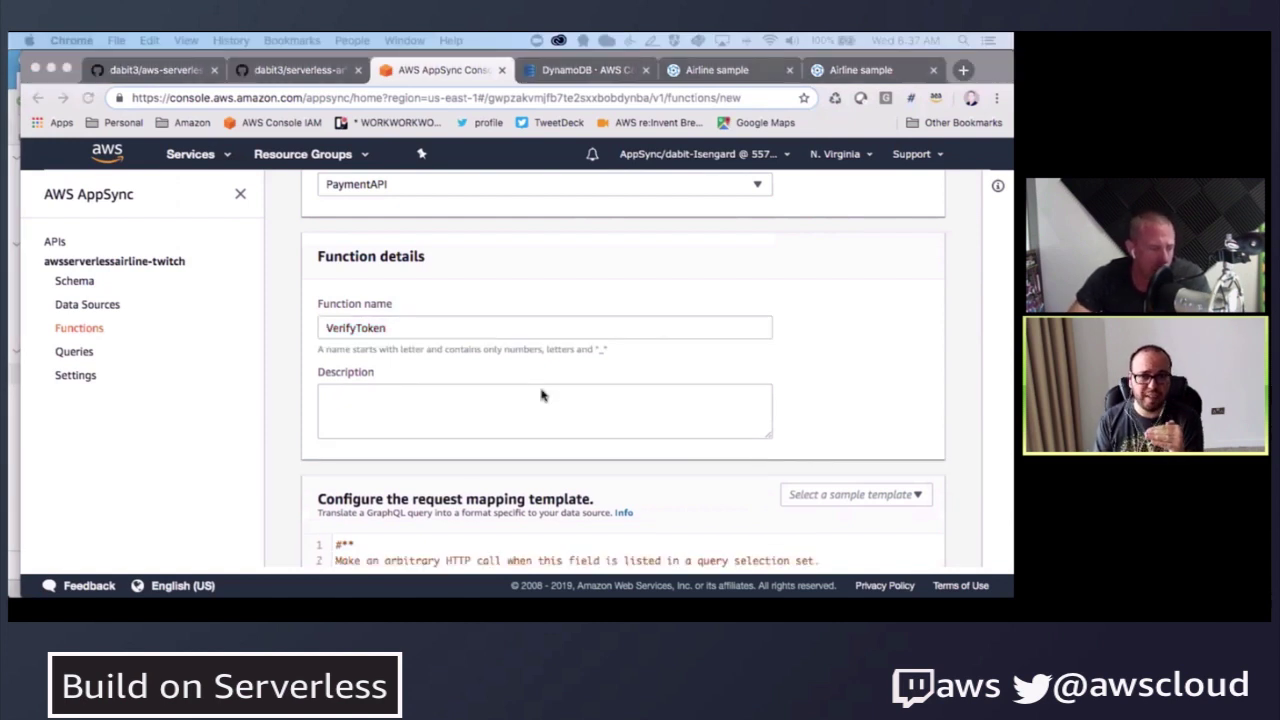
pyautogui.scroll(-4, 383, 408)
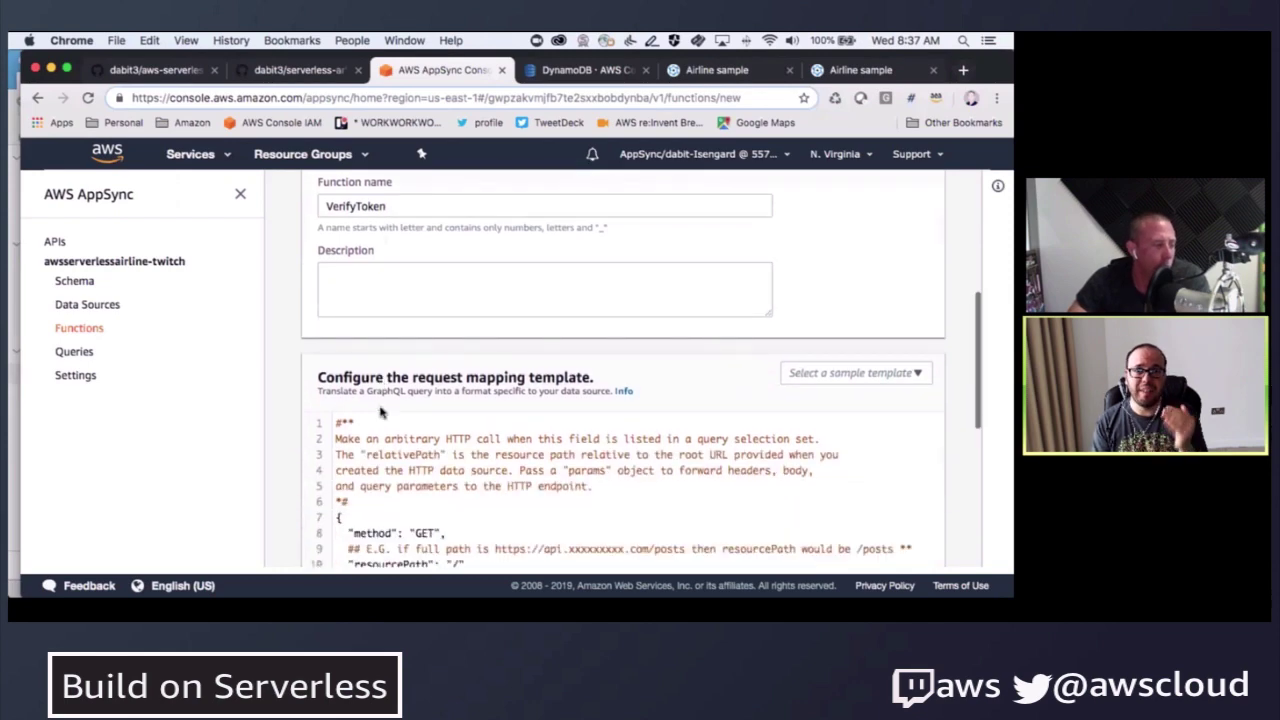
pyautogui.scroll(-4, 378, 488)
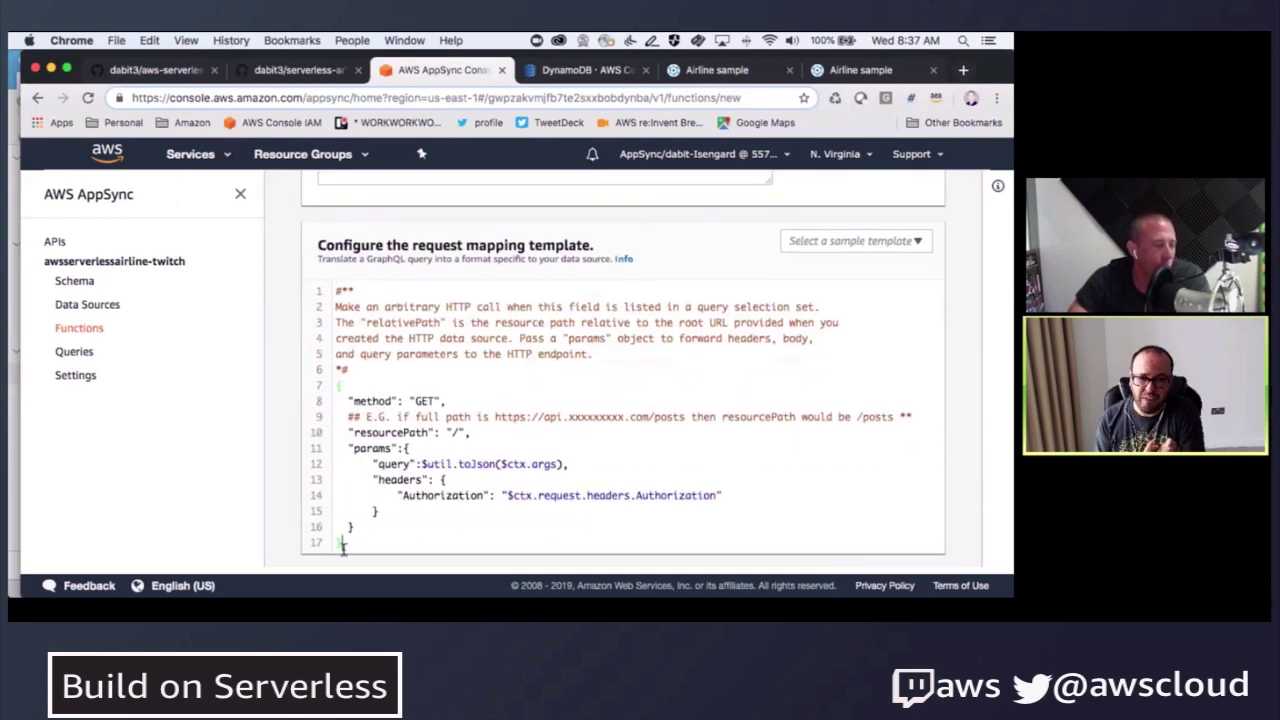
# - Replace the request template with the paymentToken GET /status/200 version and delete the comment line
pyautogui.moveTo(342, 545); pyautogui.dragTo(317, 277)
pyautogui.press('super+v')
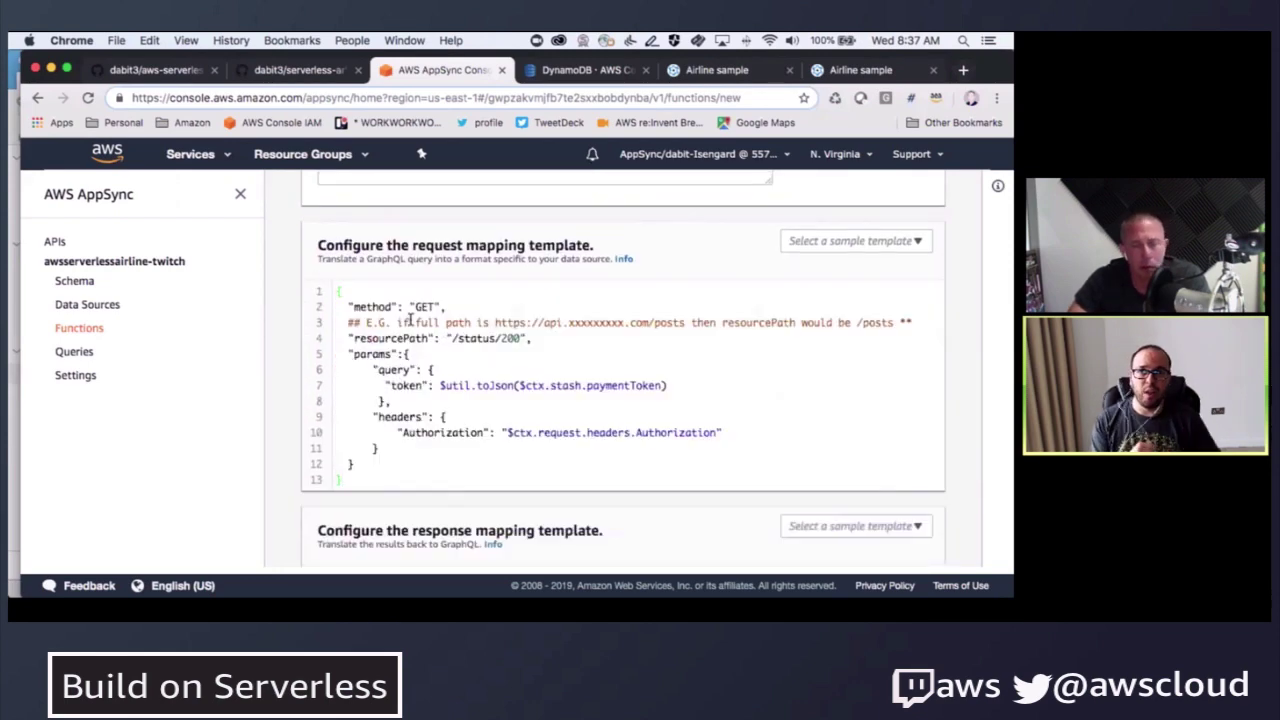
pyautogui.tripleClick(407, 320)
pyautogui.press('BackSpace')
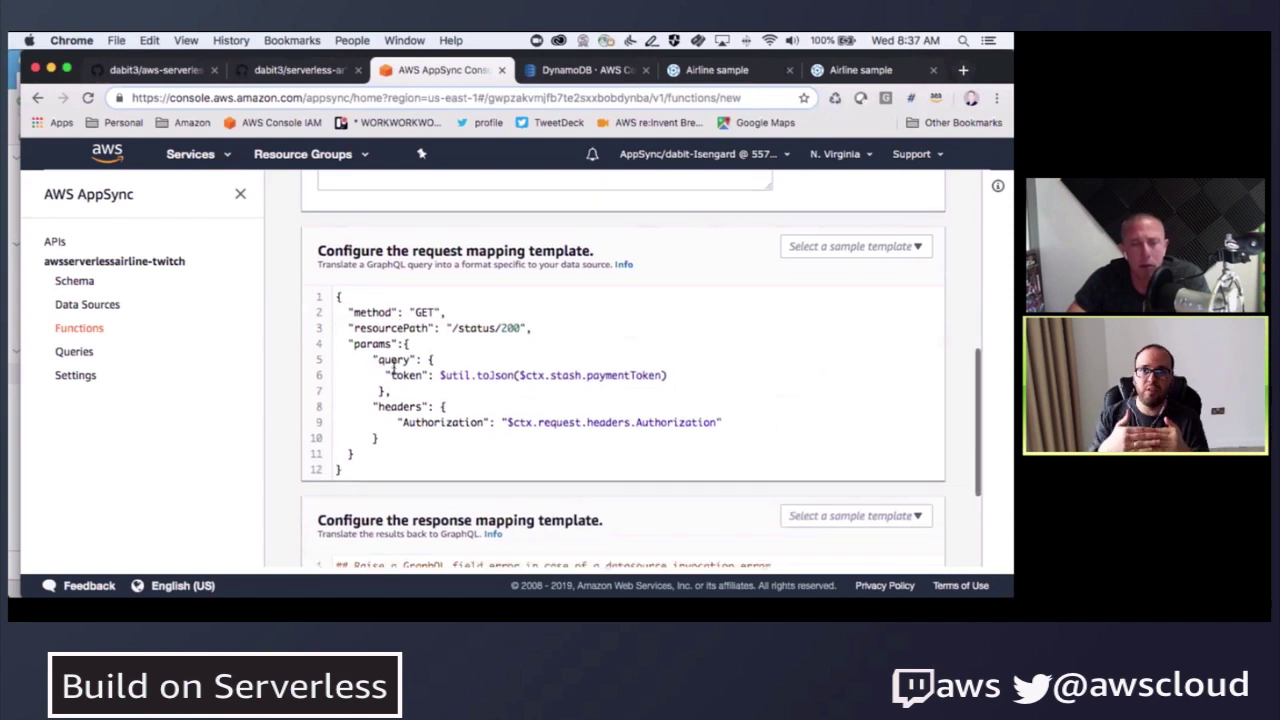
pyautogui.scroll(1, 430, 385)
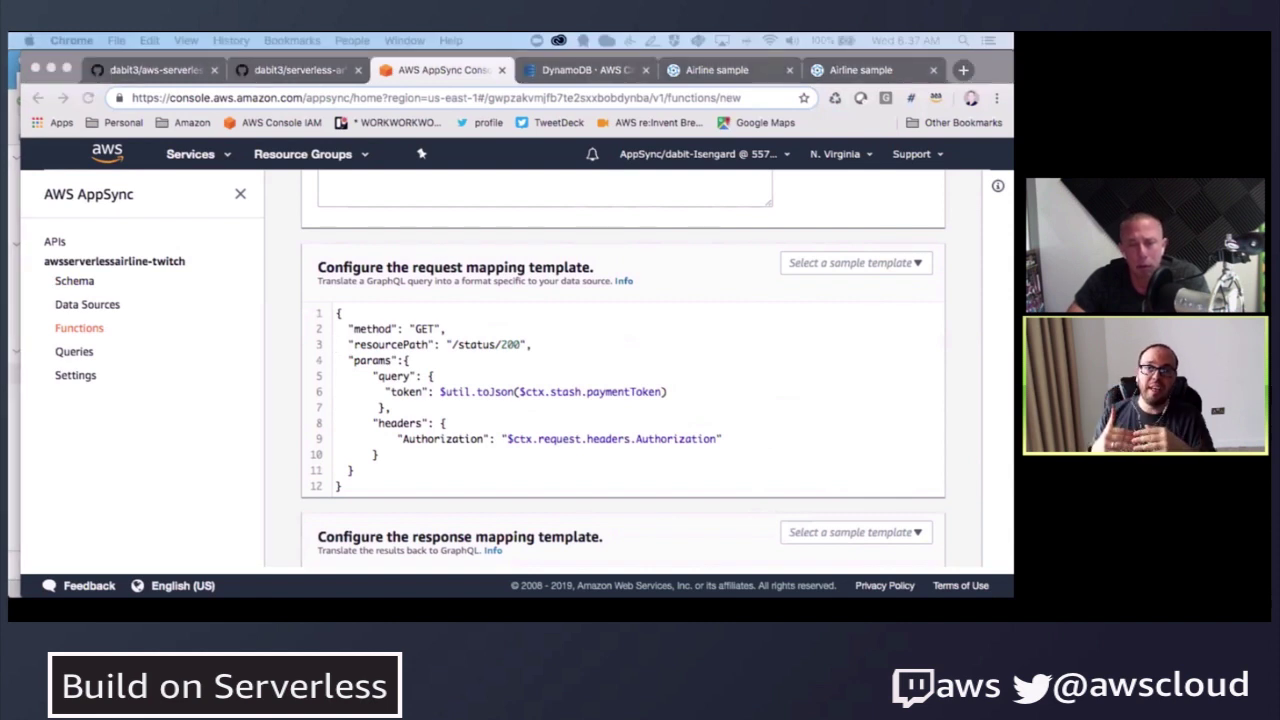
pyautogui.scroll(-3, 404, 470)
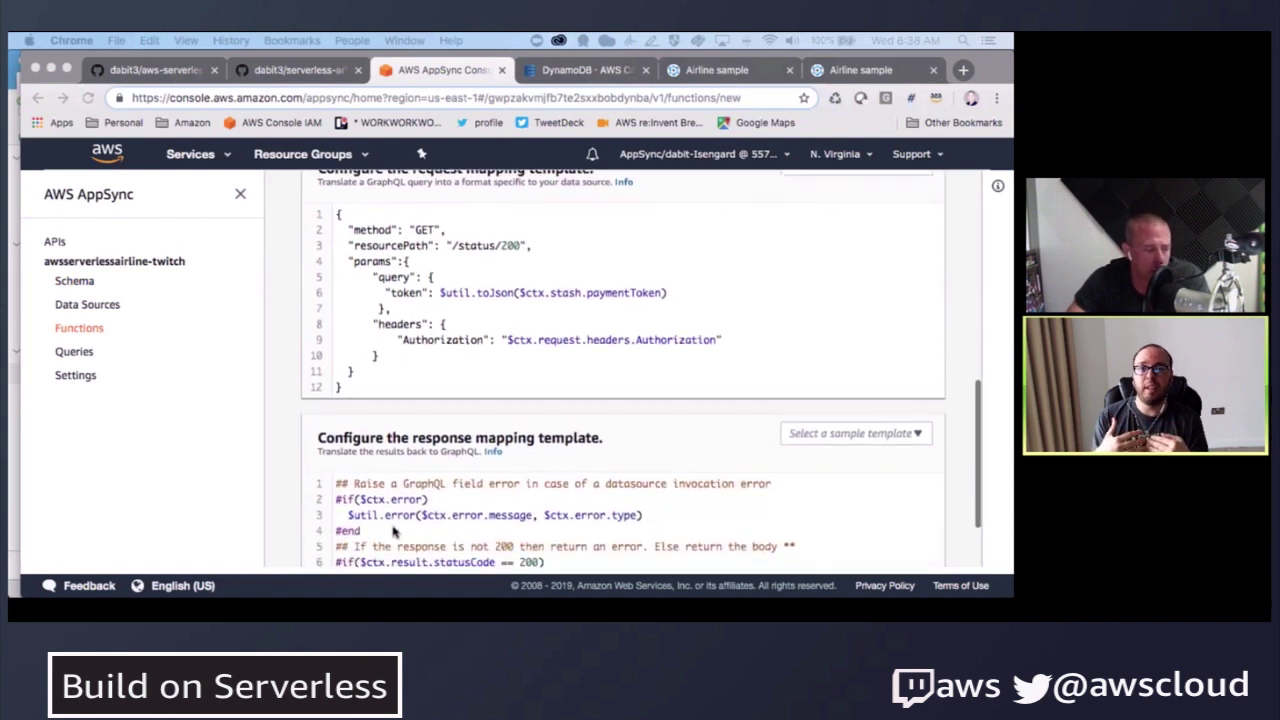
# - Revert the response template to its default and create the VerifyToken function
pyautogui.click(404, 490)
pyautogui.press('super+z')
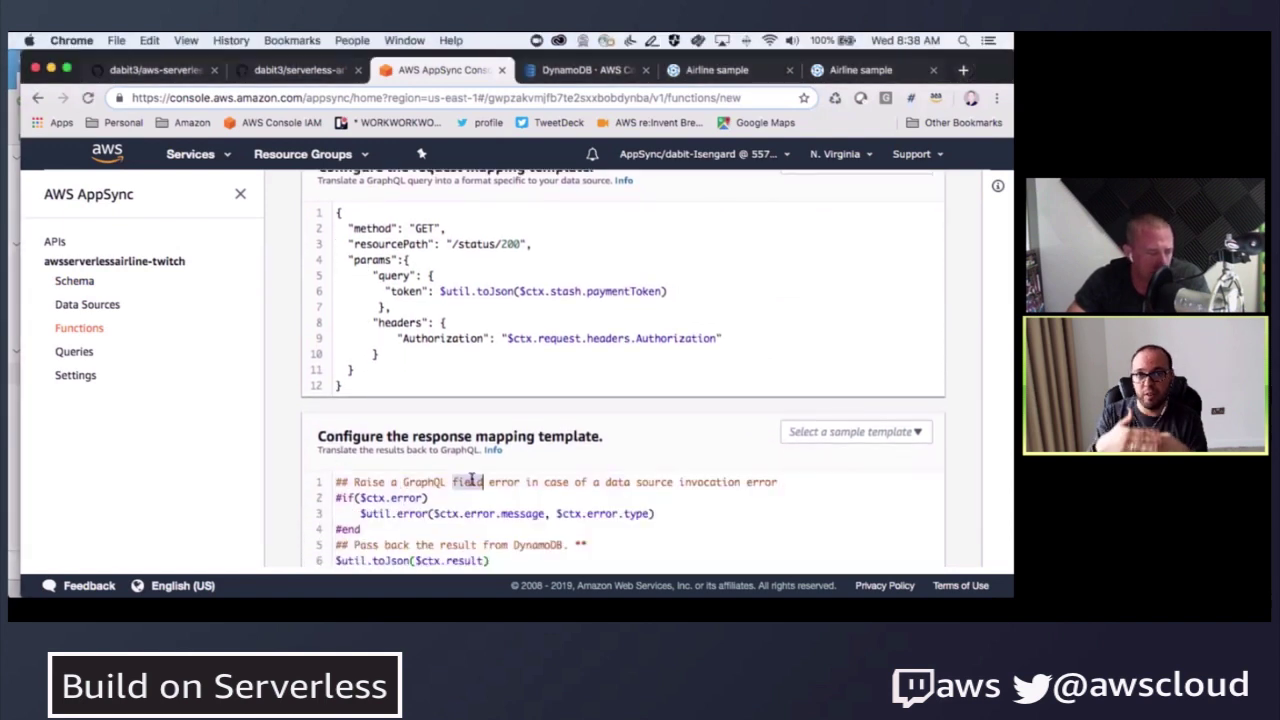
pyautogui.tripleClick(468, 482)
pyautogui.scroll(4, 274, 371)
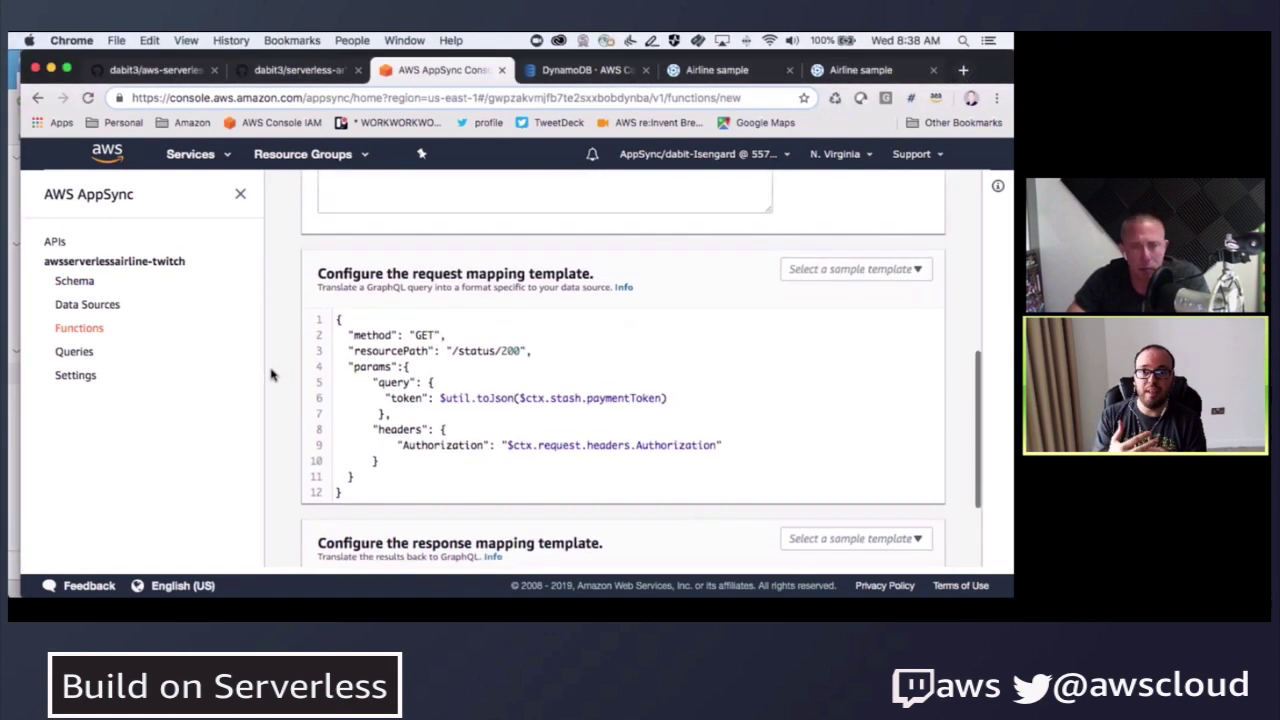
pyautogui.scroll(2, 270, 376)
pyautogui.scroll(-4, 270, 376)
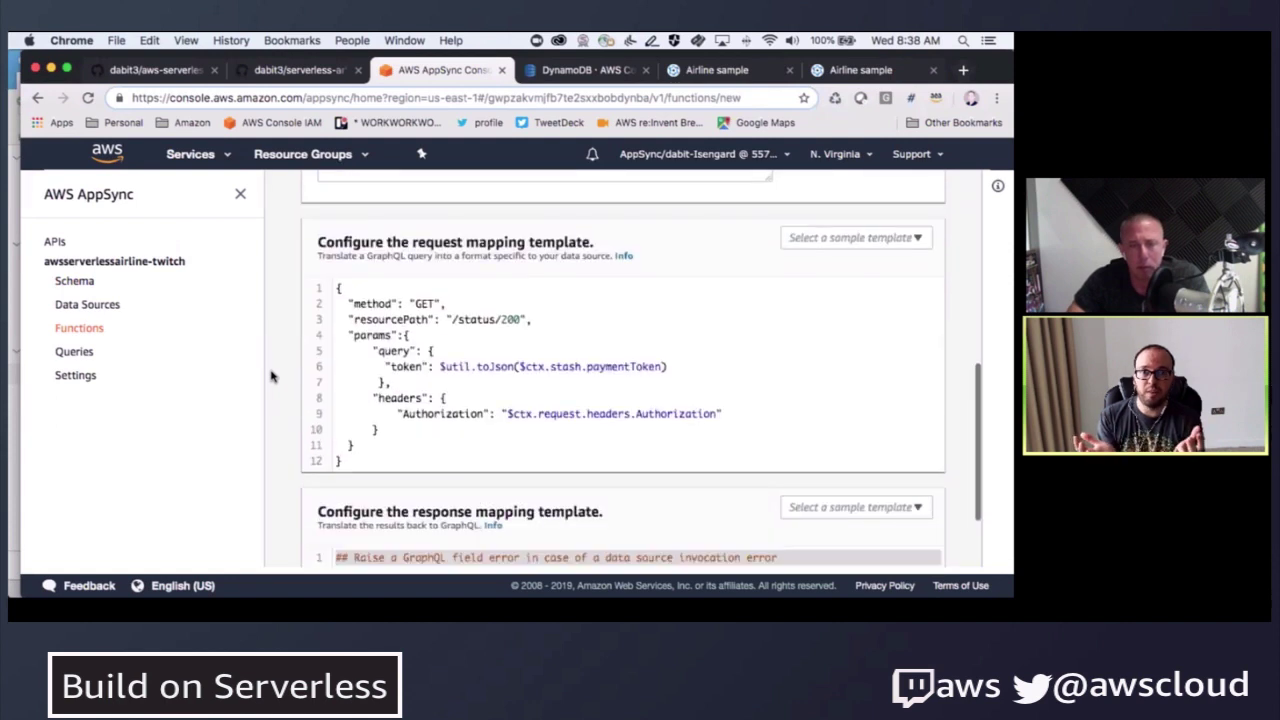
pyautogui.scroll(-2, 270, 376)
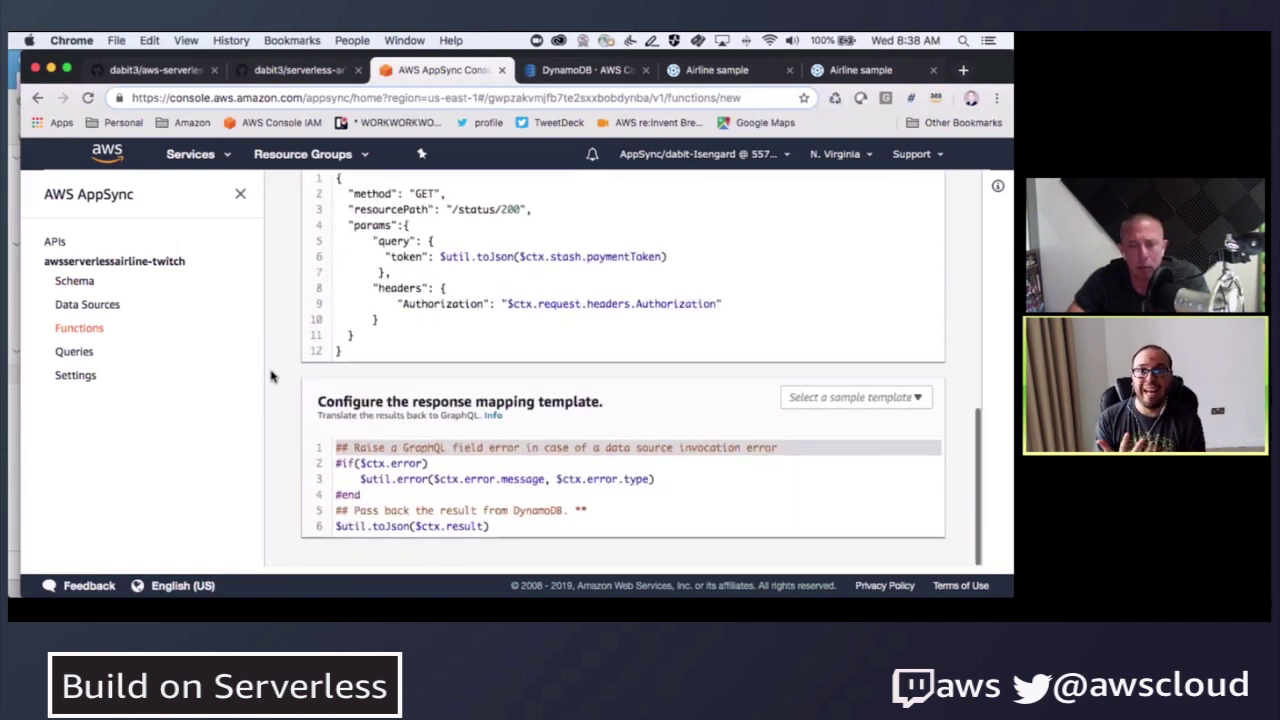
pyautogui.click(409, 462)
pyautogui.click(457, 463)
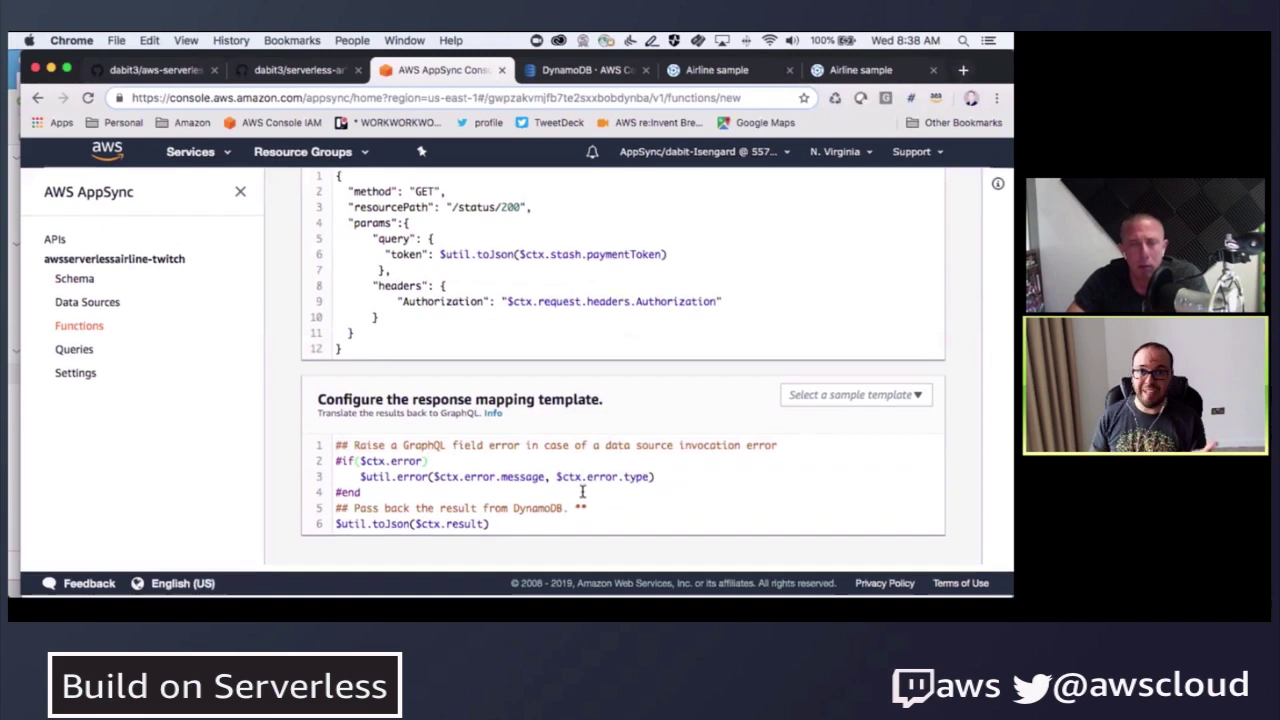
pyautogui.scroll(6, 846, 257)
pyautogui.scroll(3, 874, 214)
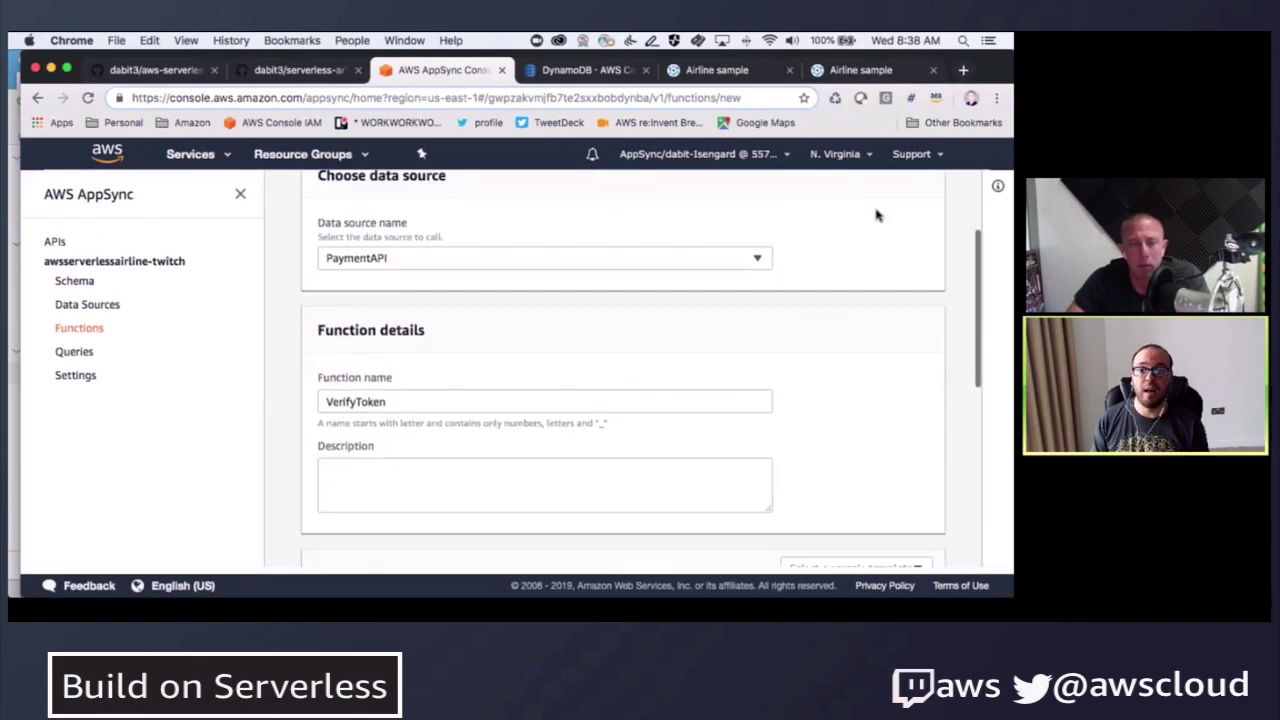
pyautogui.click(886, 214)
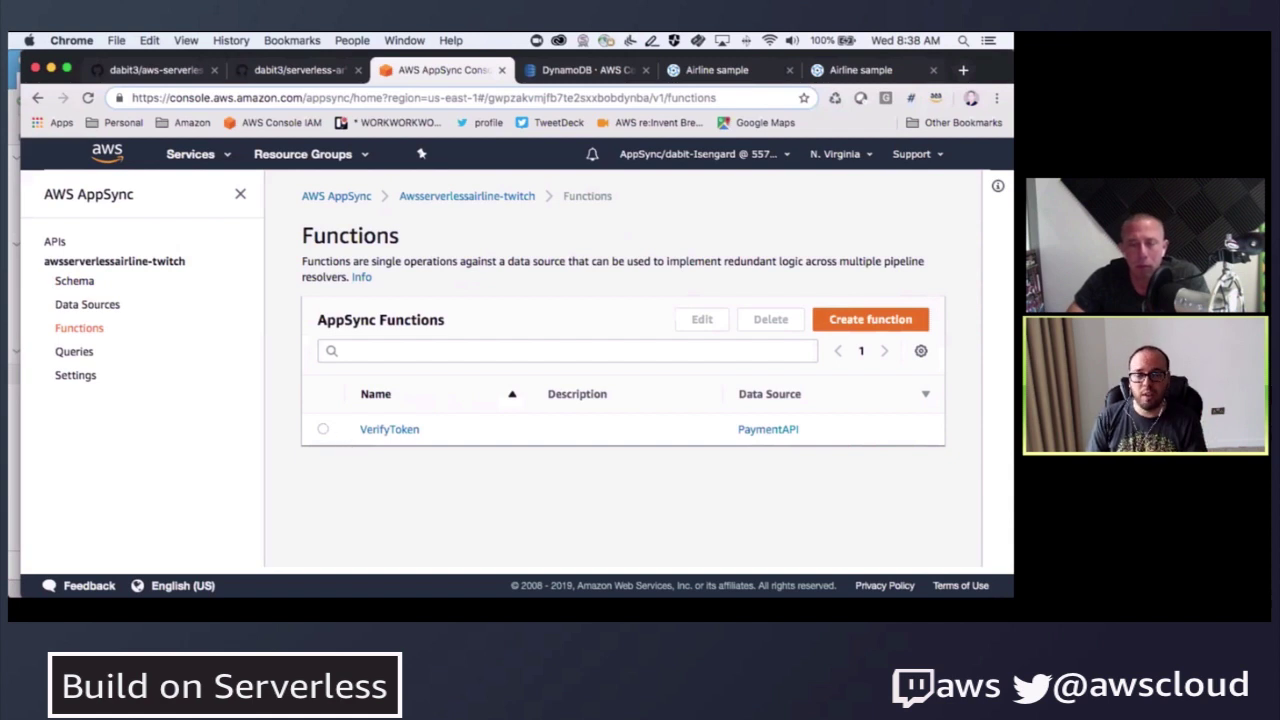
# - Switch back to the browser showing the Functions page with VerifyToken
pyautogui.press('super+Tab')
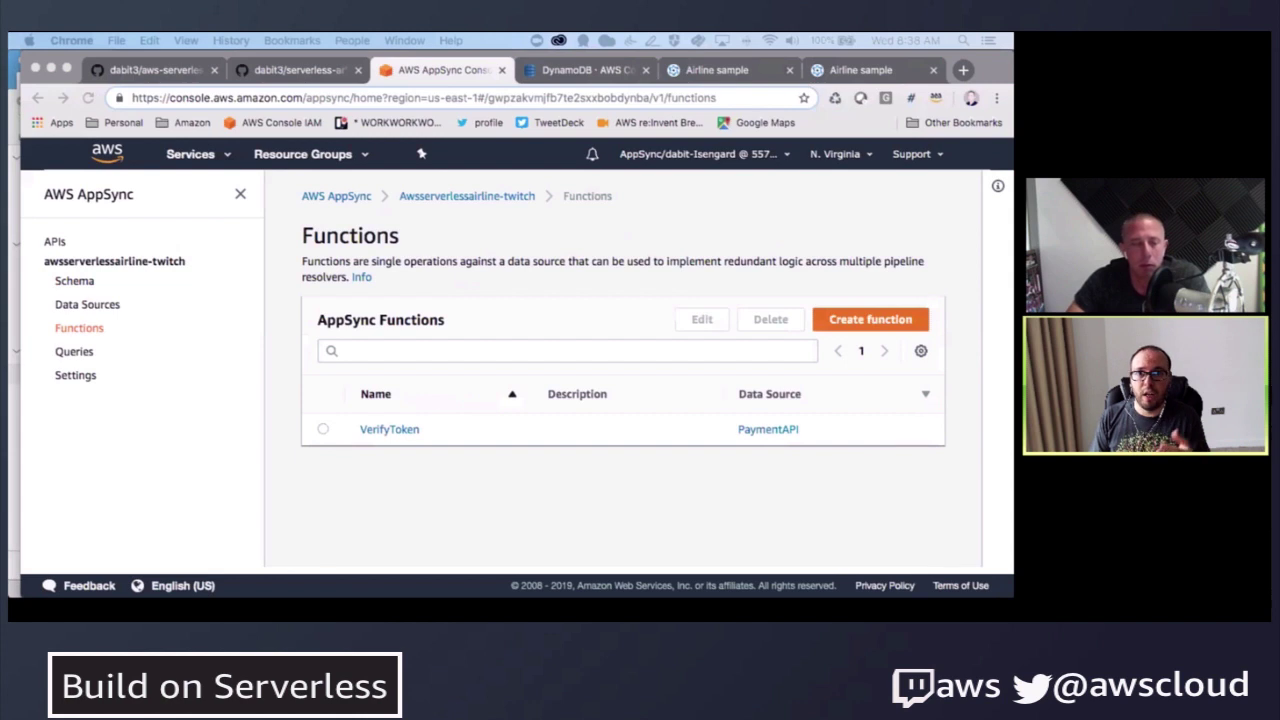
pyautogui.click(385, 505)
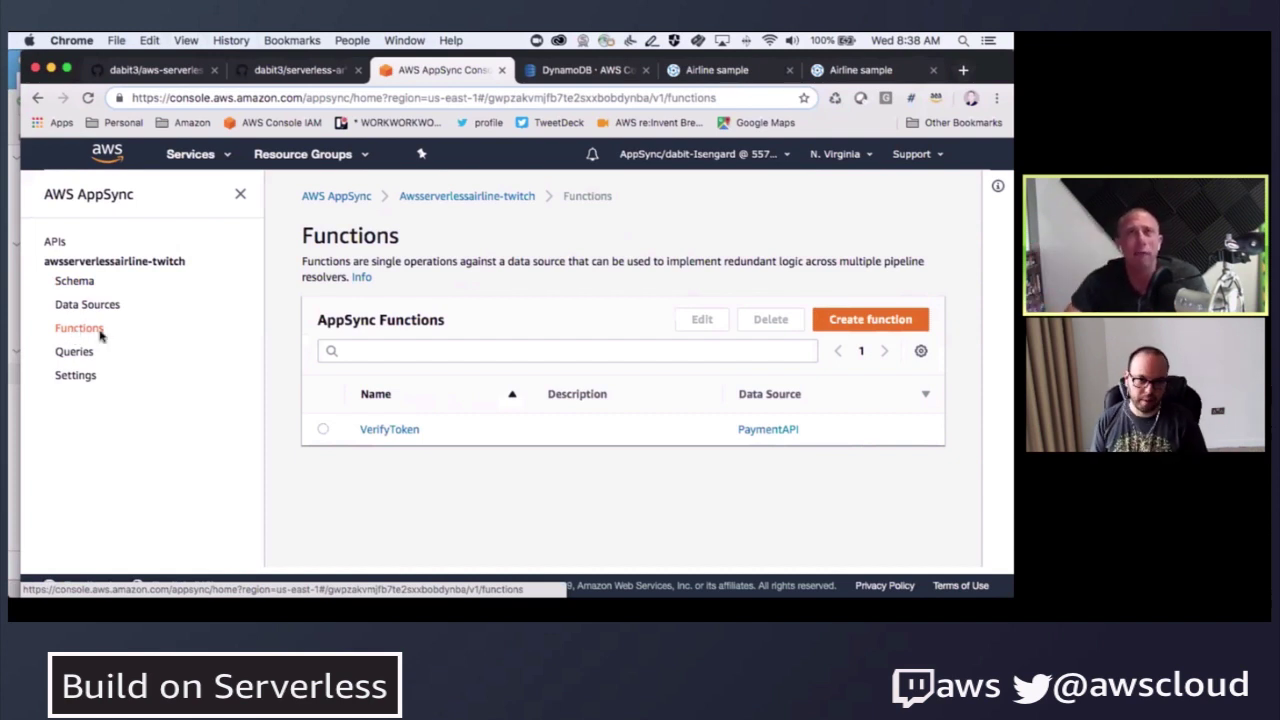
# - Open VerifyToken and inspect its request template's GET method and /status/200 resource path
pyautogui.click(377, 429)
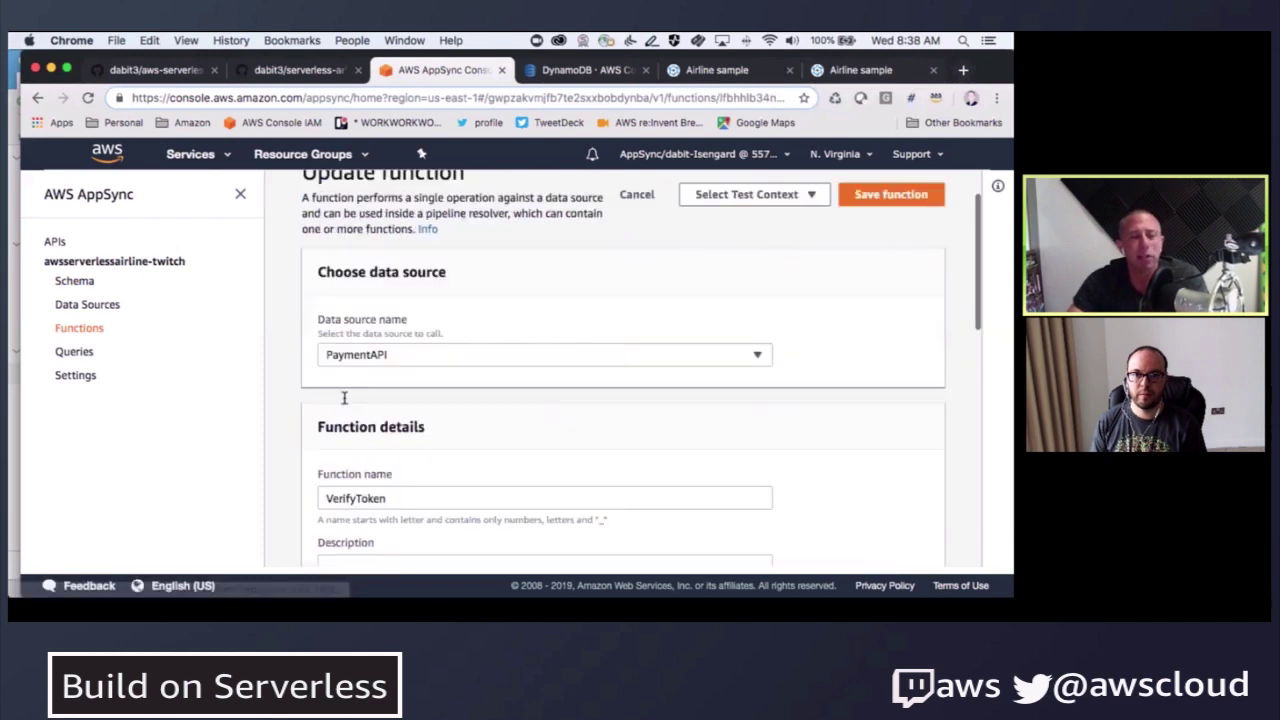
pyautogui.scroll(-10, 343, 394)
pyautogui.moveTo(414, 339); pyautogui.dragTo(437, 339)
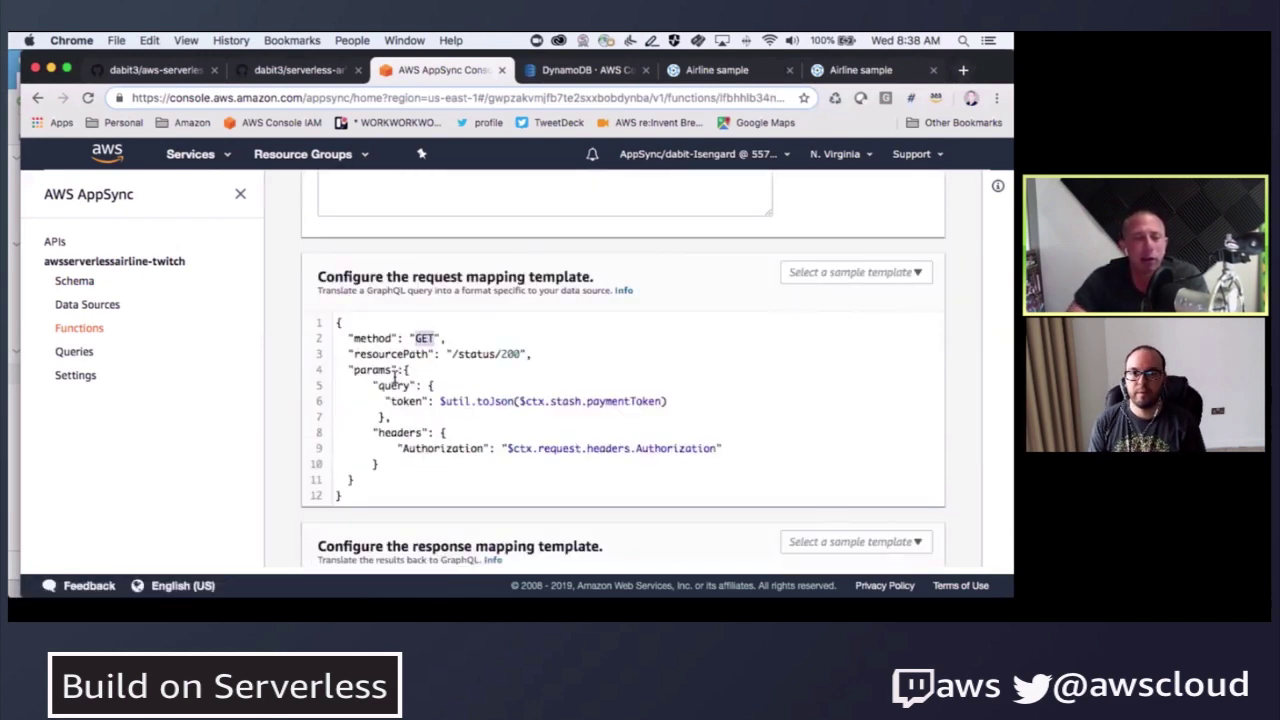
pyautogui.scroll(5, 385, 365)
pyautogui.scroll(2, 354, 329)
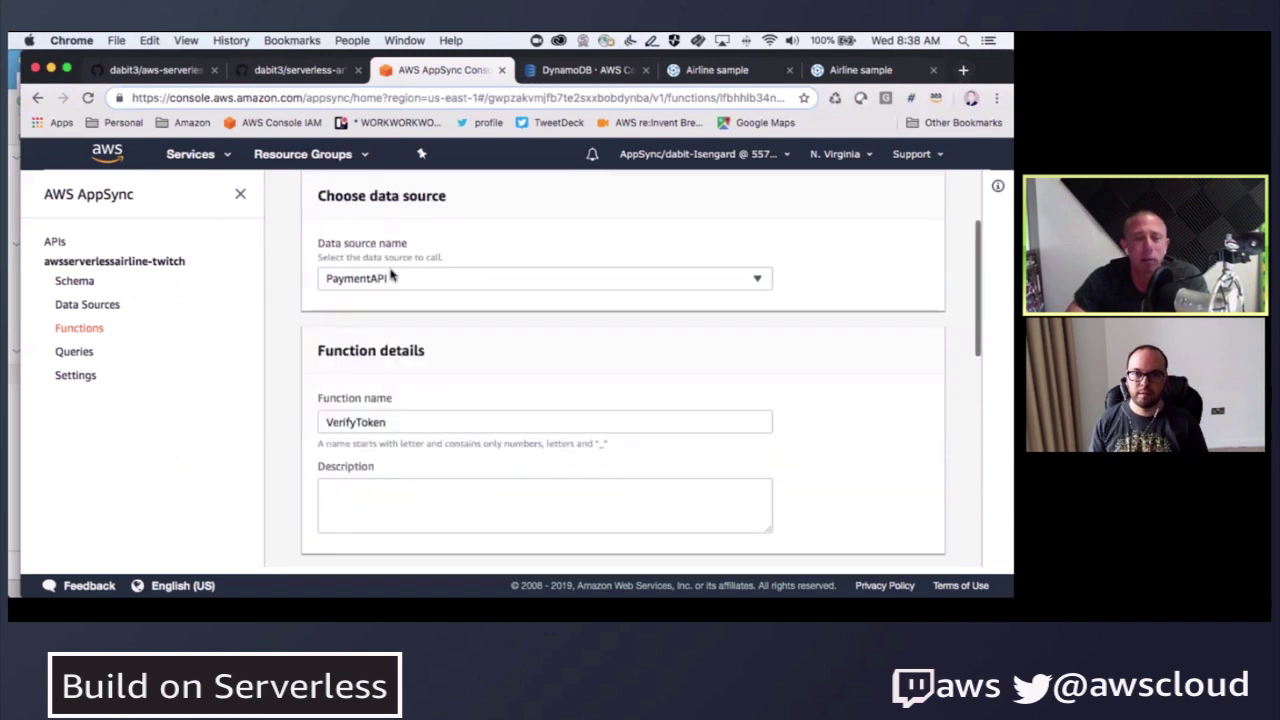
pyautogui.scroll(-6, 300, 380)
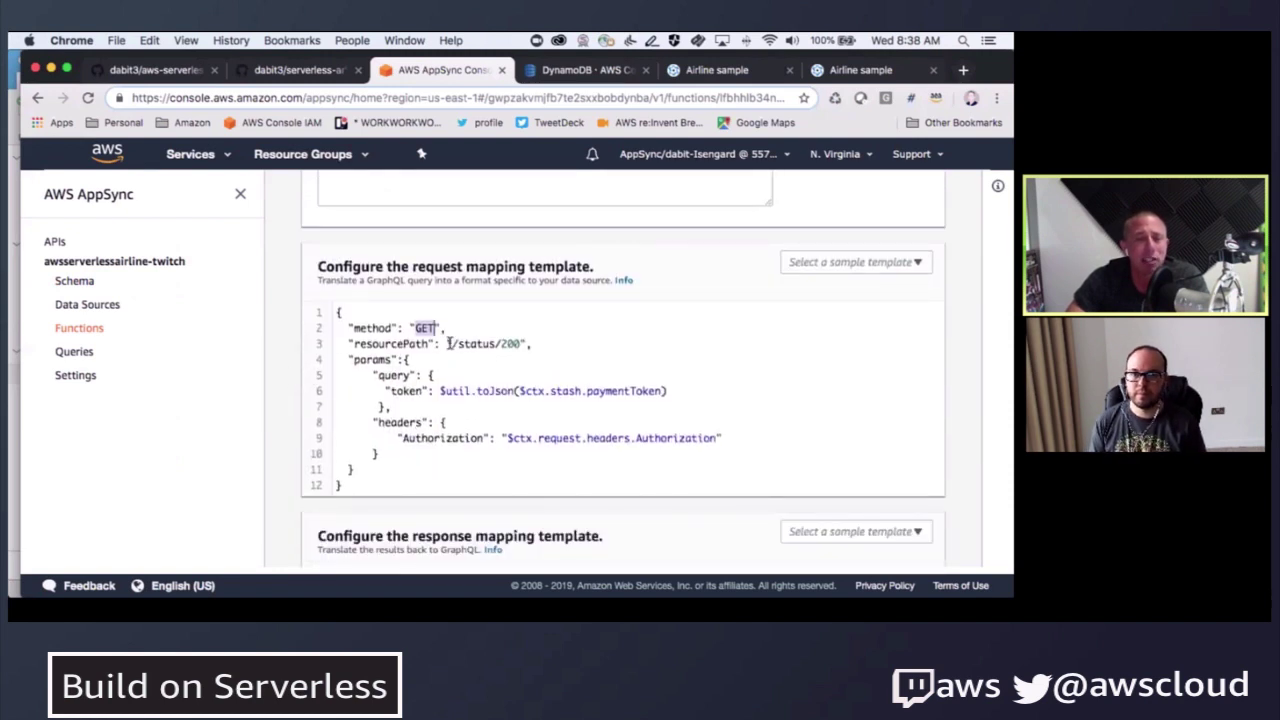
pyautogui.moveTo(450, 344); pyautogui.dragTo(521, 343)
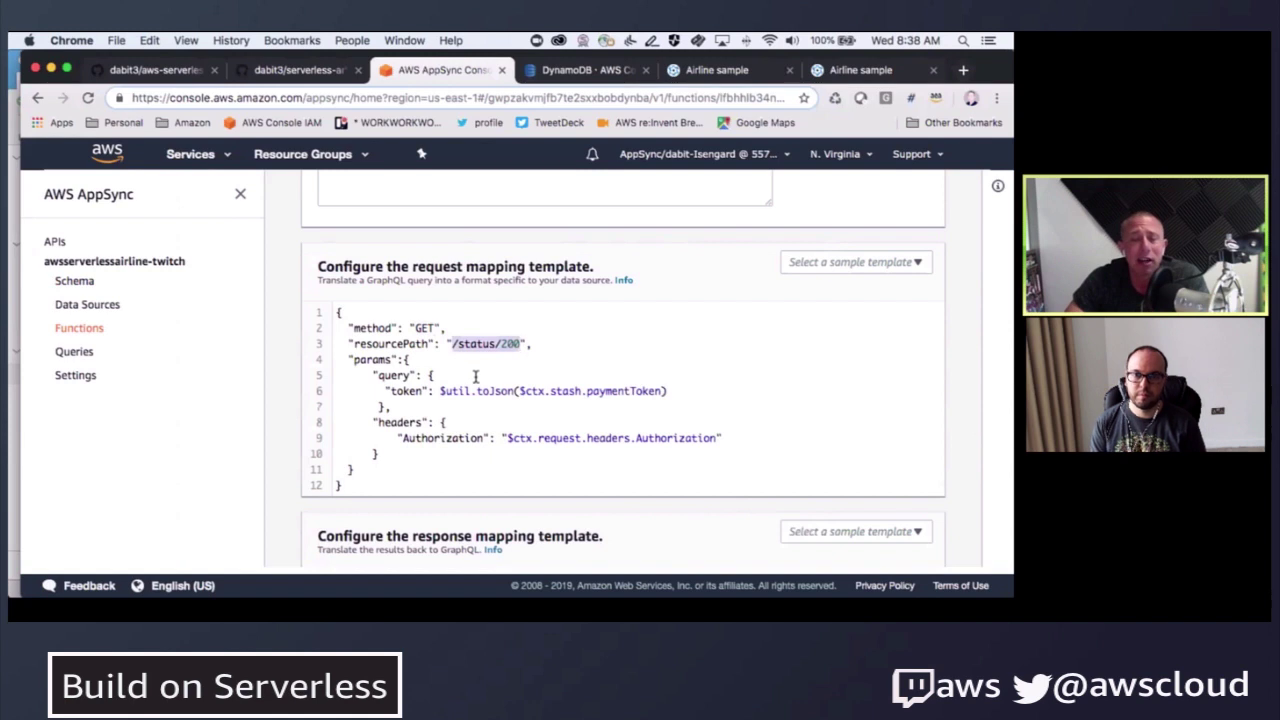
pyautogui.scroll(-1, 487, 376)
pyautogui.scroll(-1, 487, 376)
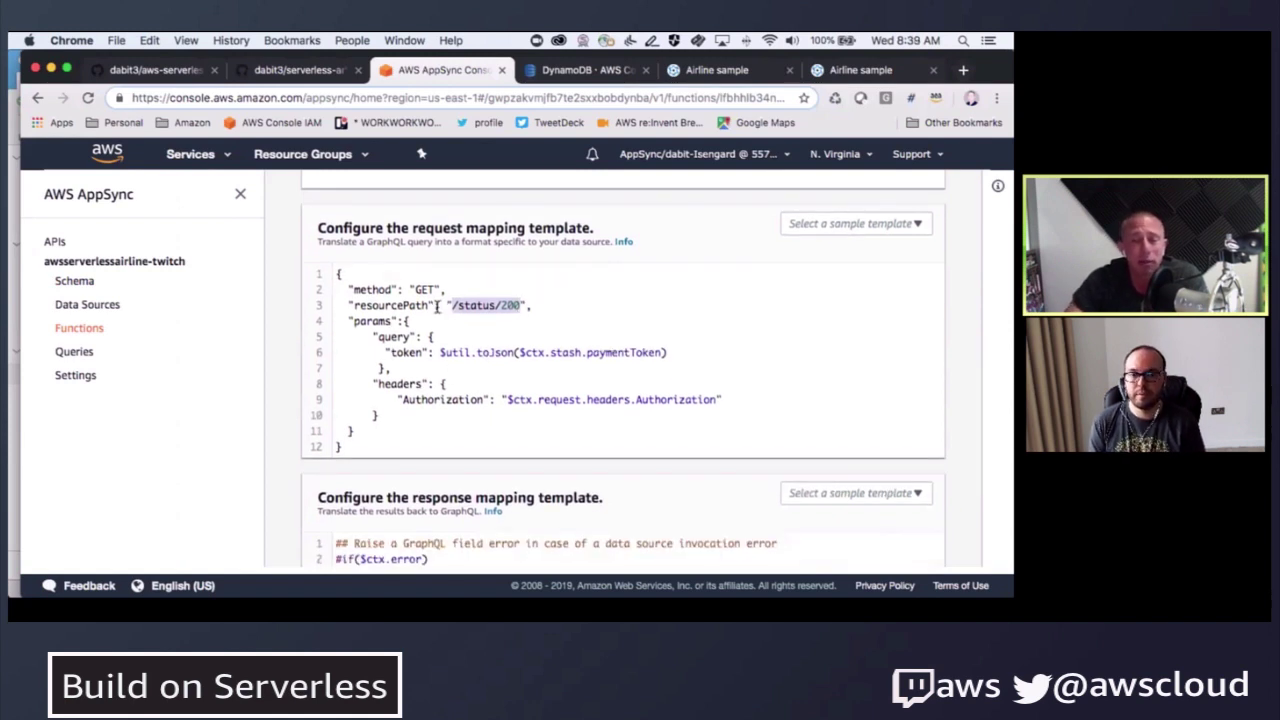
pyautogui.moveTo(444, 305); pyautogui.dragTo(532, 305)
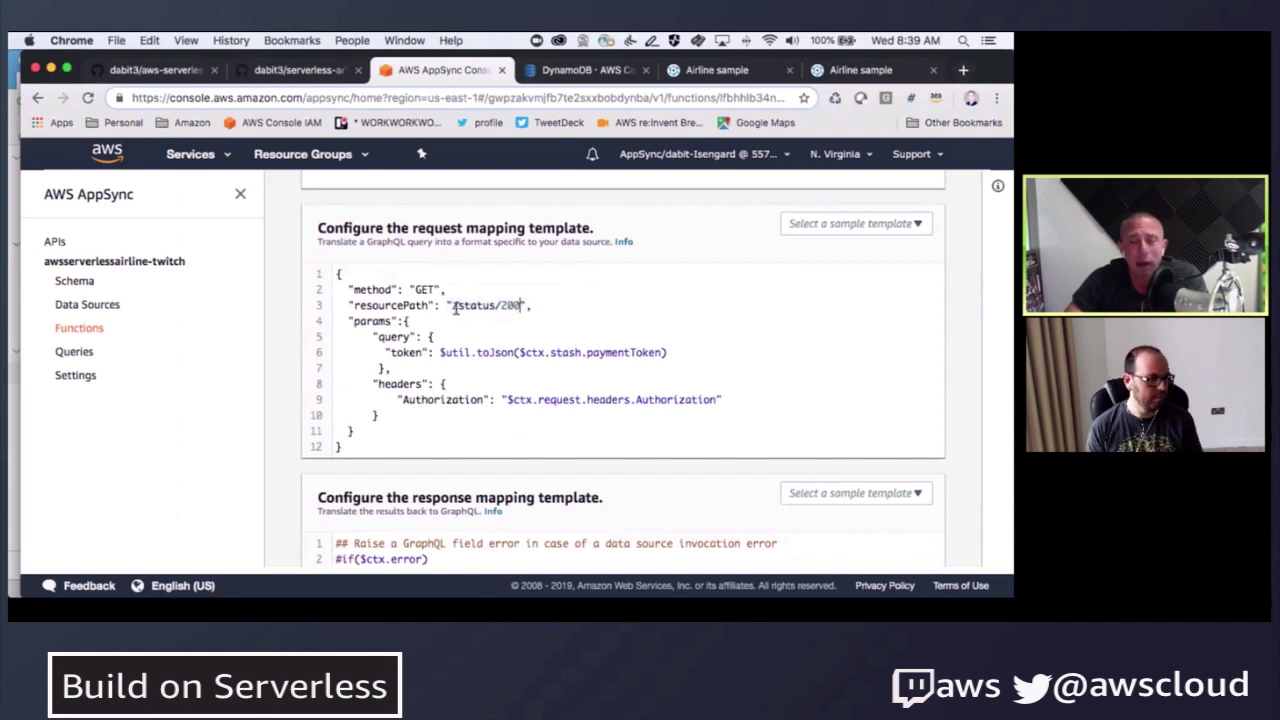
pyautogui.click(495, 305)
# - Review the response template returning $ctx.result, then go back to the Functions list
pyautogui.scroll(-2, 442, 386)
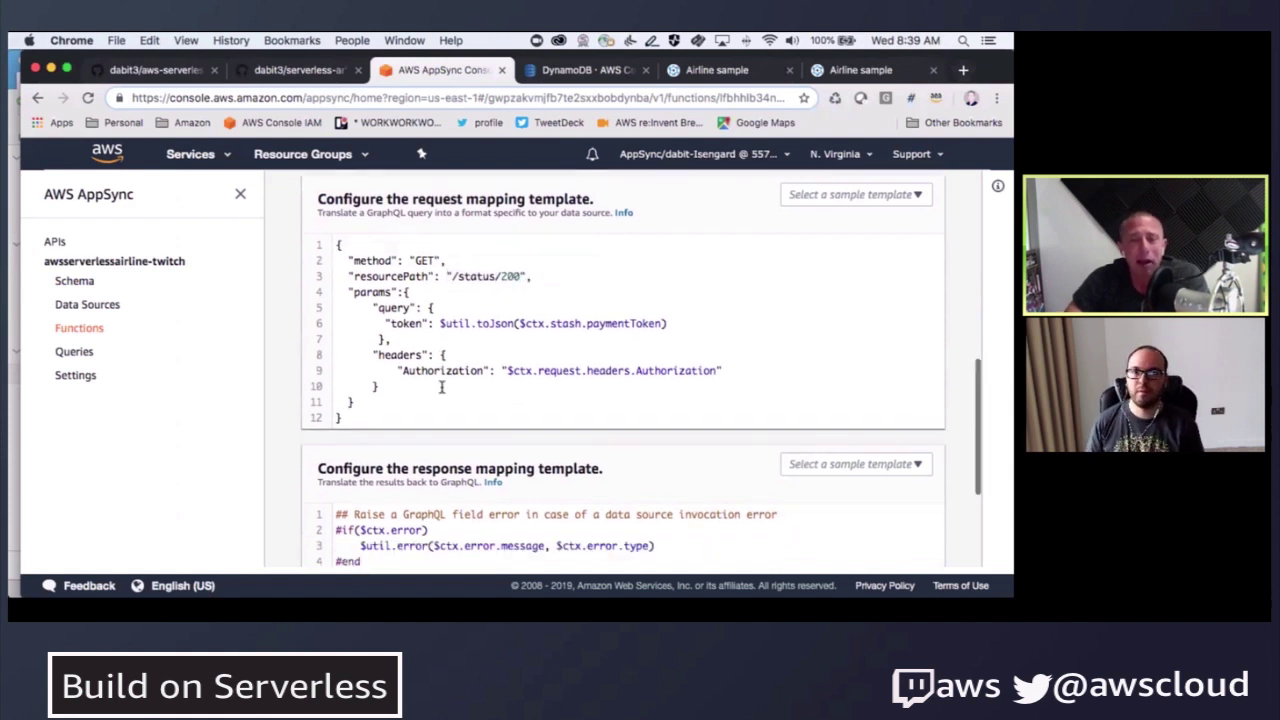
pyautogui.scroll(-1, 443, 390)
pyautogui.scroll(-1, 443, 390)
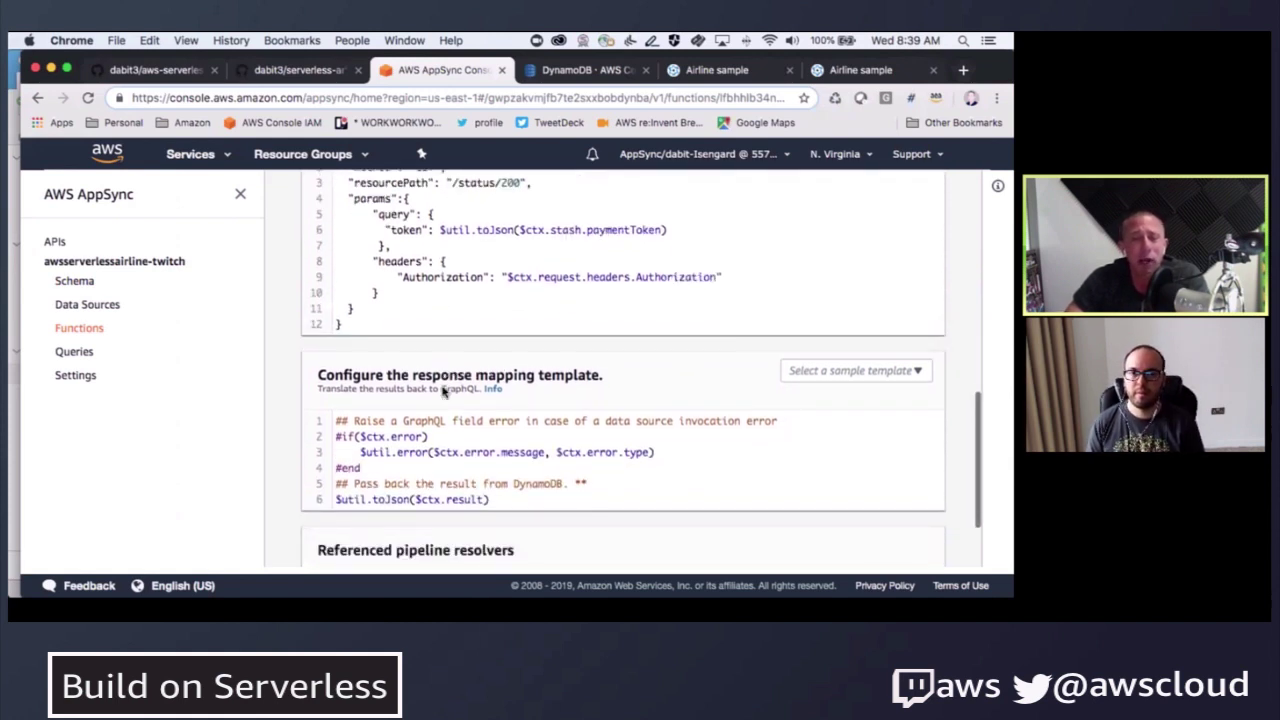
pyautogui.moveTo(412, 487); pyautogui.dragTo(487, 488)
pyautogui.scroll(-1, 300, 413)
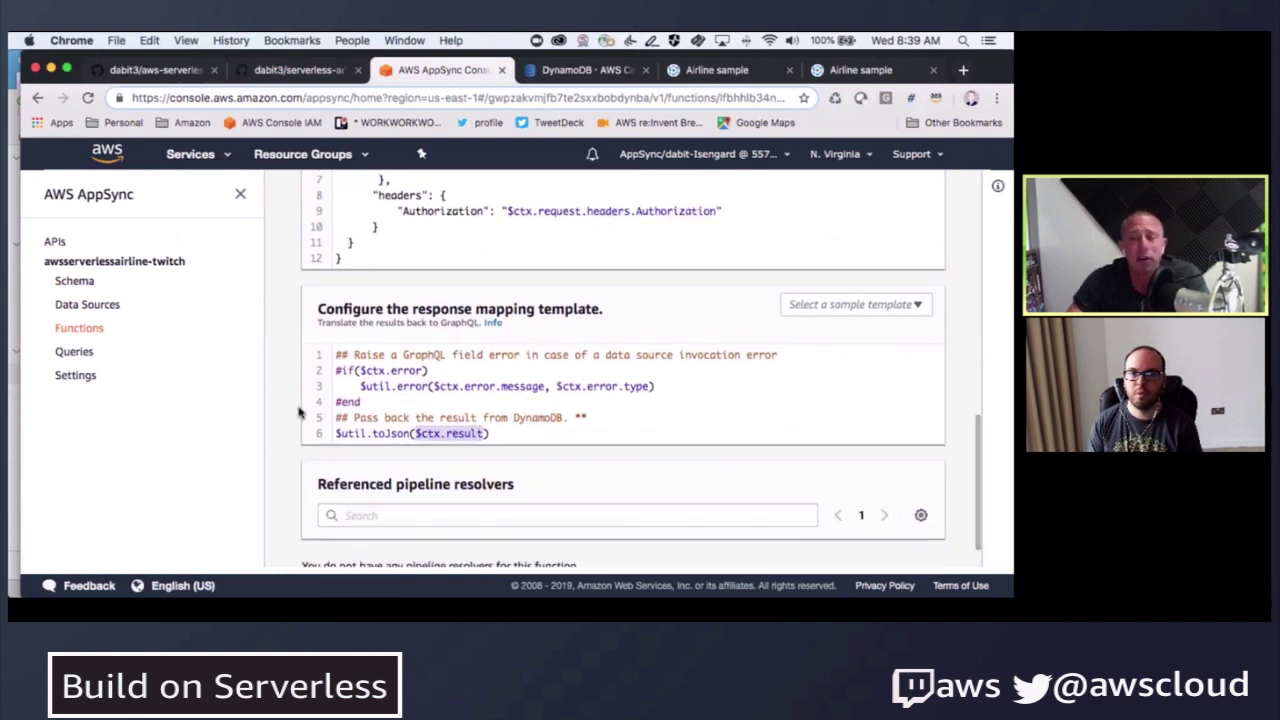
pyautogui.scroll(1, 290, 400)
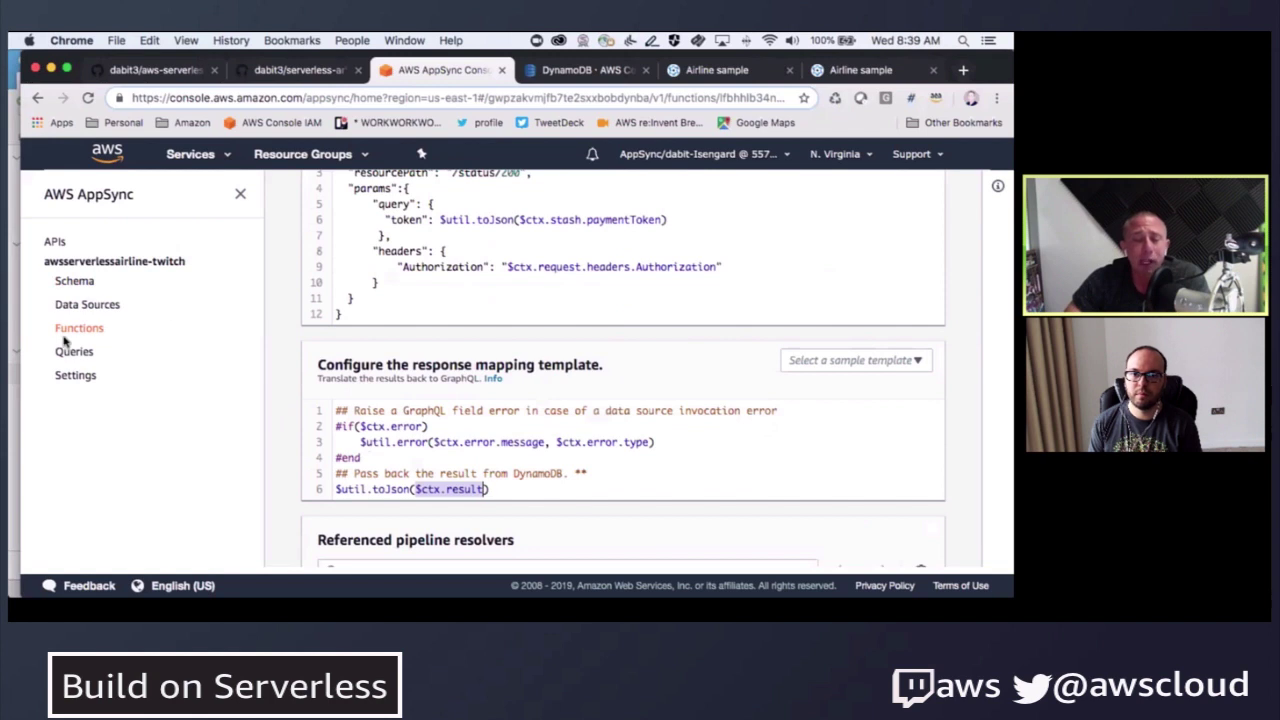
pyautogui.click(100, 332)
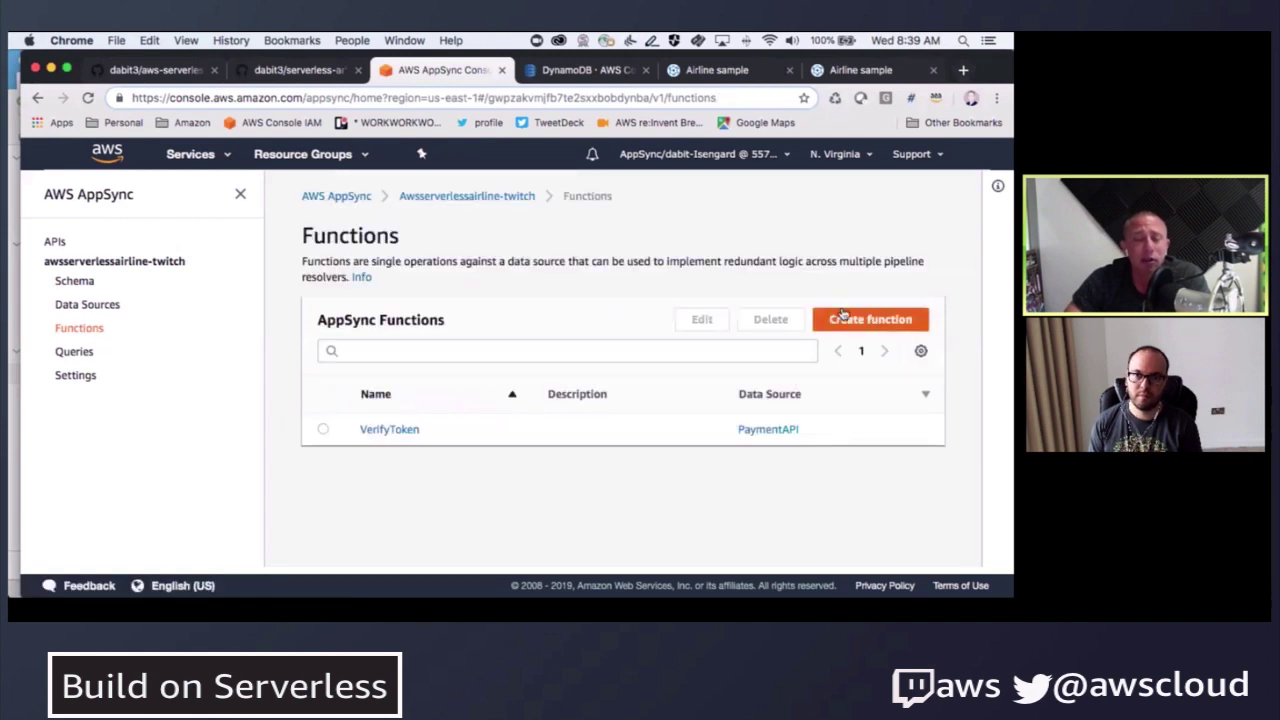
# - Create a new function, name it ReserveFlight, and choose FlightTable as its data source
pyautogui.click(845, 319)
pyautogui.click(475, 403)
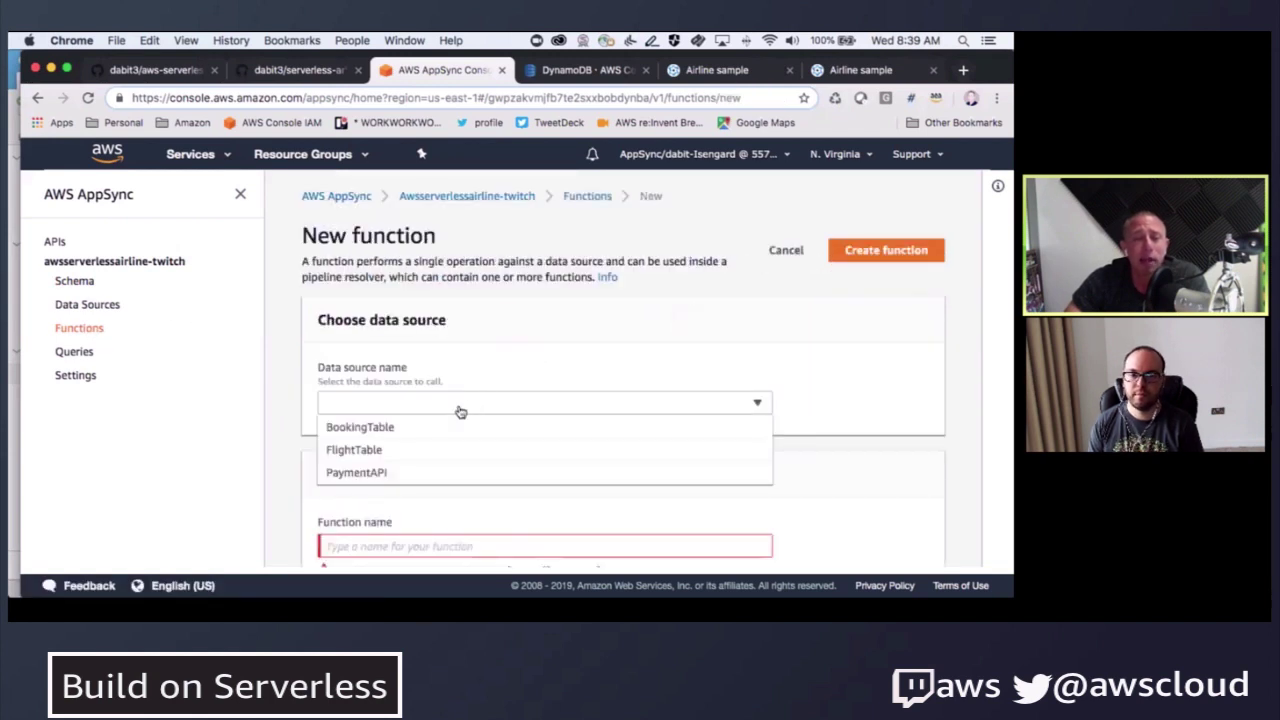
pyautogui.click(390, 545)
pyautogui.write('reserveFlight')
pyautogui.press('super+a')
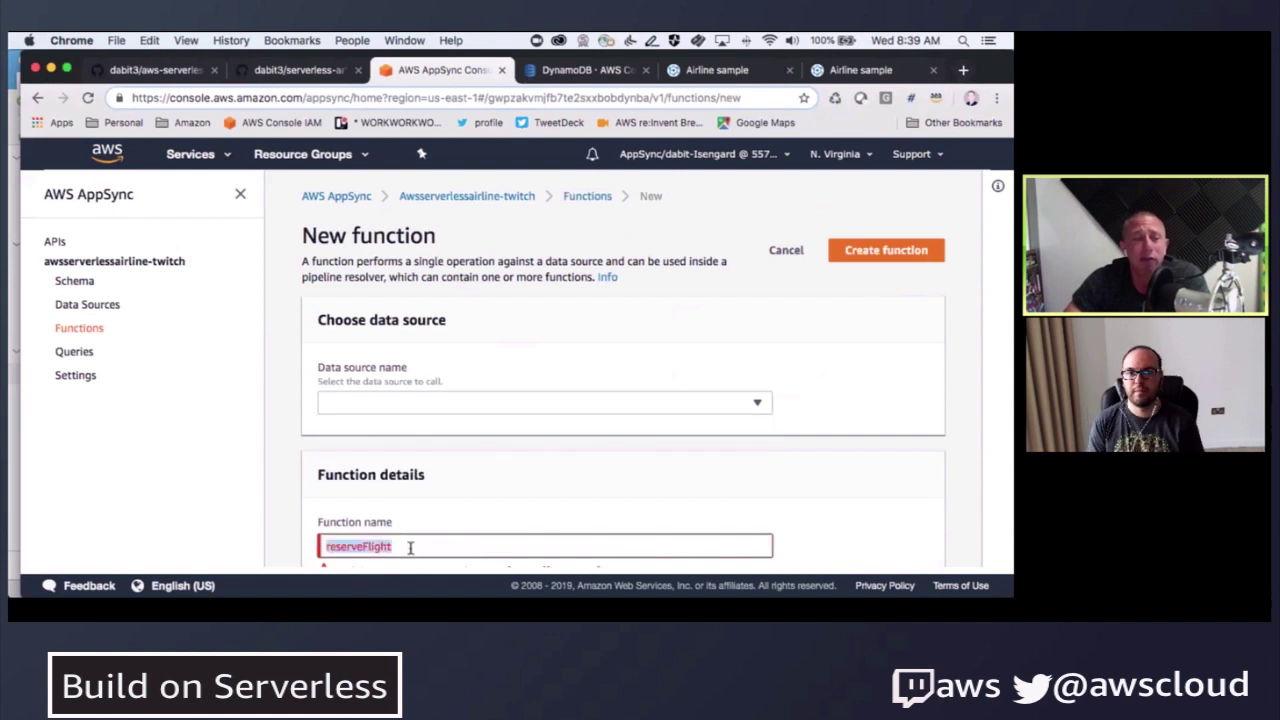
pyautogui.write('Reser')
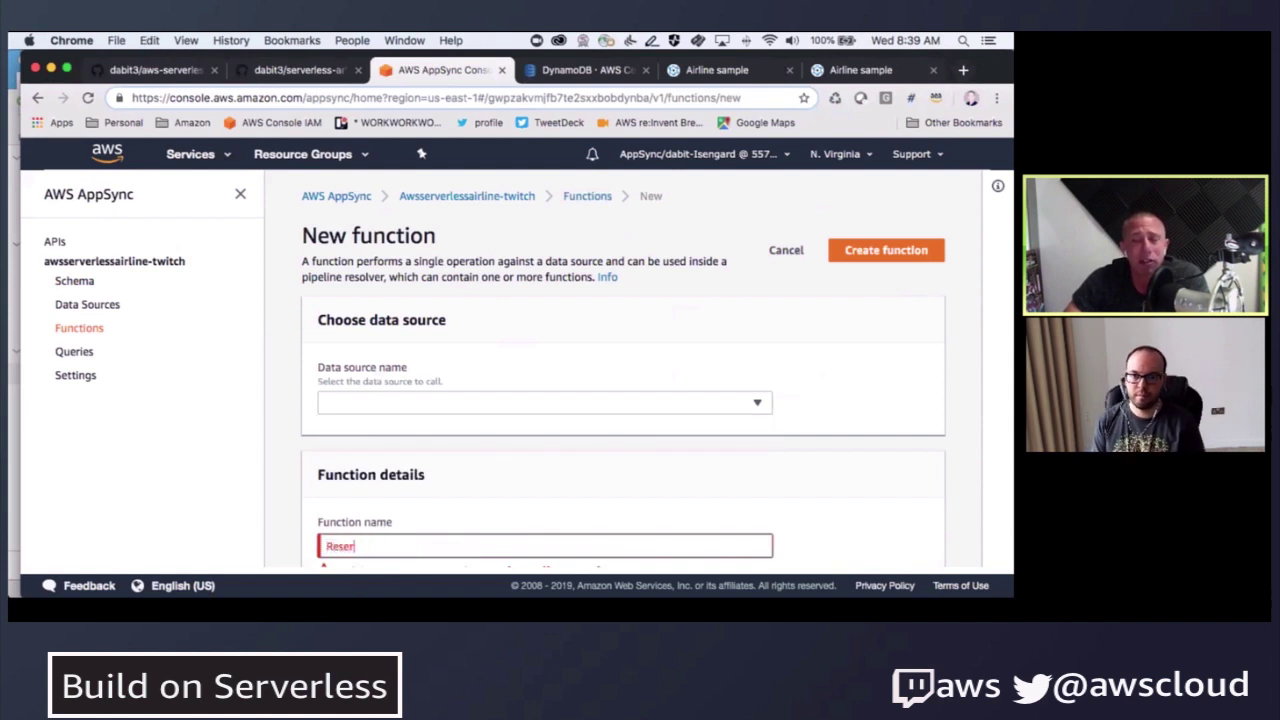
pyautogui.write('veFlight')
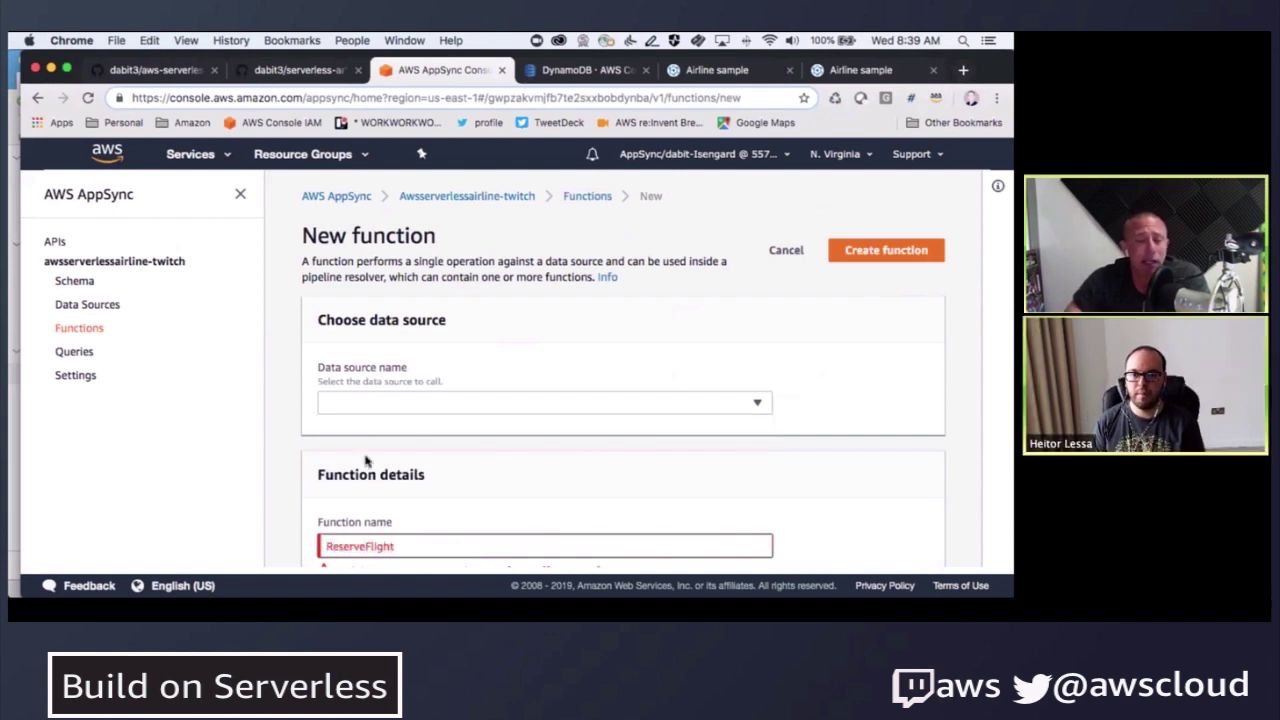
pyautogui.scroll(-2, 366, 450)
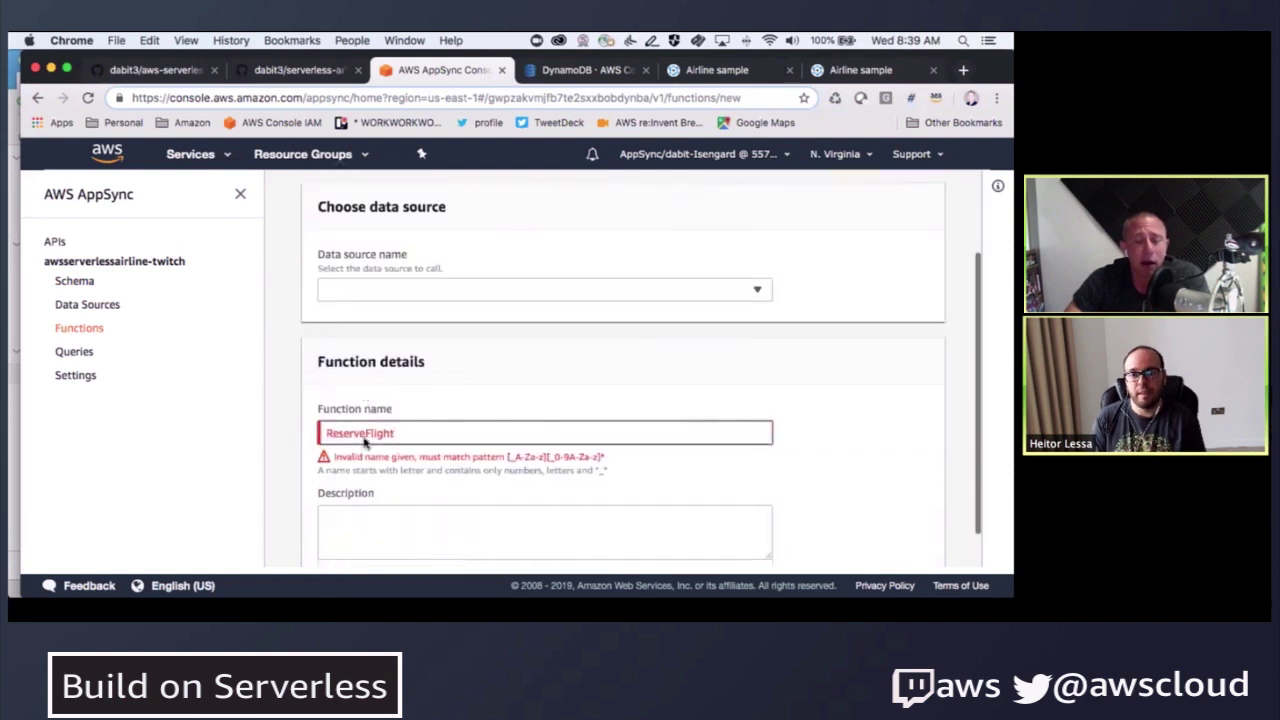
pyautogui.click(454, 276)
pyautogui.click(426, 330)
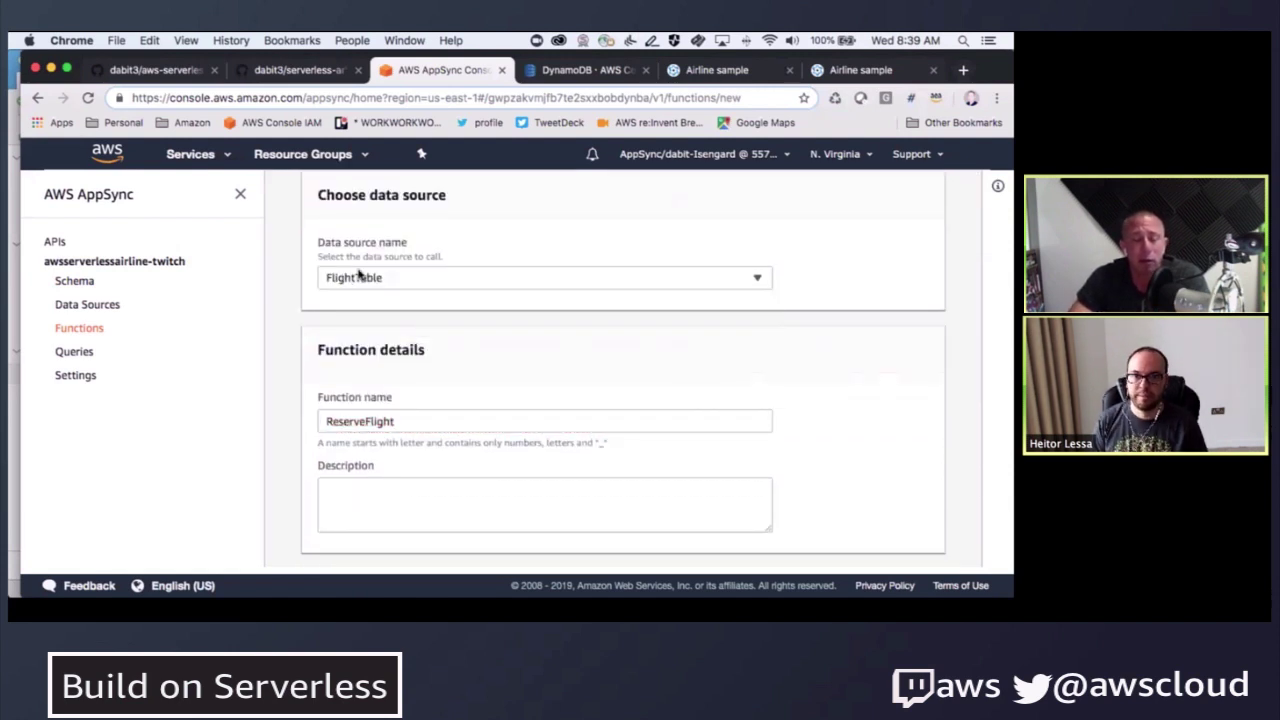
pyautogui.scroll(-2, 295, 350)
pyautogui.scroll(-6, 295, 350)
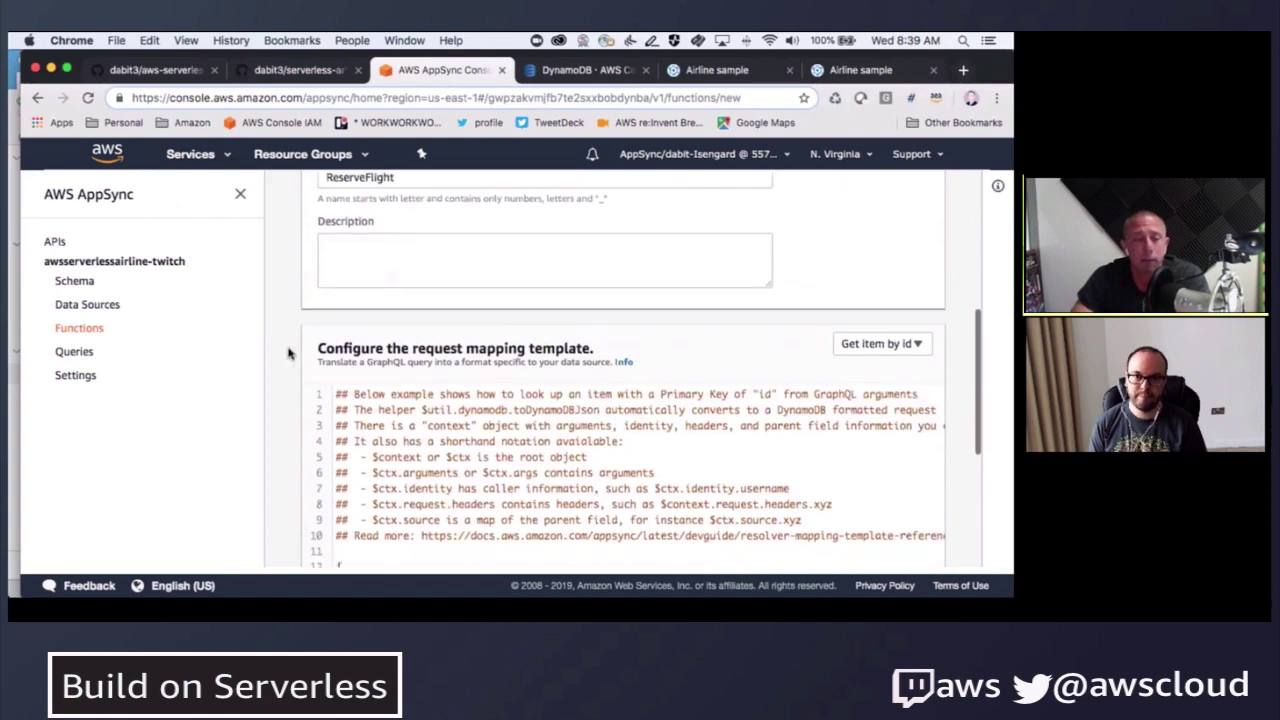
pyautogui.scroll(1, 300, 348)
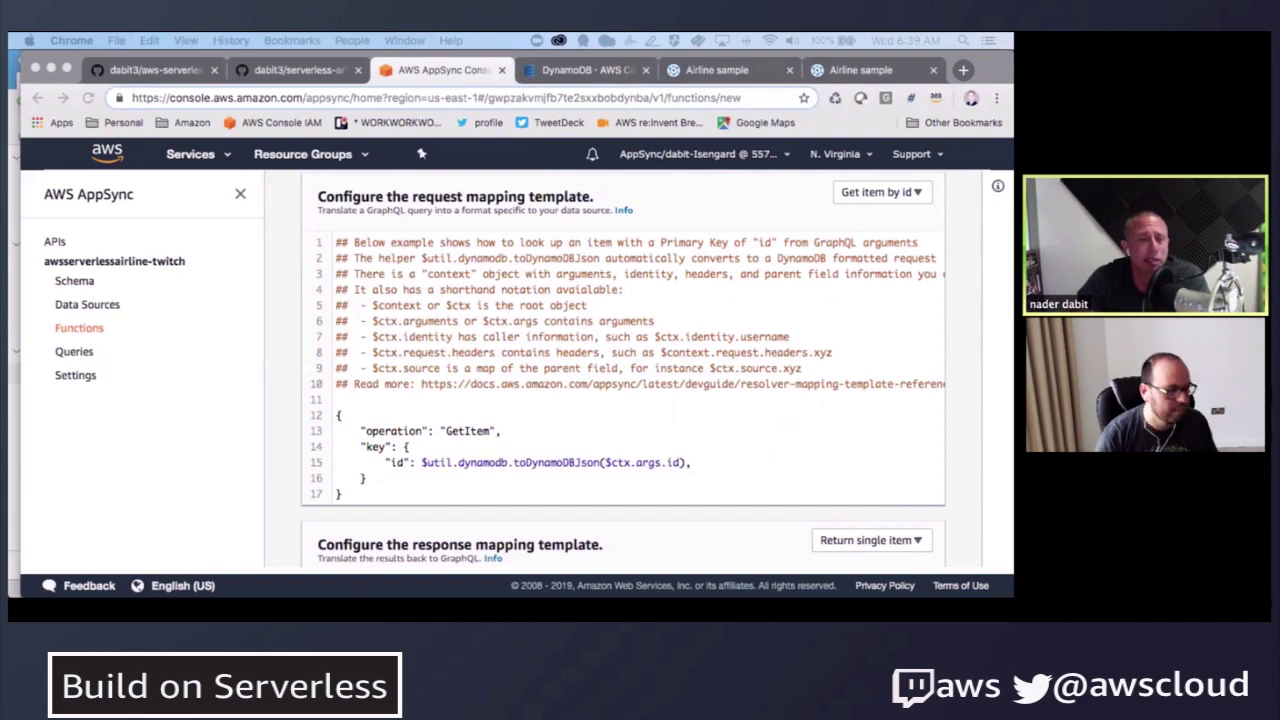
pyautogui.click(542, 464)
pyautogui.hotkey('ctrl', 'a')
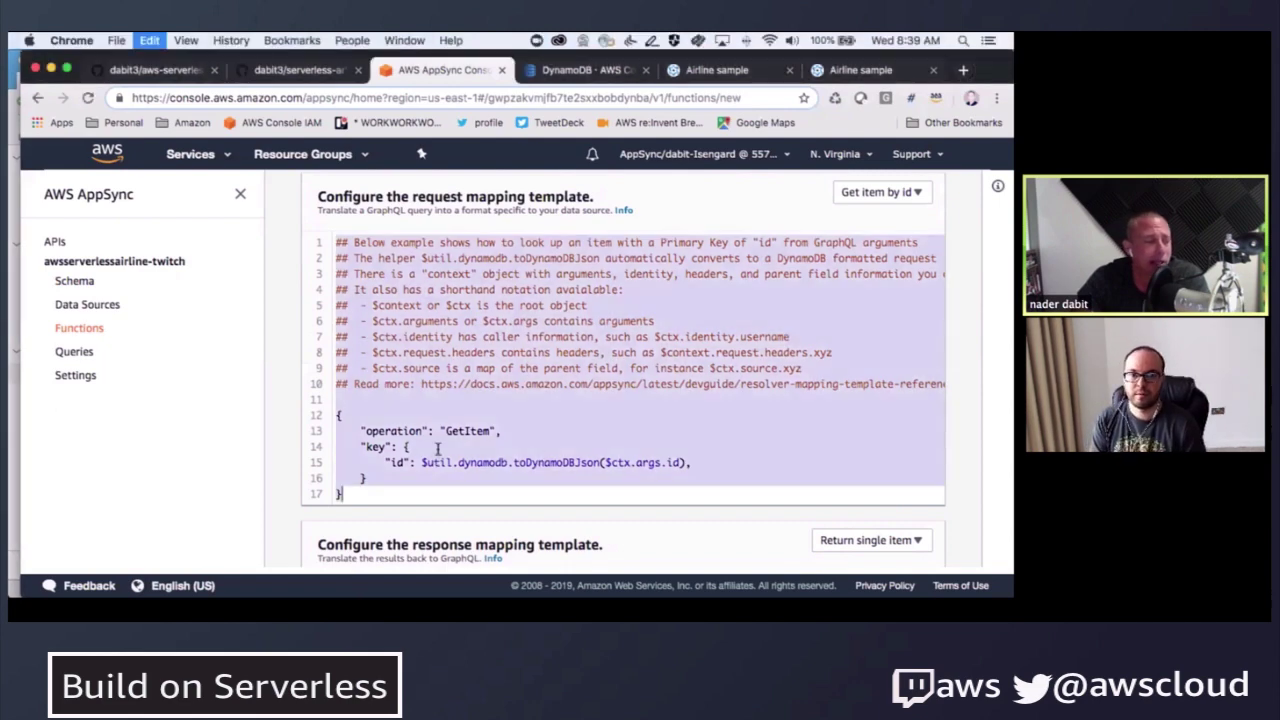
pyautogui.hotkey('ctrl', 'v')
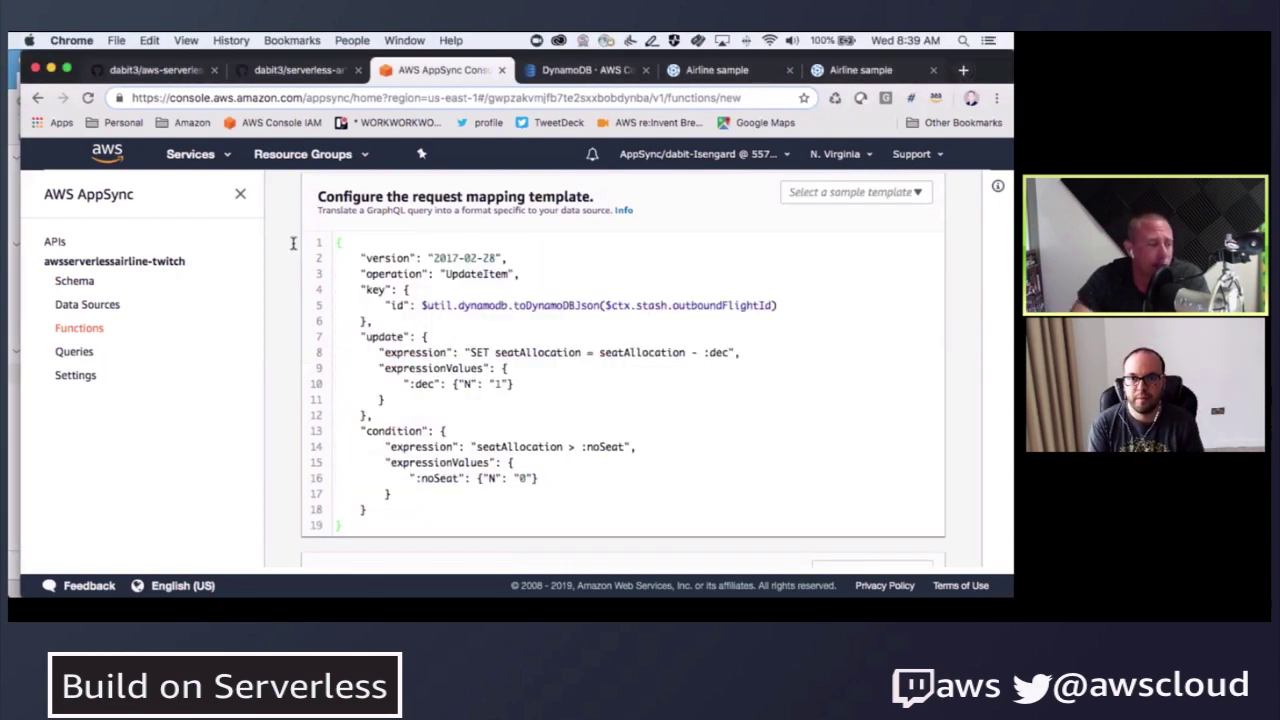
pyautogui.moveTo(446, 274); pyautogui.dragTo(510, 274)
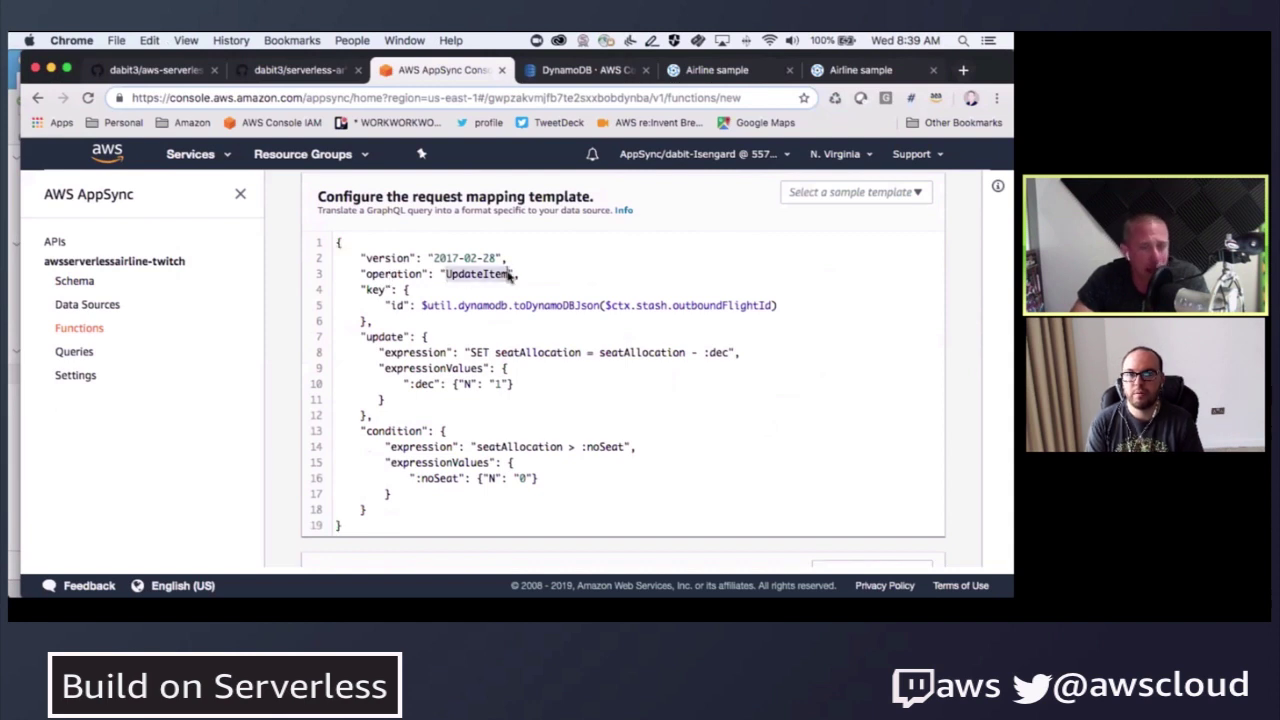
pyautogui.click(608, 70)
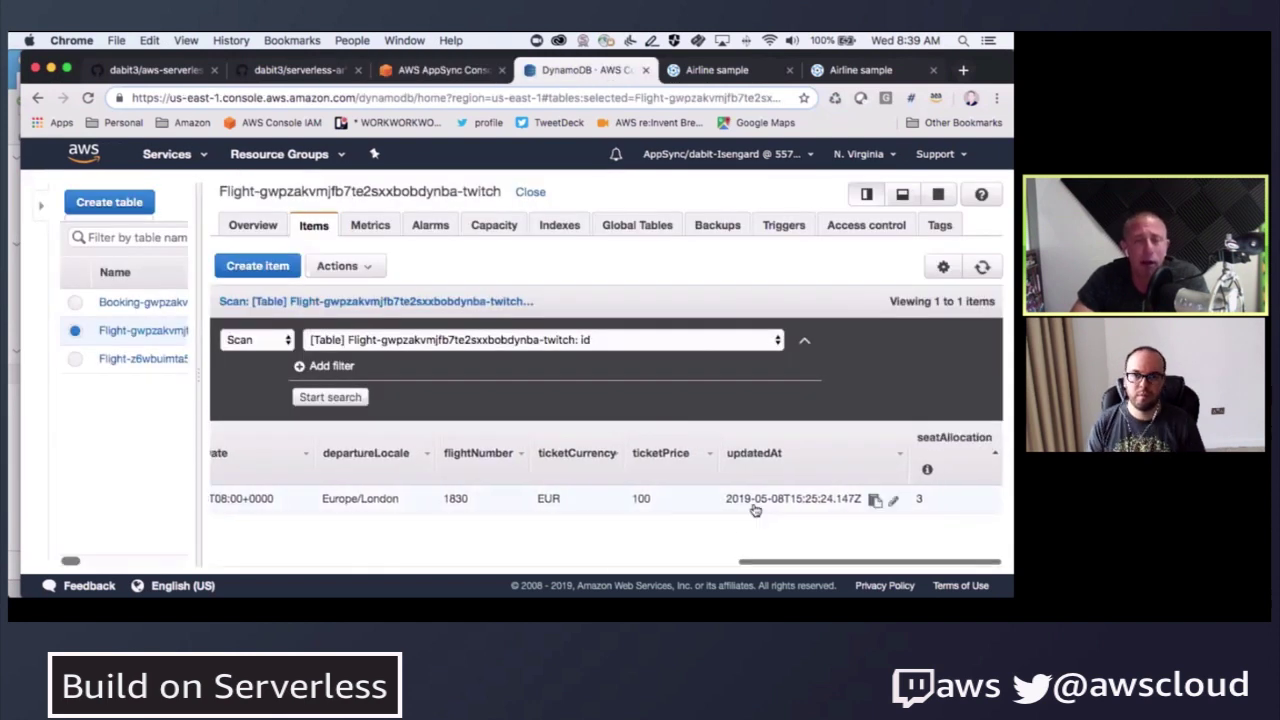
pyautogui.click(455, 70)
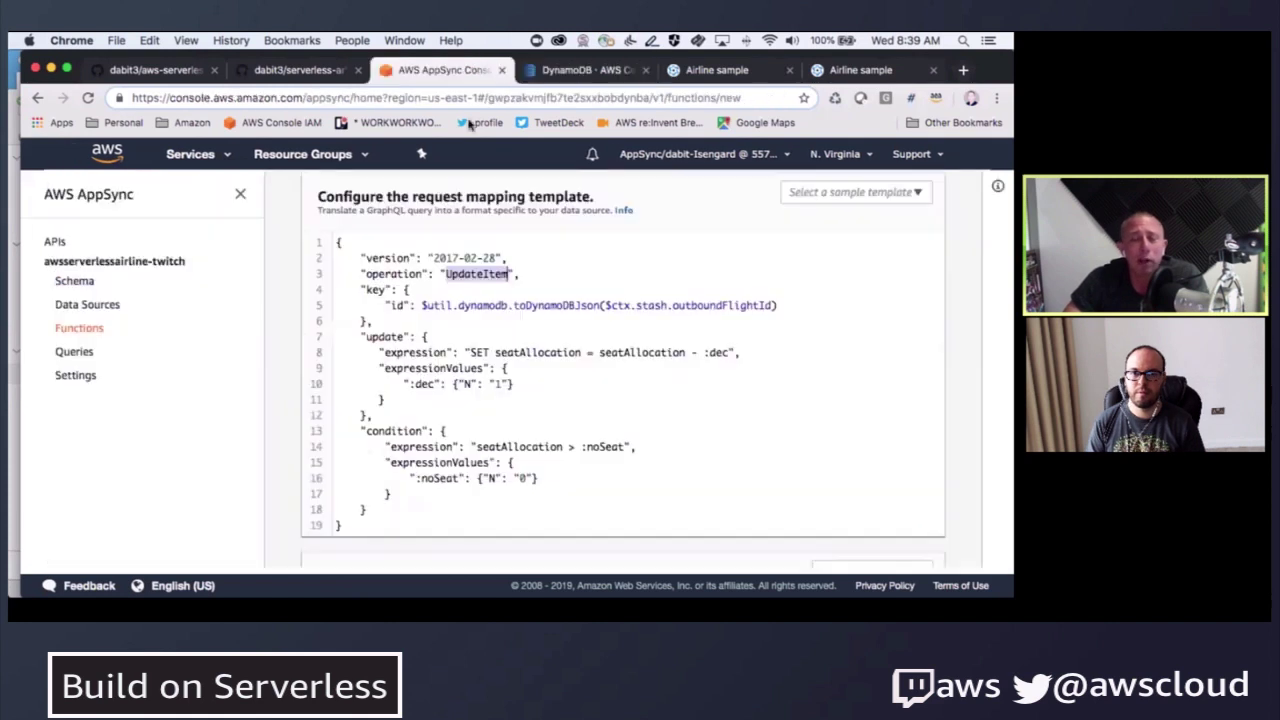
pyautogui.click(470, 383)
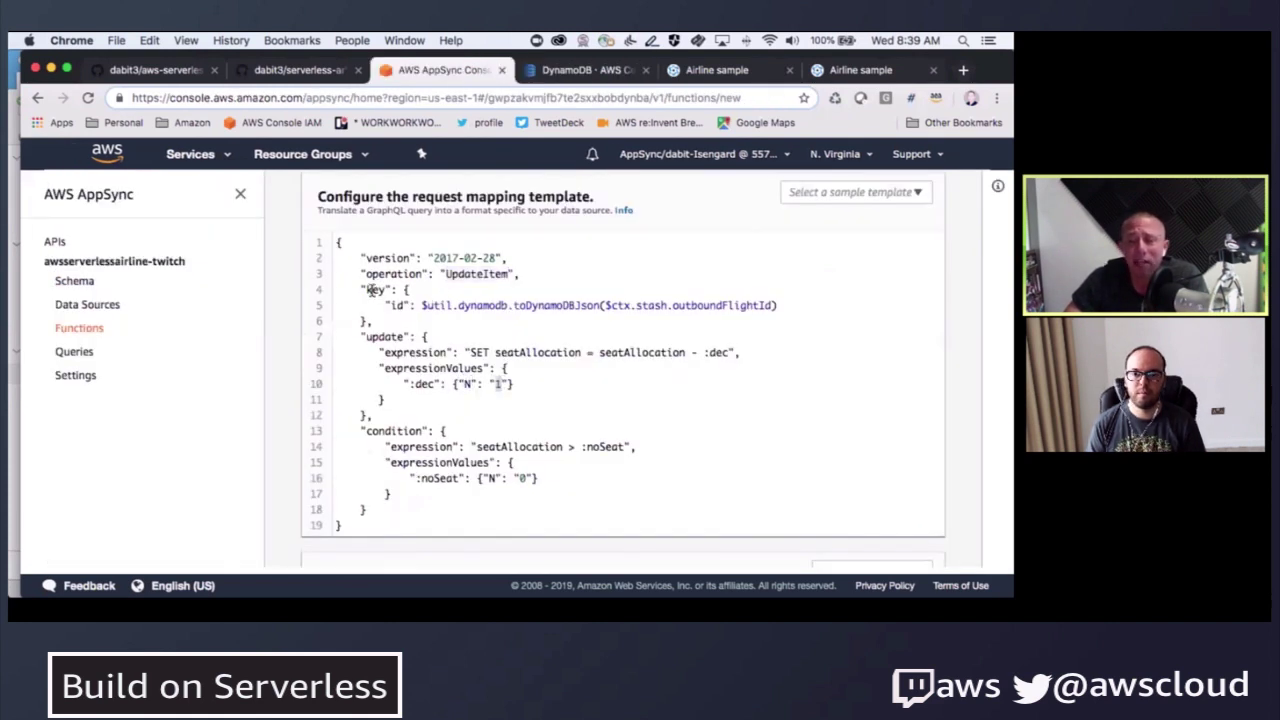
pyautogui.moveTo(361, 257); pyautogui.dragTo(413, 494)
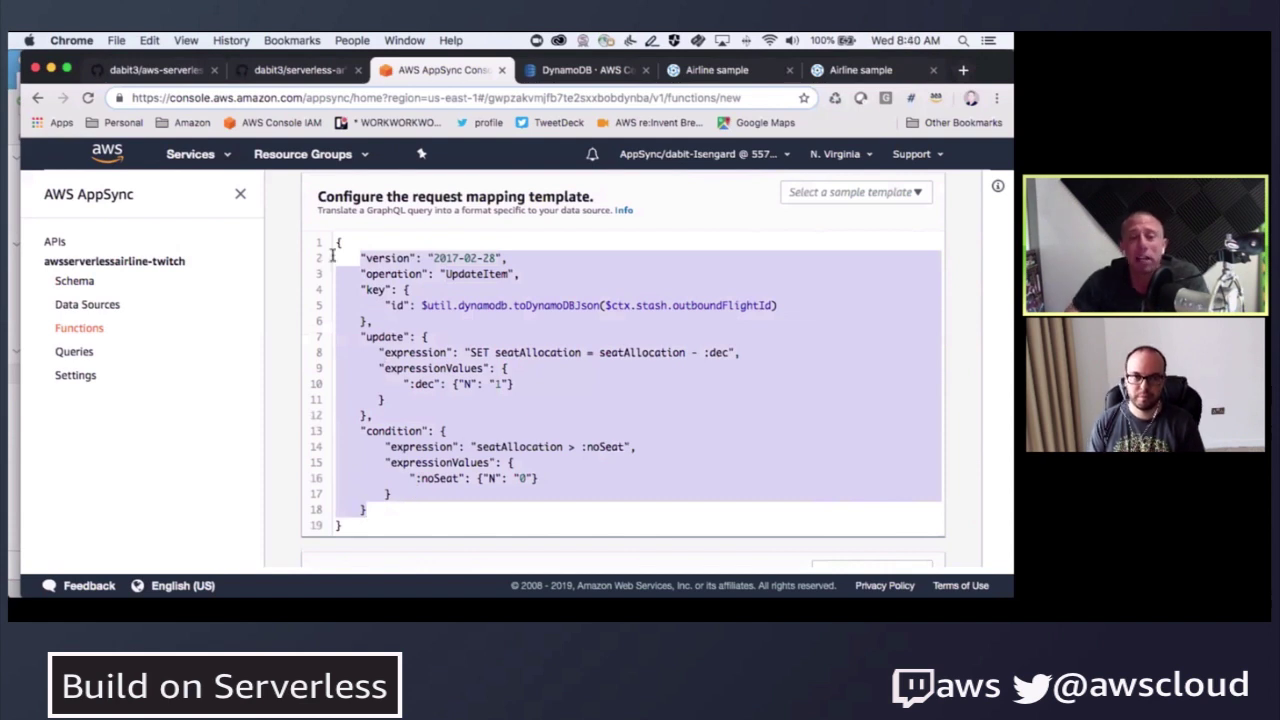
pyautogui.moveTo(332, 255); pyautogui.dragTo(412, 512)
pyautogui.click(447, 468)
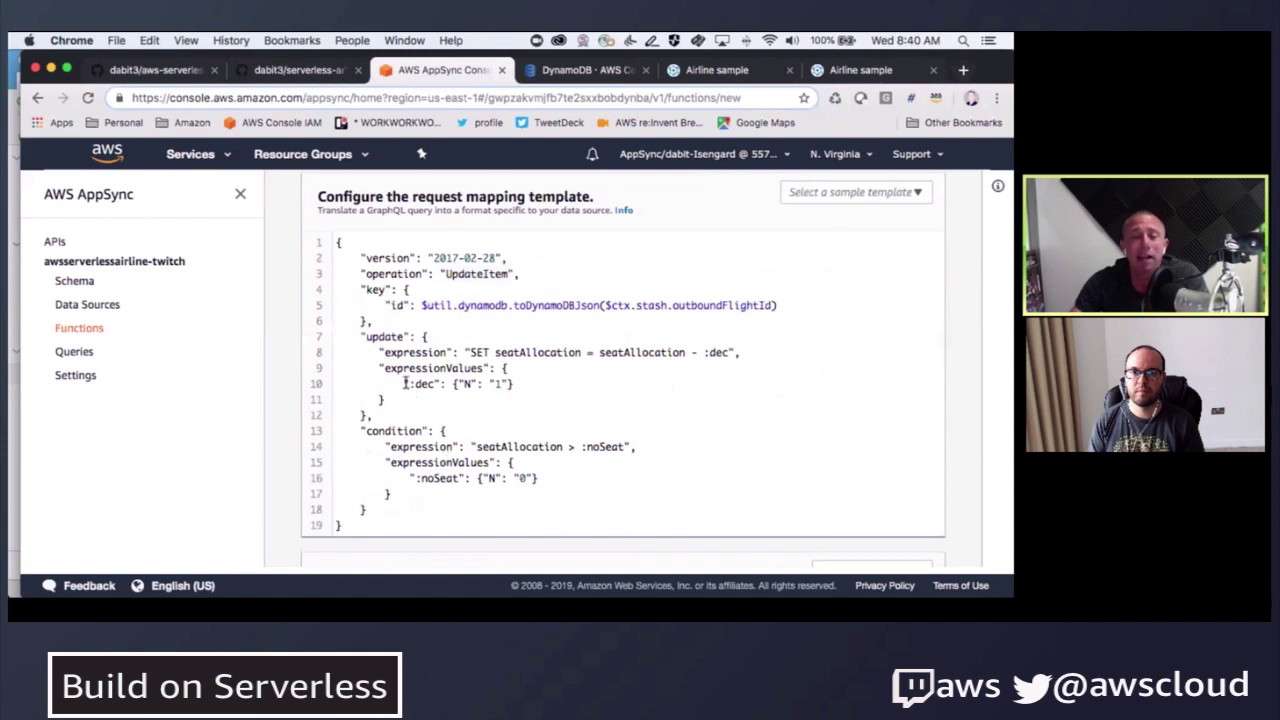
pyautogui.moveTo(360, 336); pyautogui.dragTo(372, 415)
pyautogui.click(441, 514)
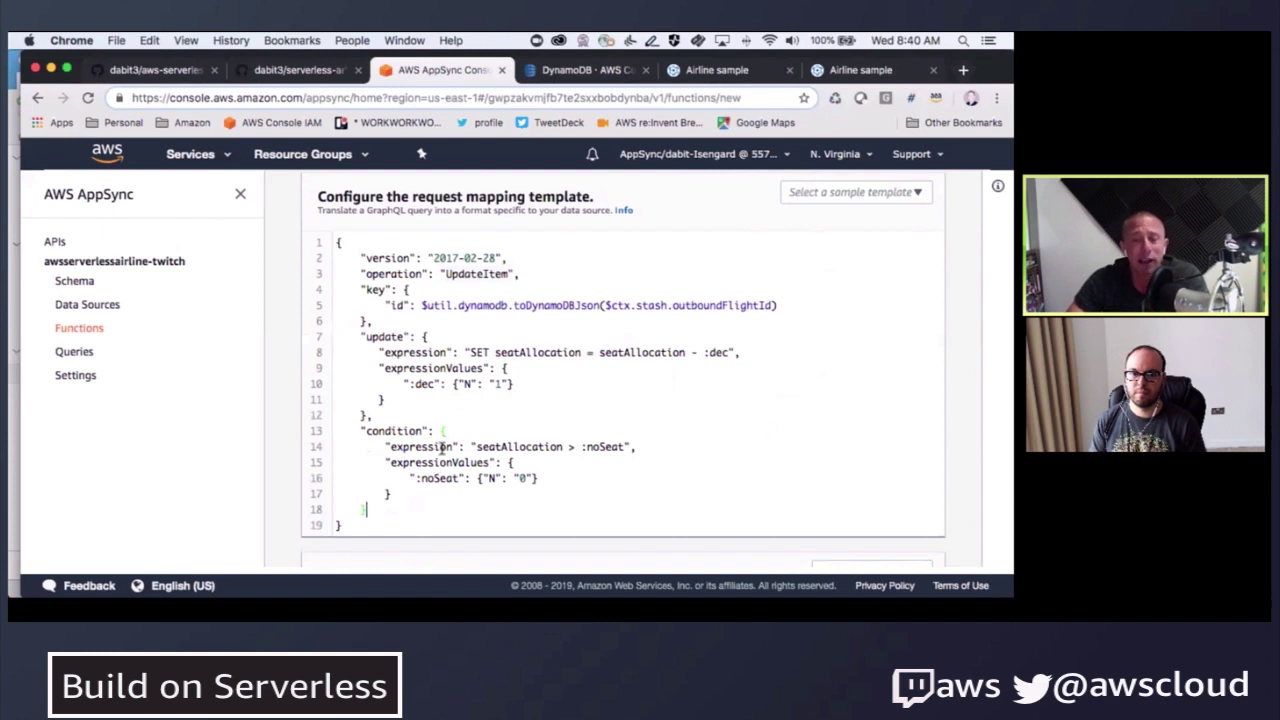
pyautogui.scroll(-5, 441, 447)
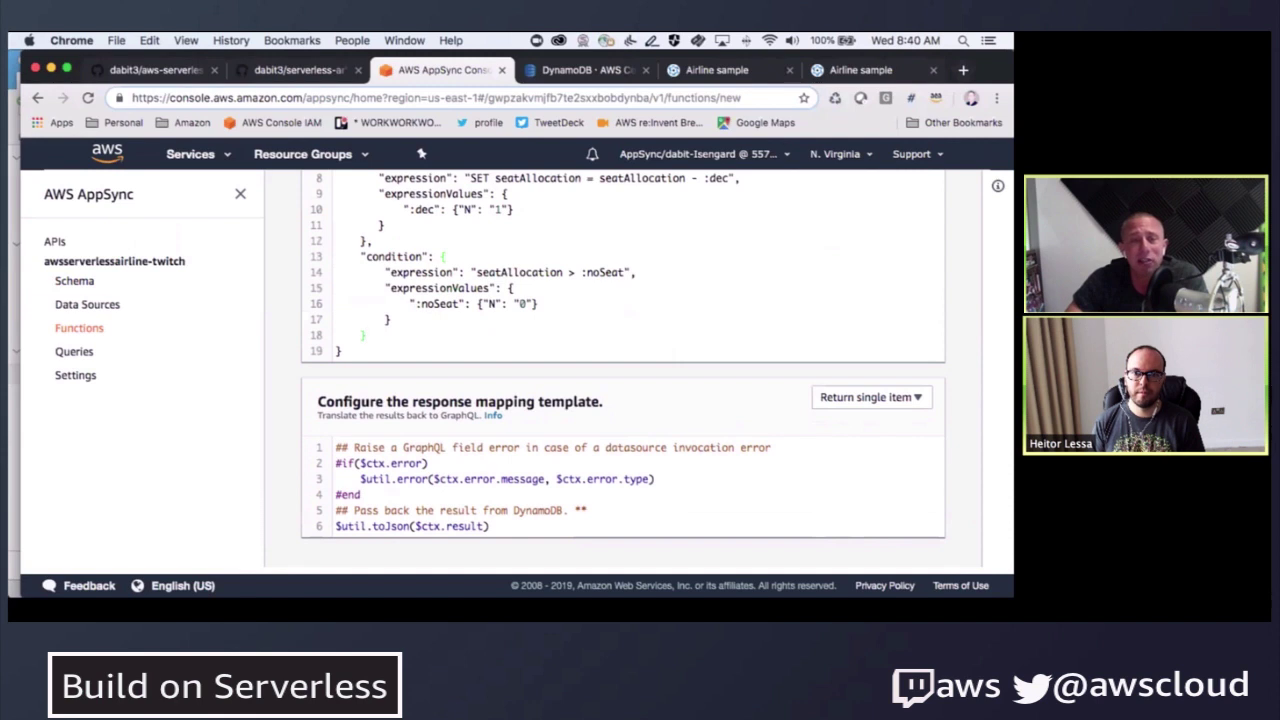
pyautogui.scroll(3, 461, 484)
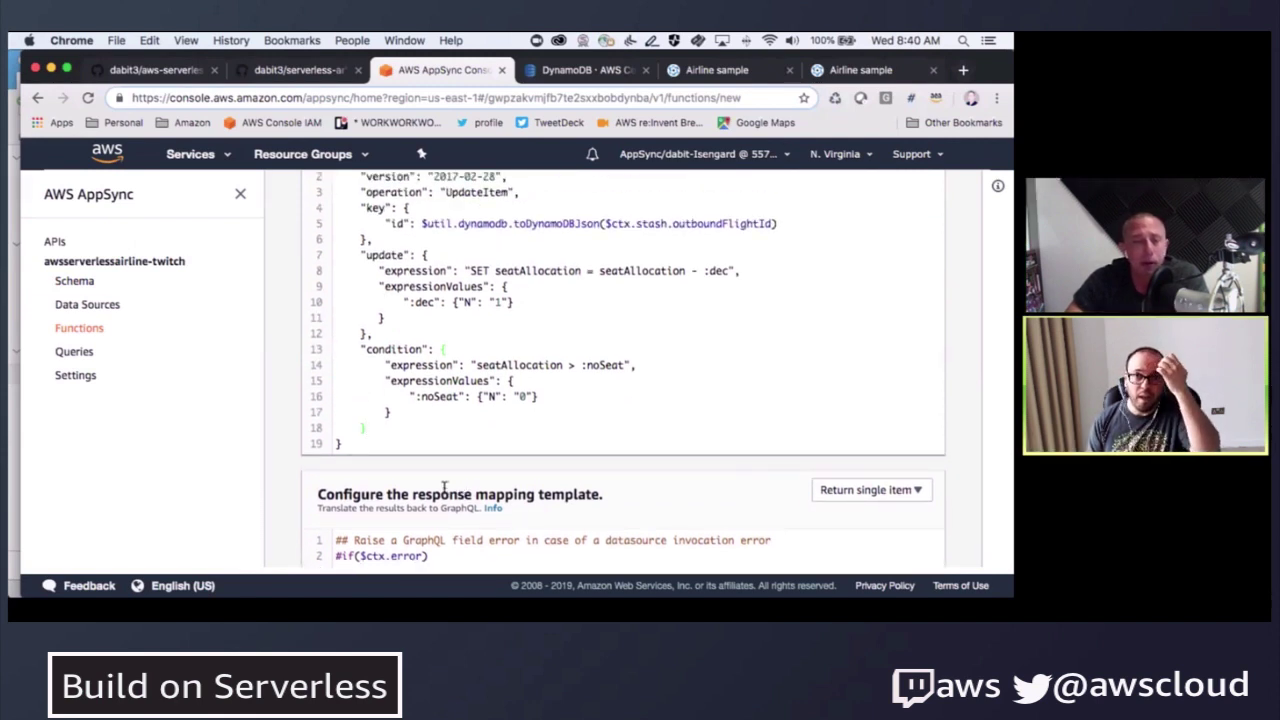
pyautogui.scroll(1, 440, 490)
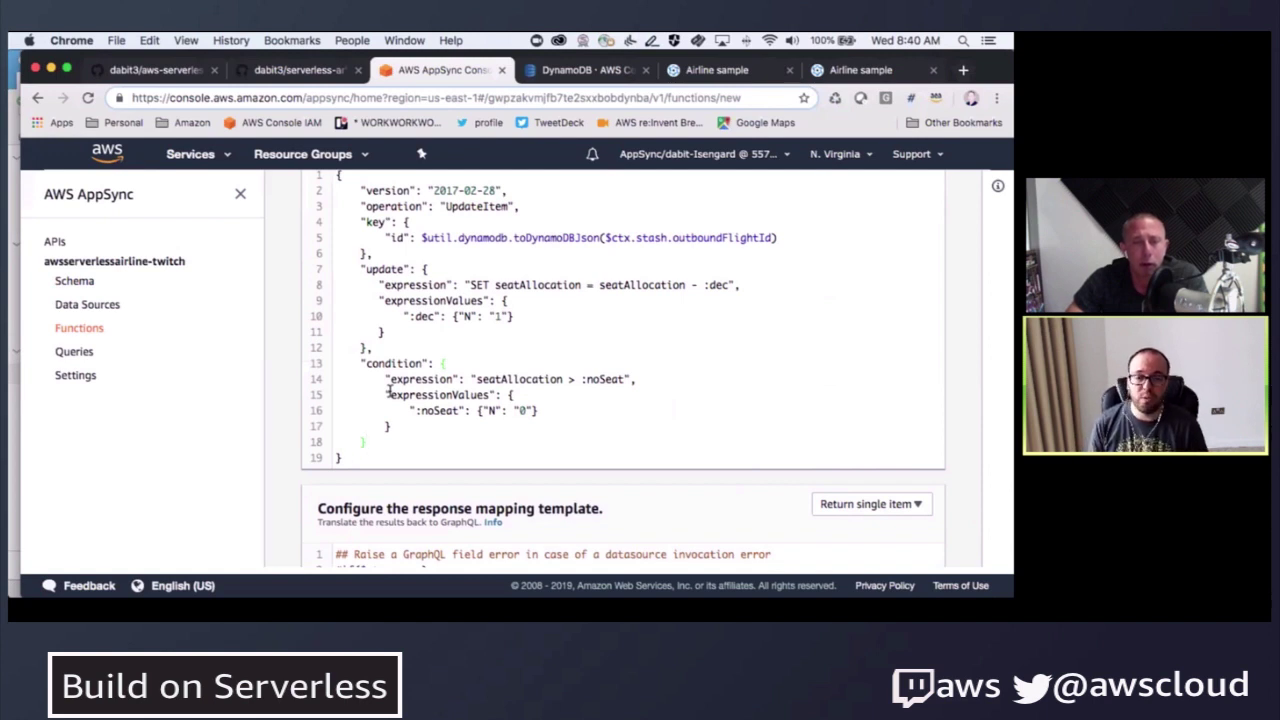
pyautogui.moveTo(360, 362); pyautogui.dragTo(379, 443)
pyautogui.click(382, 451)
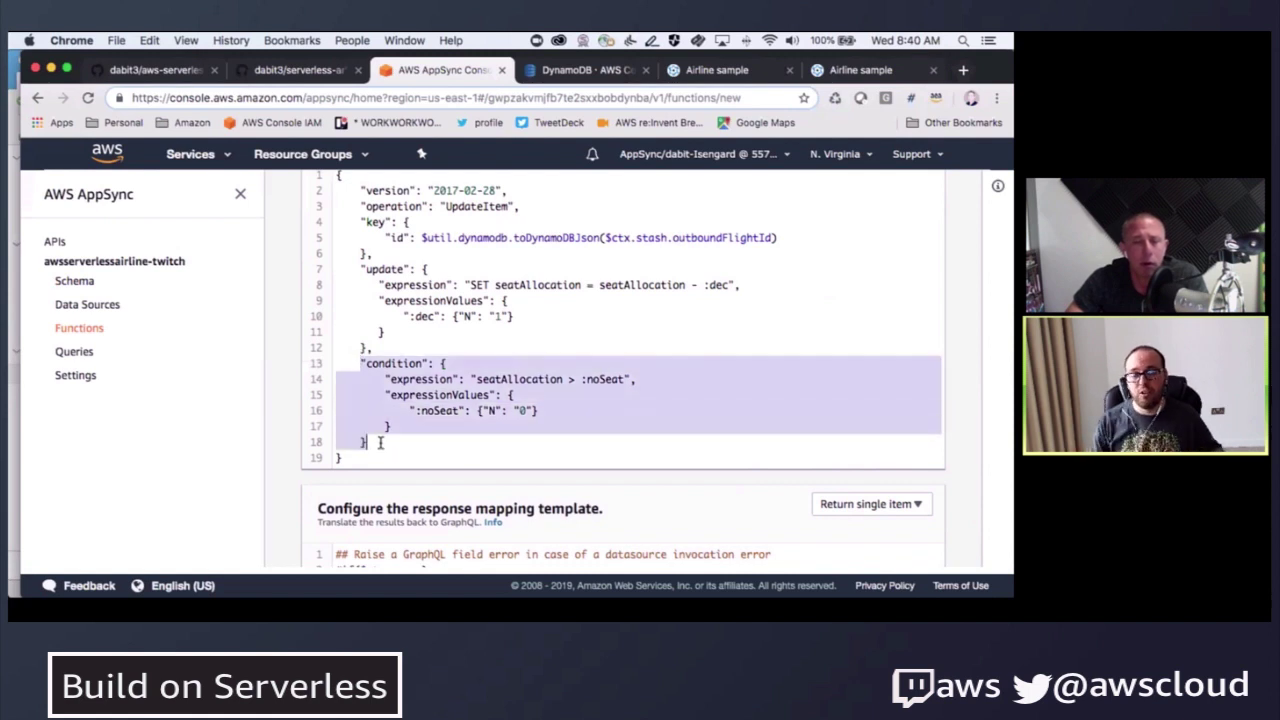
pyautogui.click(380, 443)
pyautogui.moveTo(357, 362); pyautogui.dragTo(377, 446)
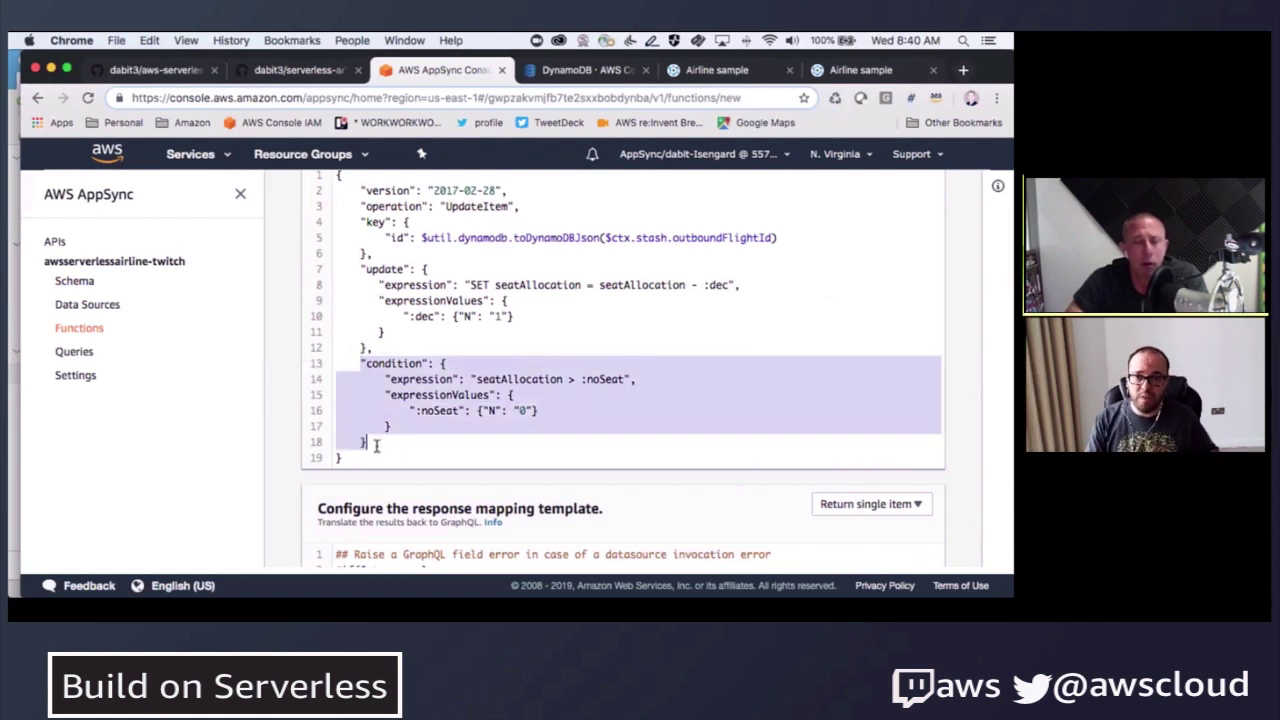
pyautogui.moveTo(338, 362); pyautogui.dragTo(384, 440)
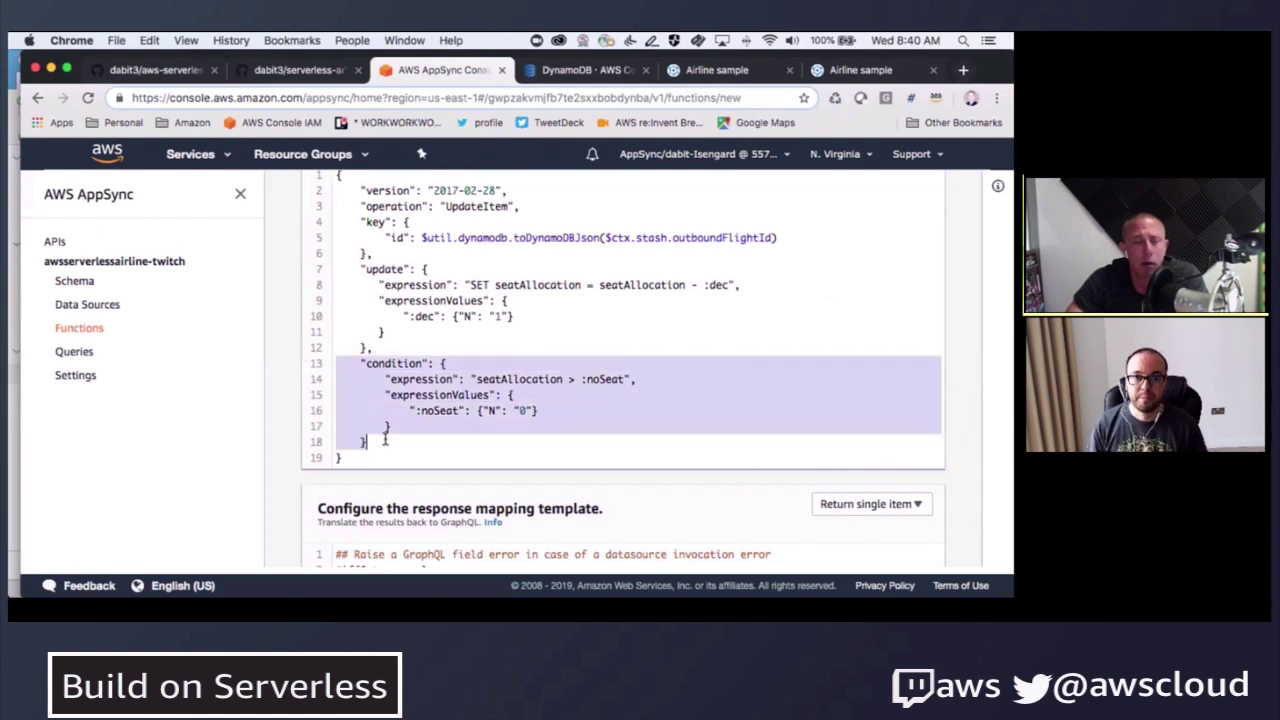
pyautogui.click(364, 363)
pyautogui.keyDown('shift'); pyautogui.click(383, 442); pyautogui.keyUp('shift')
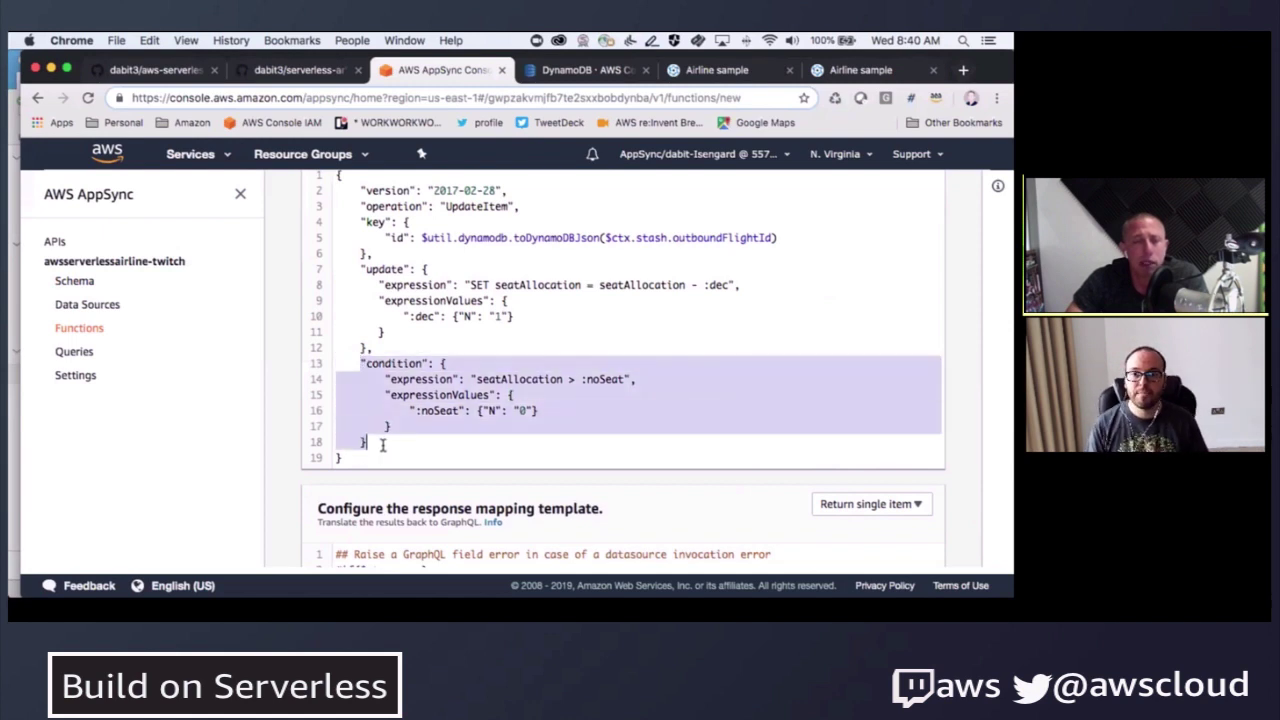
pyautogui.click(385, 411)
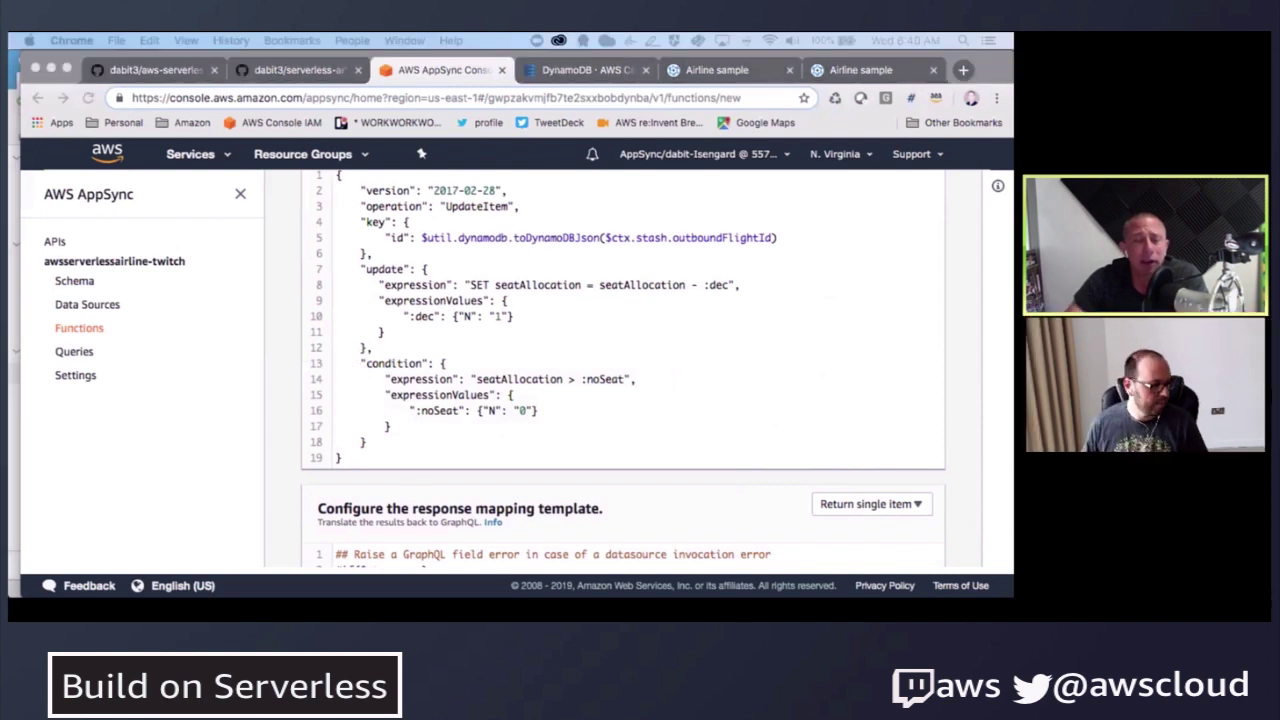
# - Undo the accidental request-template paste and paste the 'No seats left....' error snippet into the response template
pyautogui.scroll(-2, 529, 486)
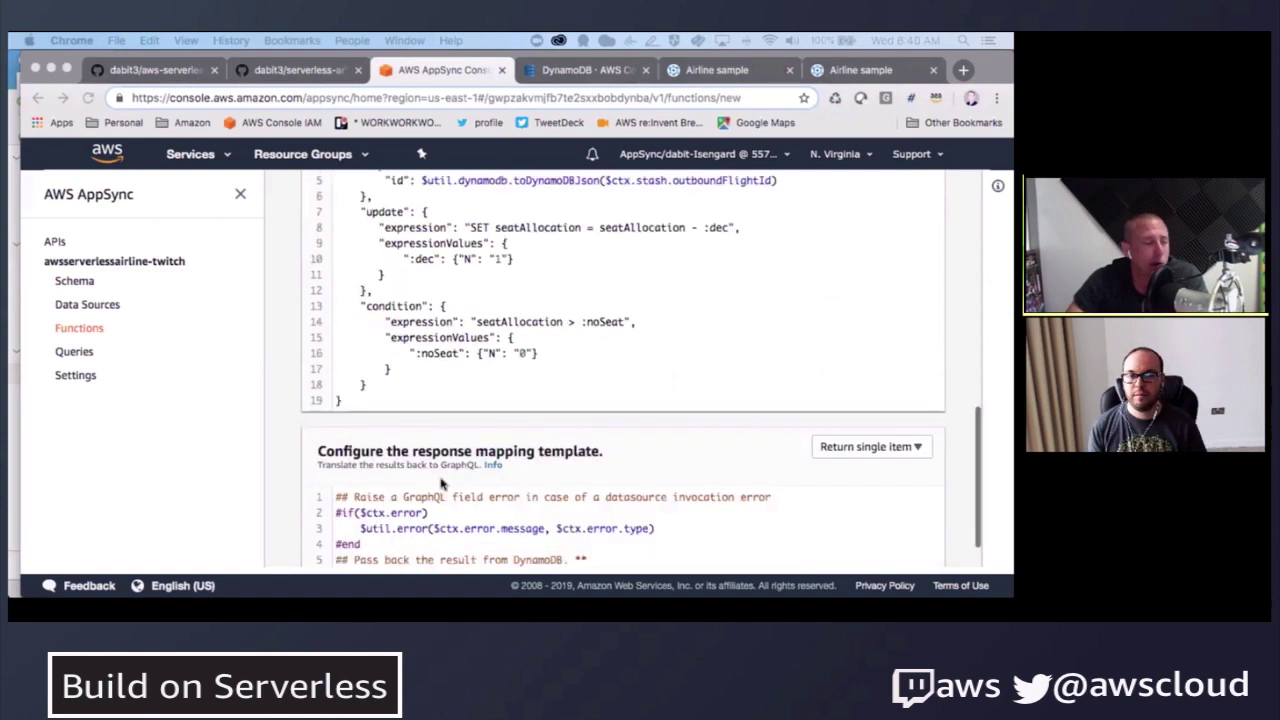
pyautogui.press('super+a')
pyautogui.write('#if($ctx.error)     $util.error("No seats left....", $ctx.error.message, $ctx.error.type) #end ## Pass back the result from DynamoDB. ** $util.toJson($ctx.result)')
pyautogui.press('super+z')
pyautogui.scroll(-5, 476, 500)
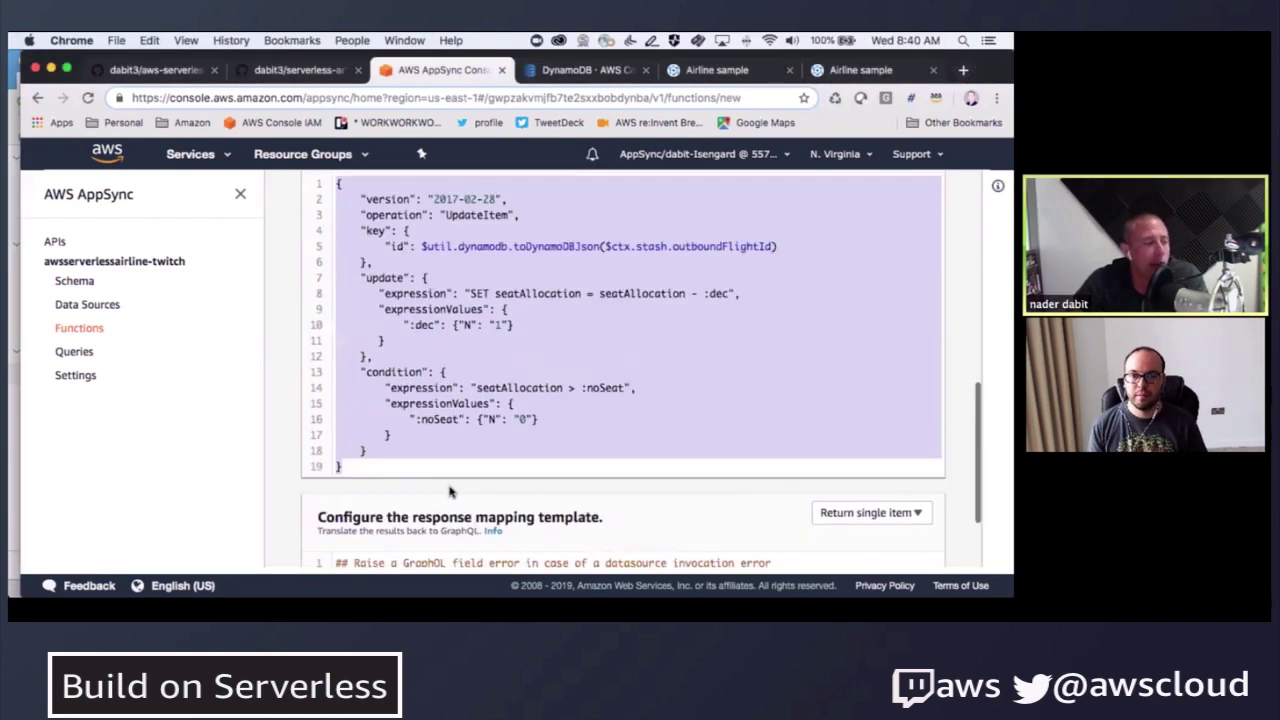
pyautogui.click(480, 498)
pyautogui.press('super+a')
pyautogui.write('#if($ctx.error)     $util.error("No seats left....", $ctx.error.message, $ctx.error.type) #end ## Pass back the result from DynamoDB. ** $util.toJson($ctx.result)')
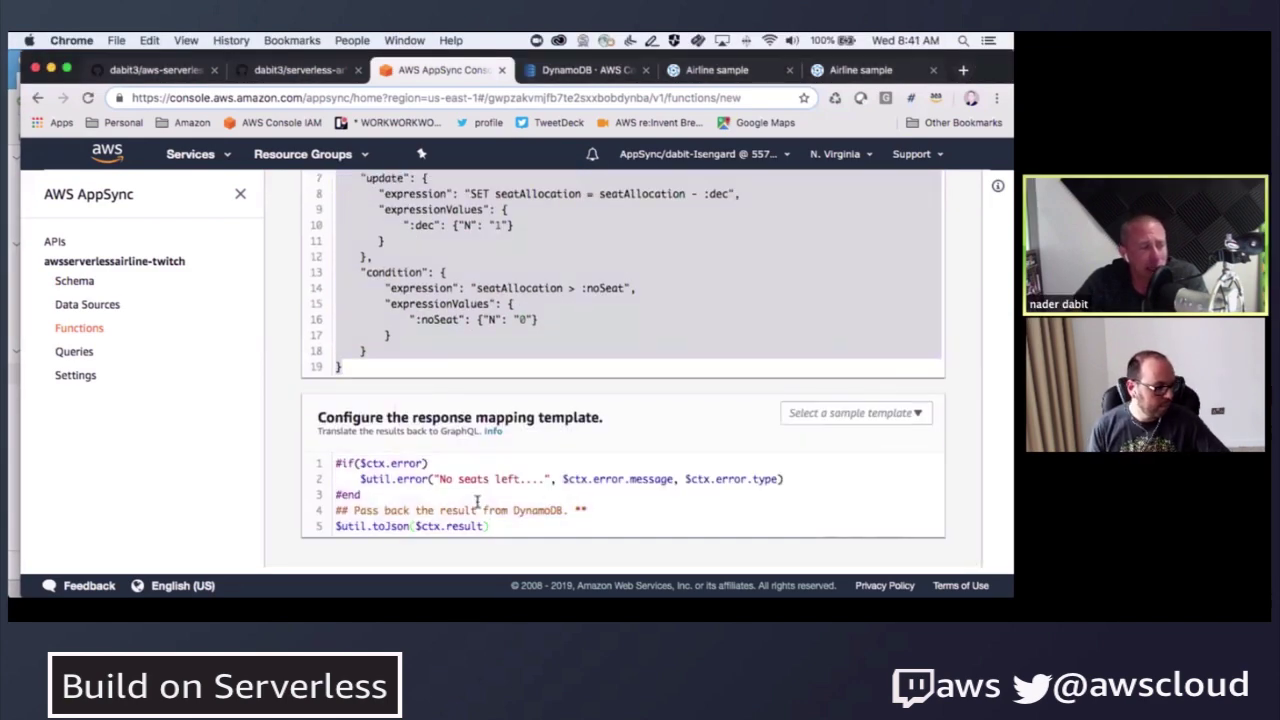
# - Check the 'No seats left....' error message and save the ReserveFlight function
pyautogui.moveTo(437, 479); pyautogui.dragTo(545, 479)
pyautogui.click(422, 488)
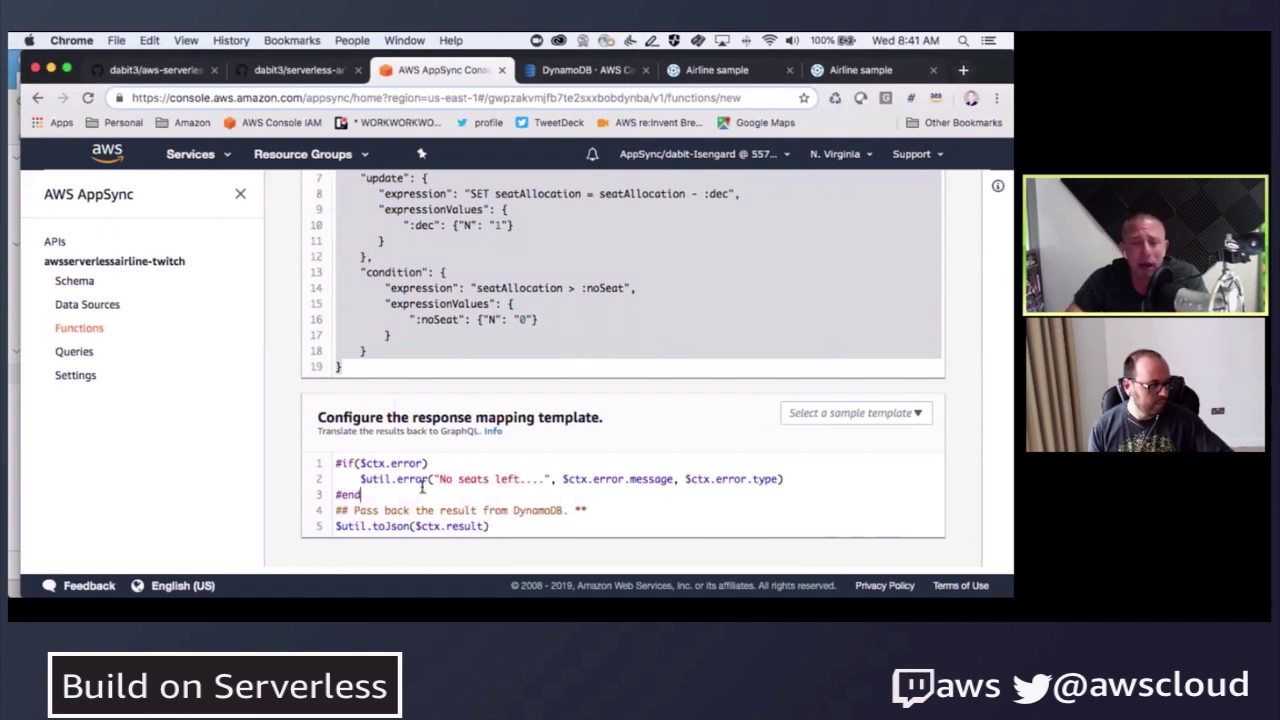
pyautogui.moveTo(440, 479); pyautogui.dragTo(546, 479)
pyautogui.click(443, 479)
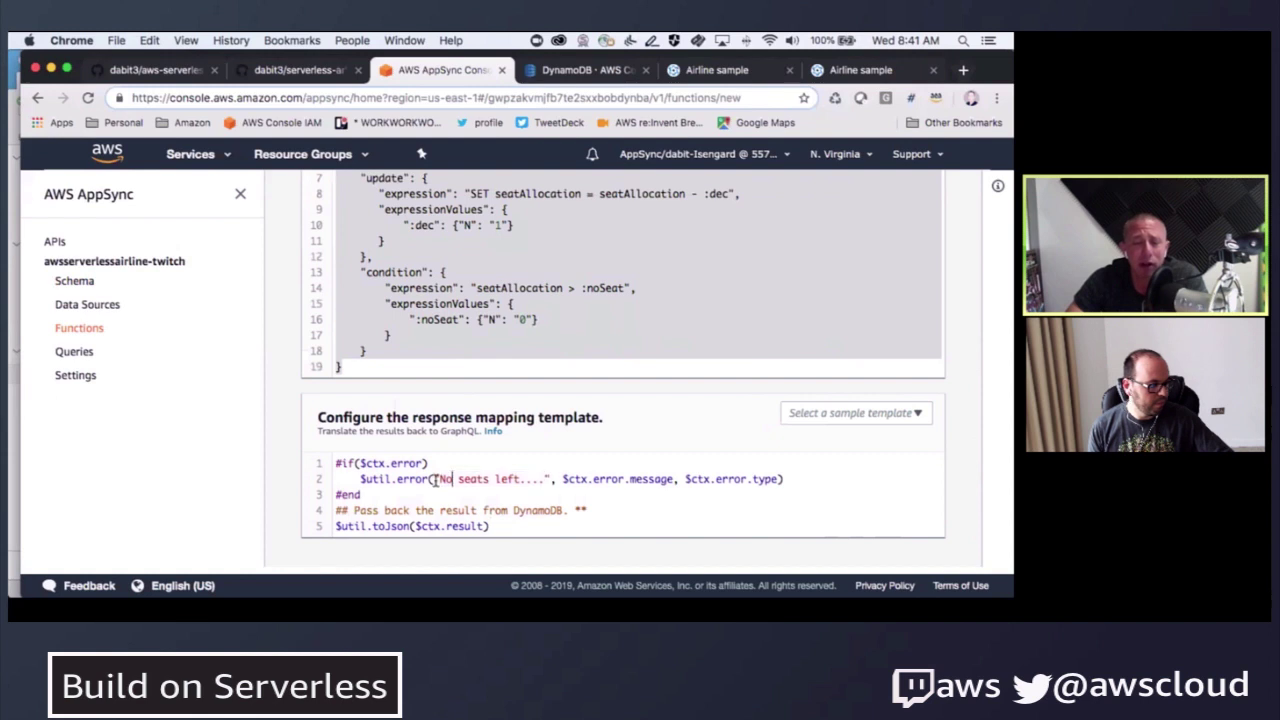
pyautogui.moveTo(436, 479); pyautogui.dragTo(544, 479)
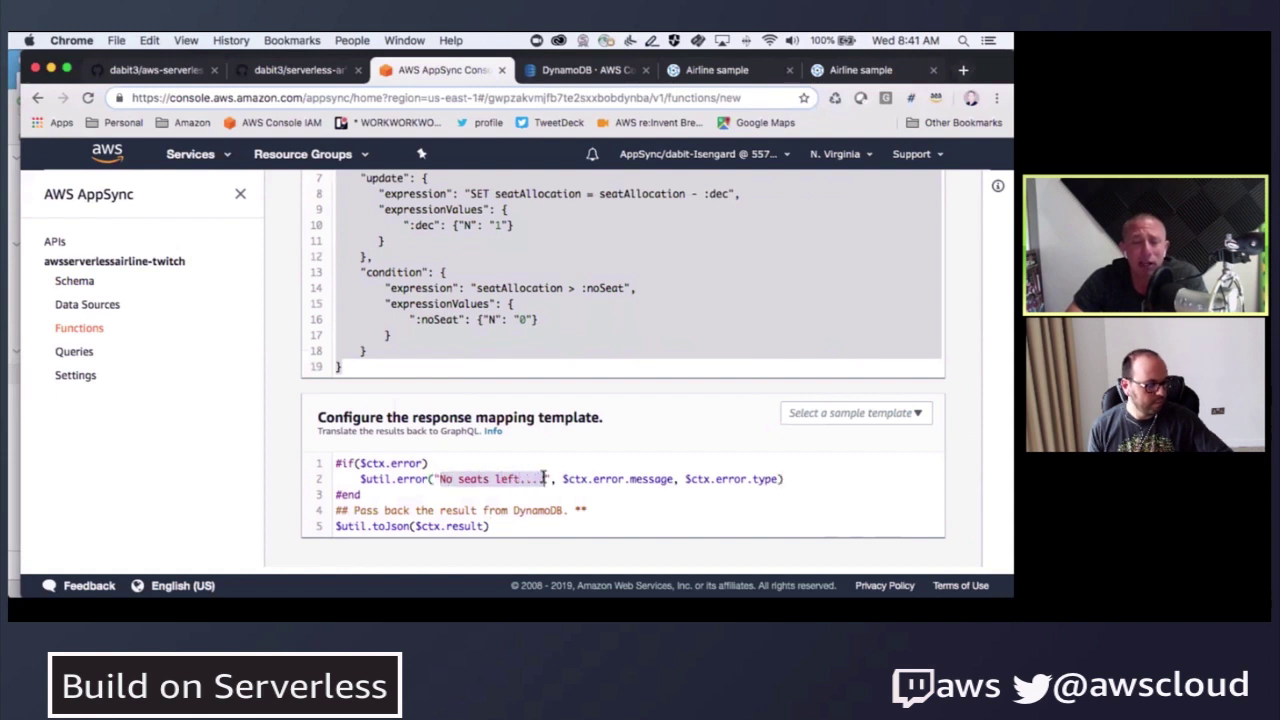
pyautogui.click(416, 494)
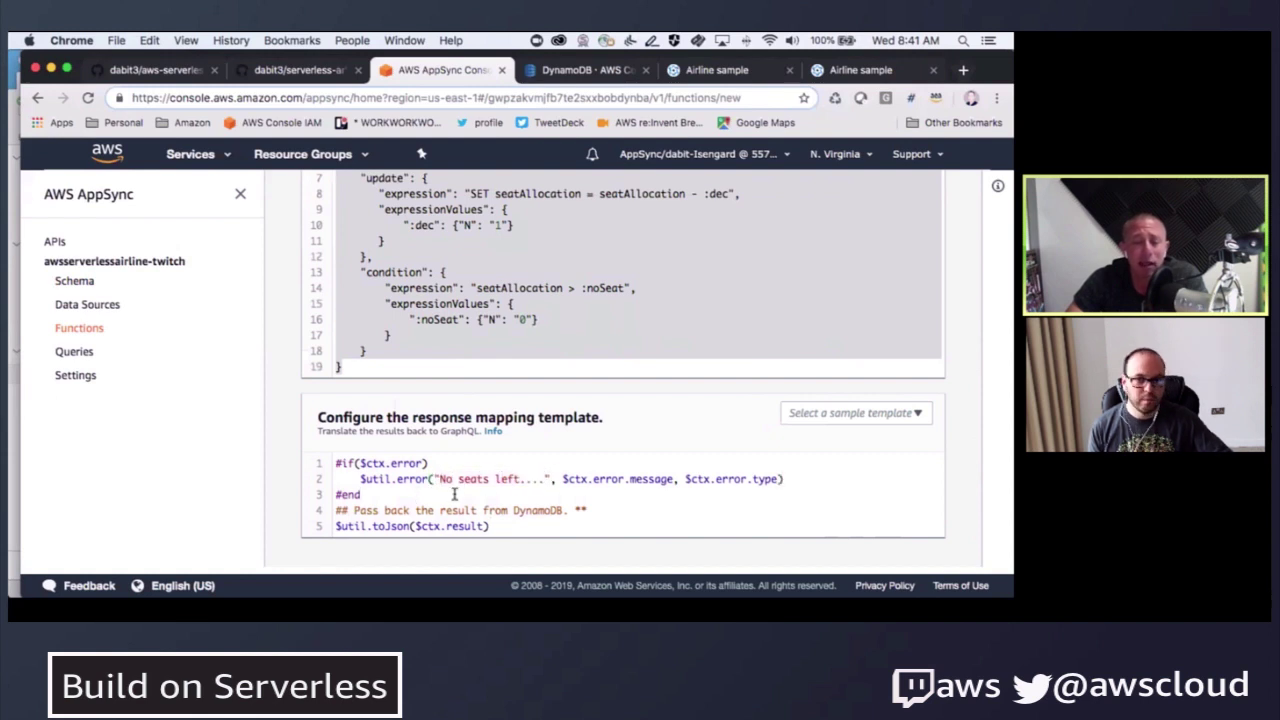
pyautogui.scroll(10, 846, 443)
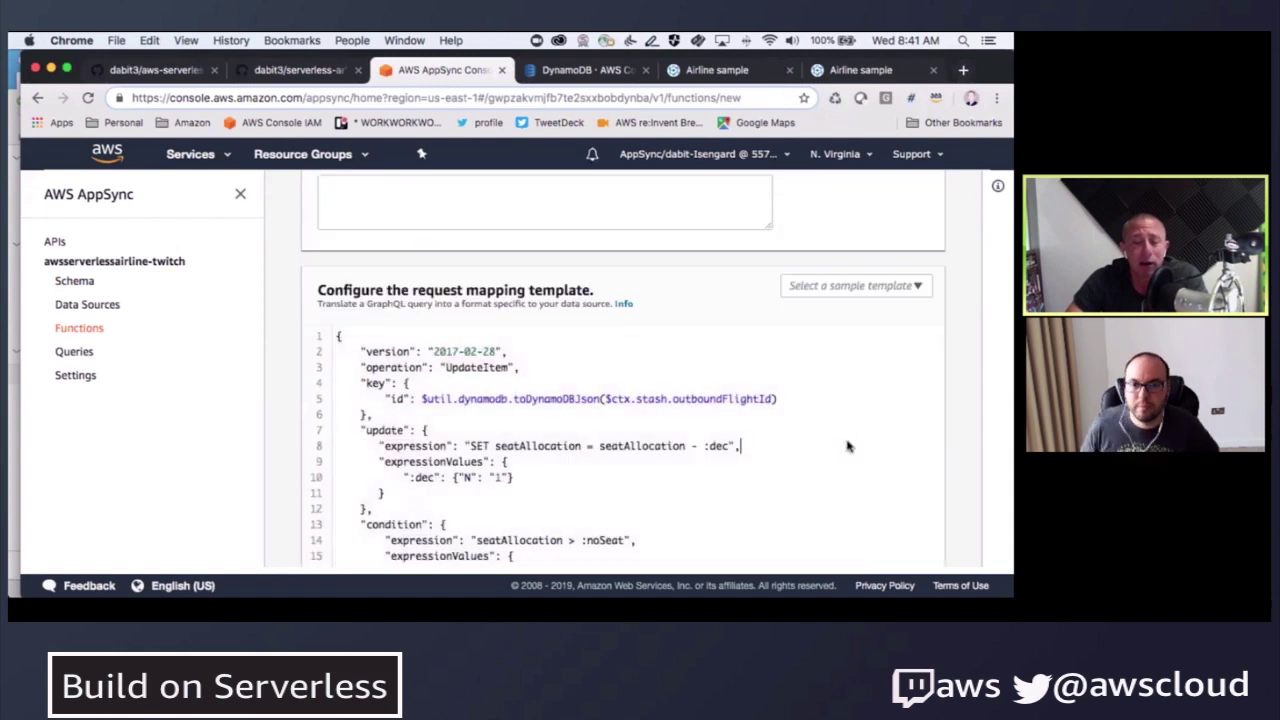
pyautogui.click(913, 252)
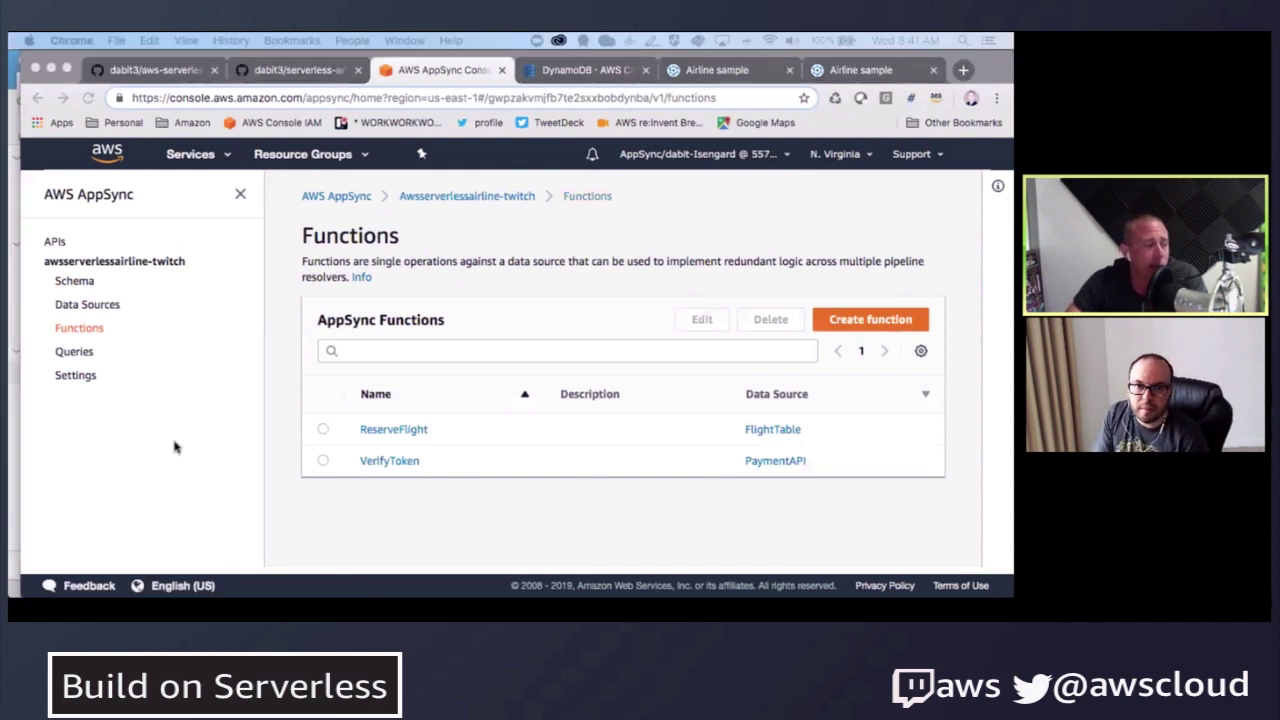
# - Start another function with BookingTable as data source and name it ReserveBooking
pyautogui.click(861, 323)
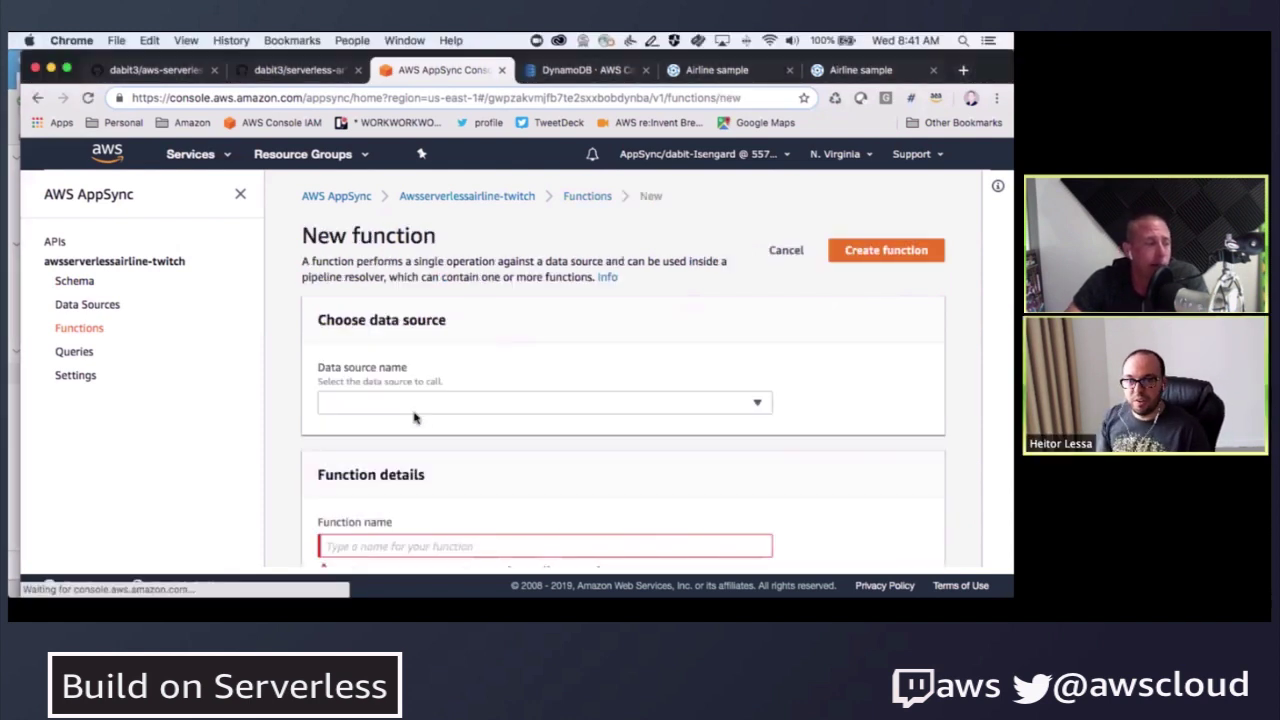
pyautogui.click(430, 403)
pyautogui.click(421, 427)
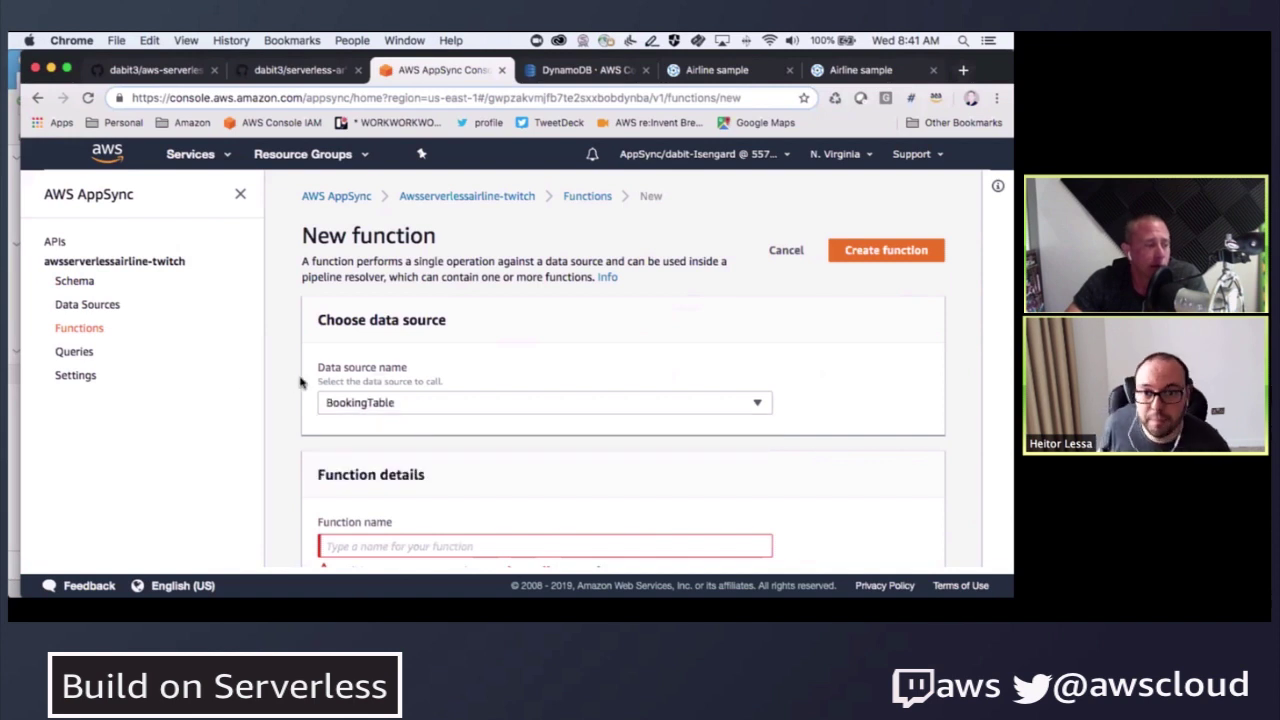
pyautogui.scroll(-3, 290, 378)
pyautogui.click(420, 376)
pyautogui.write('ReserveBooking')
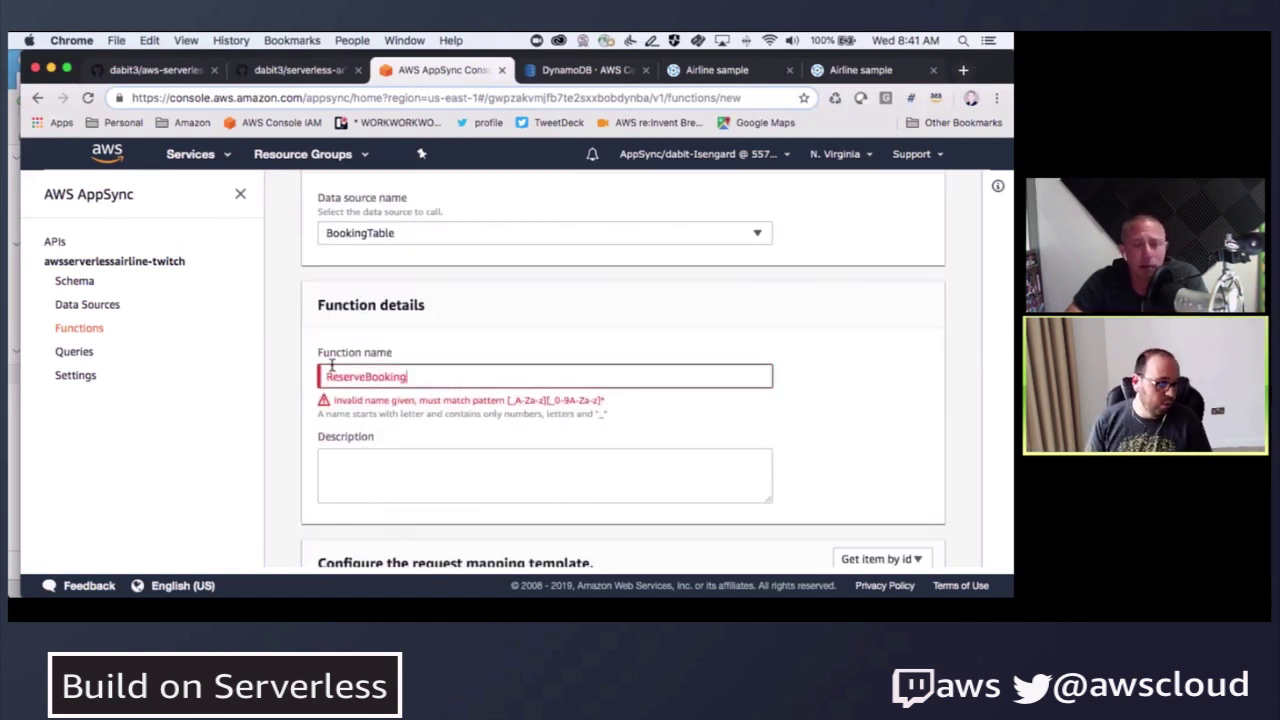
pyautogui.press('BackSpace')
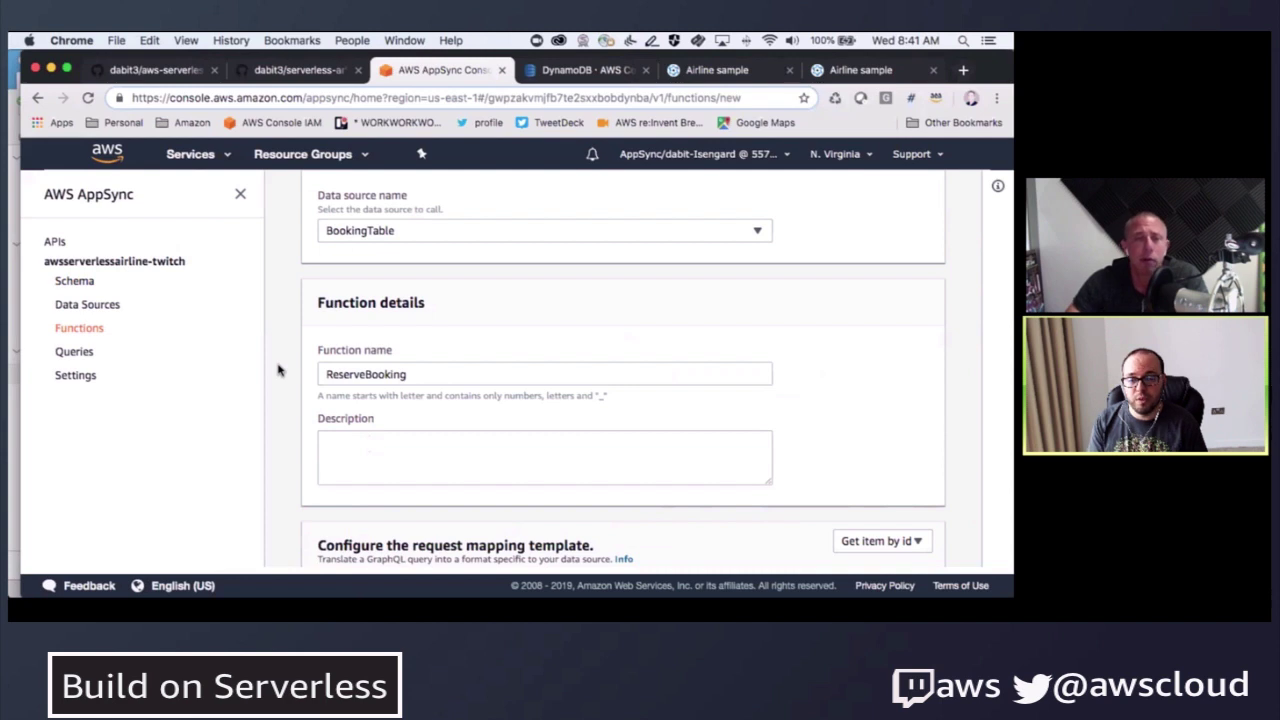
# - Review the new function's default mapping templates
pyautogui.scroll(-3, 281, 370)
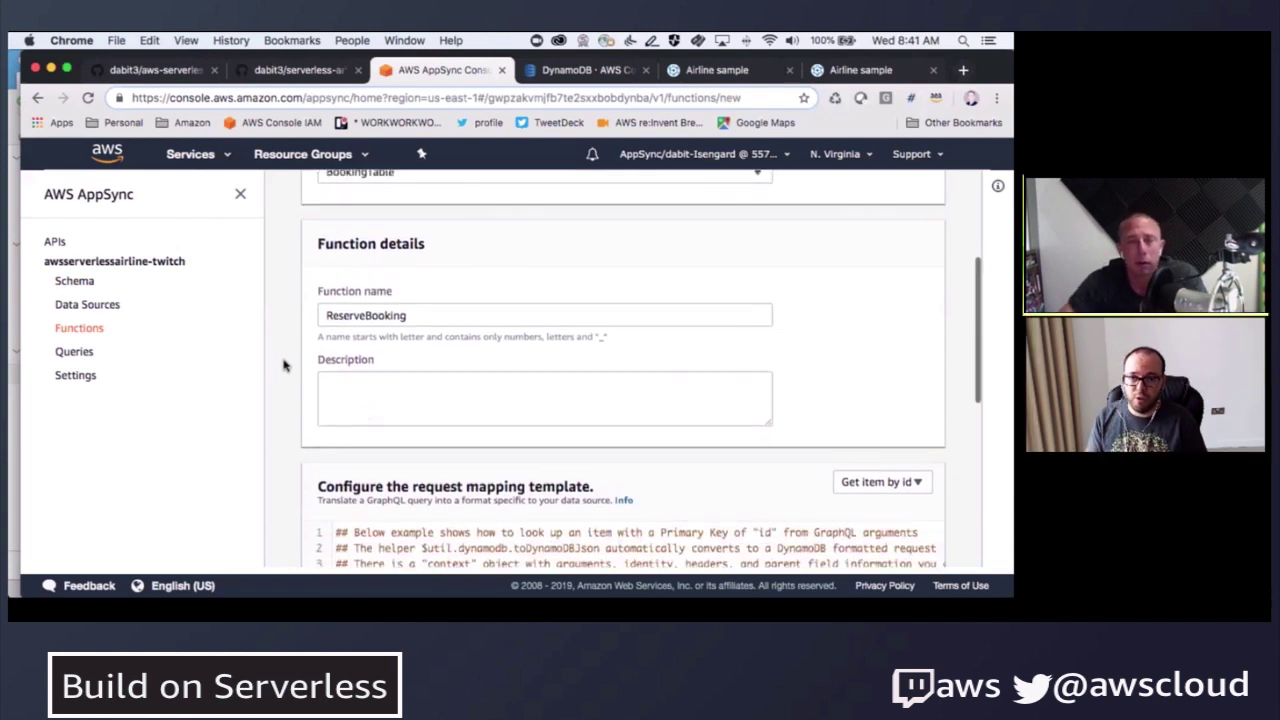
pyautogui.scroll(-4, 283, 366)
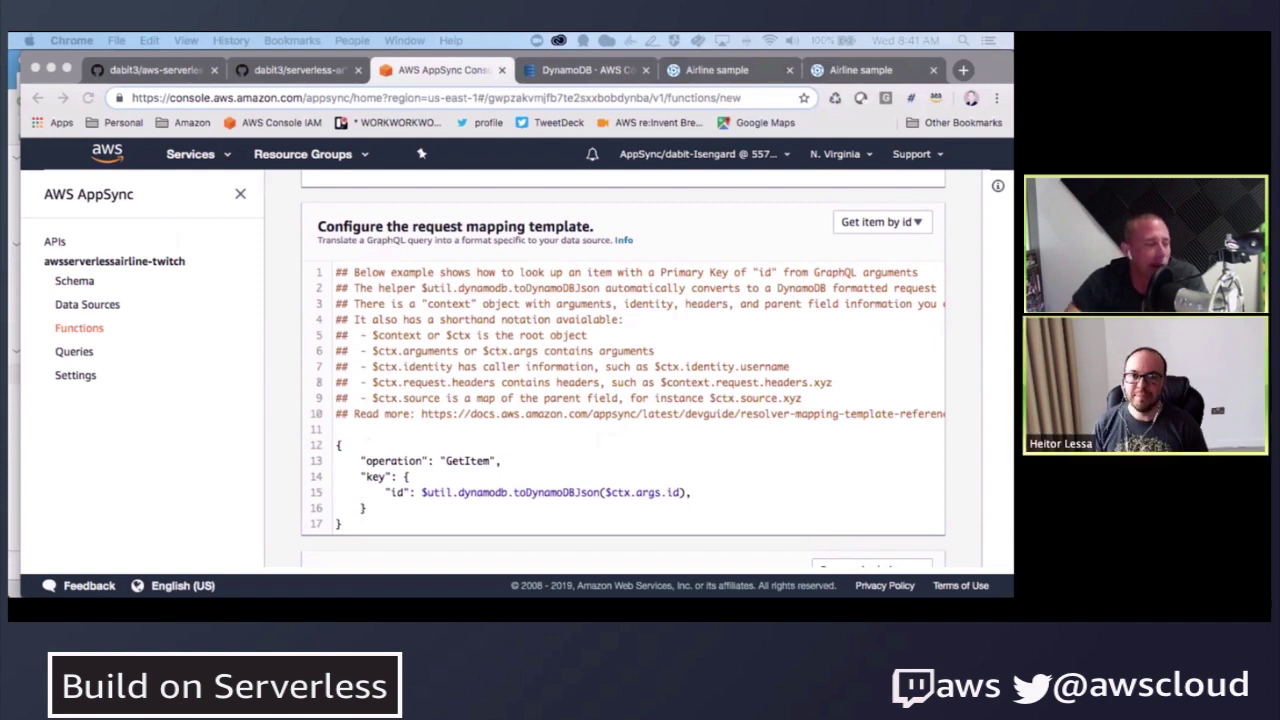
pyautogui.click(758, 291)
pyautogui.scroll(4, 363, 325)
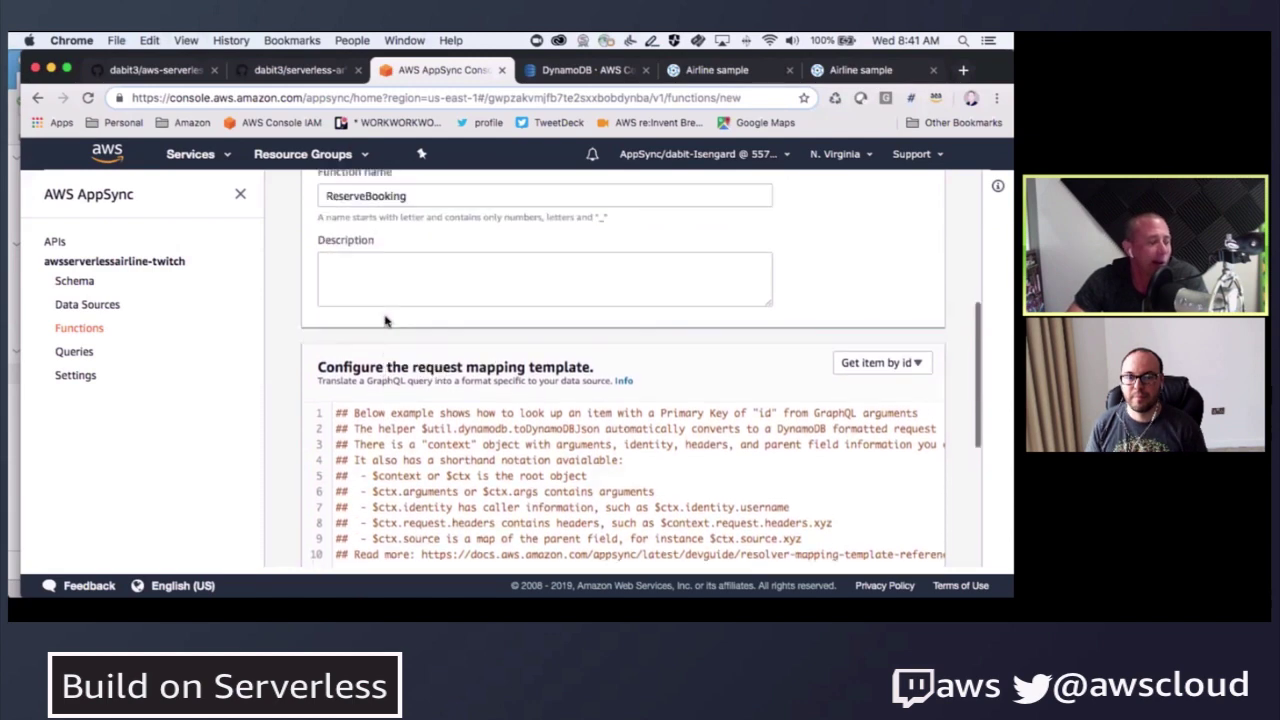
pyautogui.scroll(2, 363, 325)
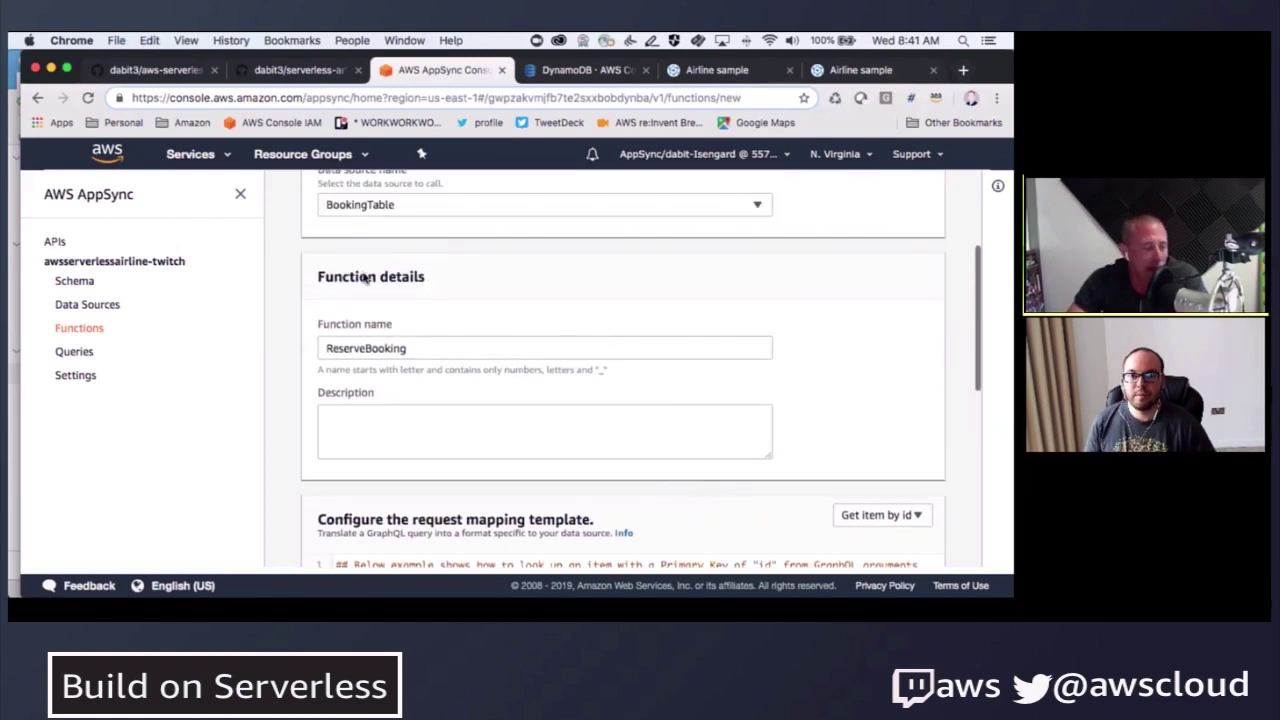
pyautogui.scroll(-3, 363, 290)
pyautogui.scroll(-5, 363, 303)
pyautogui.click(398, 376)
pyautogui.hotkey('ctrl', 'a')
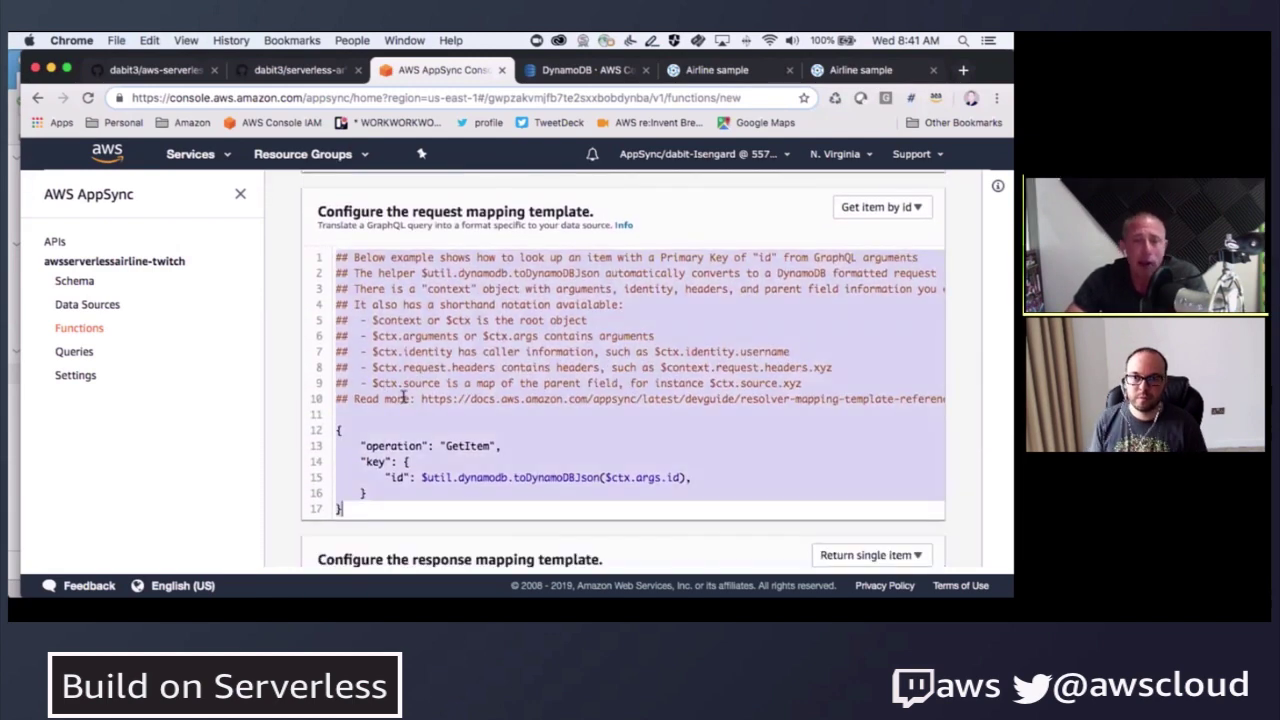
pyautogui.hotkey('ctrl', 'v')
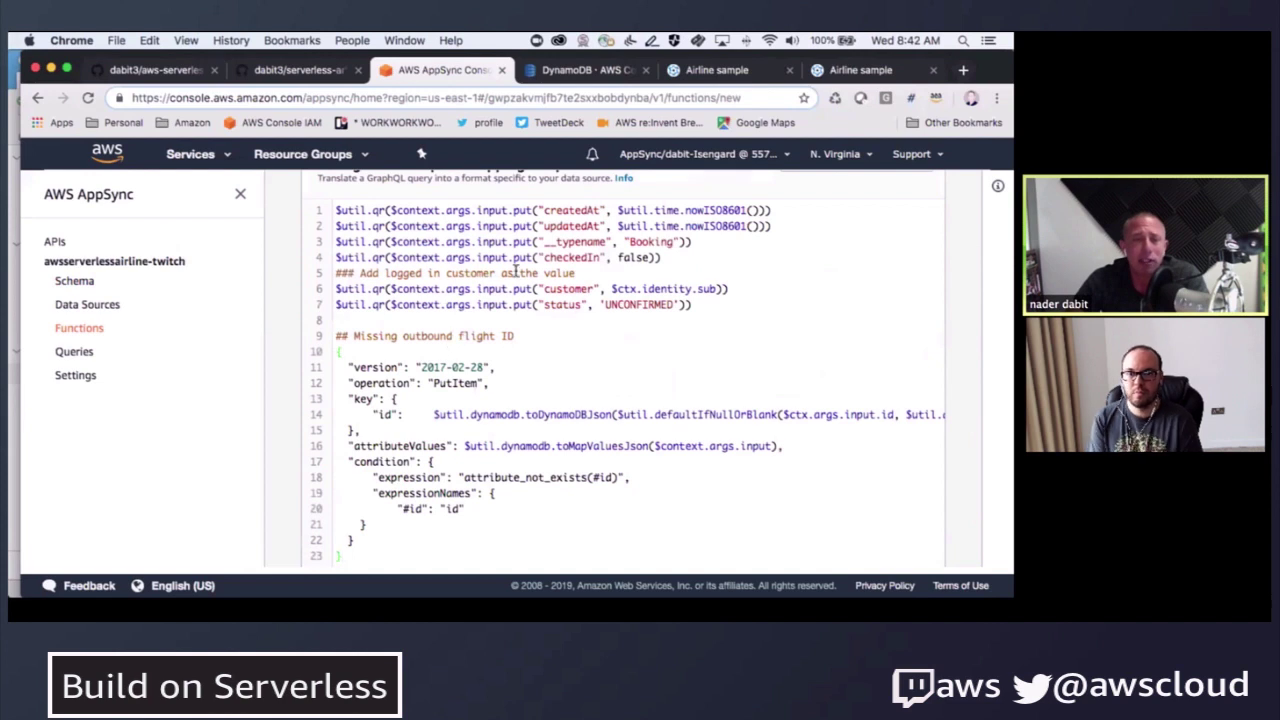
pyautogui.doubleClick(508, 273)
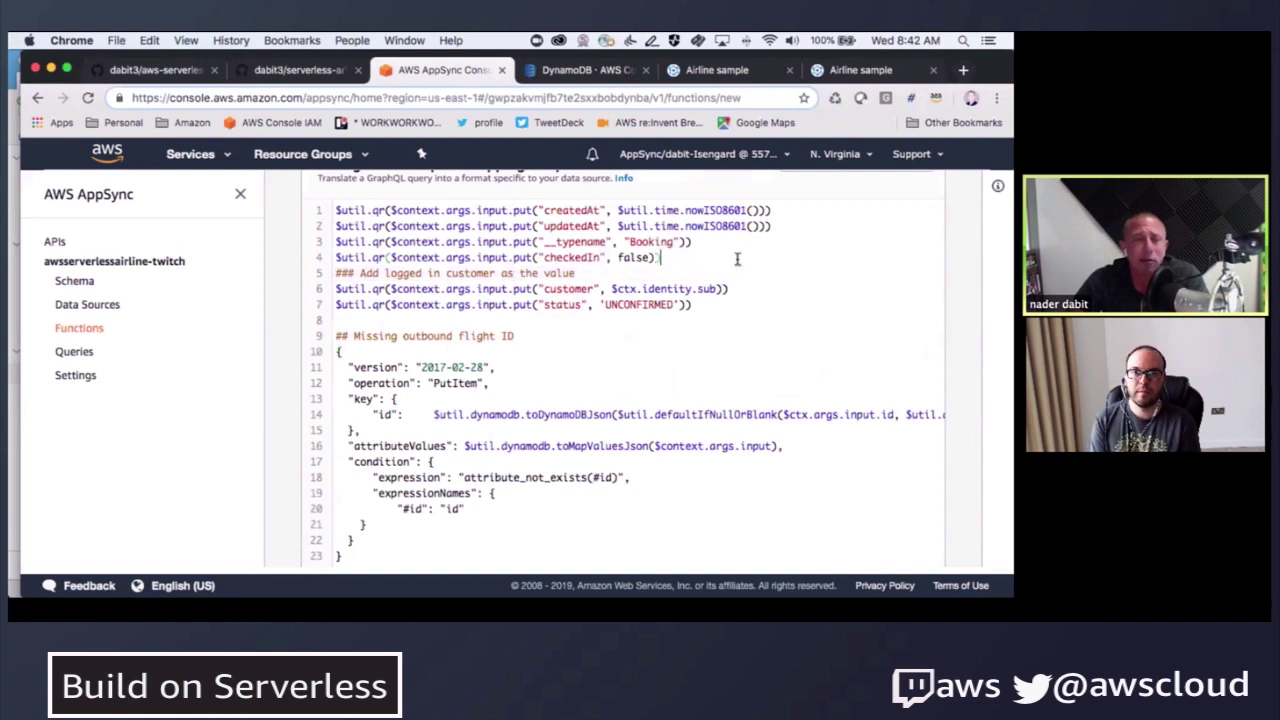
pyautogui.press('Return')
pyautogui.scroll(1, 548, 336)
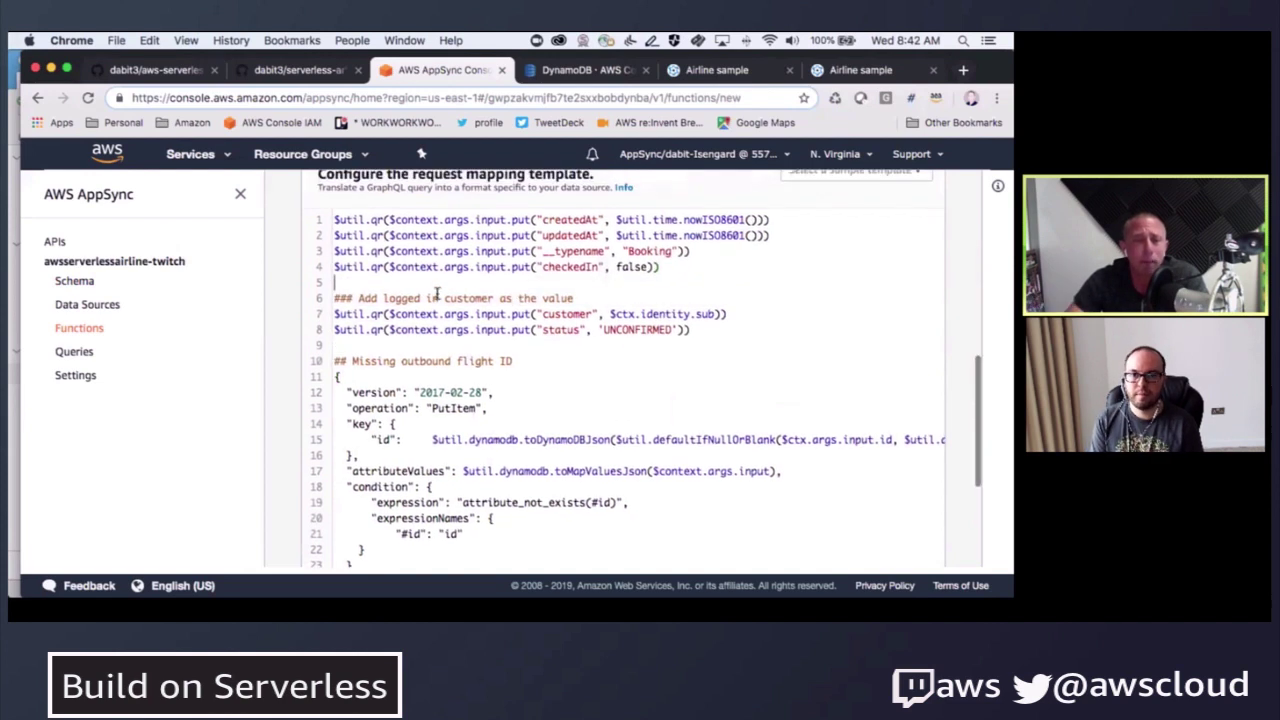
pyautogui.scroll(-2, 316, 357)
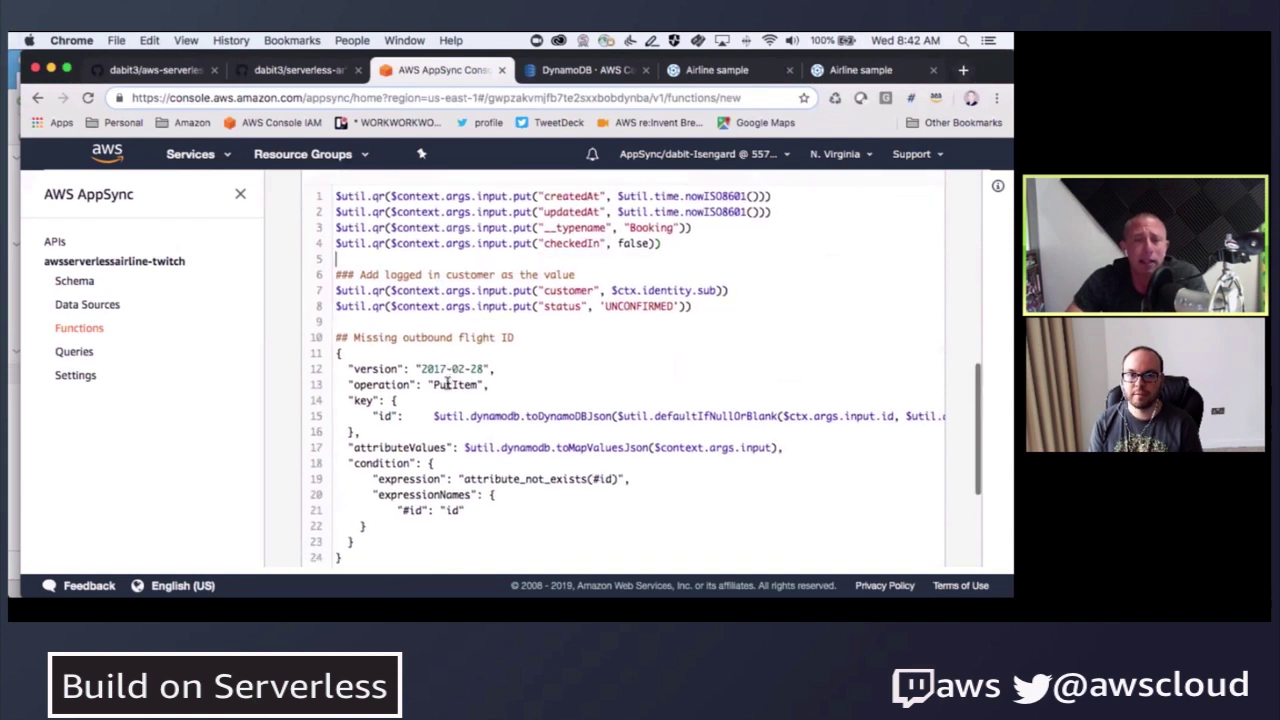
pyautogui.scroll(3, 333, 235)
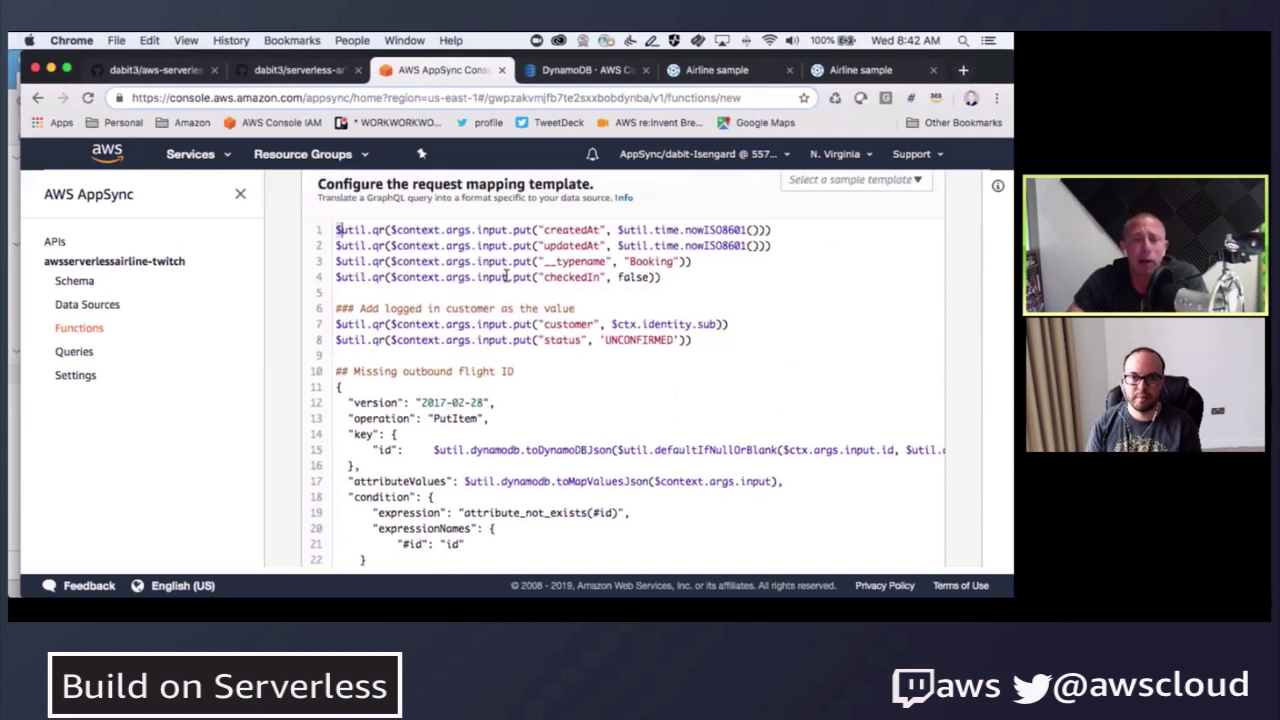
pyautogui.moveTo(335, 230); pyautogui.dragTo(726, 356)
pyautogui.click(690, 364)
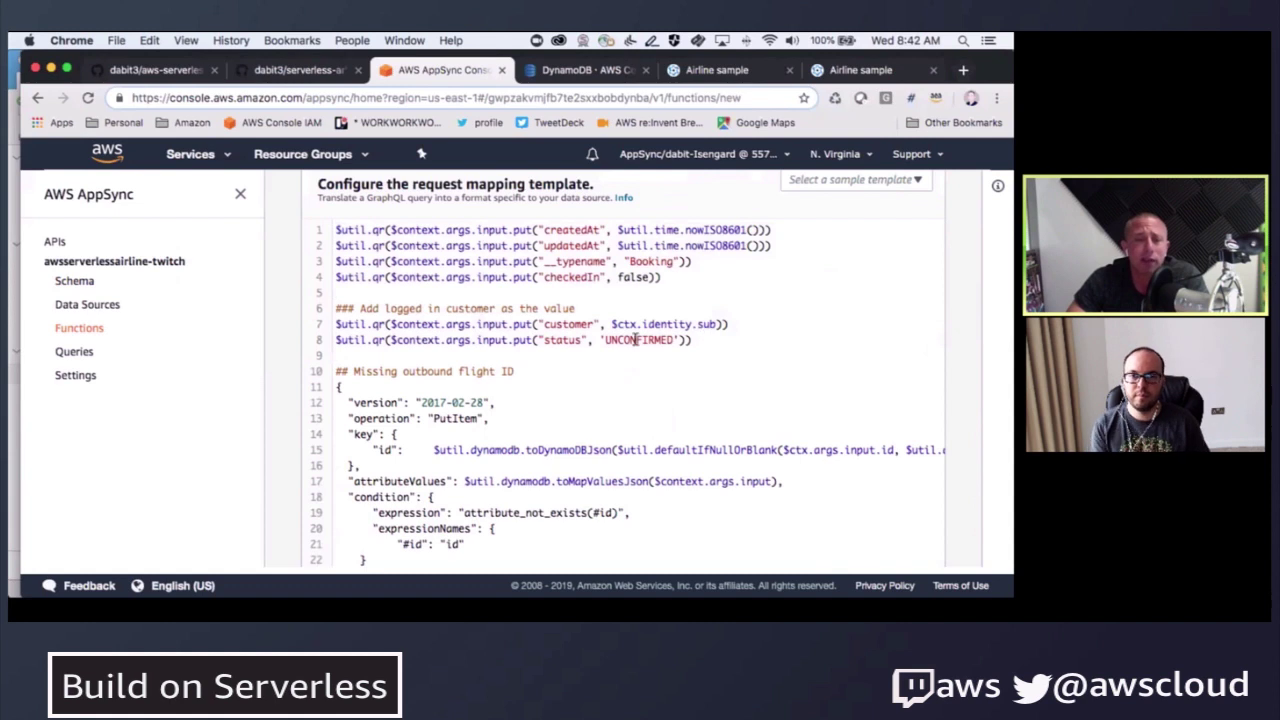
pyautogui.moveTo(640, 345); pyautogui.dragTo(251, 232)
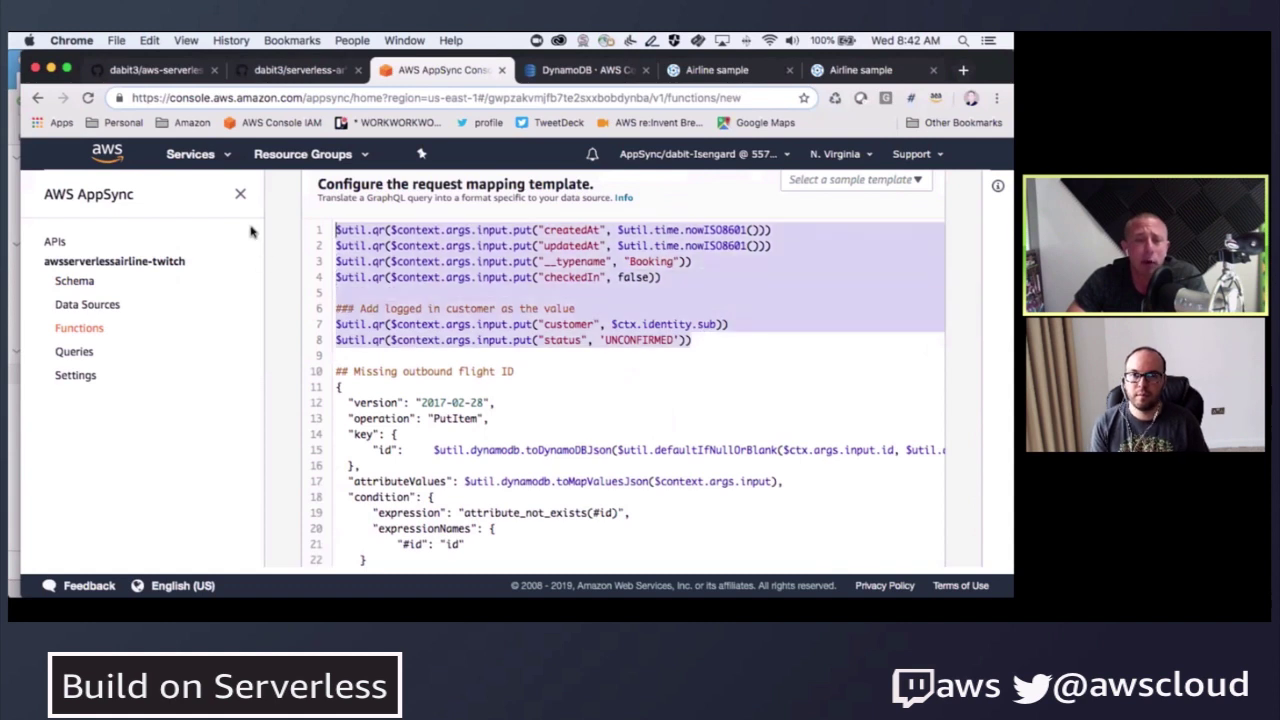
pyautogui.click(543, 342)
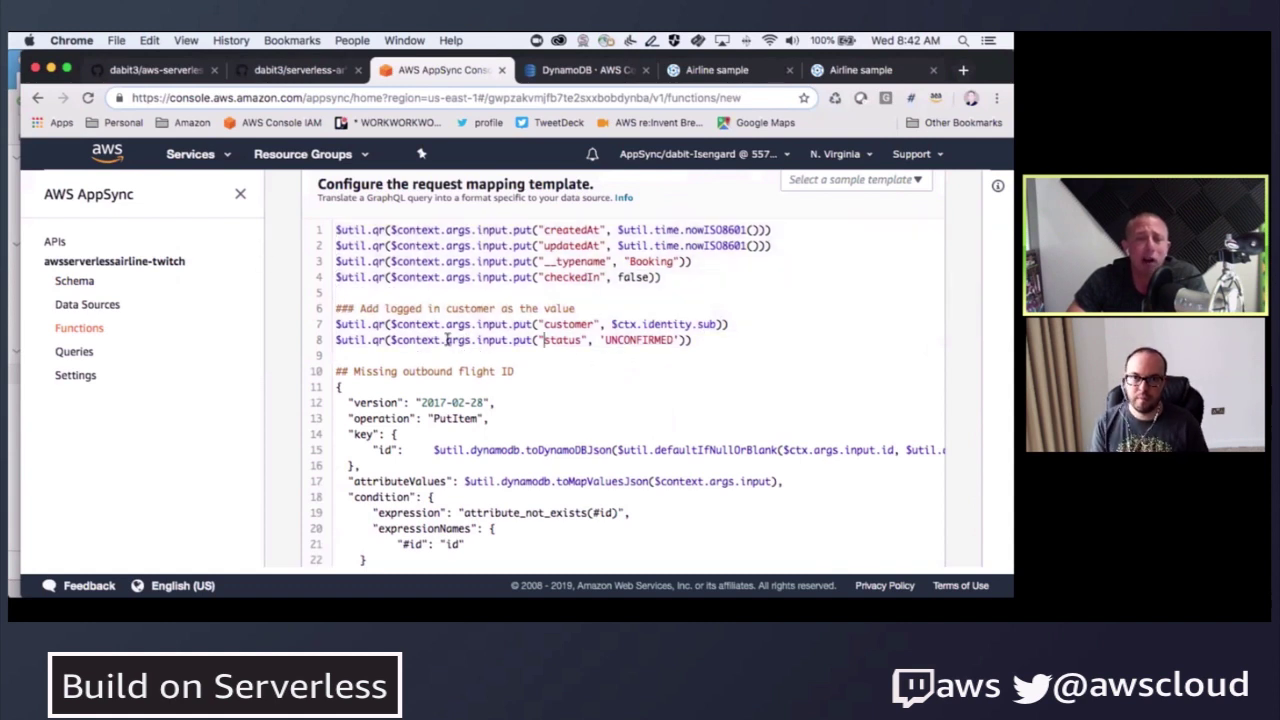
pyautogui.moveTo(478, 340); pyautogui.dragTo(500, 339)
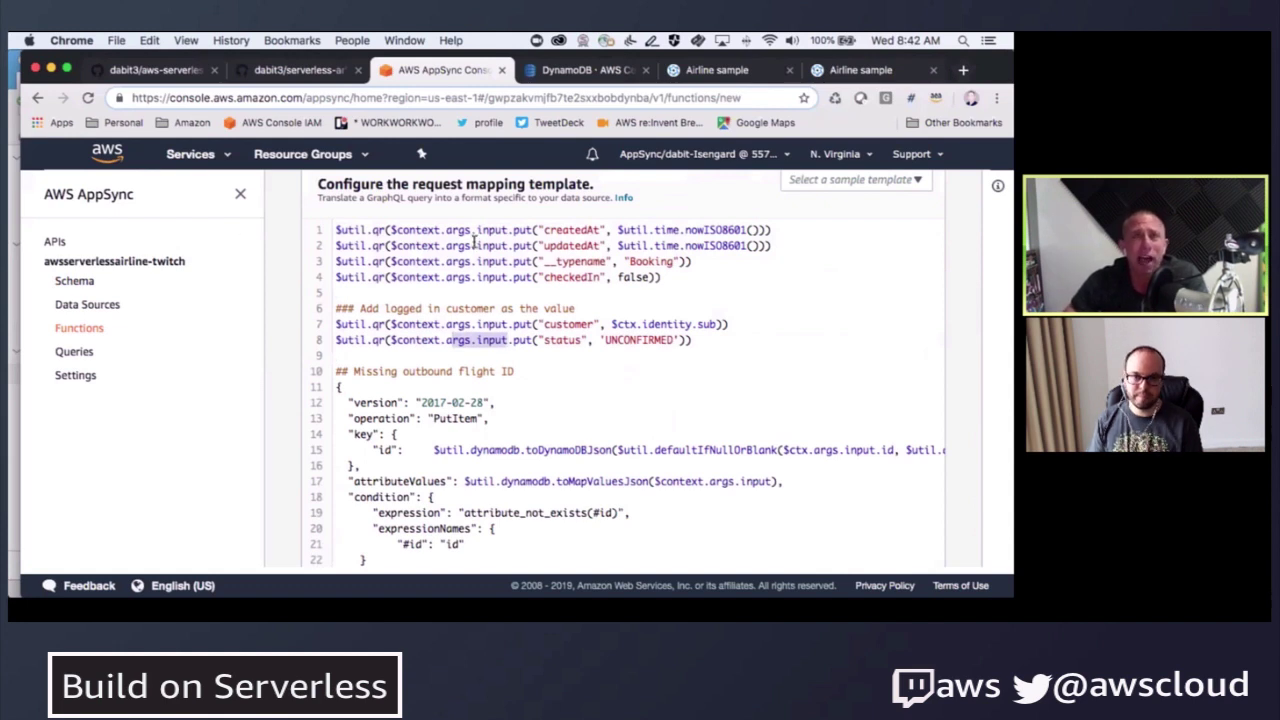
pyautogui.moveTo(477, 229); pyautogui.dragTo(508, 229)
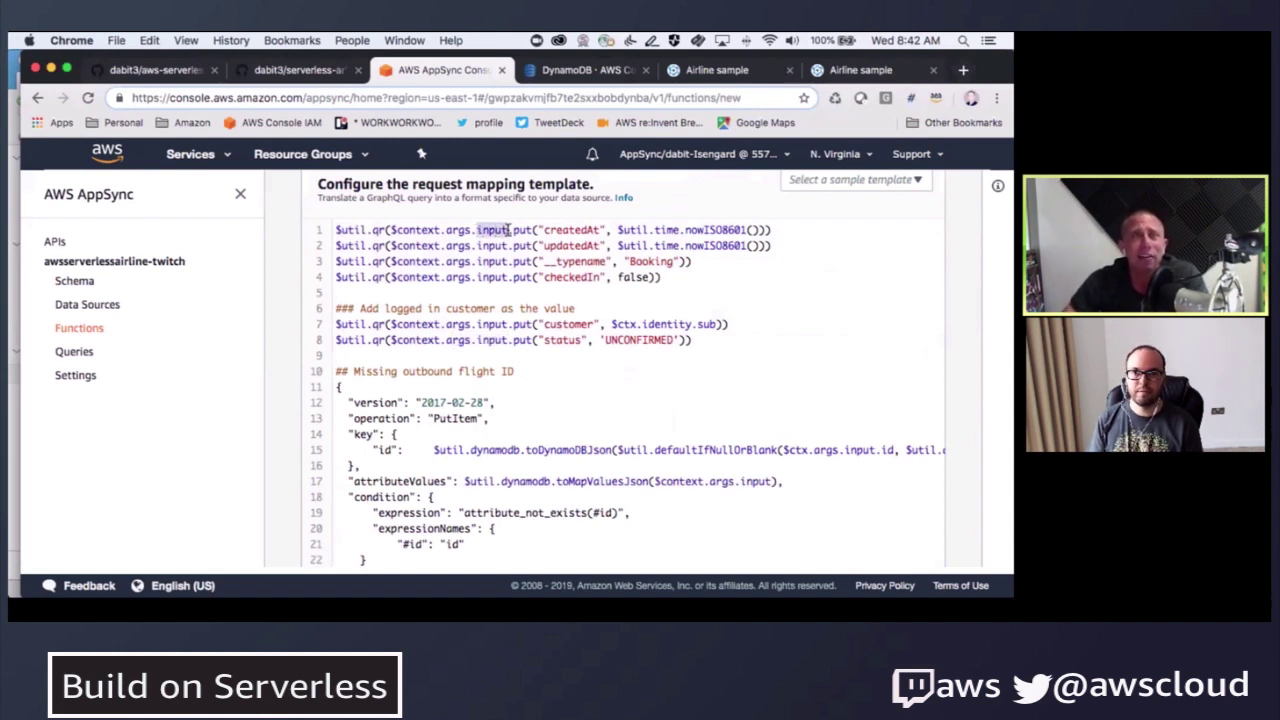
pyautogui.doubleClick(570, 229)
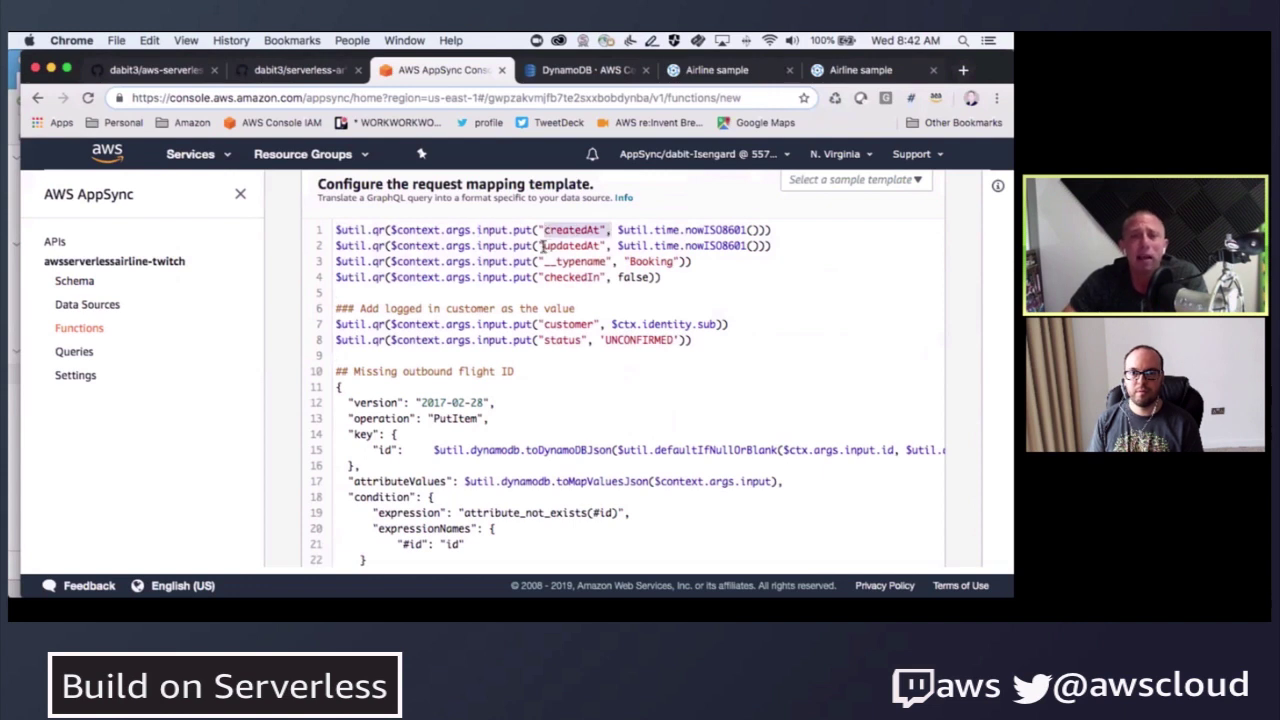
pyautogui.moveTo(545, 245); pyautogui.dragTo(576, 244)
pyautogui.doubleClick(570, 229)
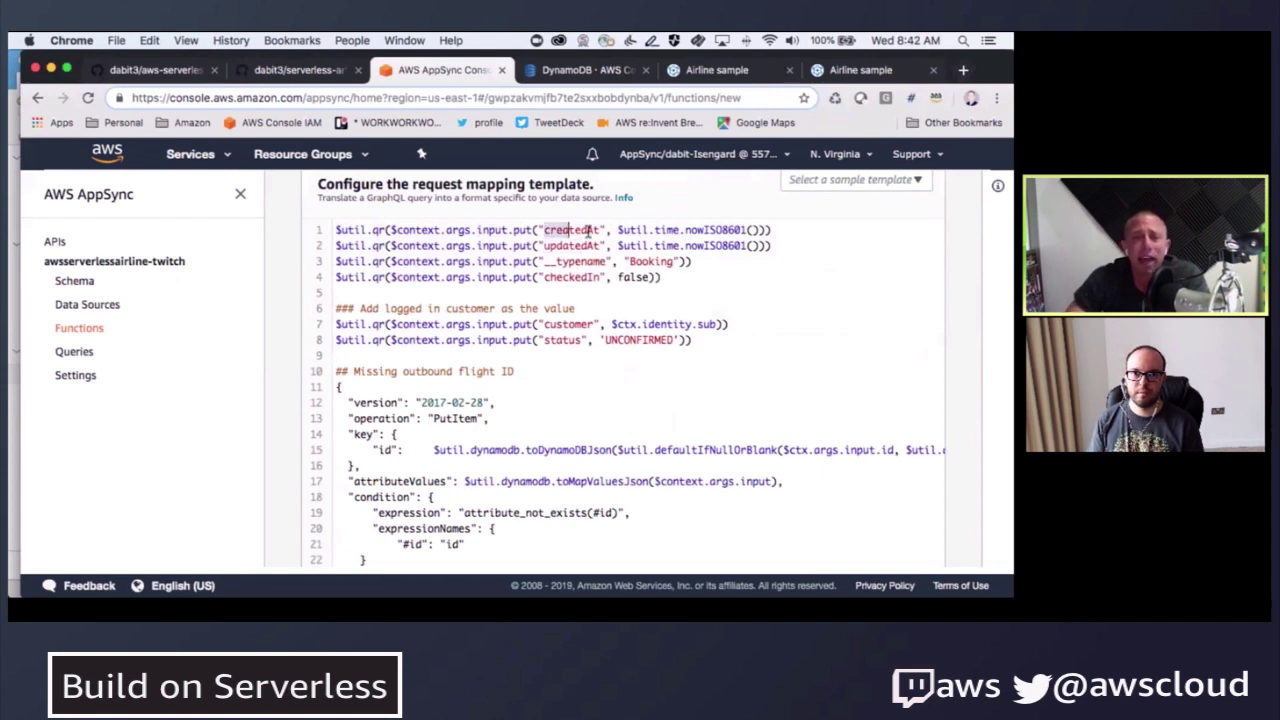
pyautogui.moveTo(617, 229); pyautogui.dragTo(753, 229)
pyautogui.moveTo(545, 245); pyautogui.dragTo(752, 245)
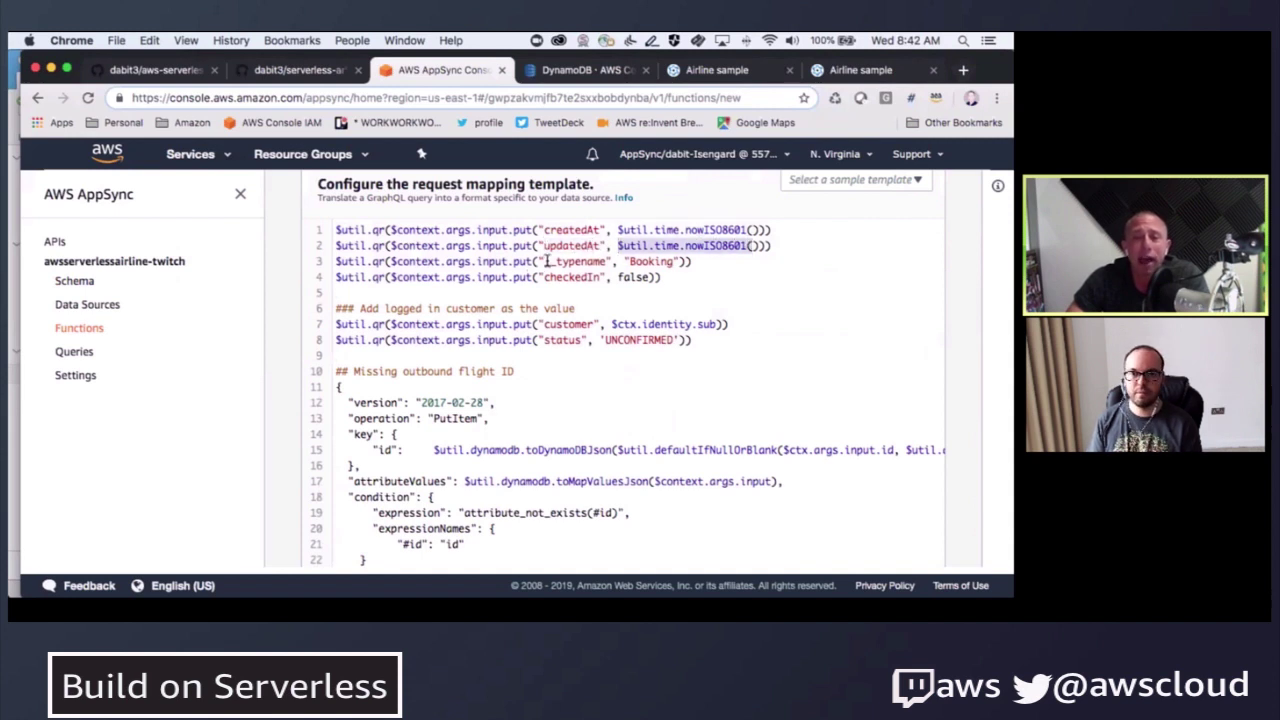
pyautogui.moveTo(546, 261); pyautogui.dragTo(606, 277)
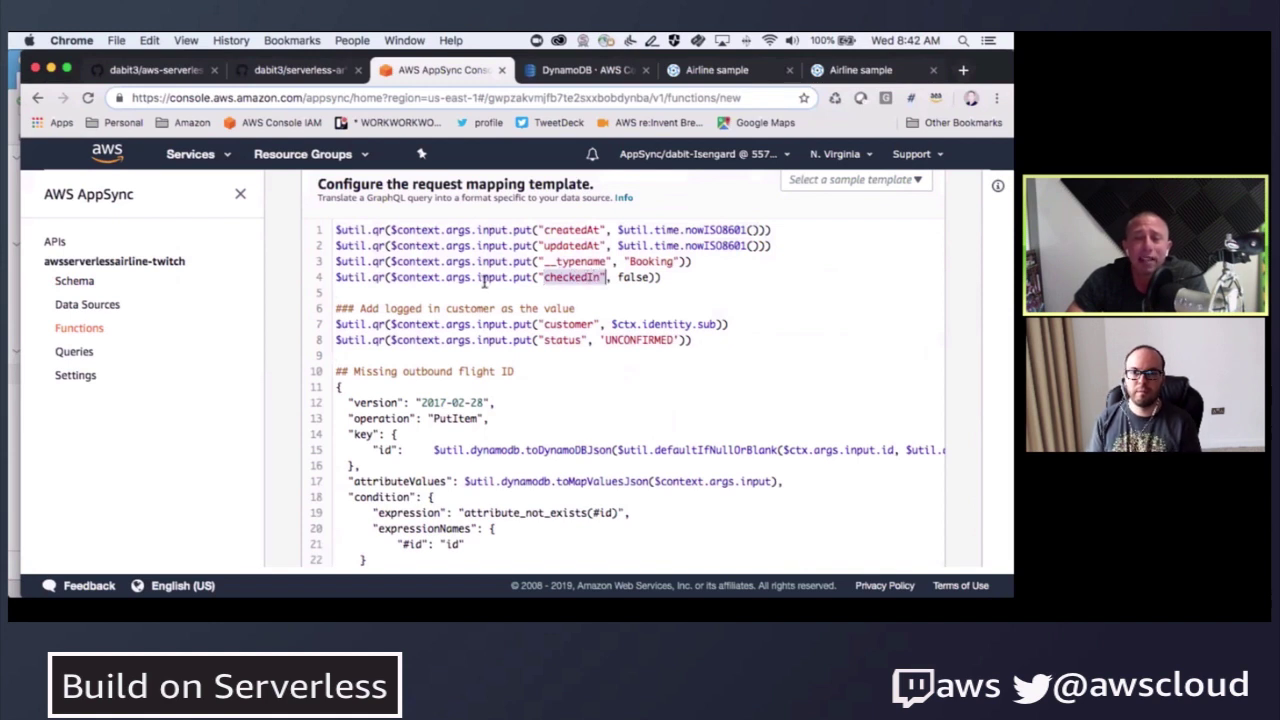
pyautogui.moveTo(617, 280); pyautogui.dragTo(654, 280)
pyautogui.moveTo(337, 322); pyautogui.dragTo(700, 352)
pyautogui.click(588, 370)
pyautogui.moveTo(605, 324); pyautogui.dragTo(698, 323)
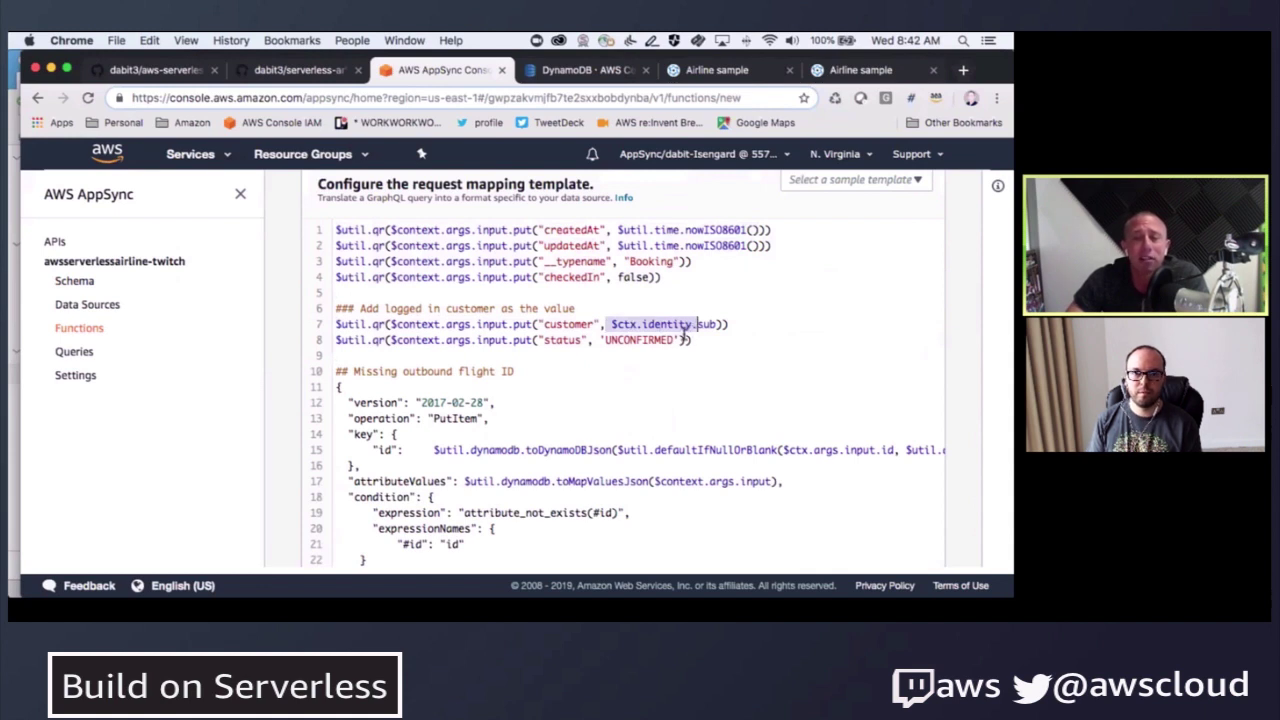
pyautogui.doubleClick(578, 324)
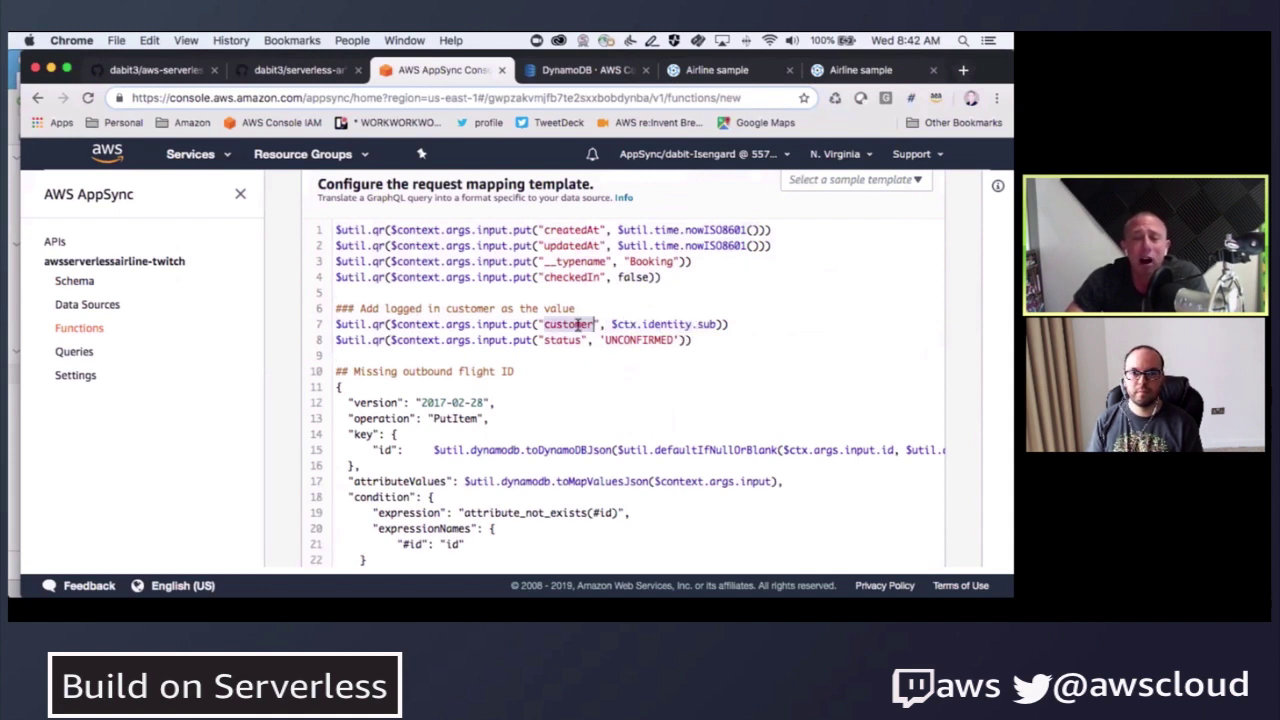
pyautogui.doubleClick(706, 324)
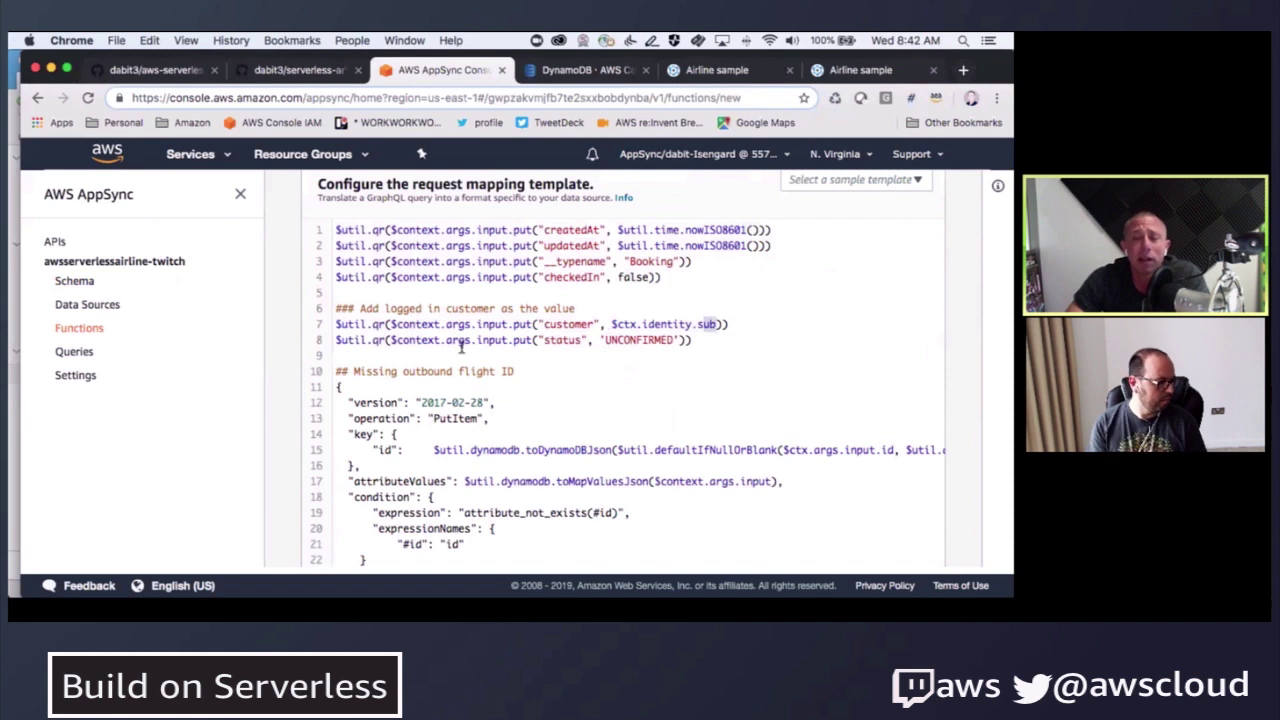
pyautogui.doubleClick(552, 341)
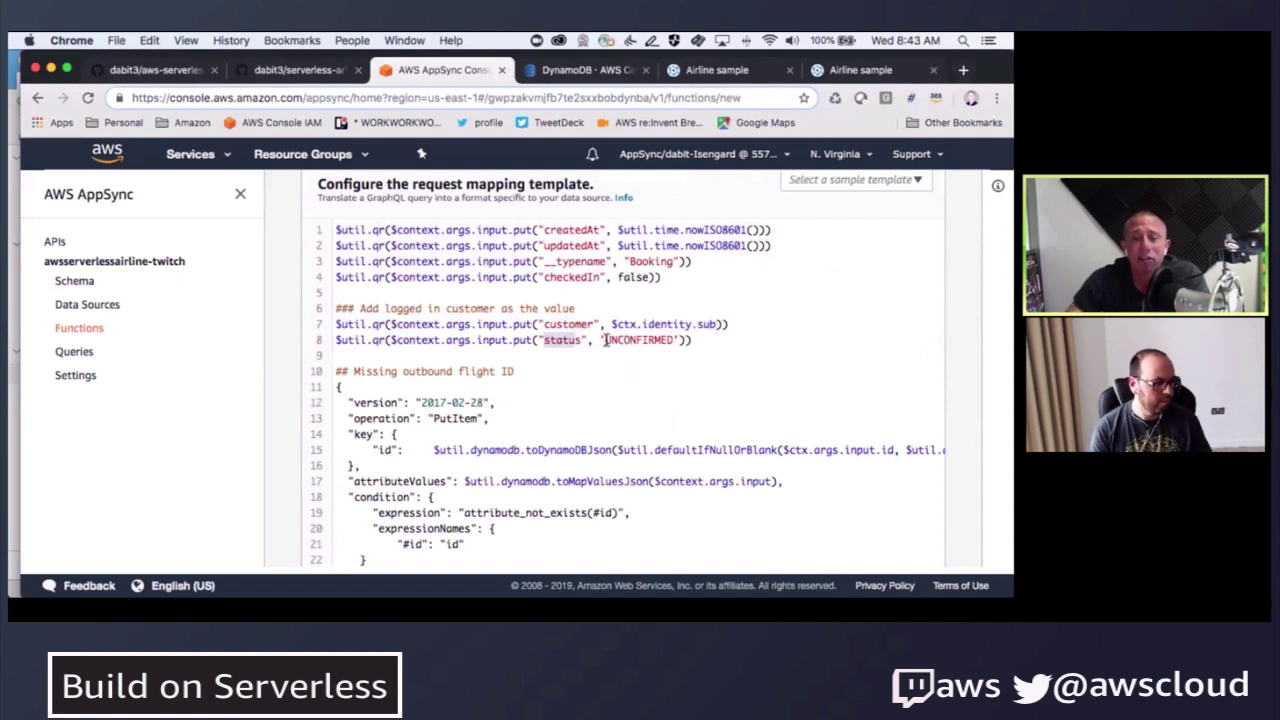
pyautogui.moveTo(604, 340); pyautogui.dragTo(664, 341)
# - Review the request template's opening lines and the PutItem request body on lines 11–24
pyautogui.scroll(-1, 518, 362)
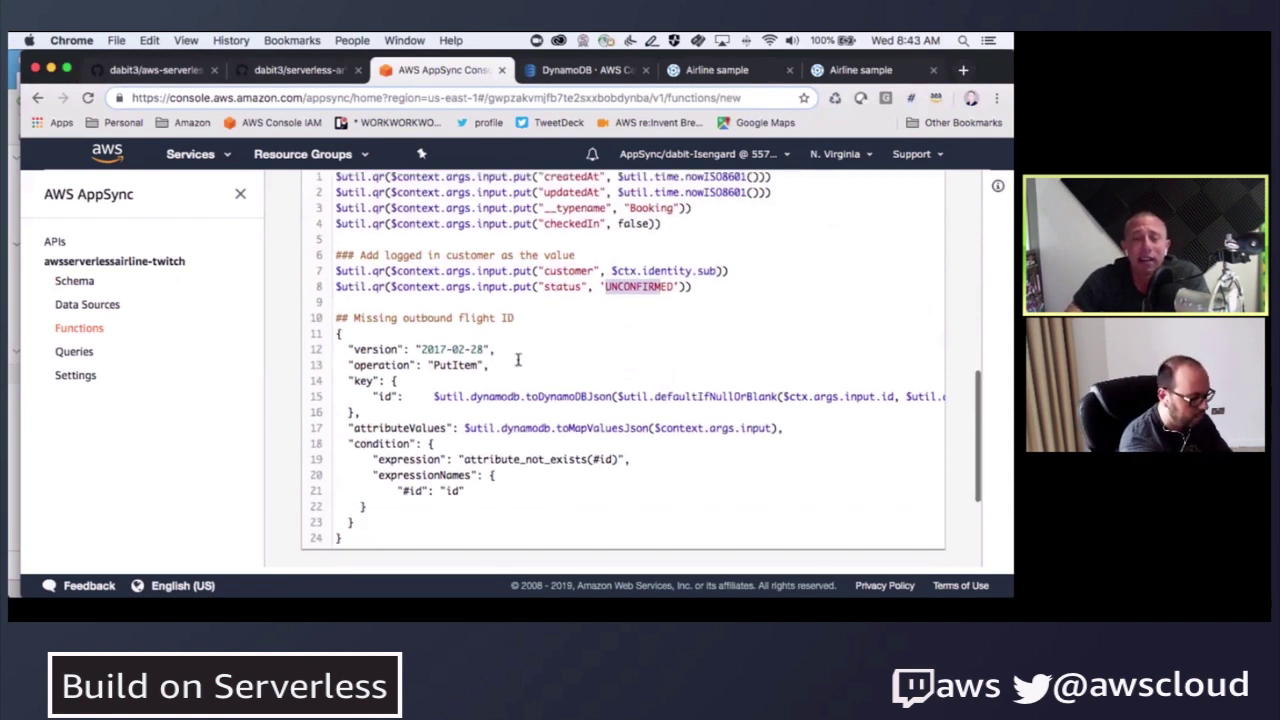
pyautogui.click(543, 310)
pyautogui.moveTo(340, 300); pyautogui.dragTo(347, 178)
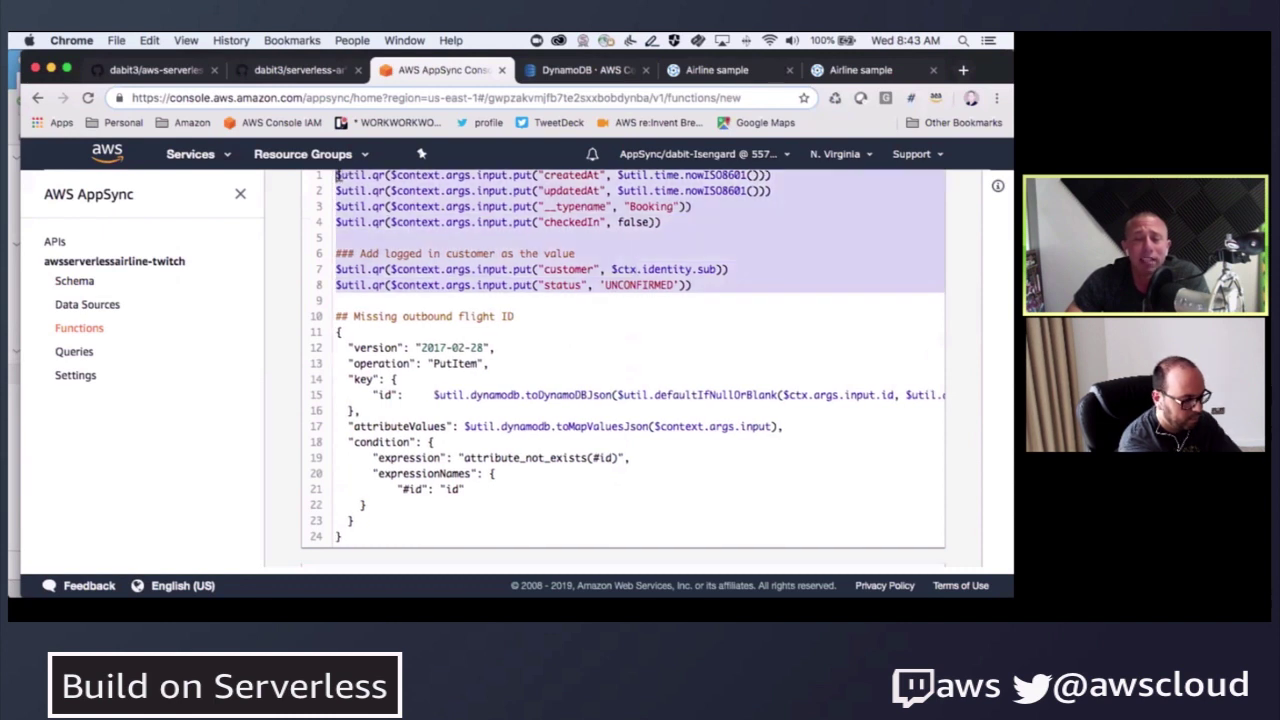
pyautogui.click(390, 237)
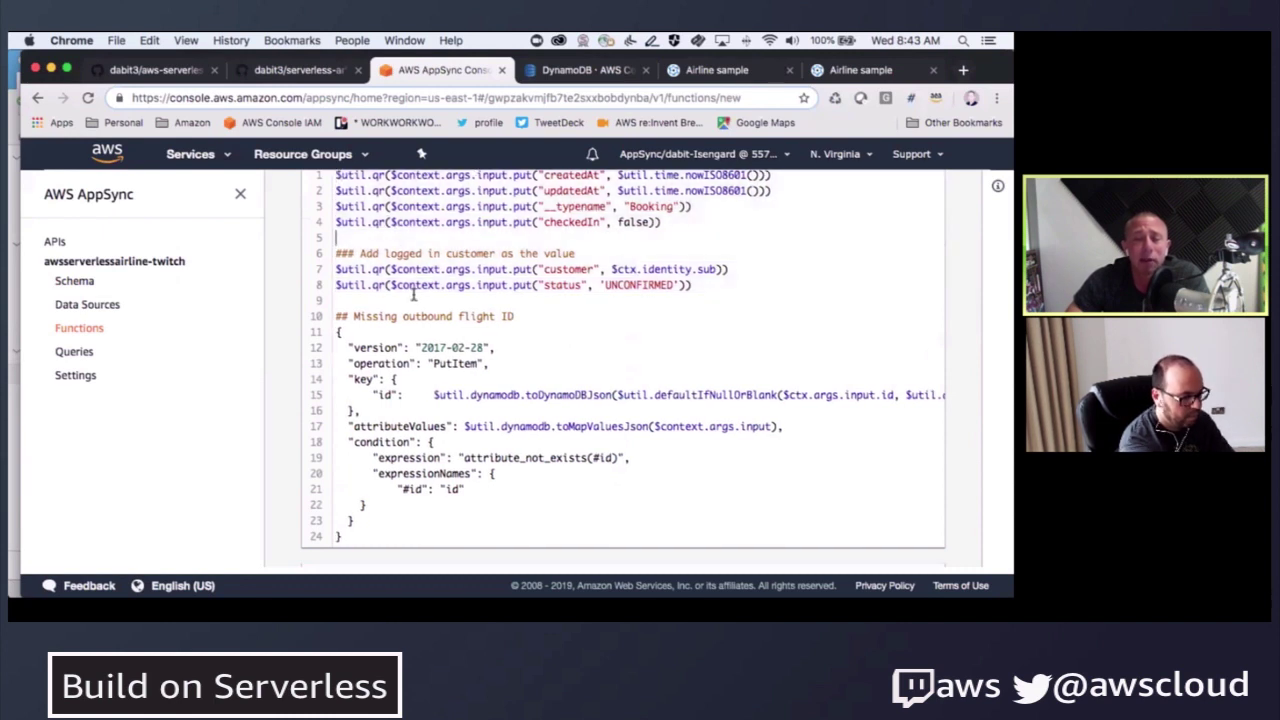
pyautogui.scroll(-2, 400, 300)
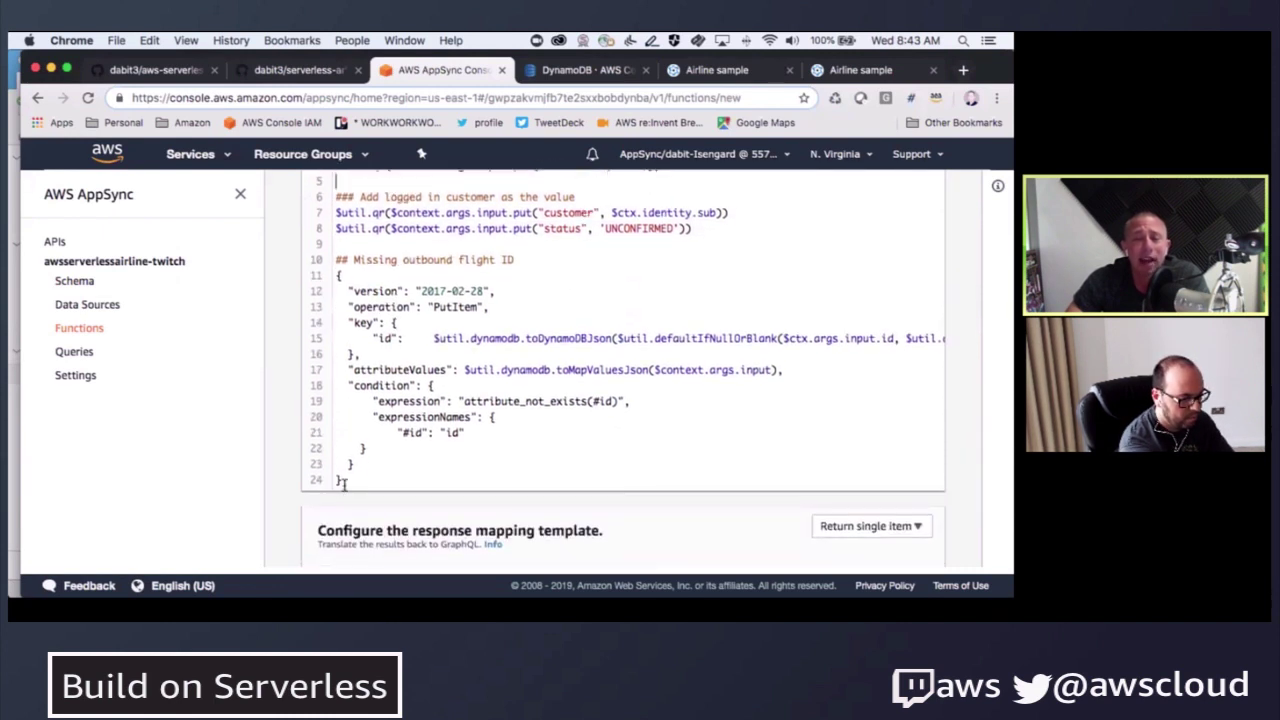
pyautogui.moveTo(342, 482); pyautogui.dragTo(298, 268)
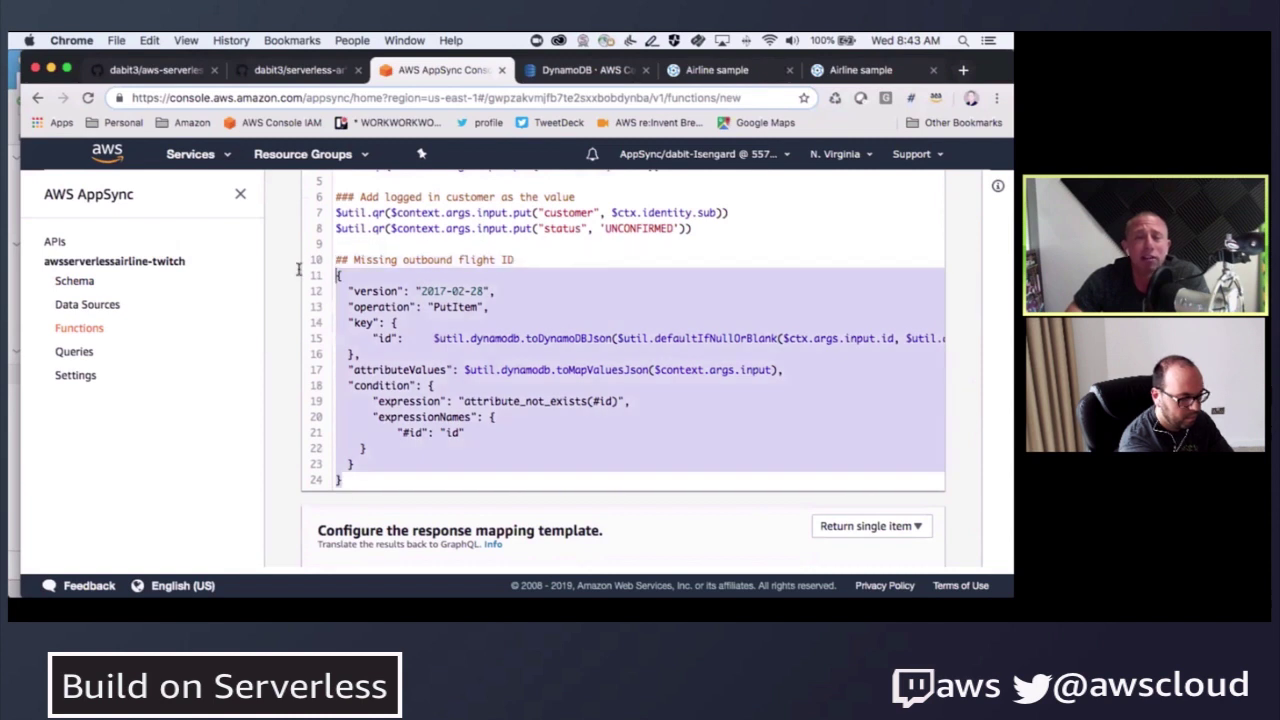
pyautogui.click(446, 260)
pyautogui.scroll(-1, 460, 300)
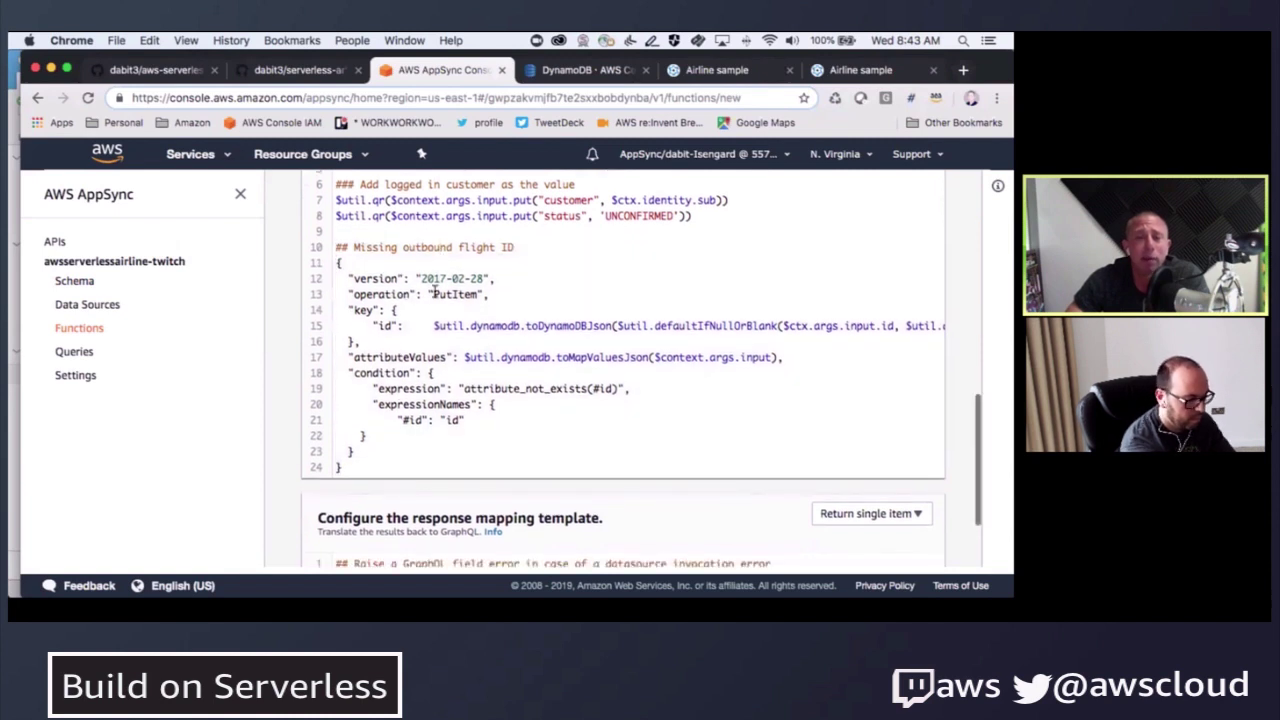
pyautogui.moveTo(433, 294); pyautogui.dragTo(484, 295)
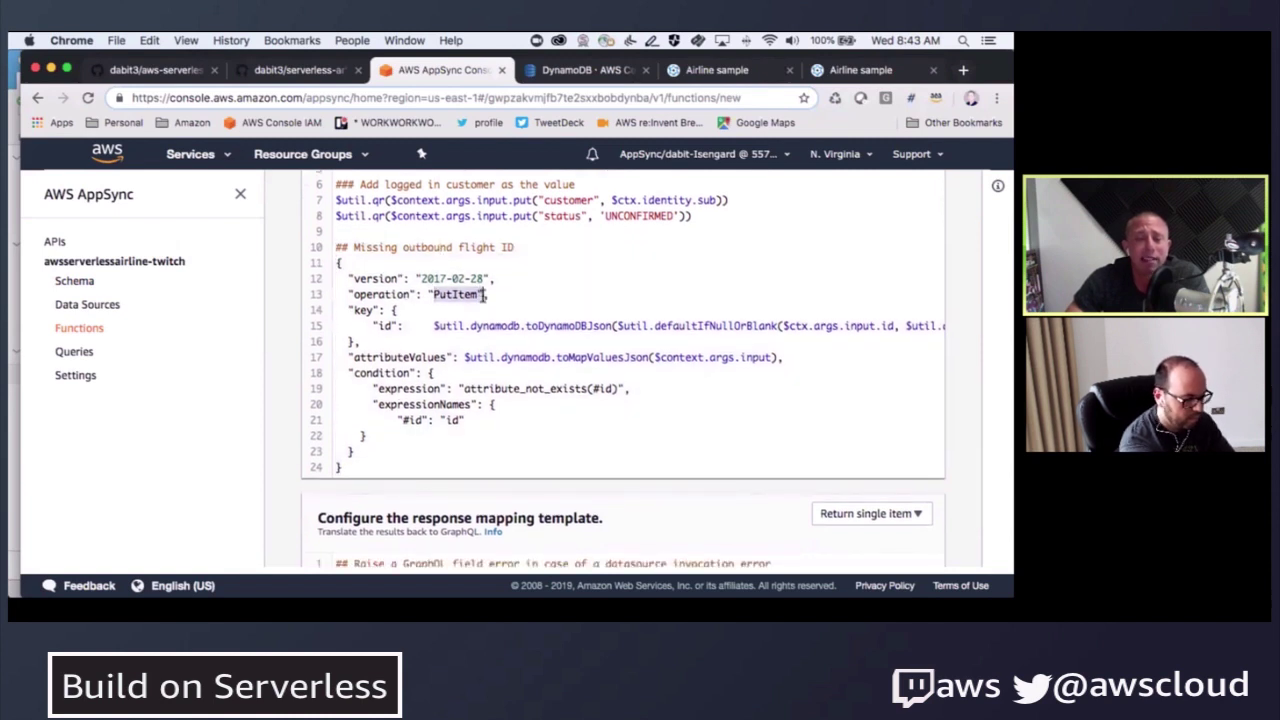
# - Remove the extra spaces before the id value on line 15 of the PutItem template
pyautogui.click(423, 325)
pyautogui.press('BackSpace')
pyautogui.press('BackSpace')
pyautogui.press('BackSpace')
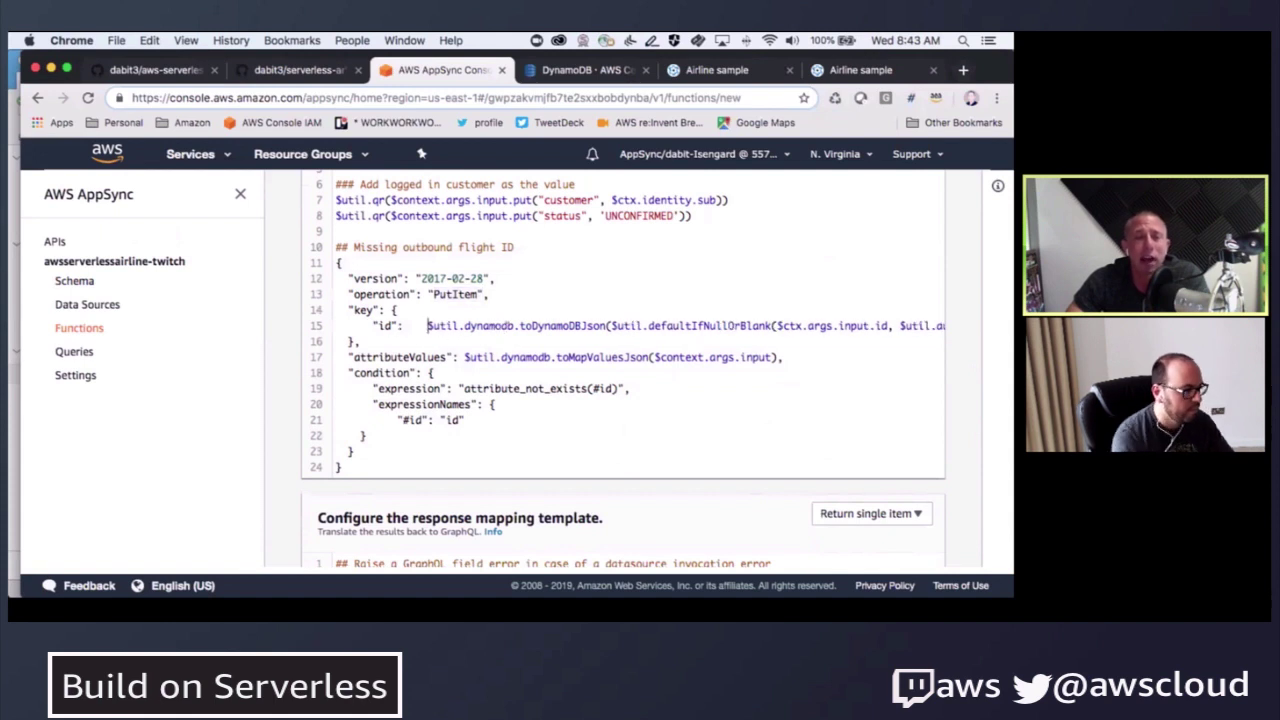
pyautogui.click(758, 325)
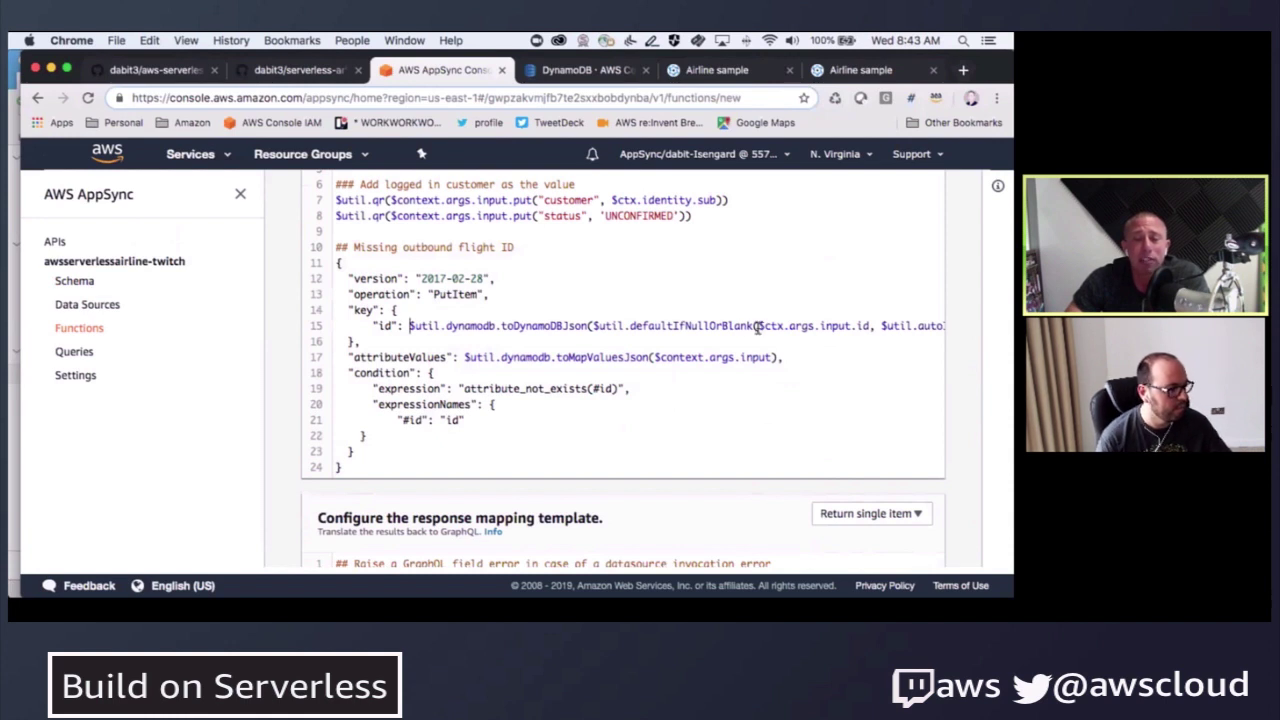
pyautogui.moveTo(822, 325); pyautogui.dragTo(932, 325)
pyautogui.hscroll(1, 858, 328)
pyautogui.hscroll(-1, 648, 346)
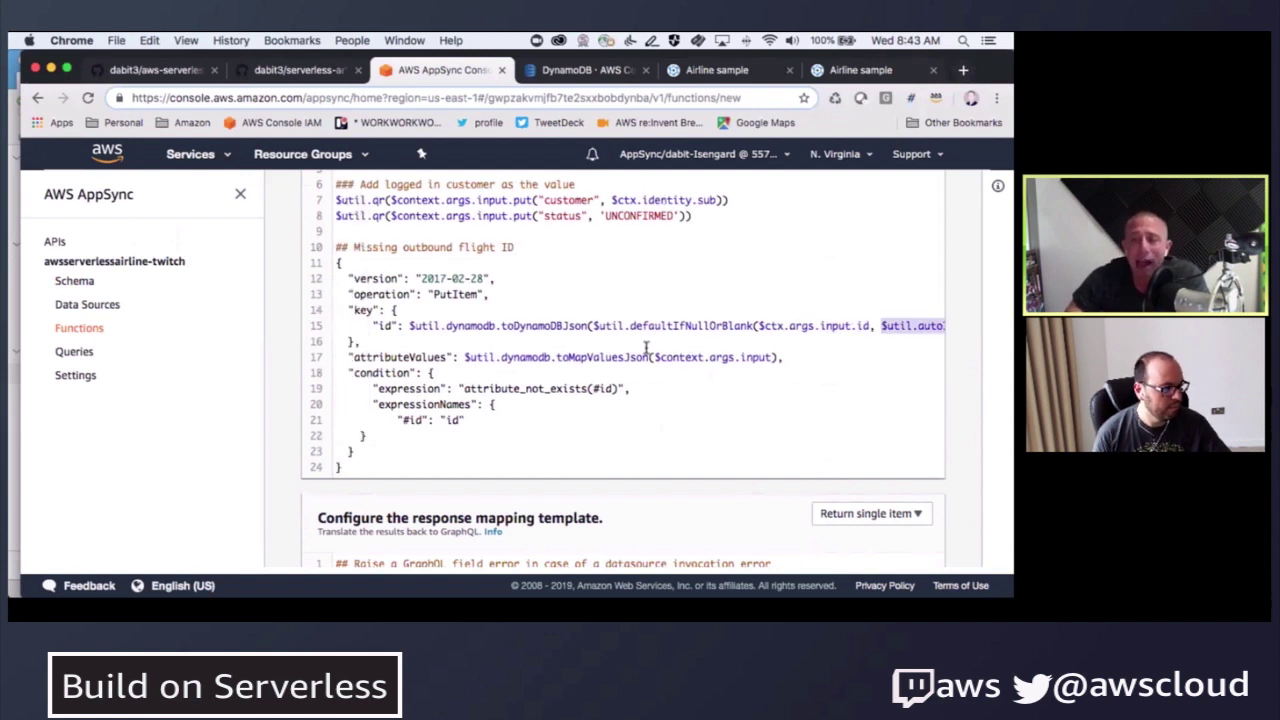
pyautogui.click(598, 388)
# - Check attributeValues uses $context.args.input and review the attribute_not_exists condition block
pyautogui.moveTo(352, 357); pyautogui.dragTo(446, 357)
pyautogui.moveTo(476, 216); pyautogui.dragTo(507, 216)
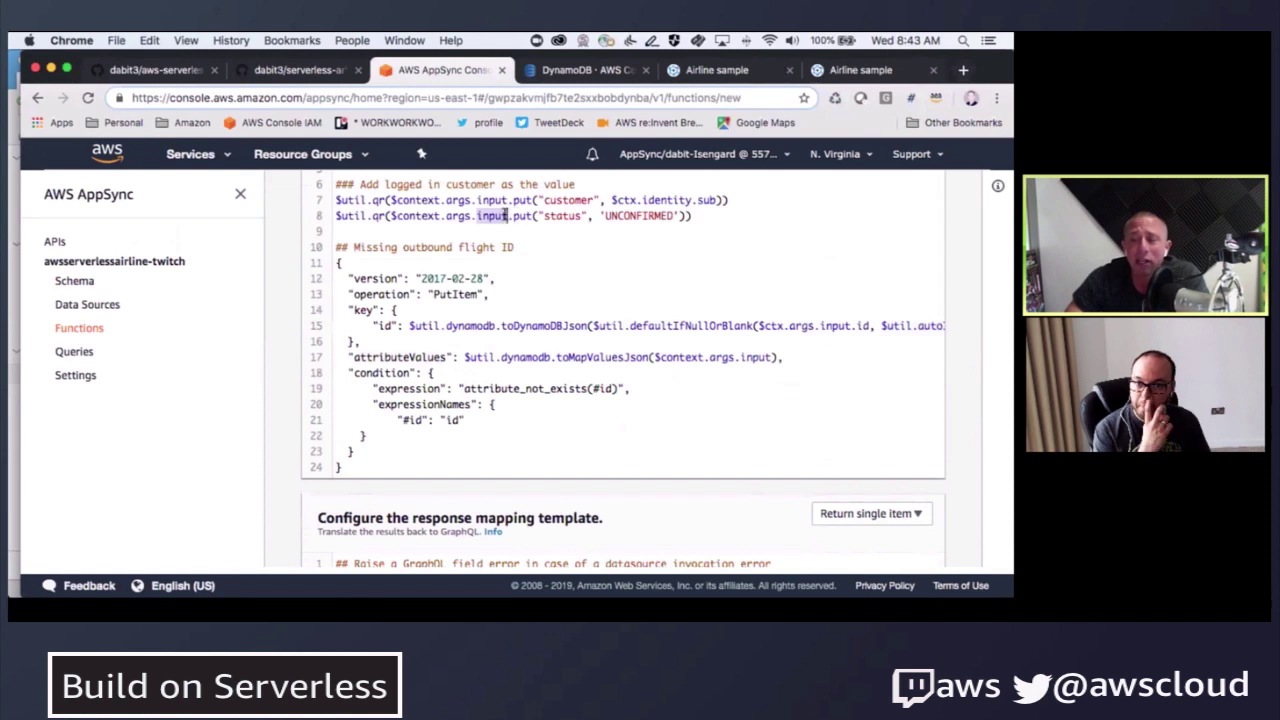
pyautogui.moveTo(740, 357); pyautogui.dragTo(774, 357)
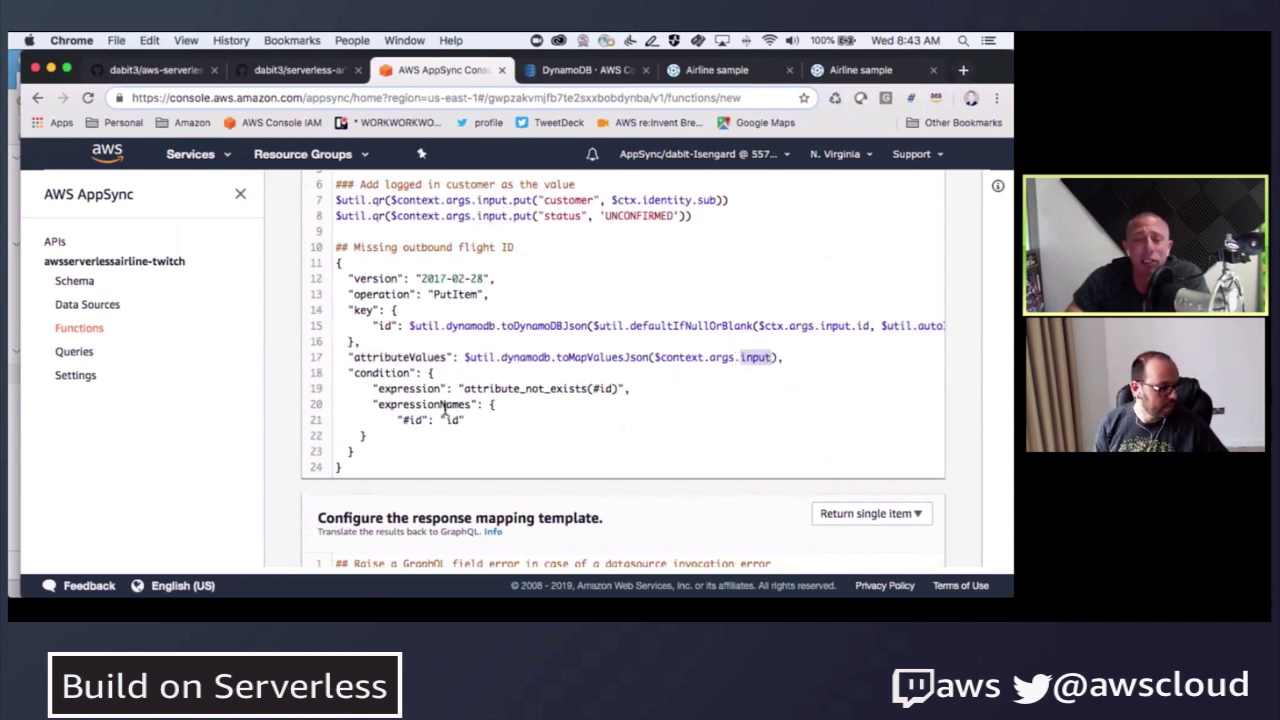
pyautogui.moveTo(336, 372); pyautogui.dragTo(372, 440)
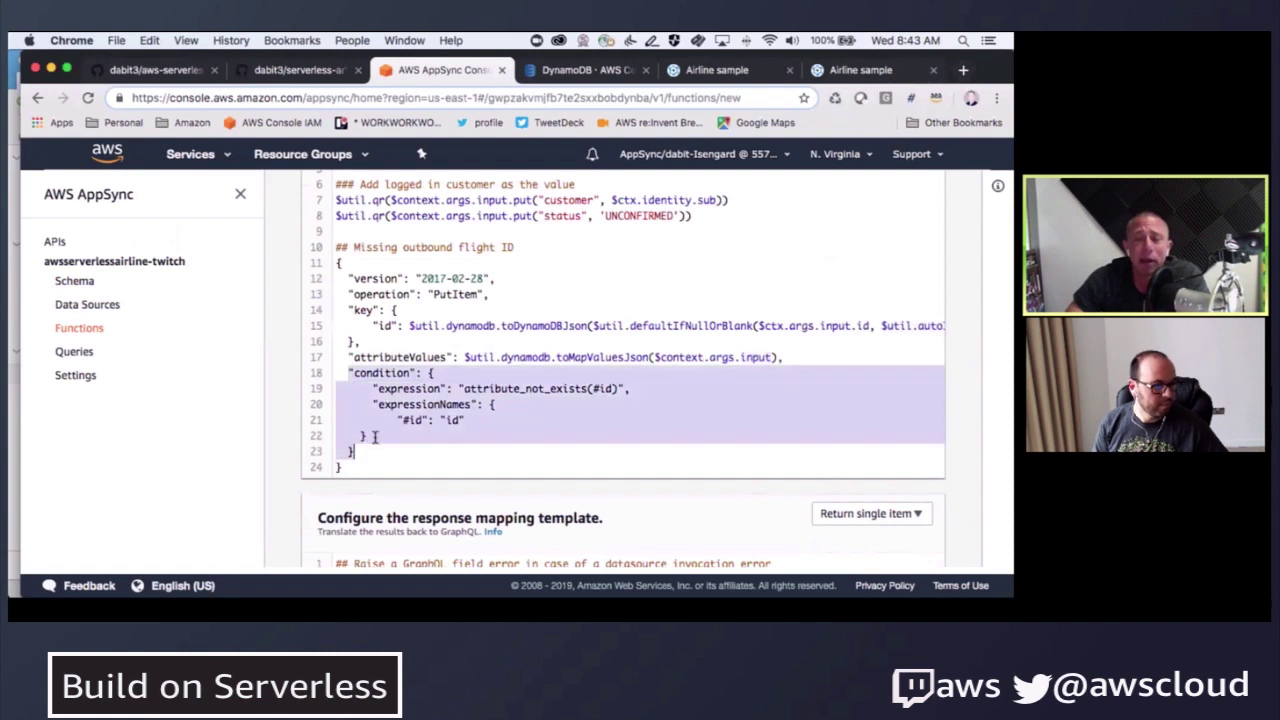
pyautogui.click(380, 405)
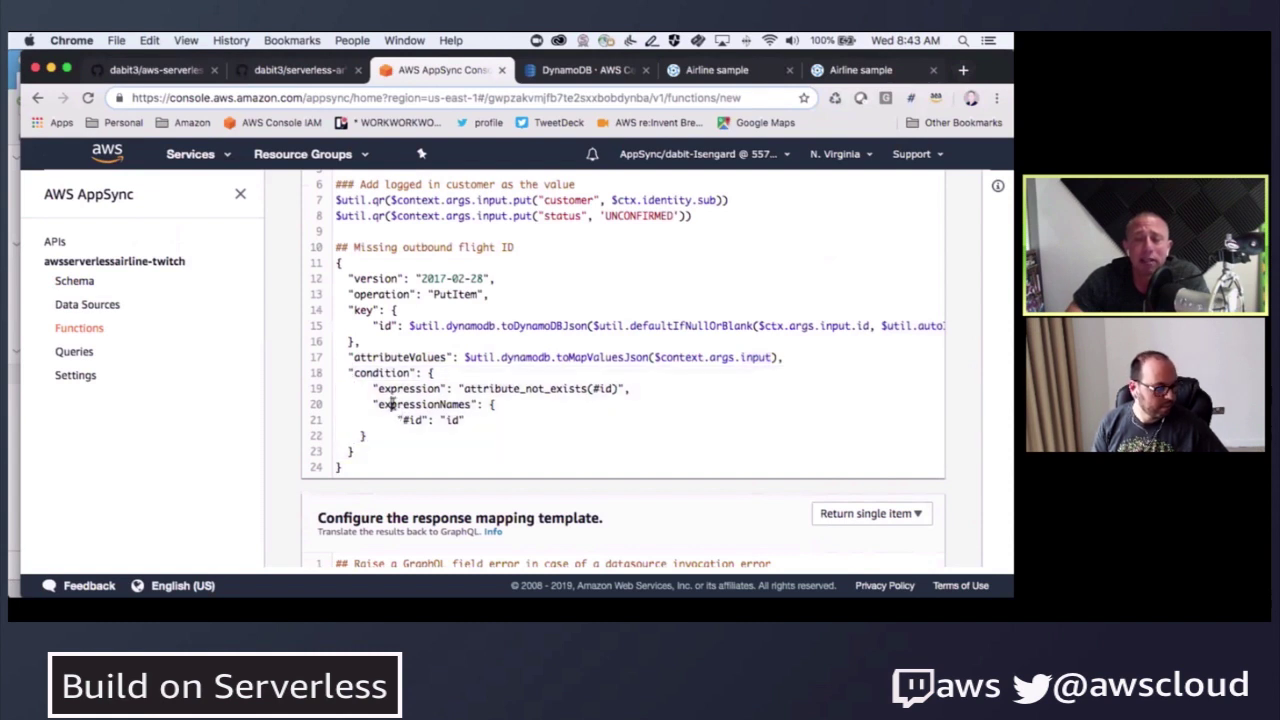
pyautogui.scroll(-3, 395, 403)
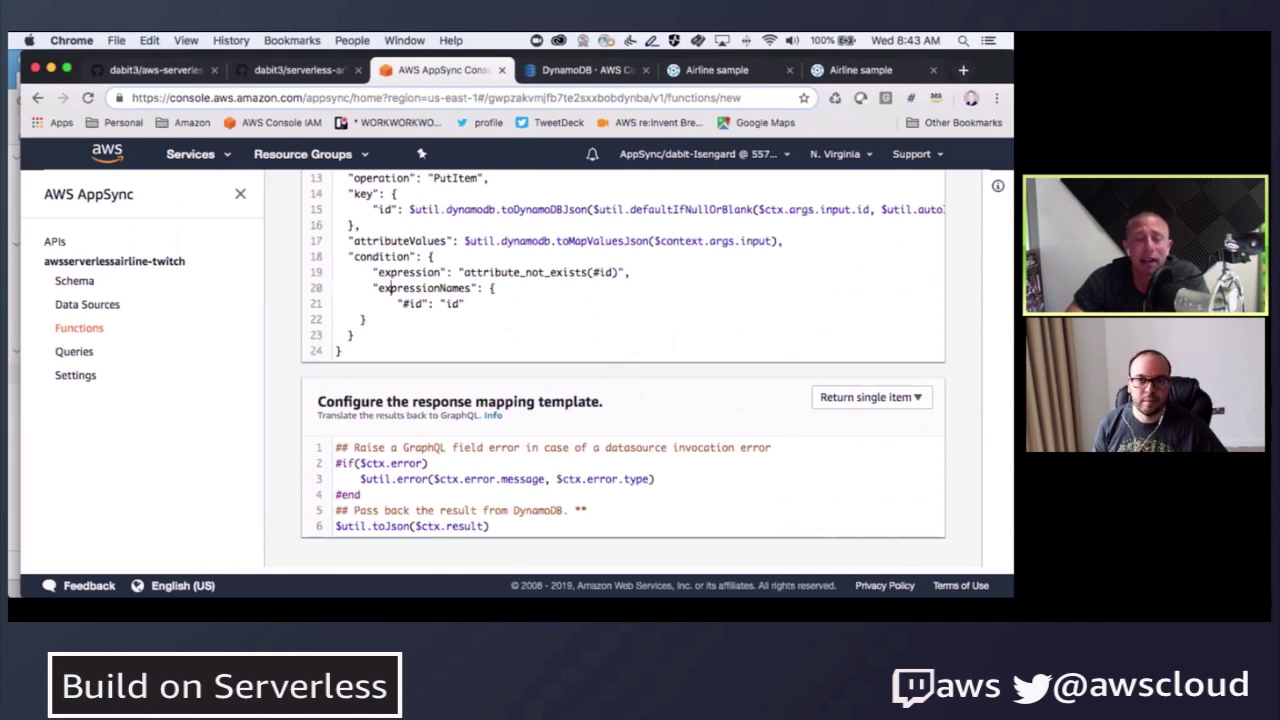
# - Delete the response template's first comment line and create the ReserveBooking function
pyautogui.press('super+Tab')
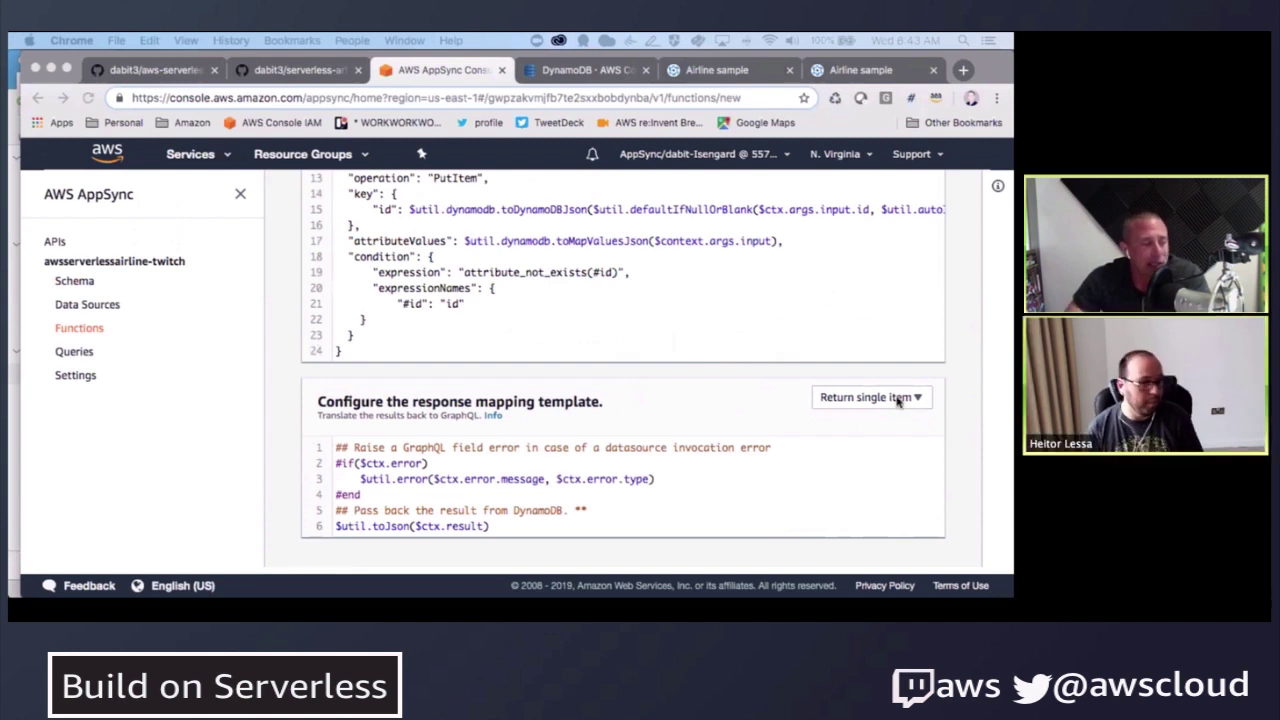
pyautogui.click(548, 500)
pyautogui.press('super+d')
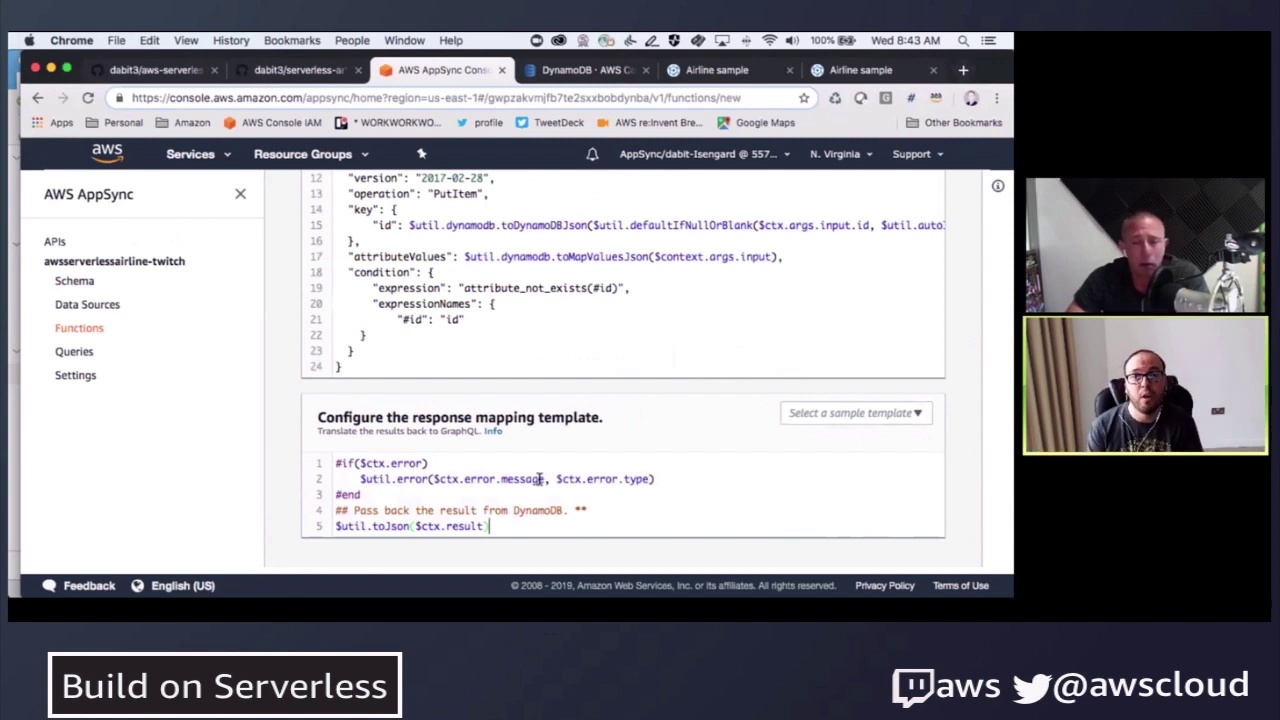
pyautogui.scroll(6, 700, 422)
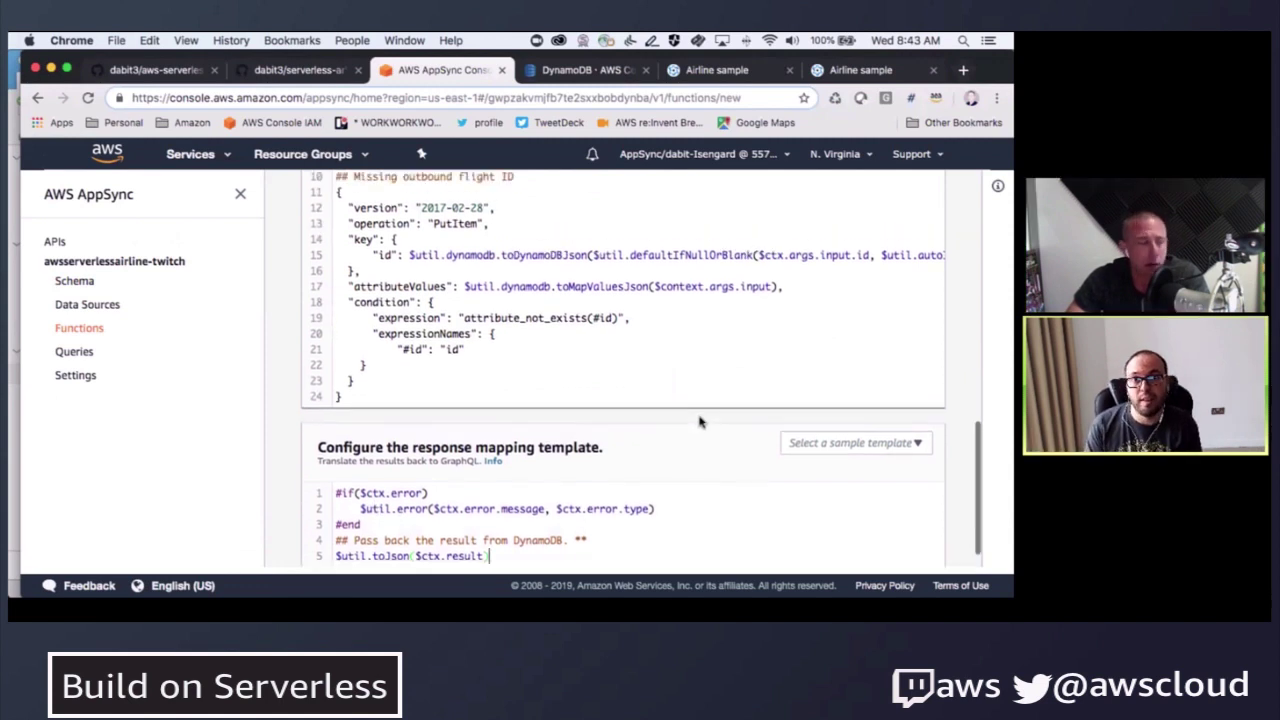
pyautogui.scroll(10, 943, 212)
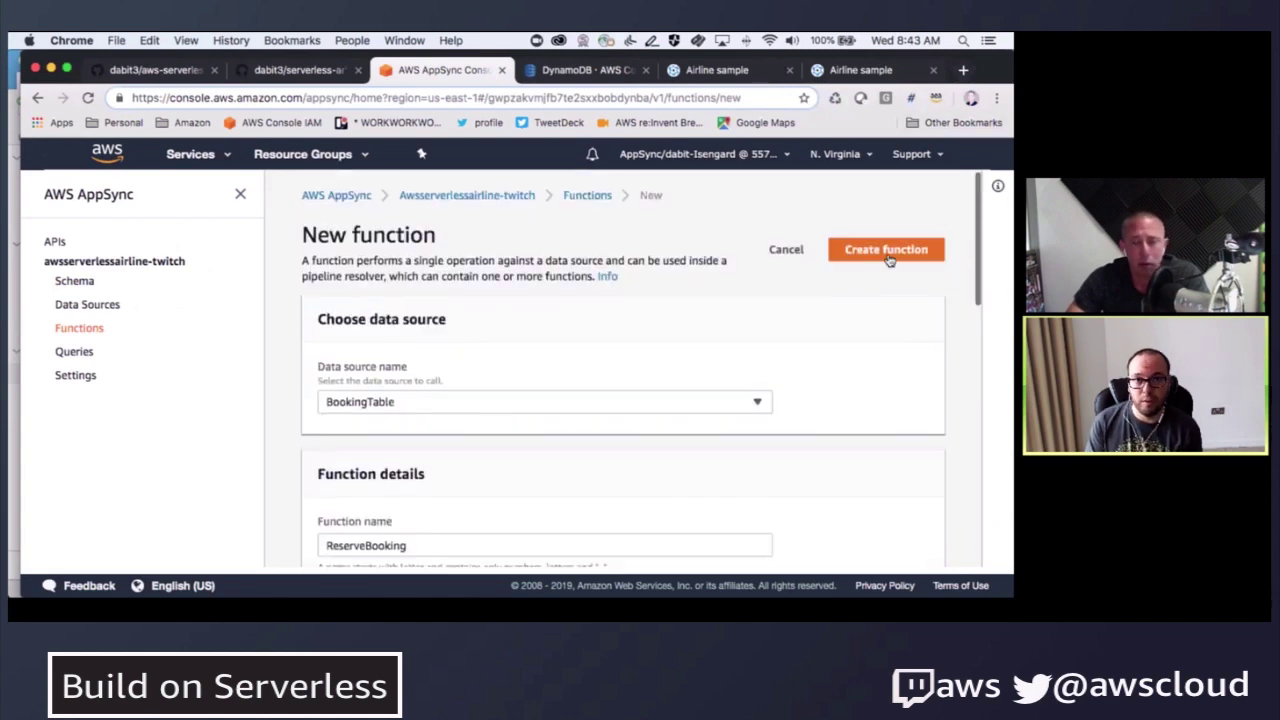
pyautogui.click(886, 250)
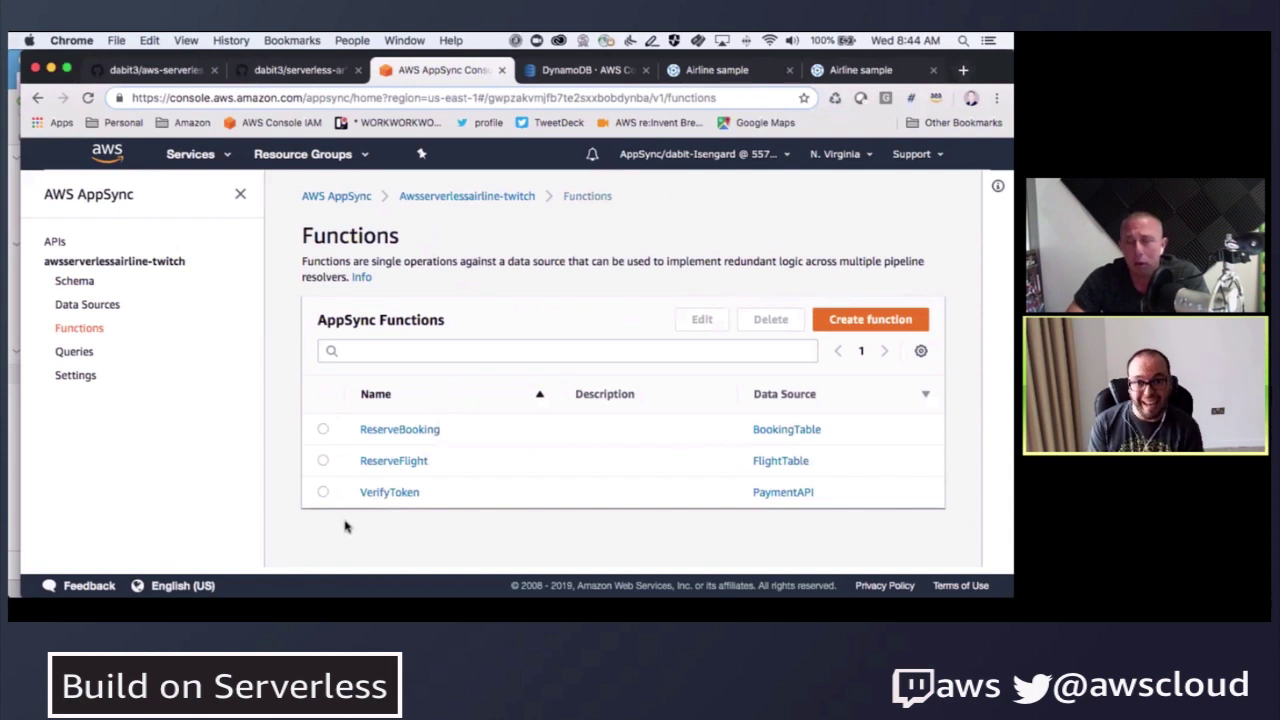
# - Filter the schema's resolvers by 'mutation' and attach a resolver to processBooking
pyautogui.click(76, 283)
pyautogui.click(868, 348)
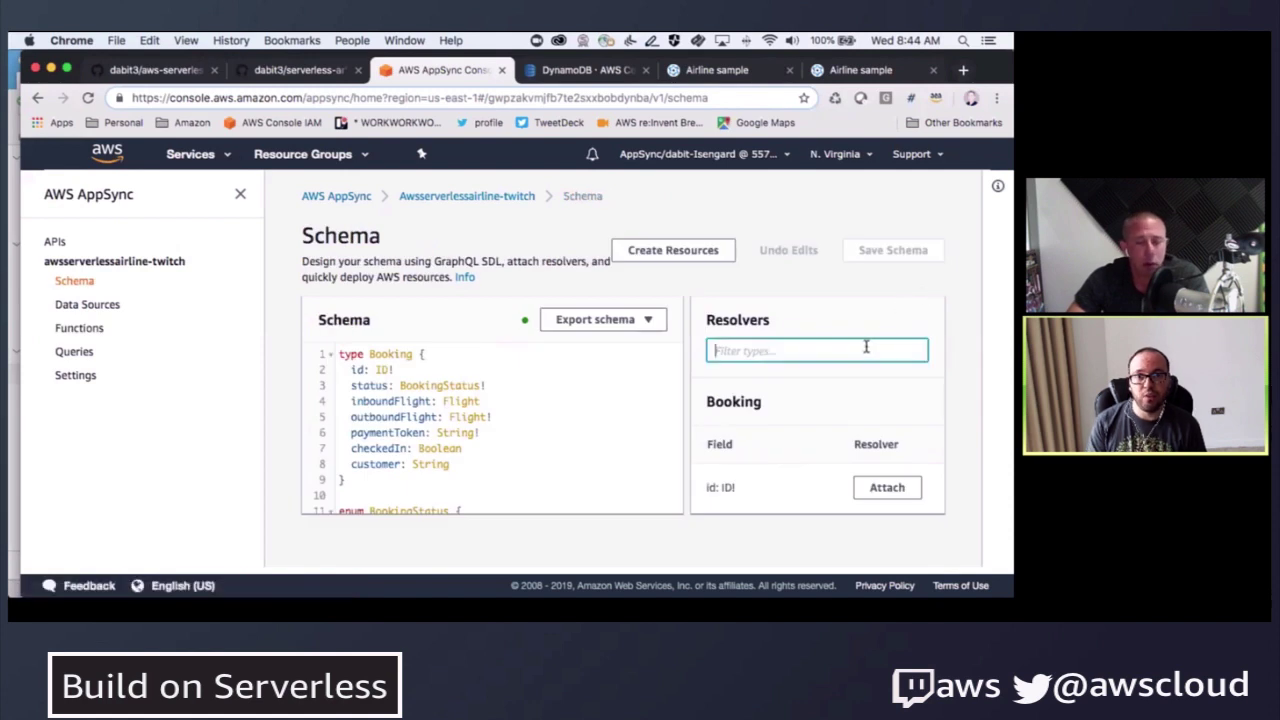
pyautogui.write('mutation')
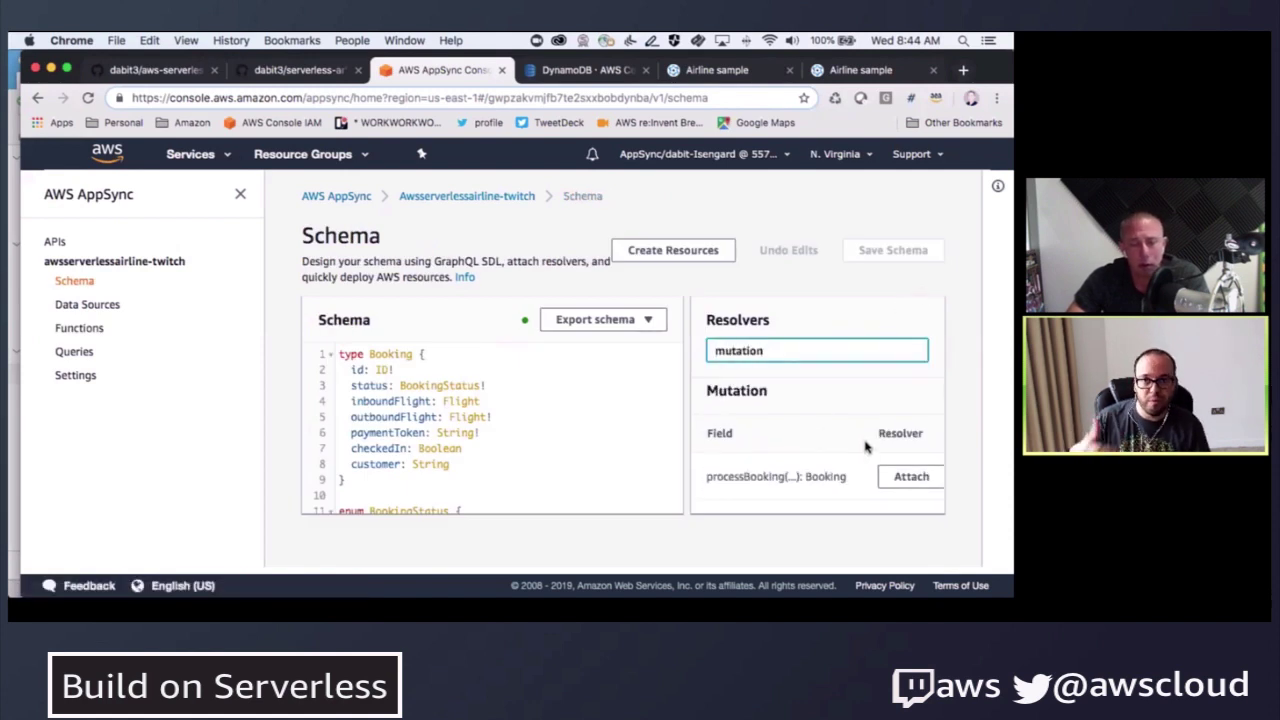
pyautogui.click(908, 453)
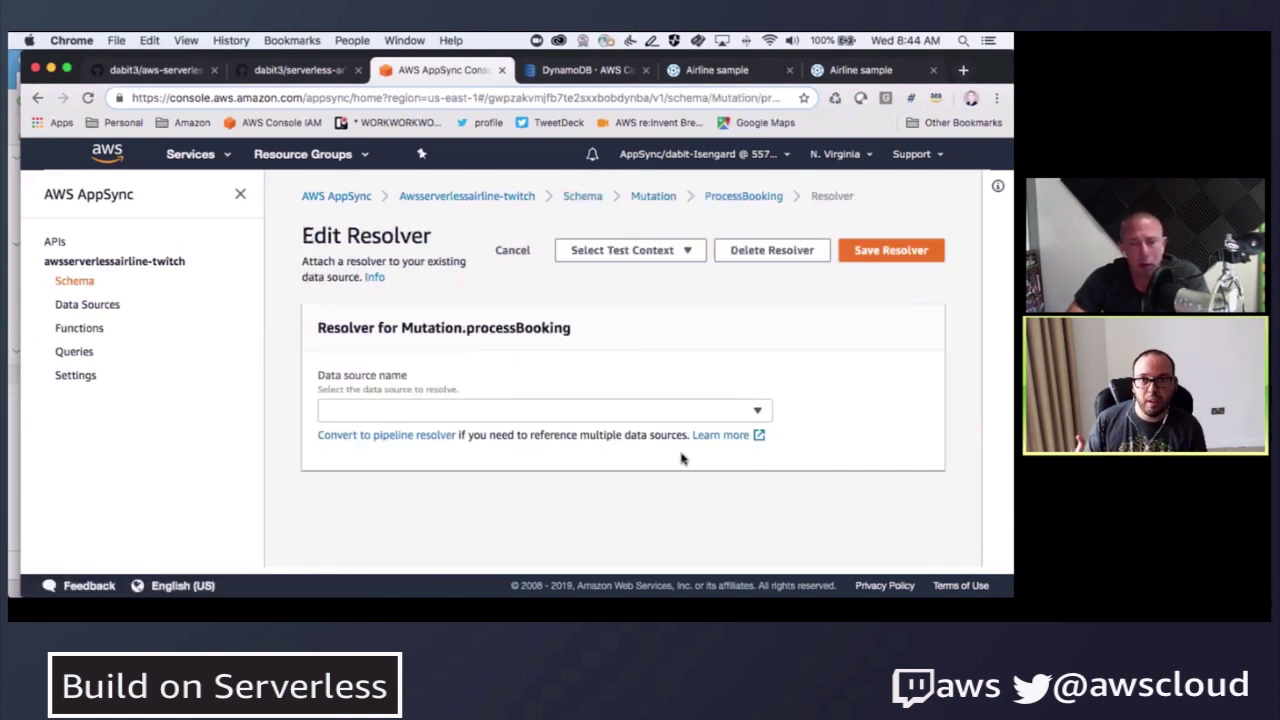
# - Convert to a pipeline resolver and replace the before template's comments with three $util.qr stash lines
pyautogui.click(386, 434)
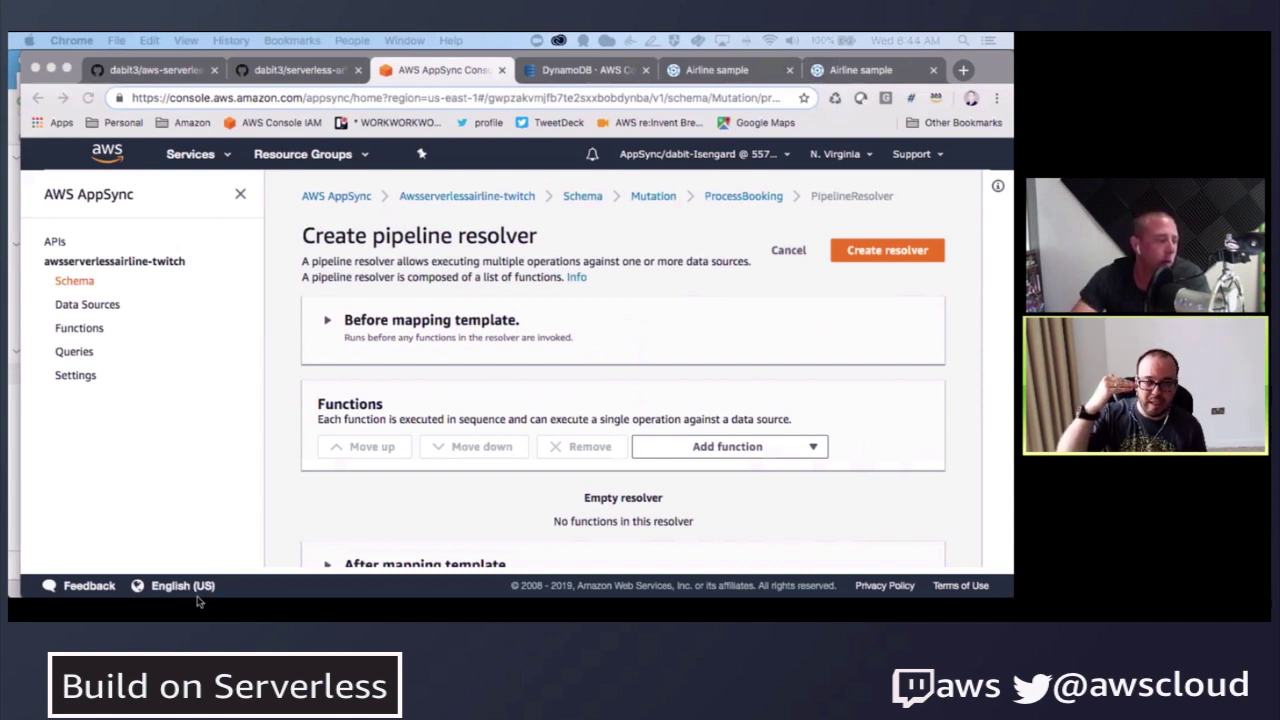
pyautogui.click(326, 322)
pyautogui.click(326, 322)
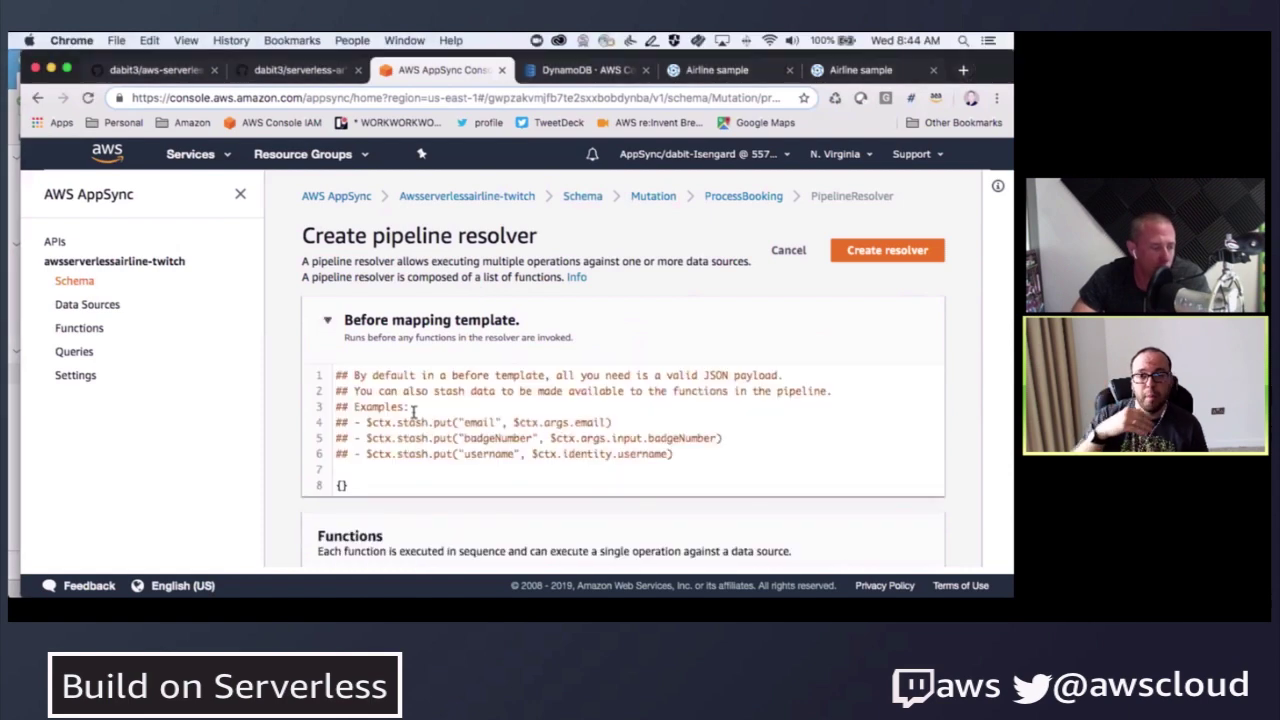
pyautogui.moveTo(748, 472); pyautogui.dragTo(238, 374)
pyautogui.write('$util.qr($ctx.stash.put("outboundFlightId", $ctx.args.input.bookingOutboundFlightId)) $util.qr($ctx.stash.put("paymentToken", $ctx.args.input.paymentToken)) $util.qr($ctx.stash.put("customer", $ctx.identity.sub))')
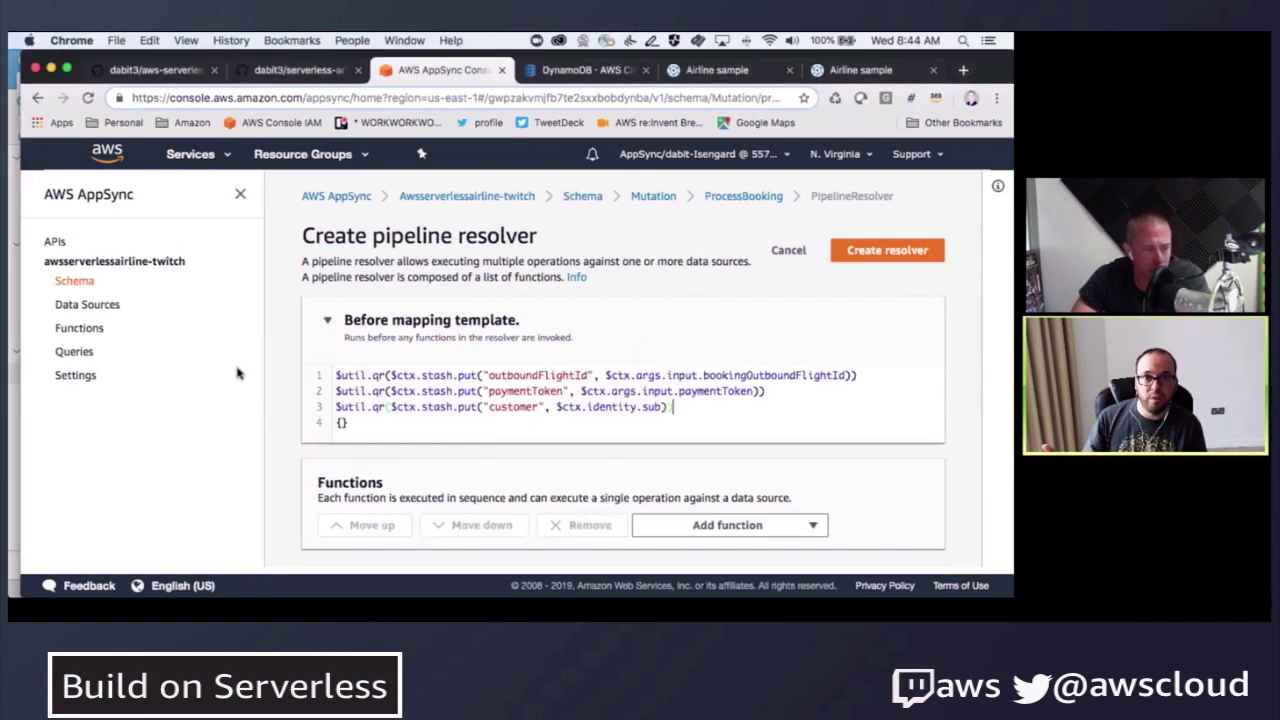
pyautogui.scroll(-3, 430, 385)
pyautogui.click(713, 448)
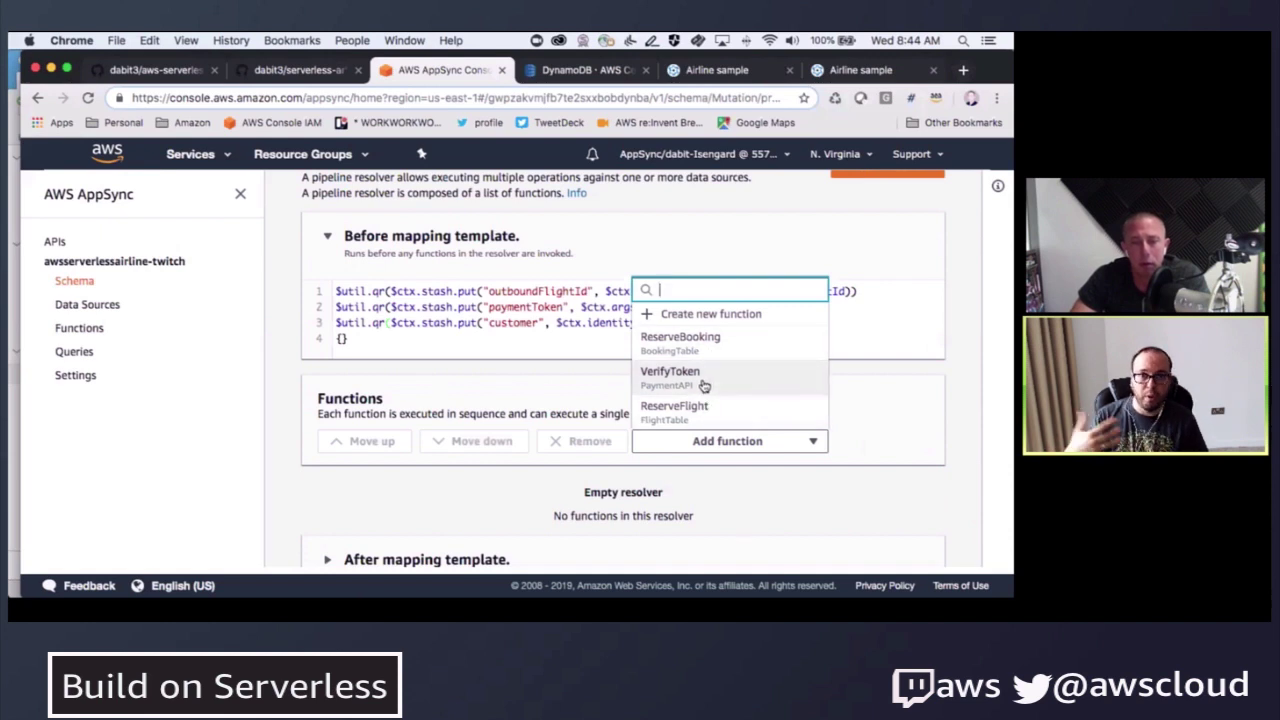
# - Add VerifyToken, ReserveFlight and ReserveBooking to the pipeline in that order
pyautogui.click(706, 386)
pyautogui.scroll(-5, 588, 412)
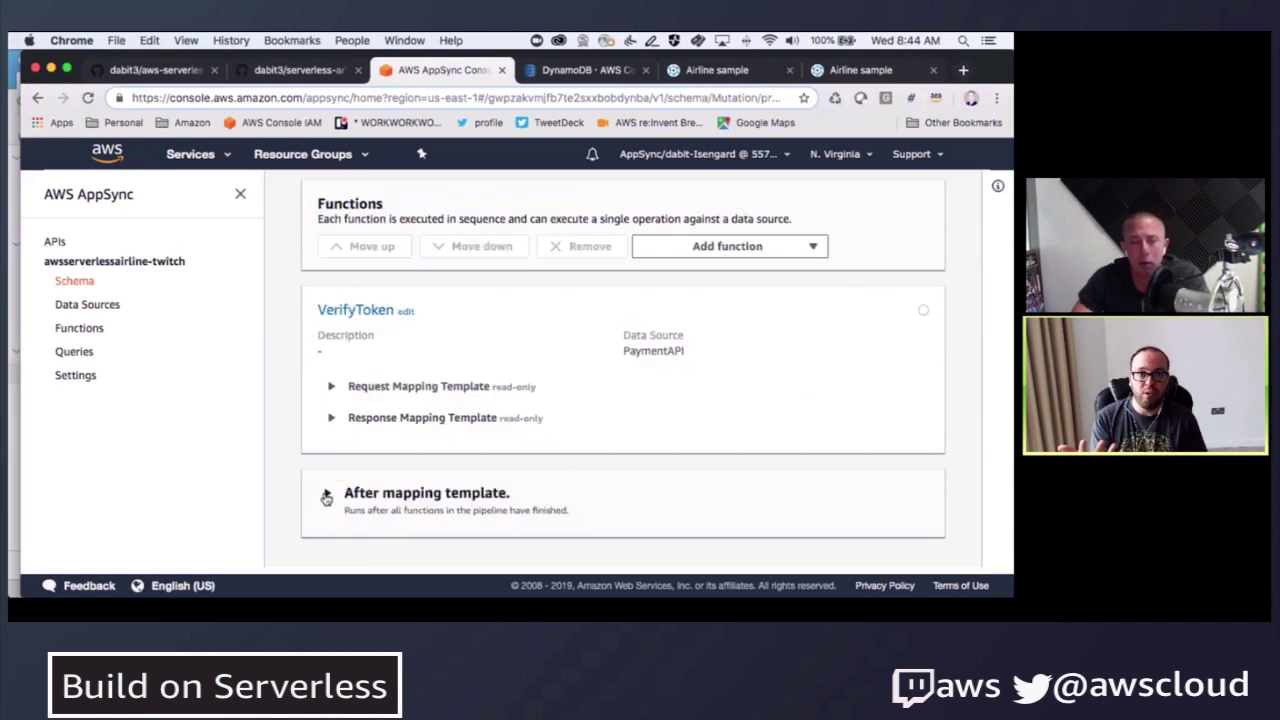
pyautogui.click(727, 246)
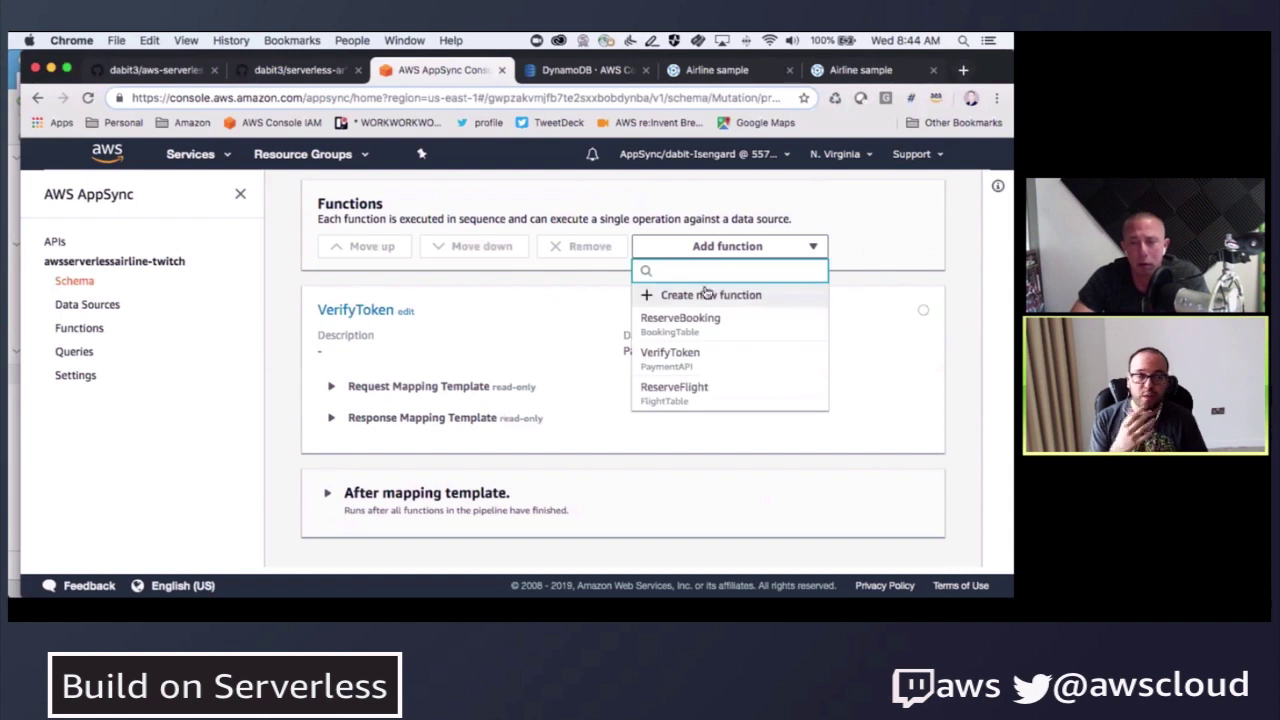
pyautogui.click(697, 391)
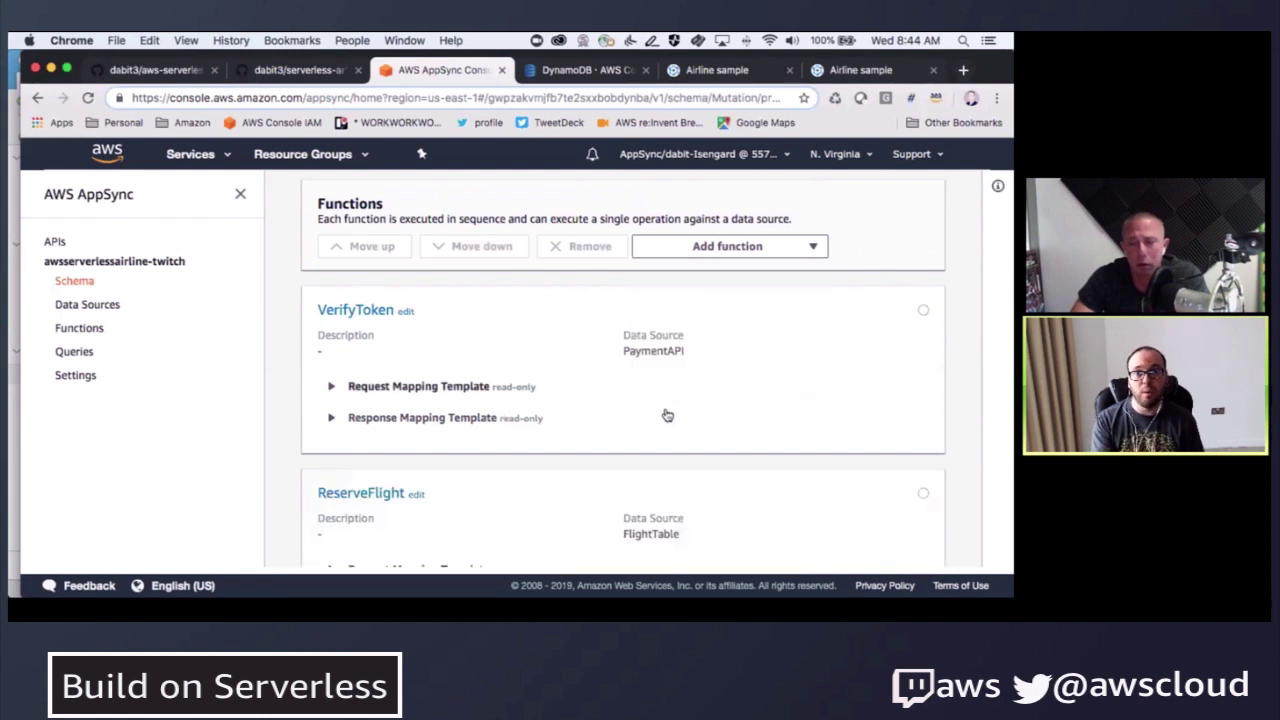
pyautogui.scroll(-2, 734, 234)
pyautogui.scroll(1, 735, 230)
pyautogui.click(735, 230)
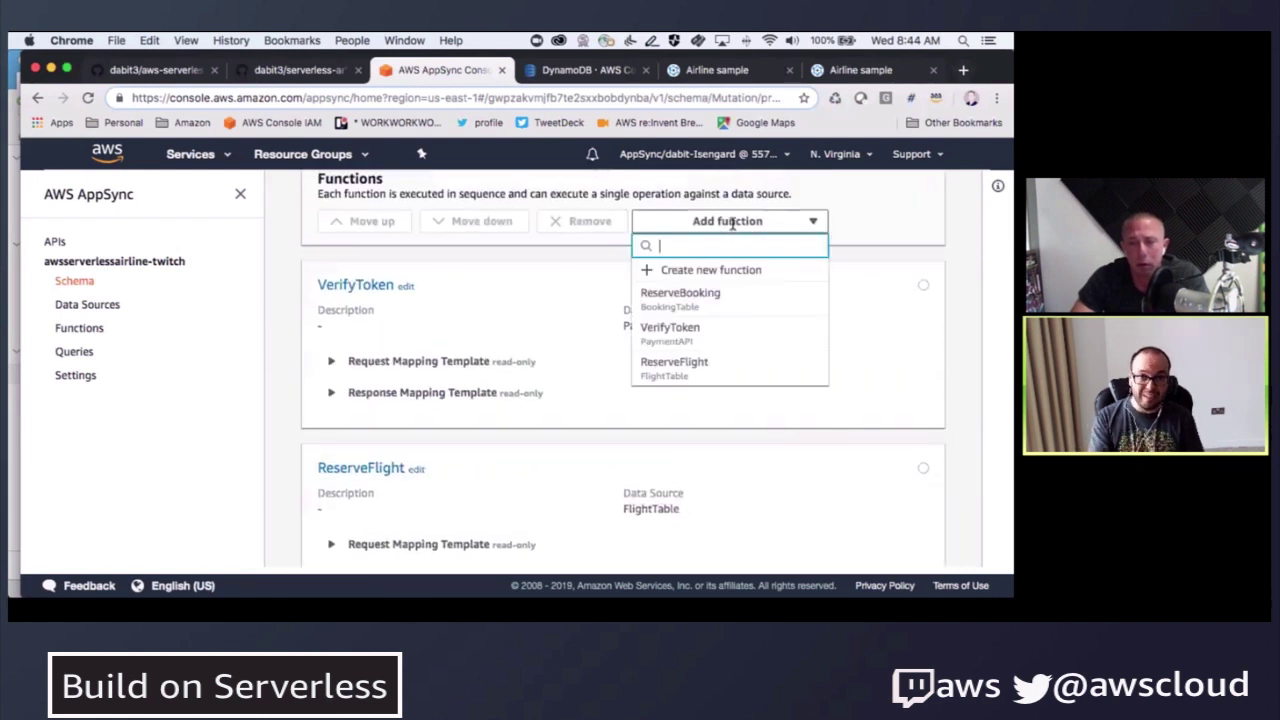
pyautogui.click(676, 290)
pyautogui.scroll(-5, 447, 377)
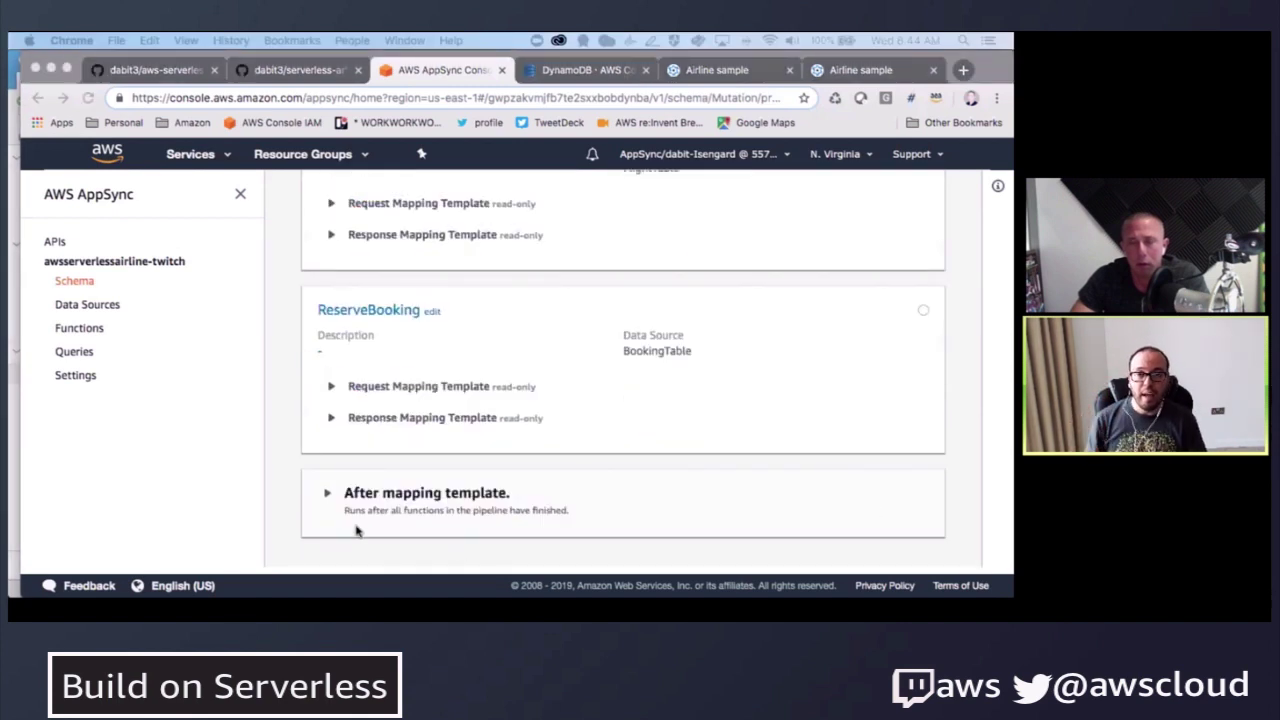
# - Expand the after mapping template and inspect its $util.toJson($ctx.result) line
pyautogui.click(324, 512)
pyautogui.click(327, 493)
pyautogui.scroll(-1, 345, 495)
pyautogui.moveTo(505, 485); pyautogui.dragTo(249, 492)
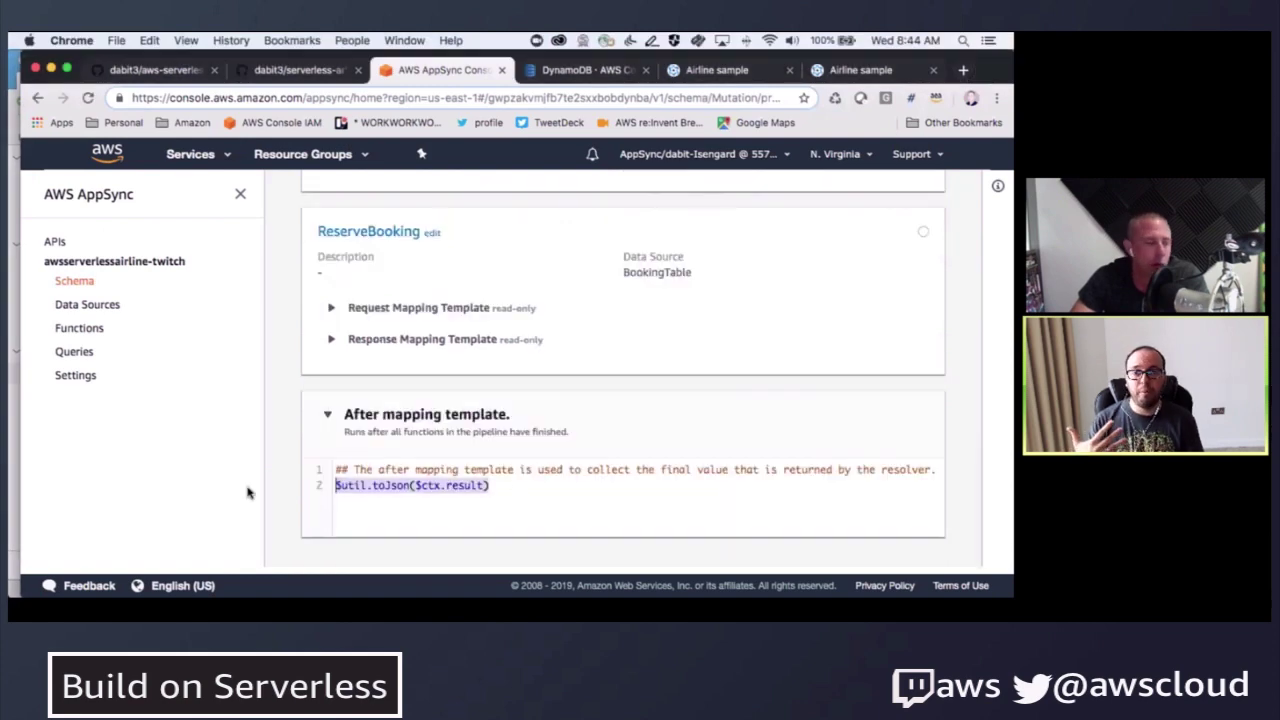
pyautogui.click(249, 492)
pyautogui.scroll(4, 715, 455)
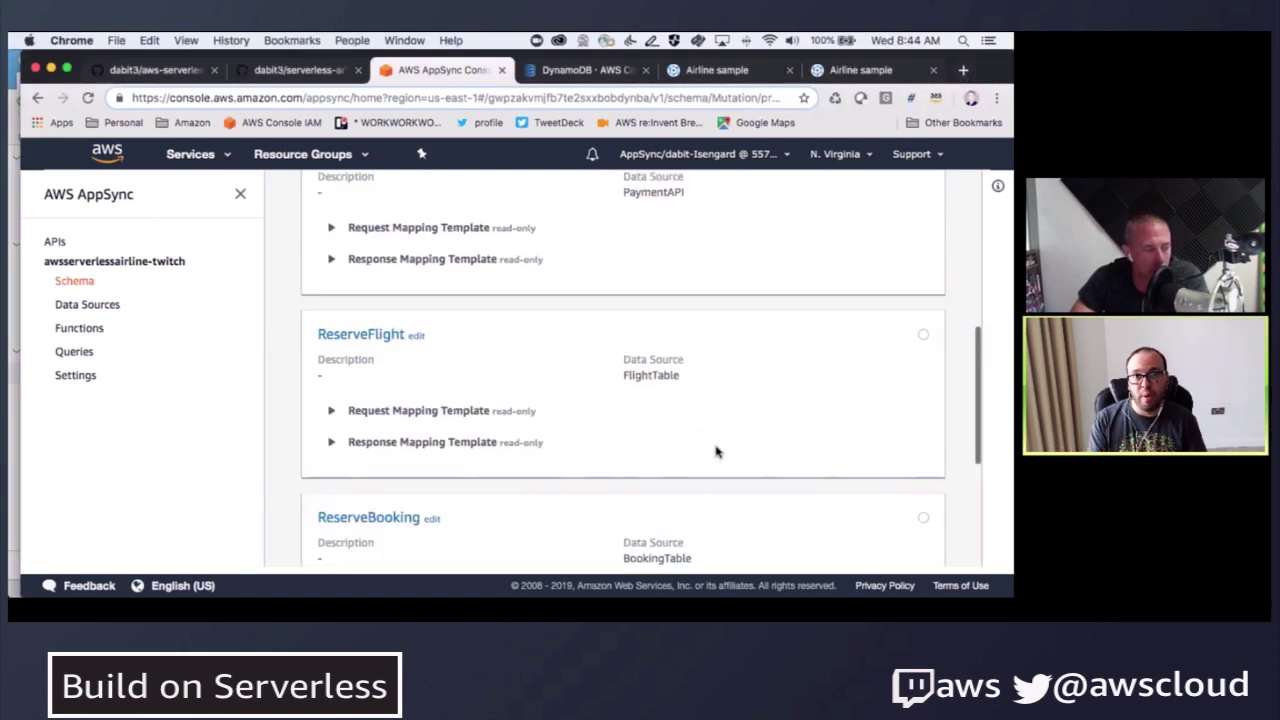
pyautogui.scroll(10, 715, 452)
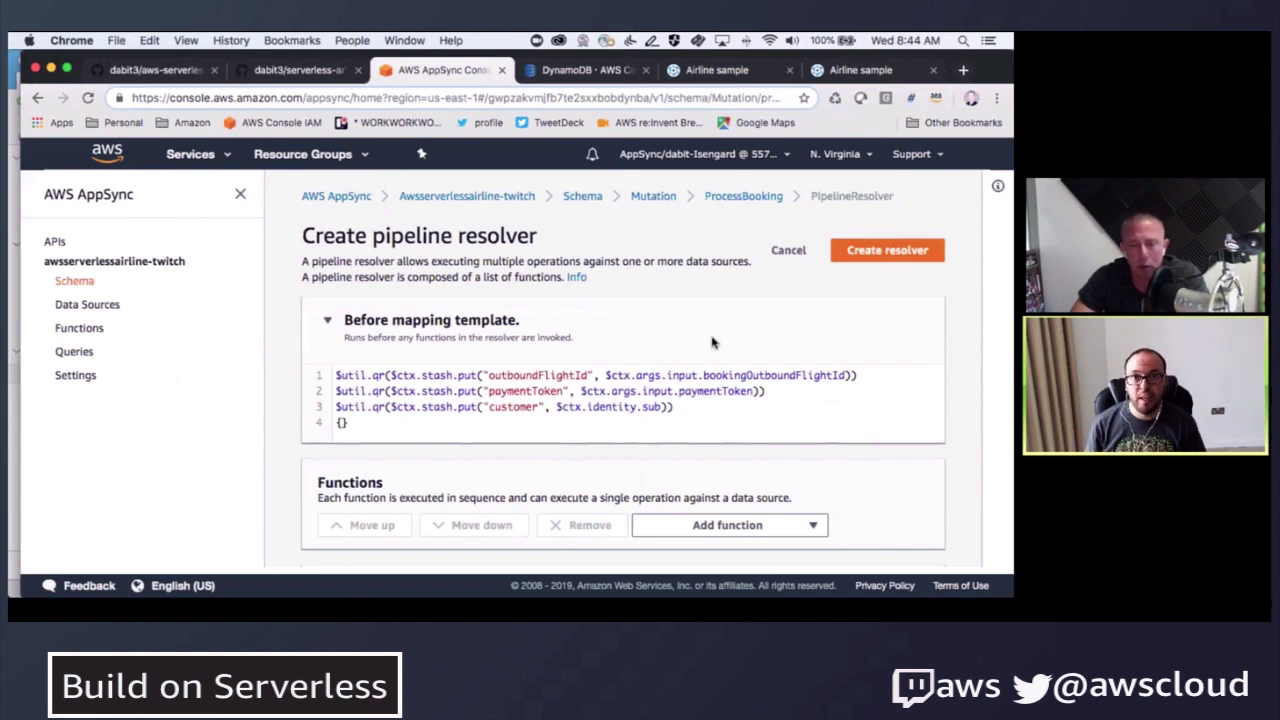
# - Scroll through the finished pipeline, checking the function list without adding anything
pyautogui.scroll(-1, 712, 343)
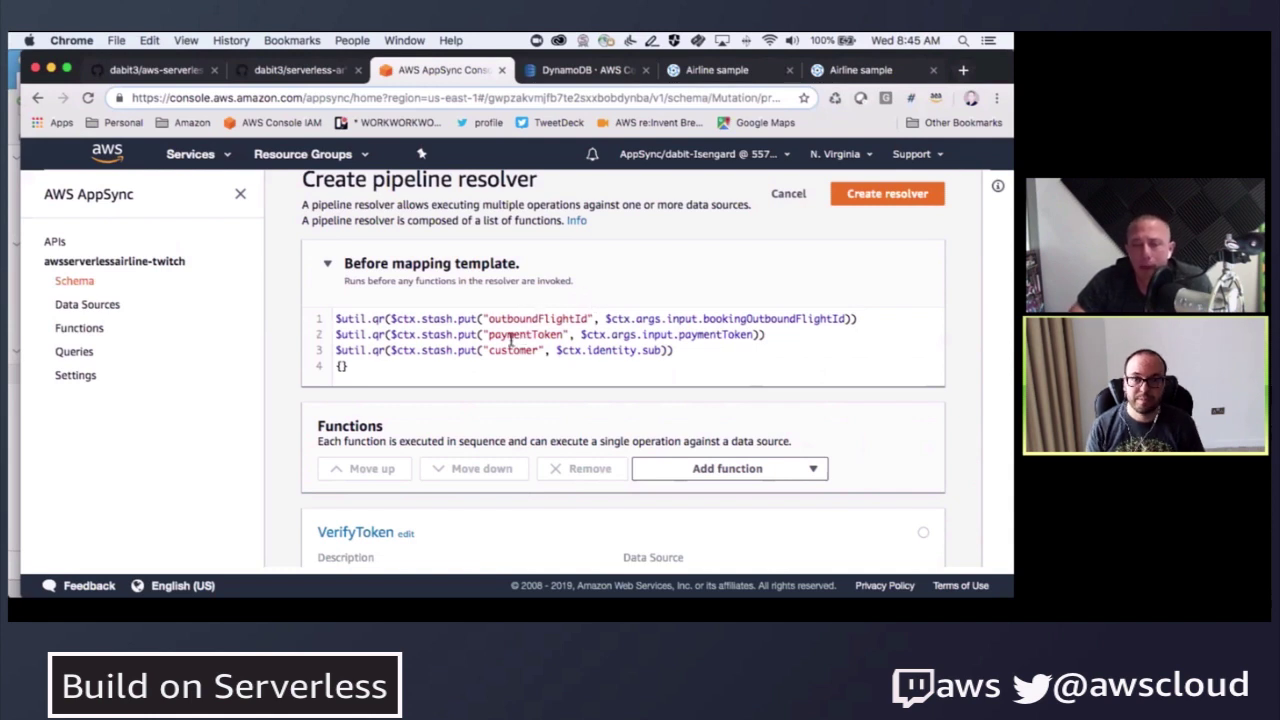
pyautogui.scroll(1, 470, 385)
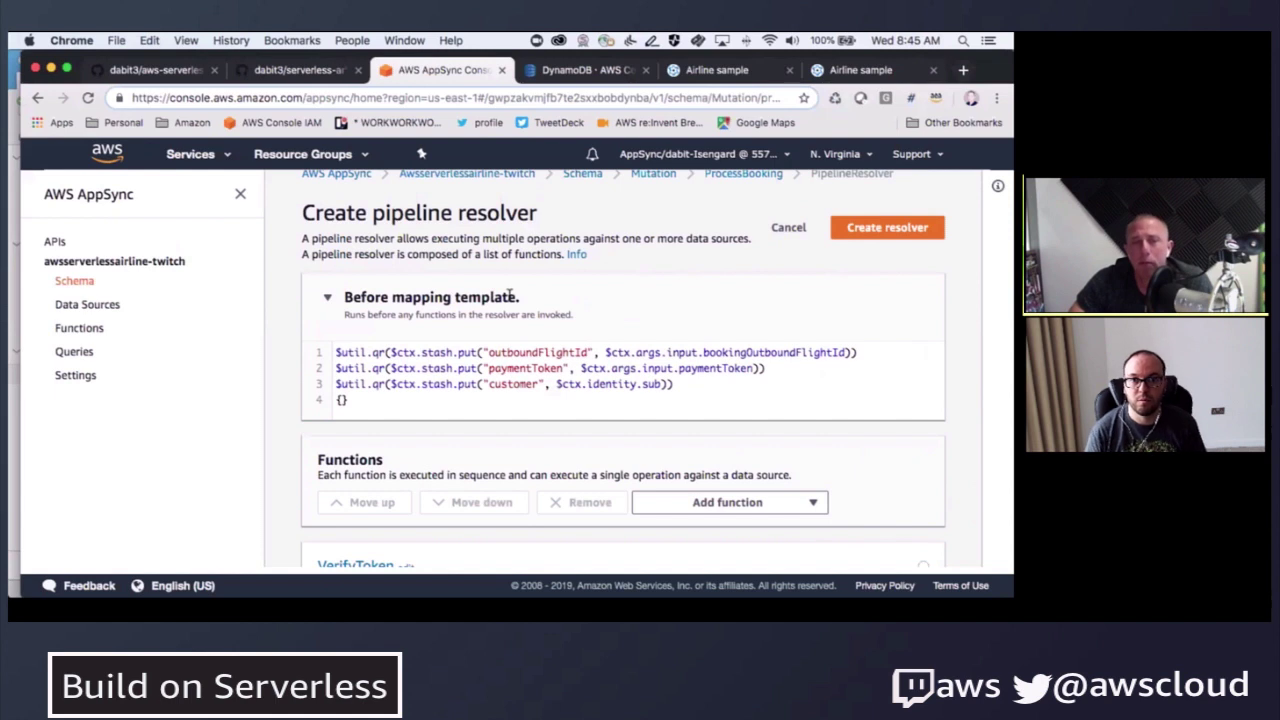
pyautogui.scroll(-2, 600, 380)
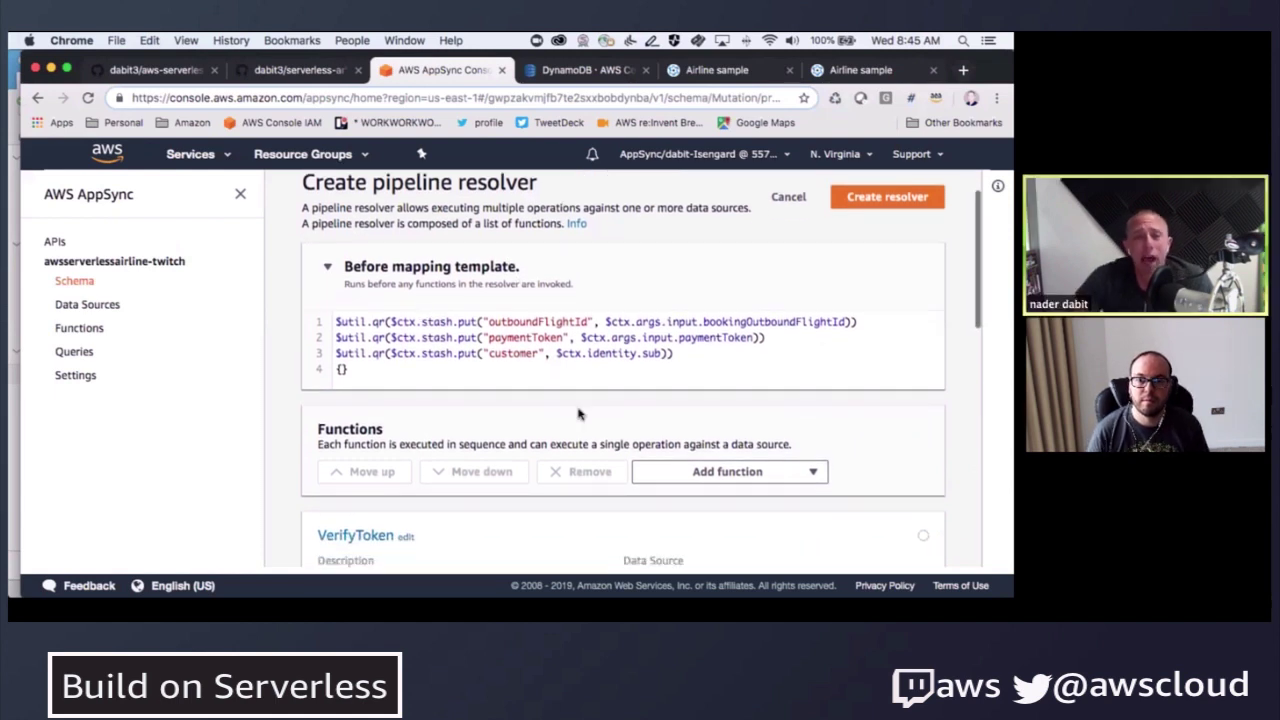
pyautogui.scroll(-1, 647, 422)
pyautogui.click(765, 415)
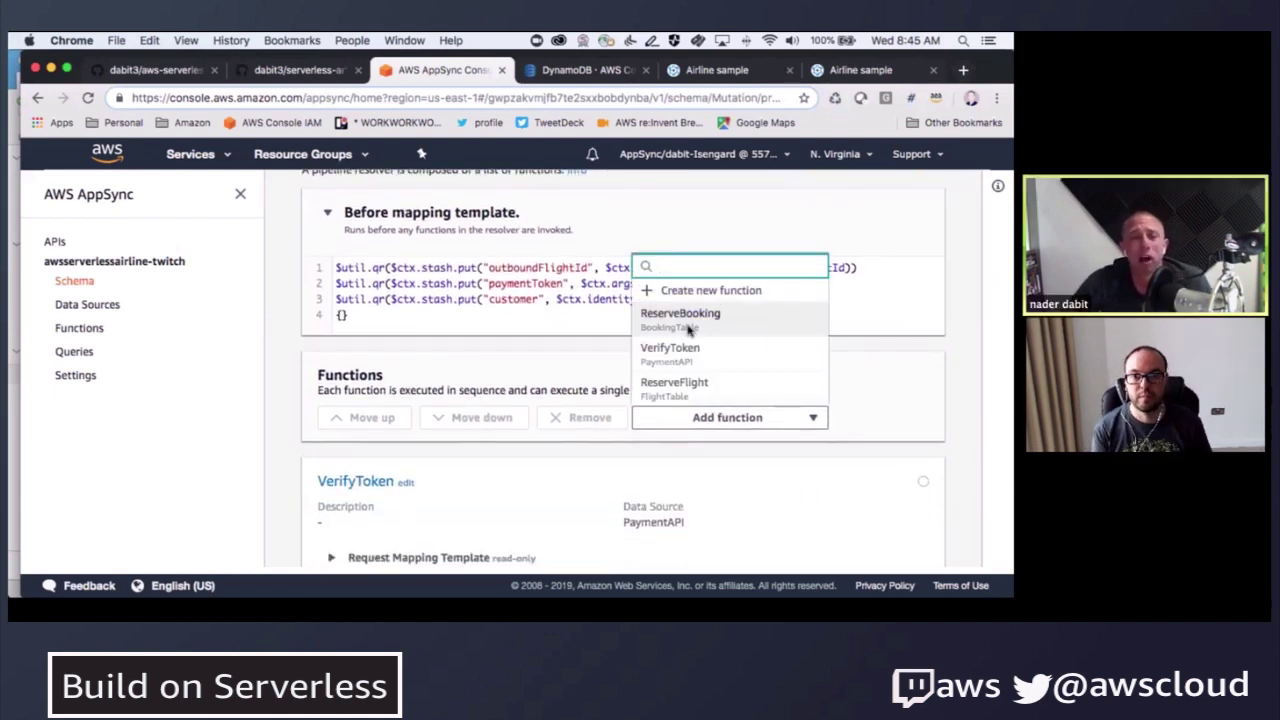
pyautogui.click(285, 378)
pyautogui.scroll(-3, 292, 350)
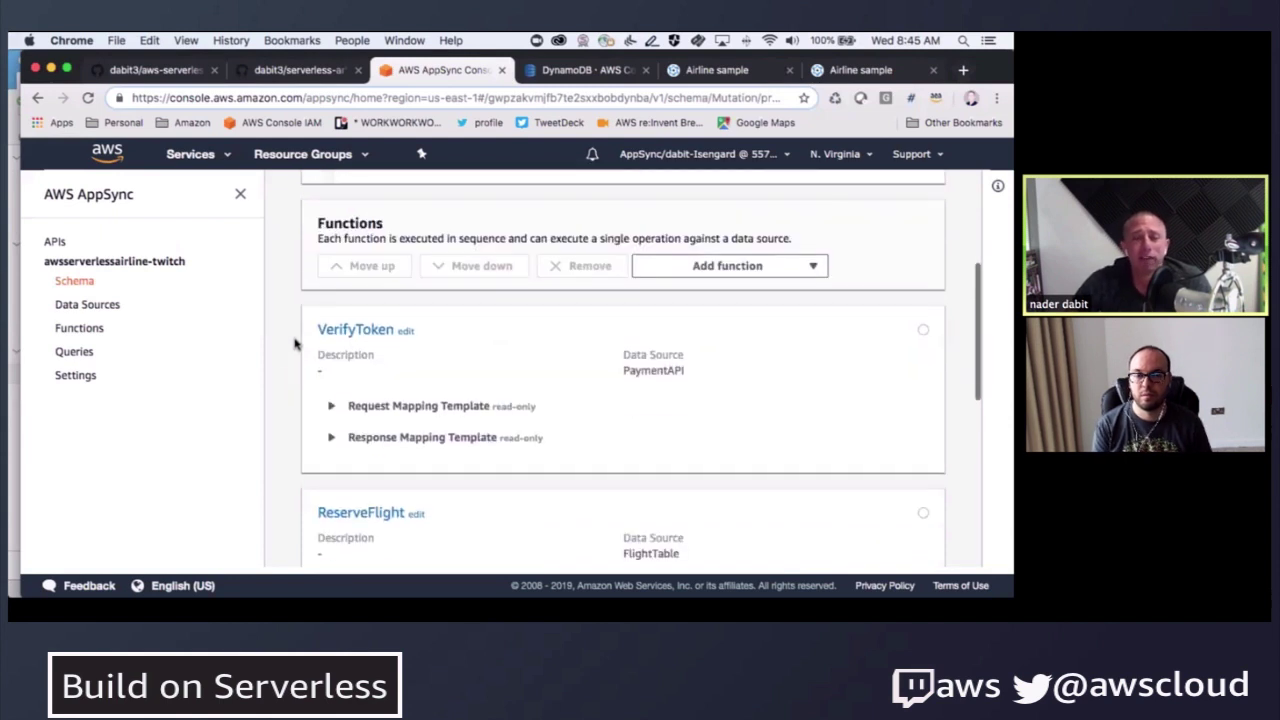
pyautogui.scroll(-5, 450, 378)
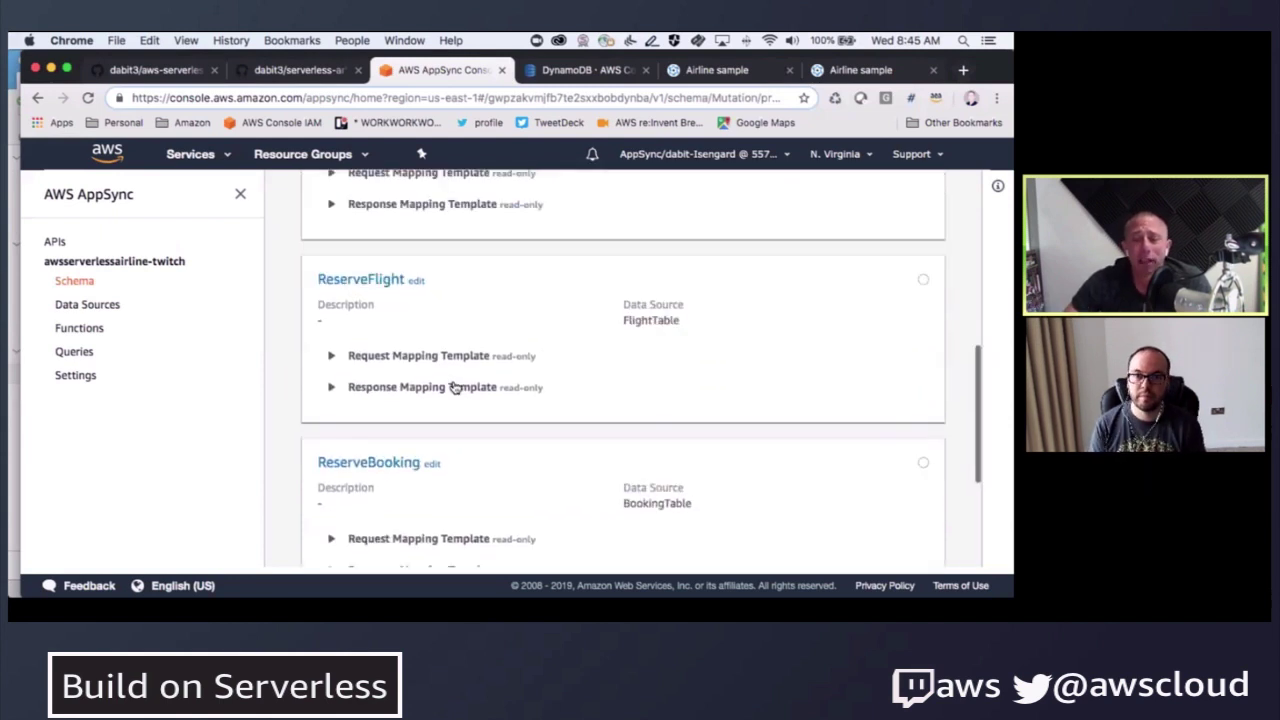
pyautogui.scroll(5, 476, 373)
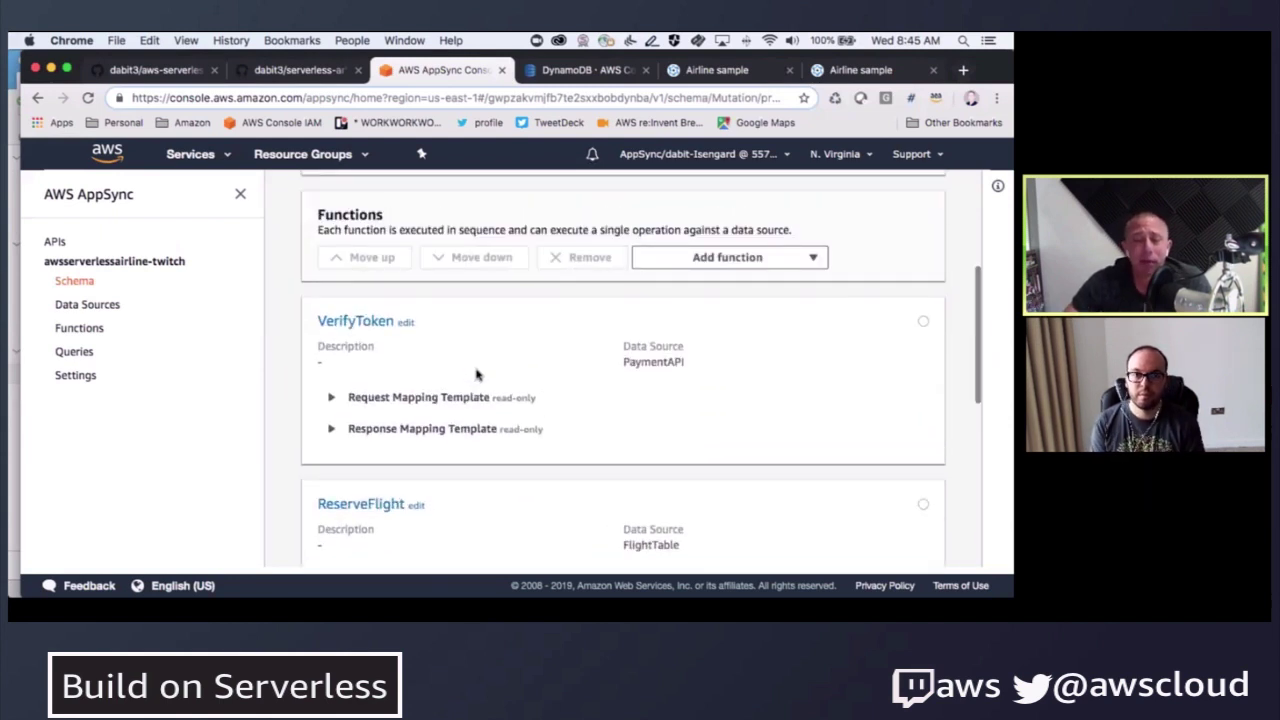
pyautogui.scroll(1, 477, 371)
pyautogui.scroll(-1, 477, 371)
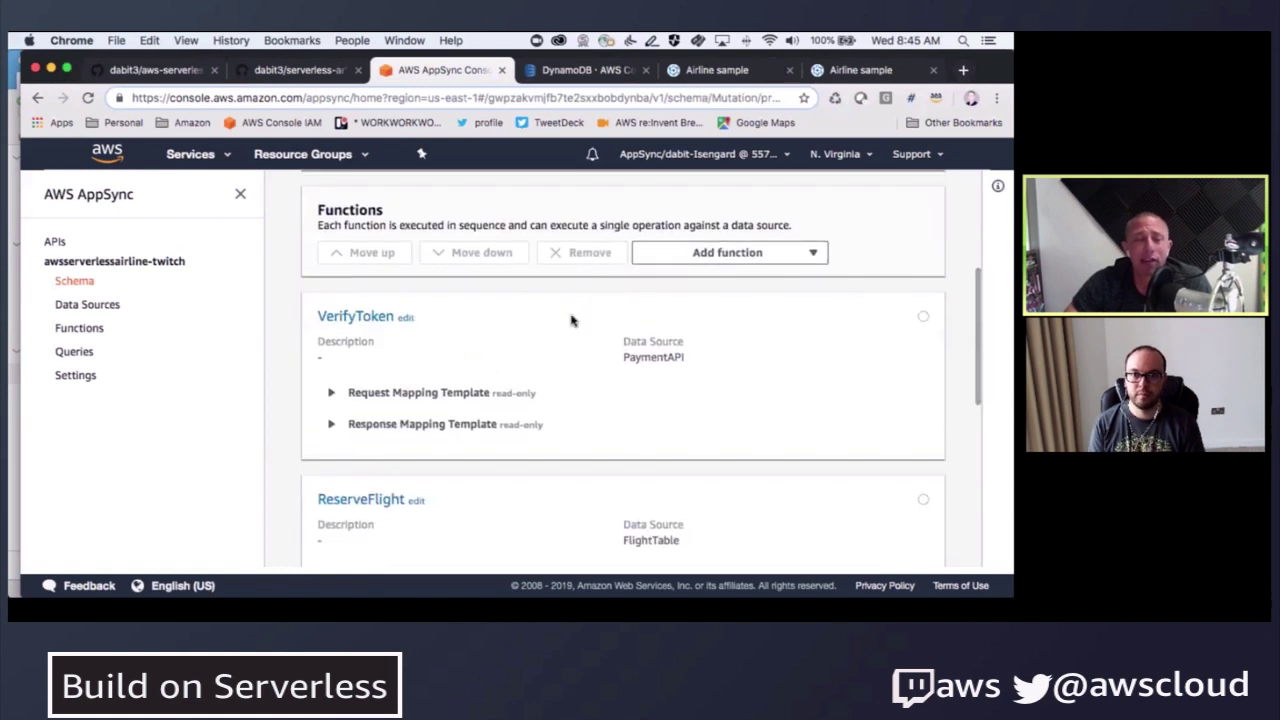
pyautogui.click(923, 317)
pyautogui.click(463, 254)
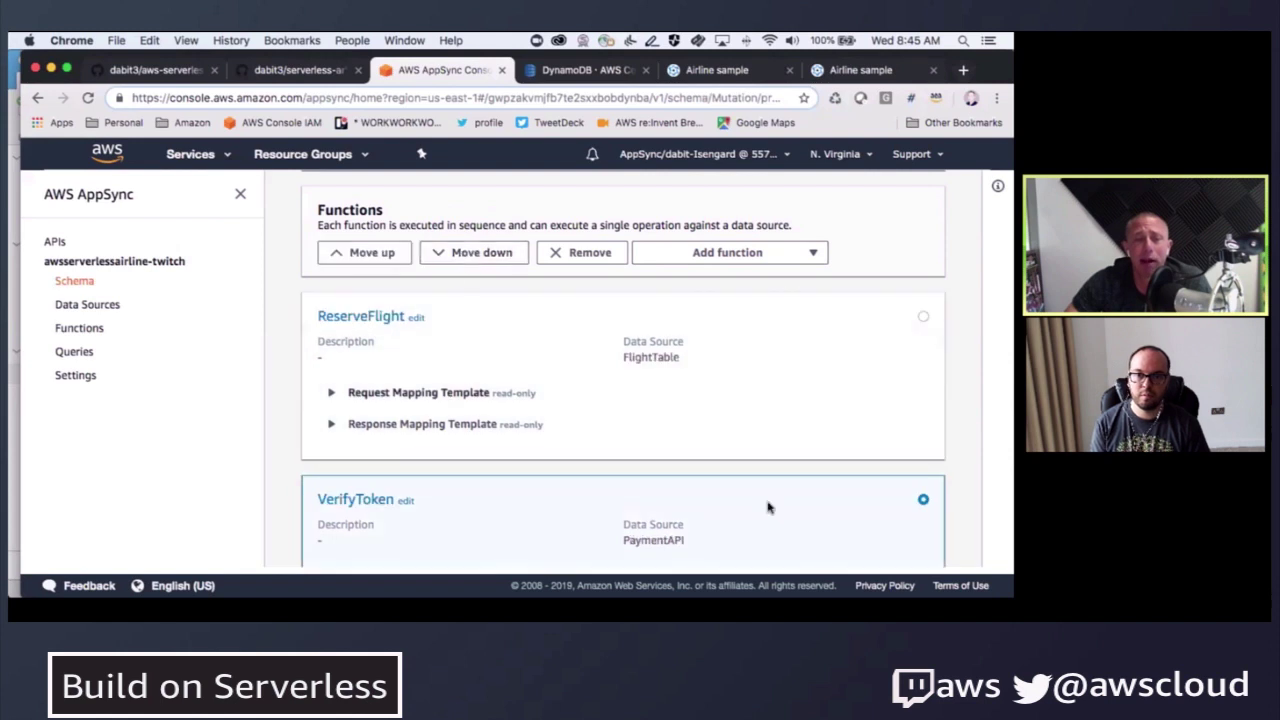
pyautogui.click(354, 253)
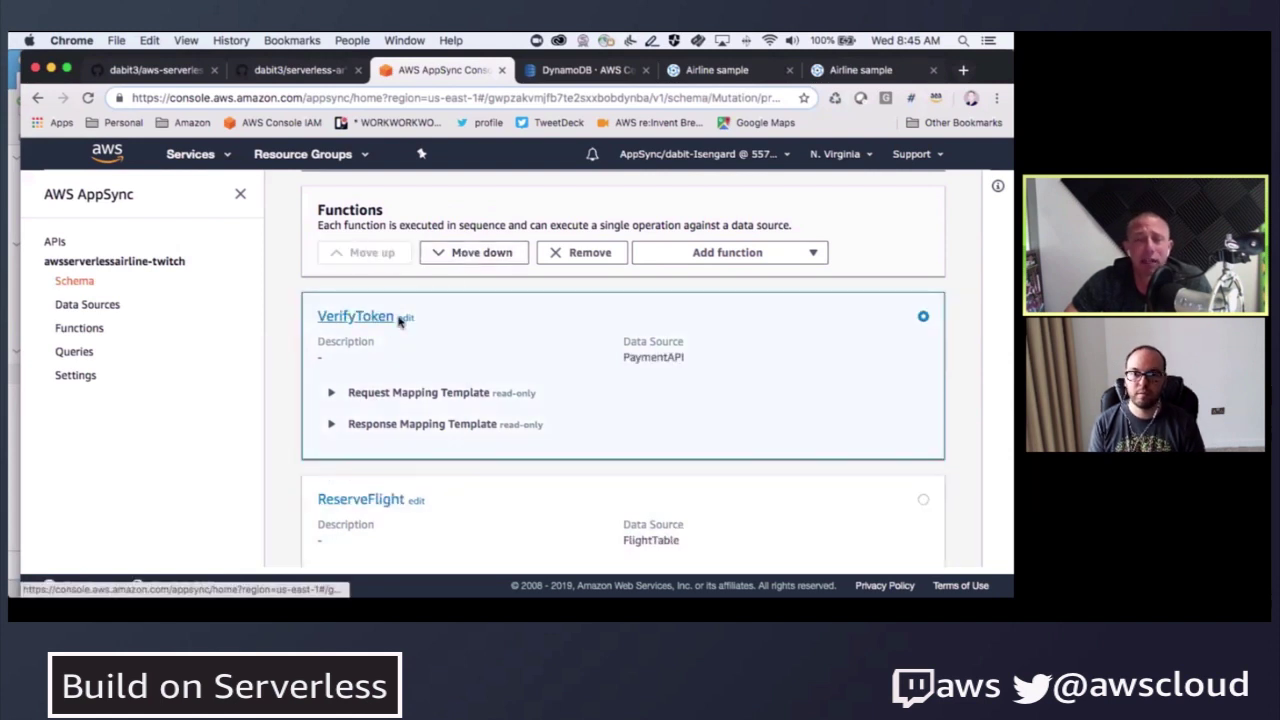
pyautogui.scroll(-3, 446, 360)
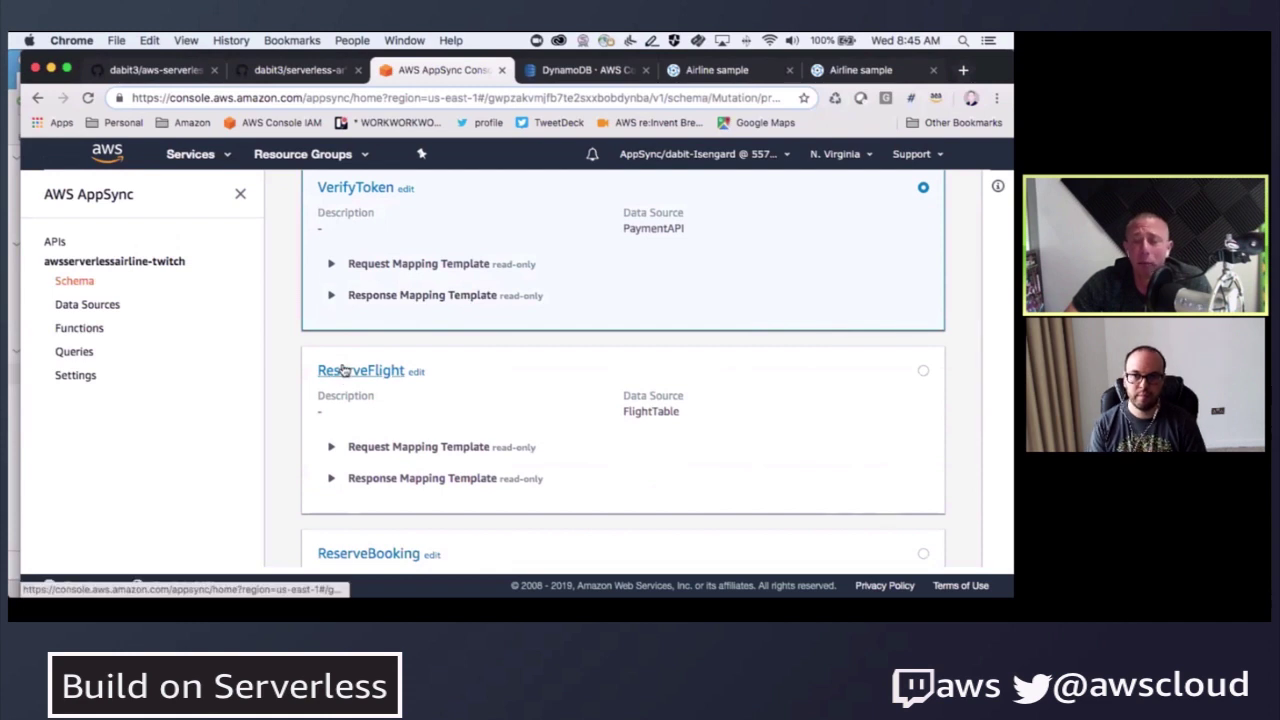
pyautogui.scroll(-3, 343, 371)
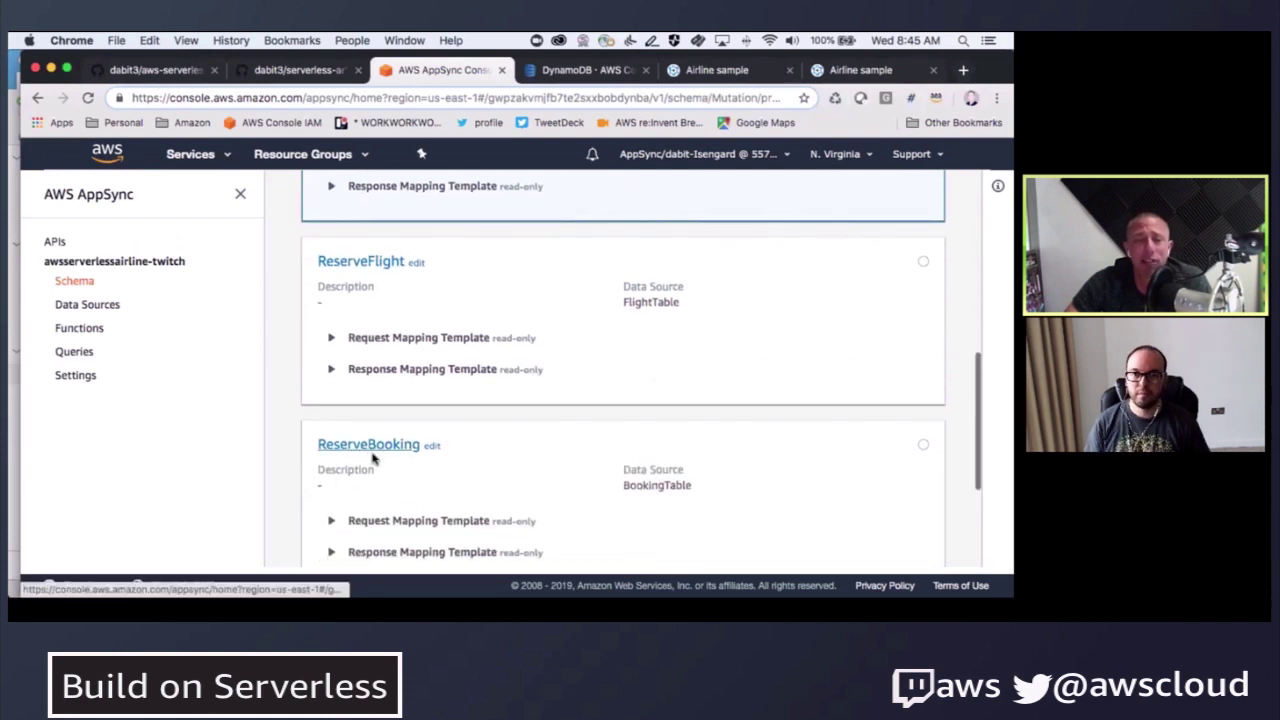
pyautogui.scroll(3, 370, 458)
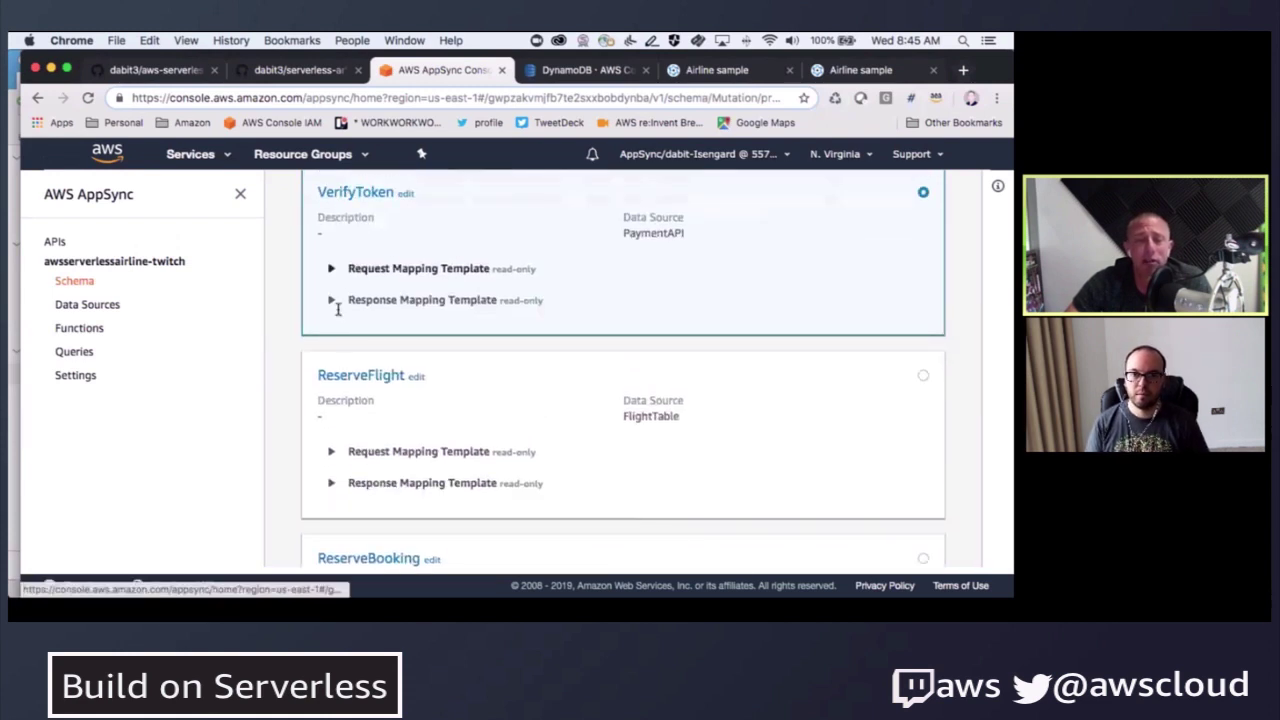
pyautogui.scroll(-4, 355, 383)
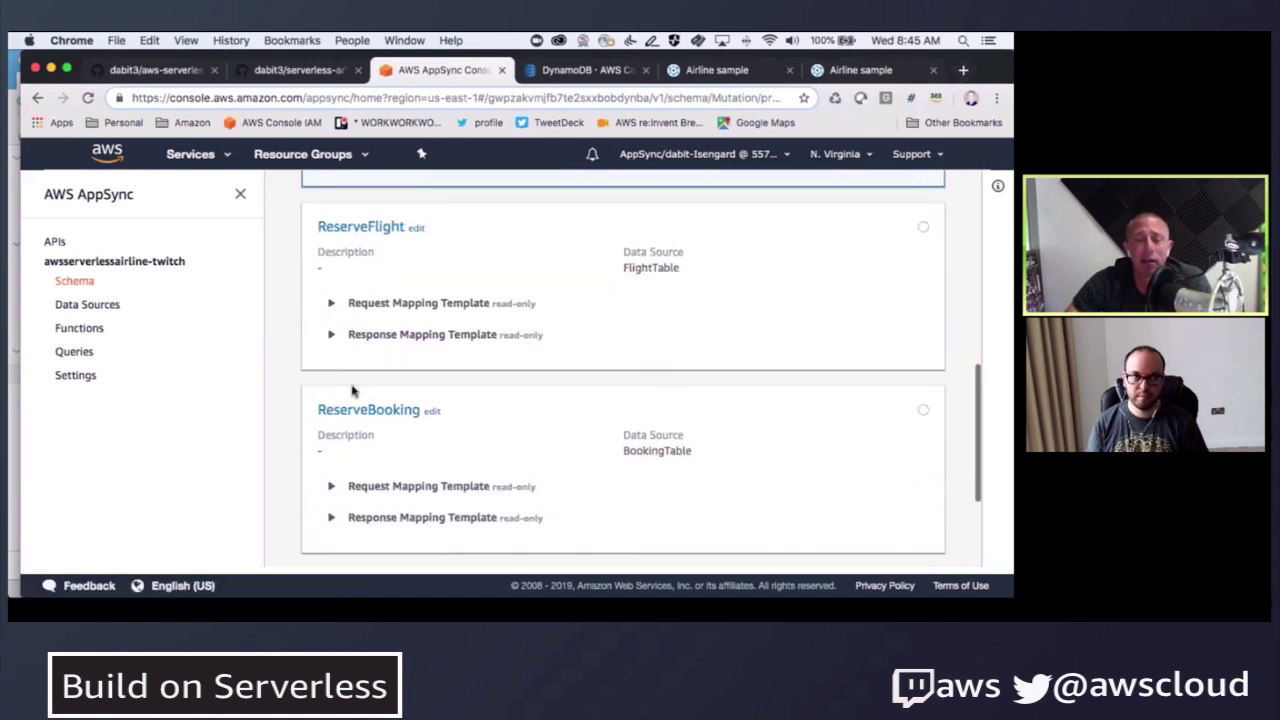
pyautogui.scroll(-2, 503, 400)
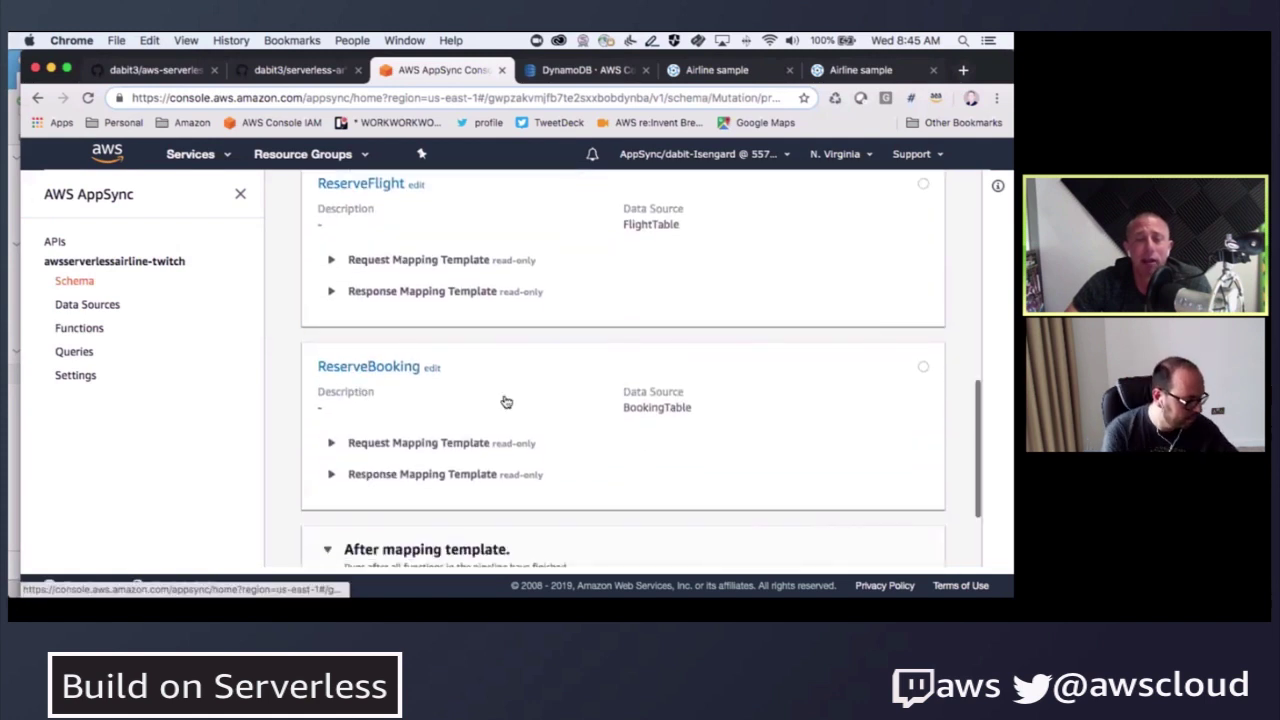
pyautogui.moveTo(505, 542); pyautogui.dragTo(290, 540)
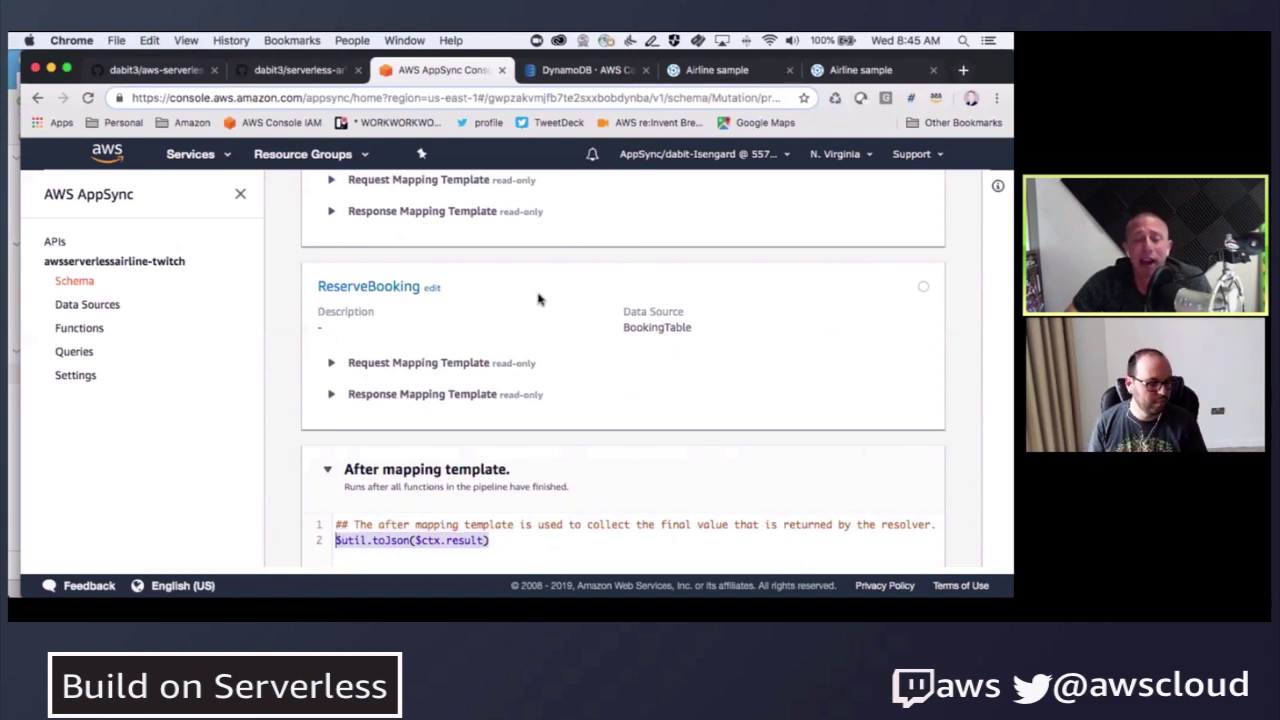
pyautogui.scroll(15, 545, 302)
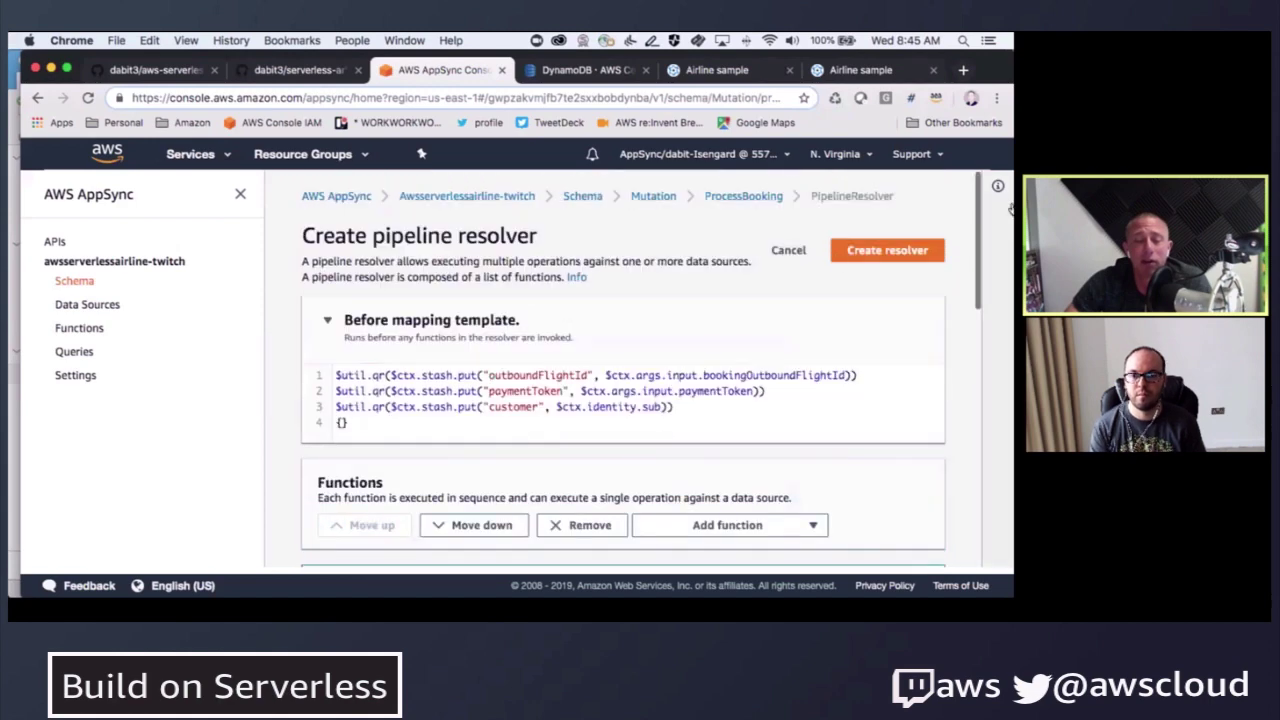
# - Create the ProcessBooking pipeline resolver and review its VerifyToken, ReserveFlight and ReserveBooking functions and templates
pyautogui.click(887, 250)
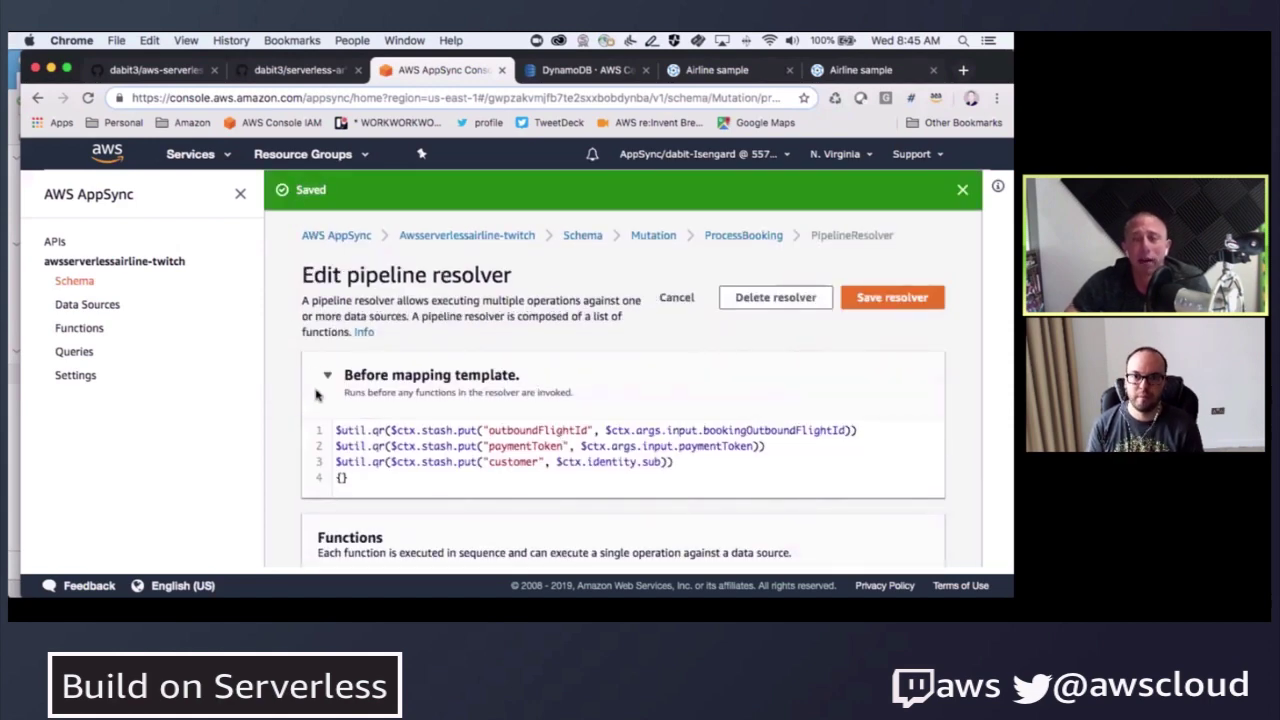
pyautogui.scroll(-10, 316, 395)
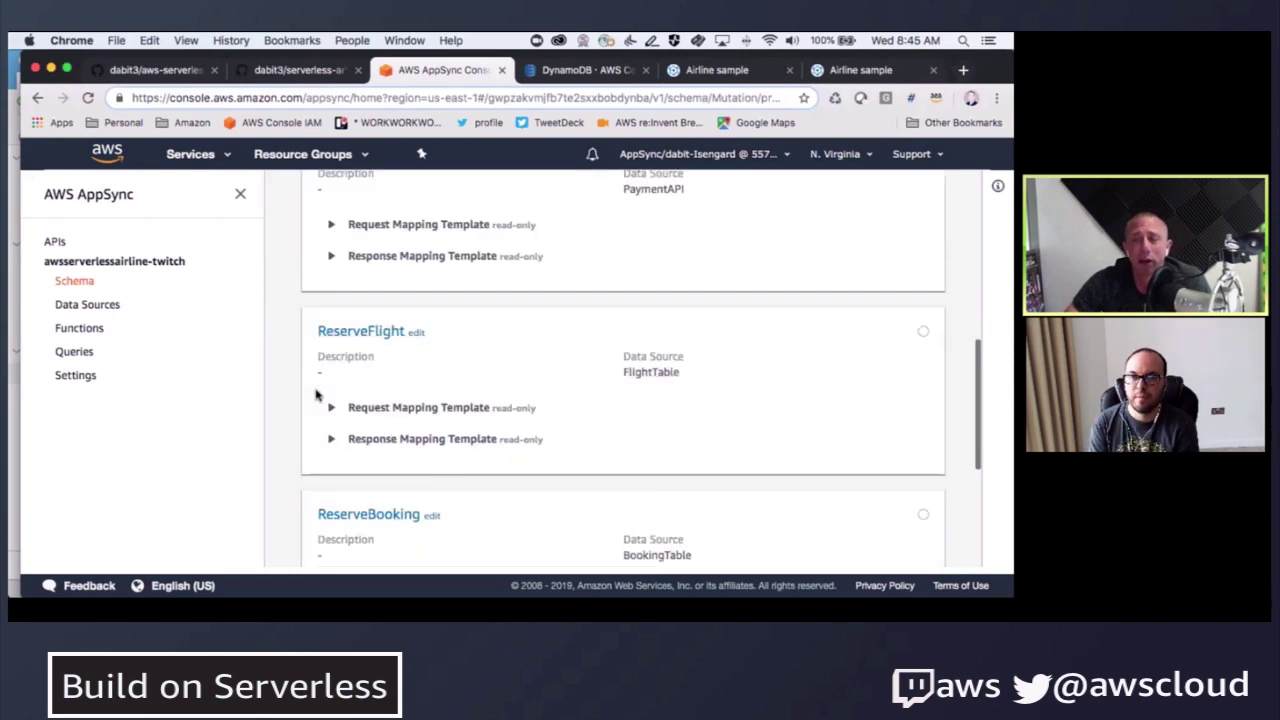
pyautogui.scroll(-6, 316, 395)
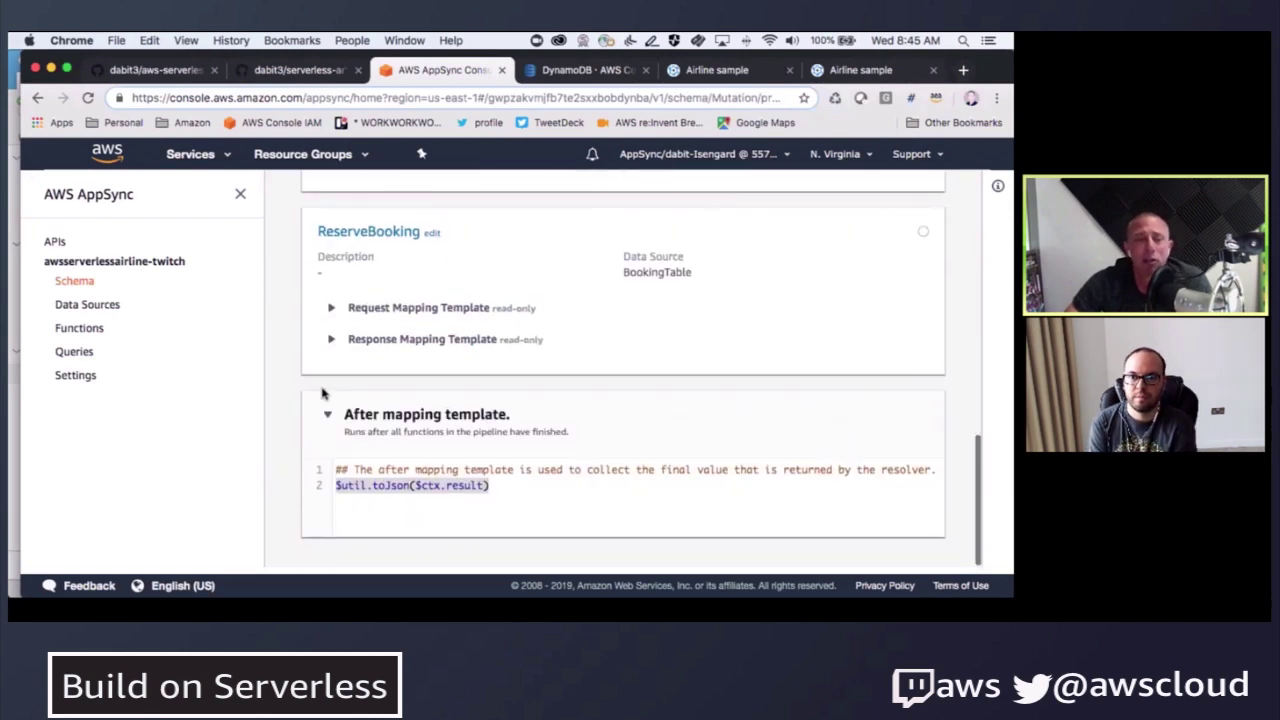
pyautogui.click(437, 487)
pyautogui.scroll(7, 298, 288)
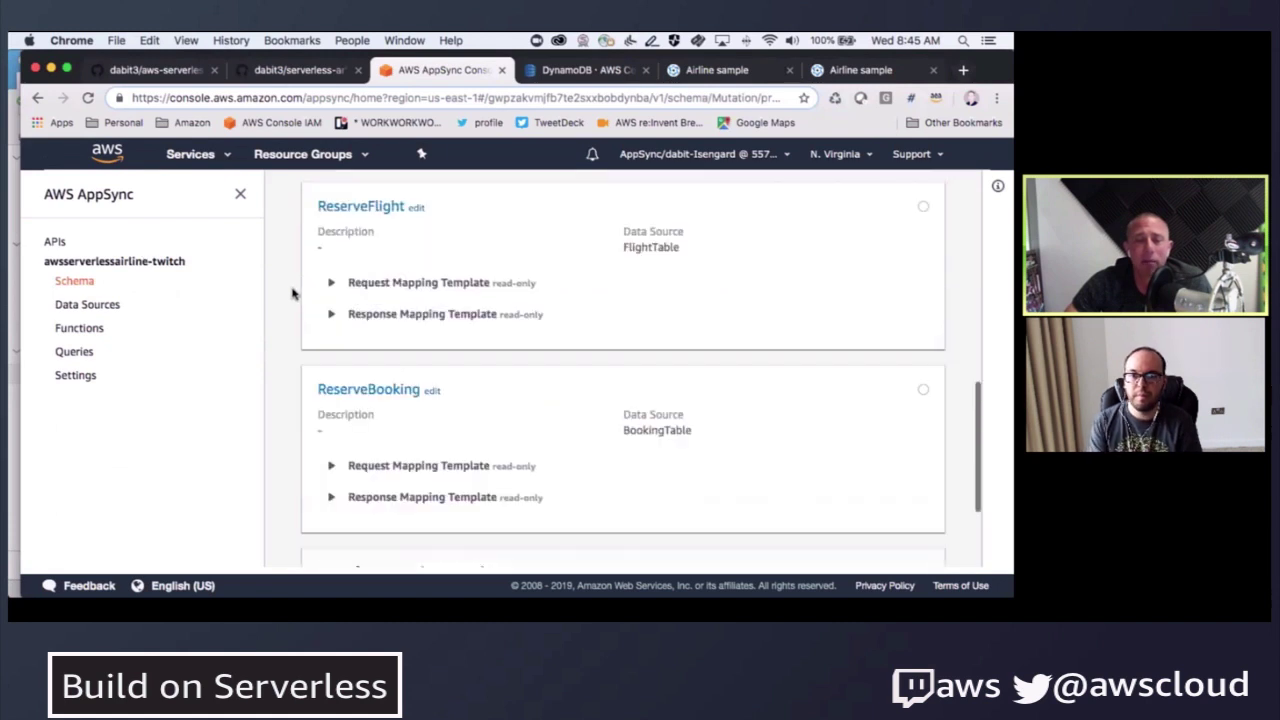
pyautogui.scroll(2, 292, 293)
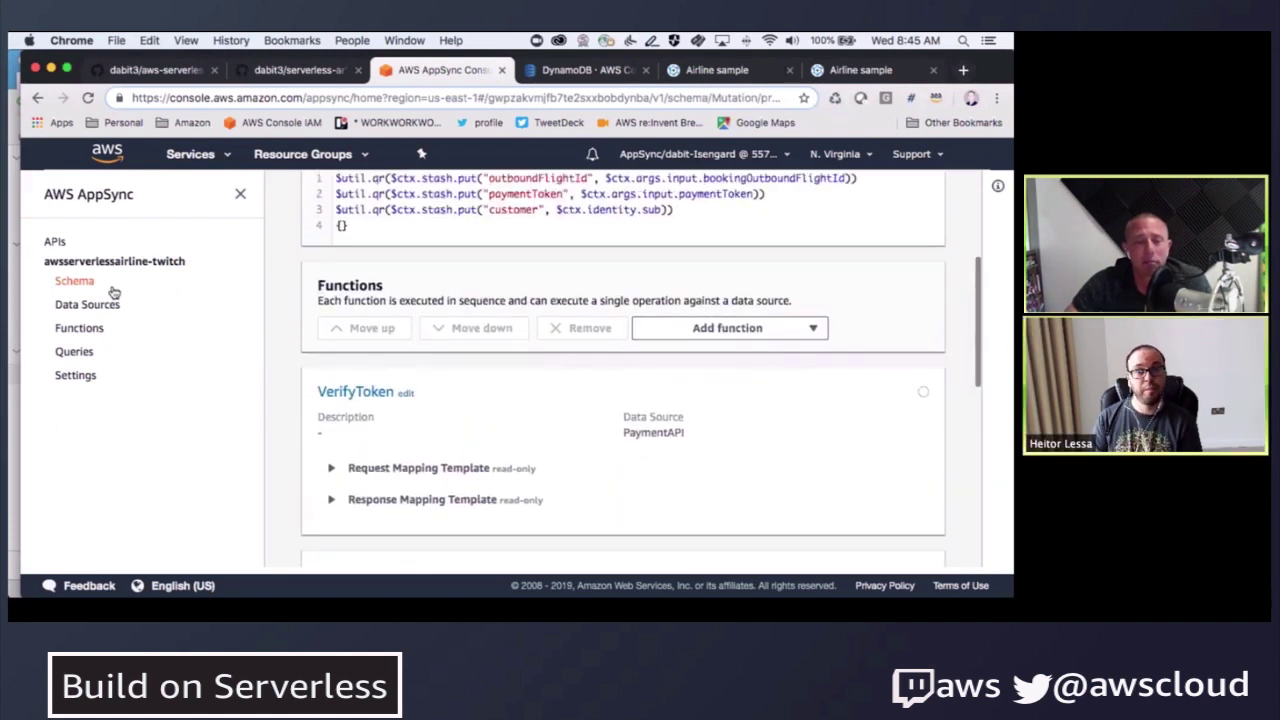
# - In Queries, start a 'mutation processBooking' calling processBooking(input: {...}) above the list query
pyautogui.click(74, 352)
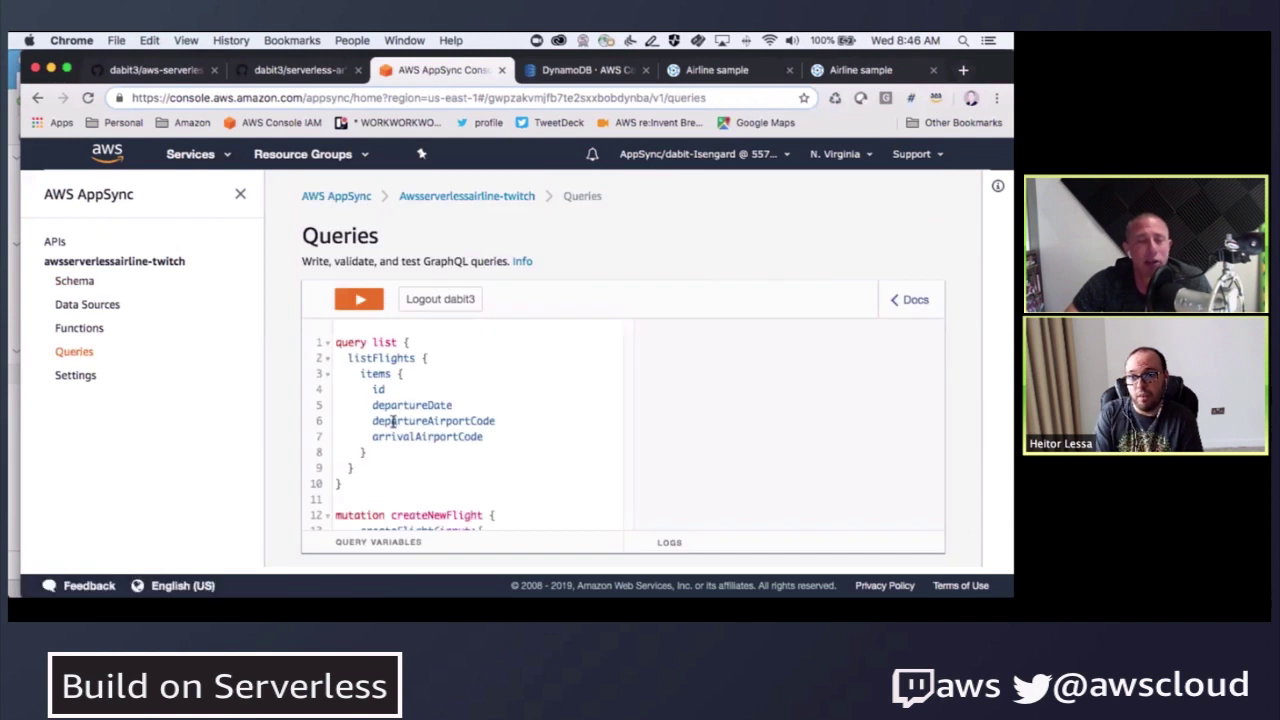
pyautogui.scroll(-1, 335, 348)
pyautogui.click(334, 341)
pyautogui.press('Return')
pyautogui.press('Return')
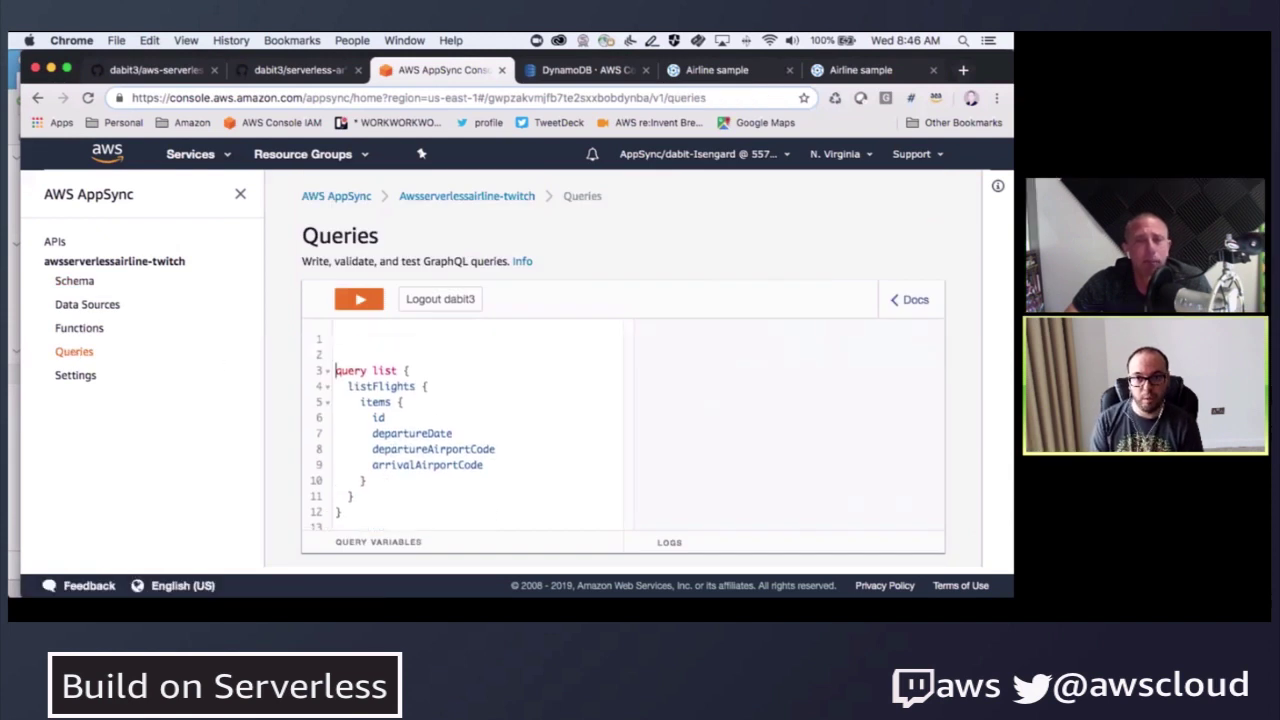
pyautogui.write('mutation')
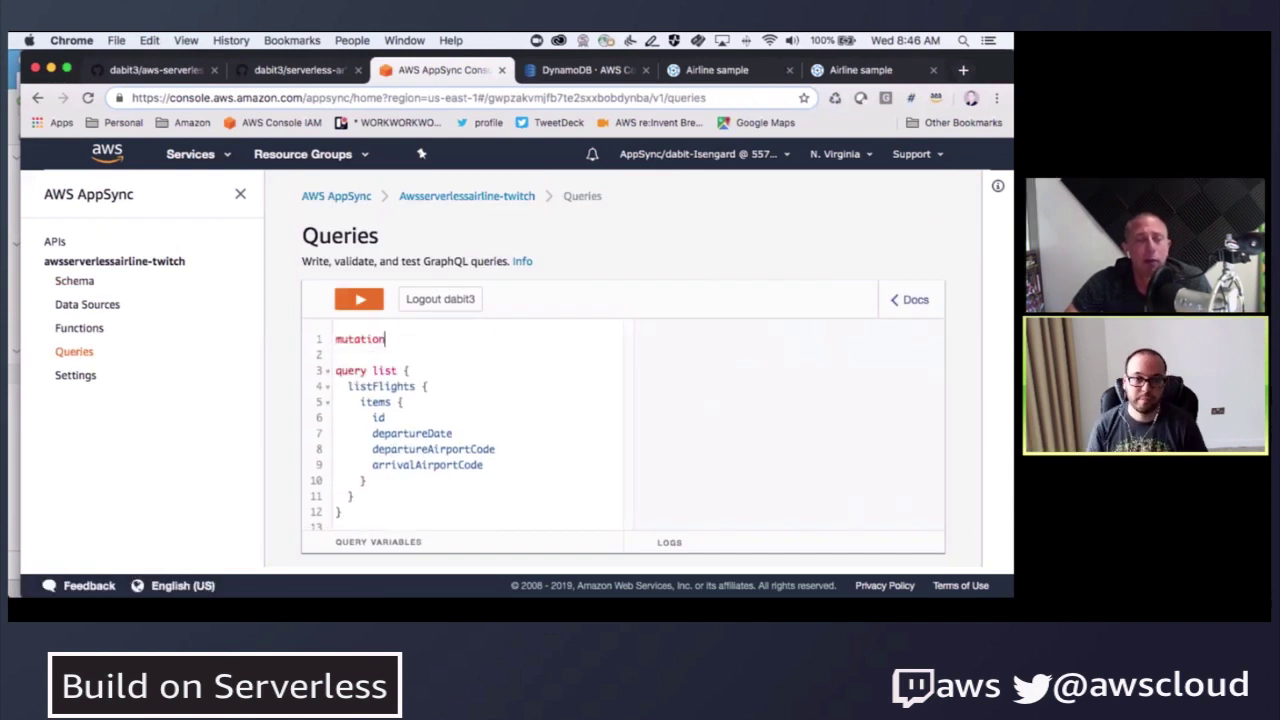
pyautogui.write(' processBooking {')
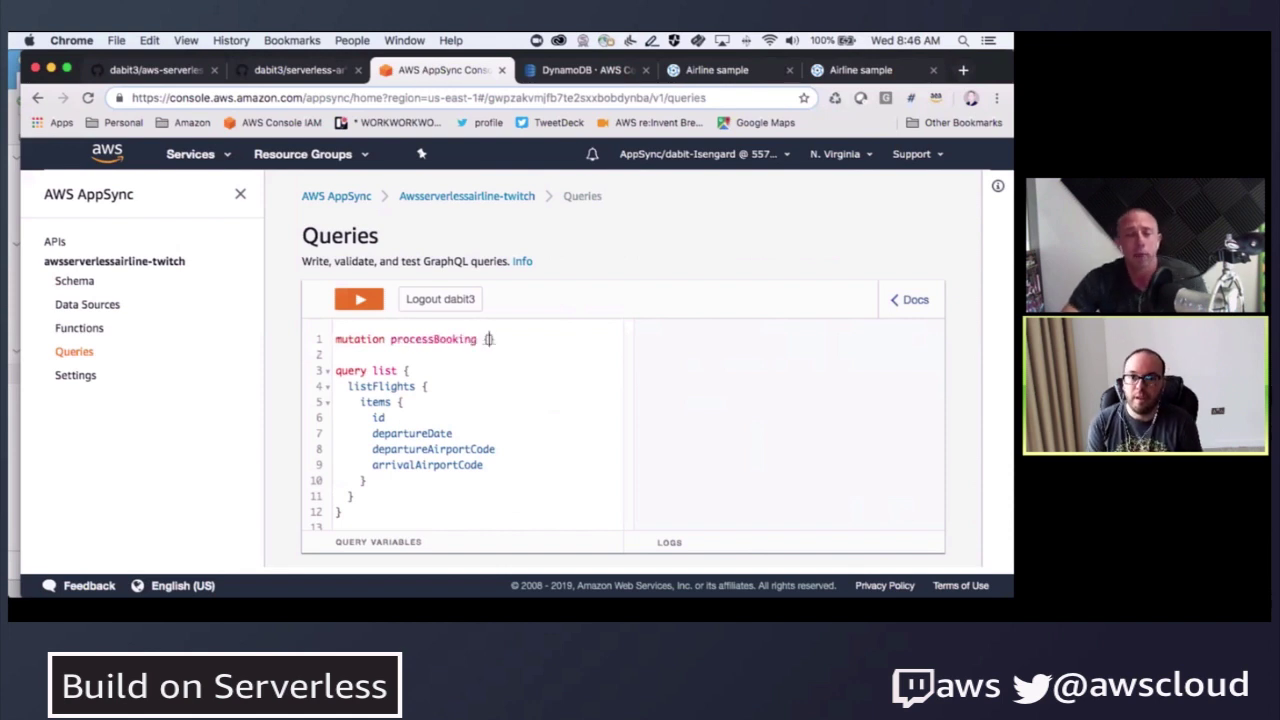
pyautogui.press('Return')
pyautogui.write('processBooking(input:')
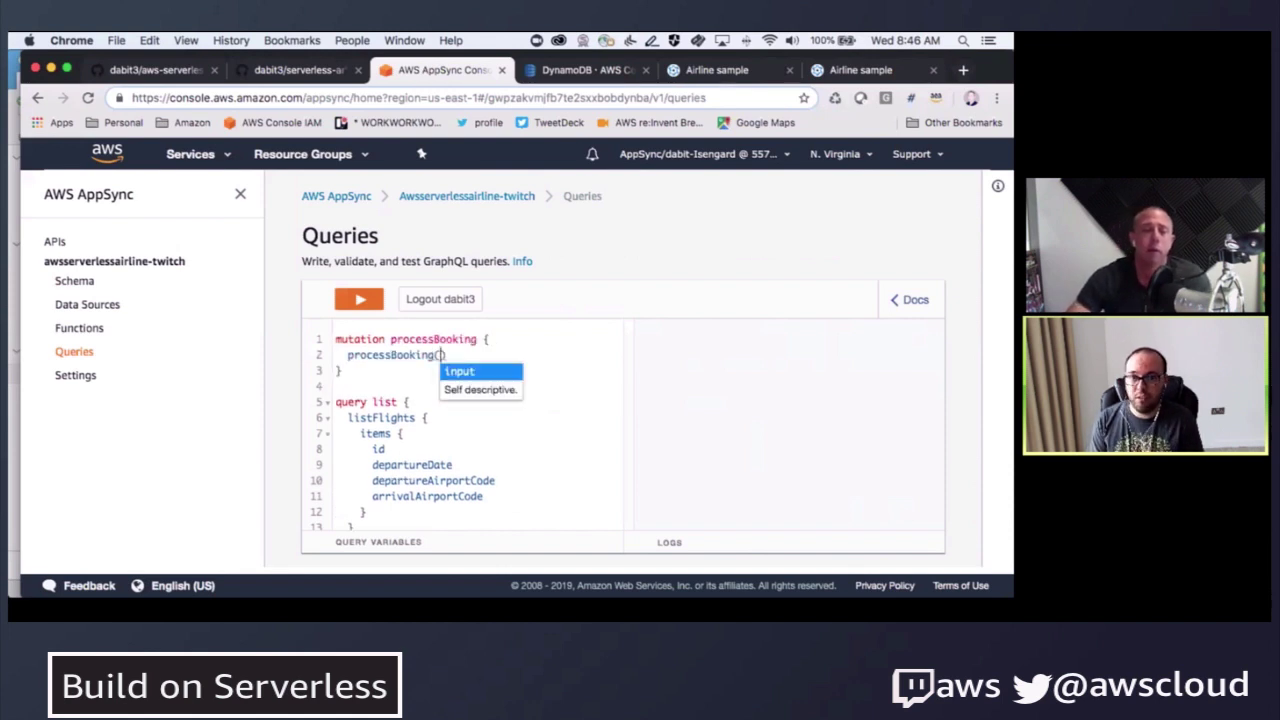
pyautogui.write(' {')
pyautogui.press('Return')
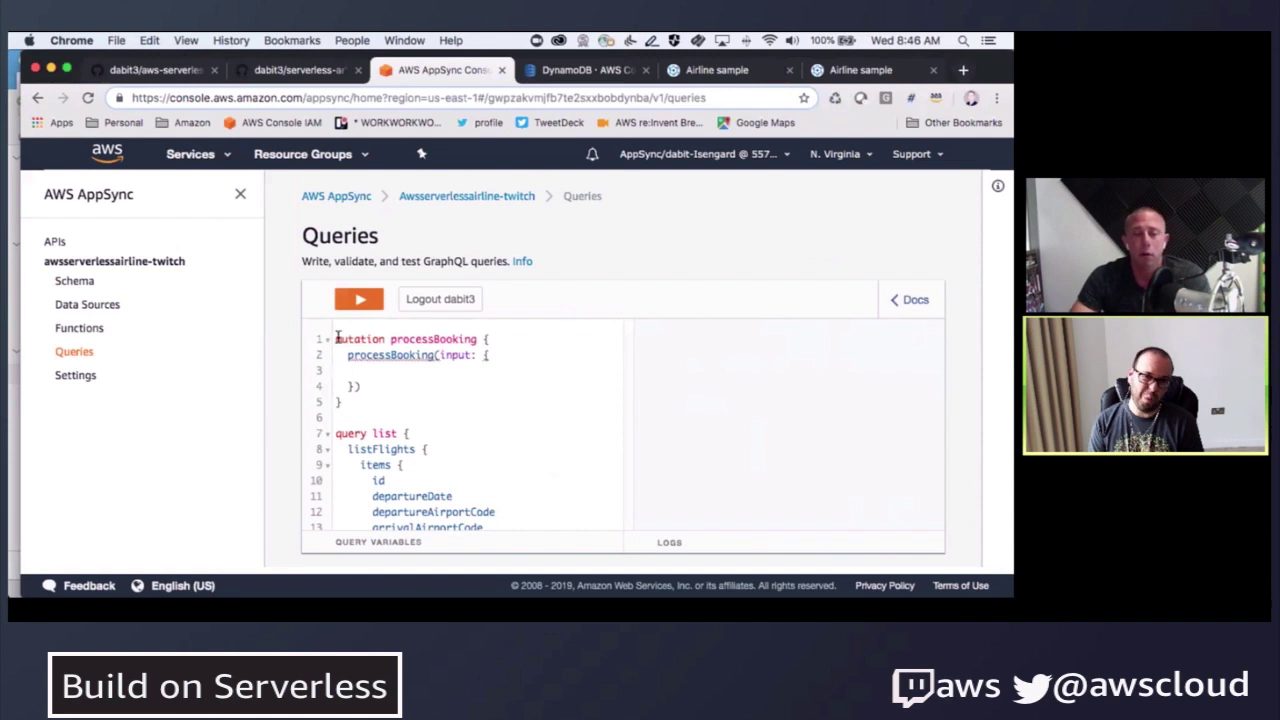
# - Look up the CreateBookingInput fields in the schema Docs under Mutation
pyautogui.click(928, 301)
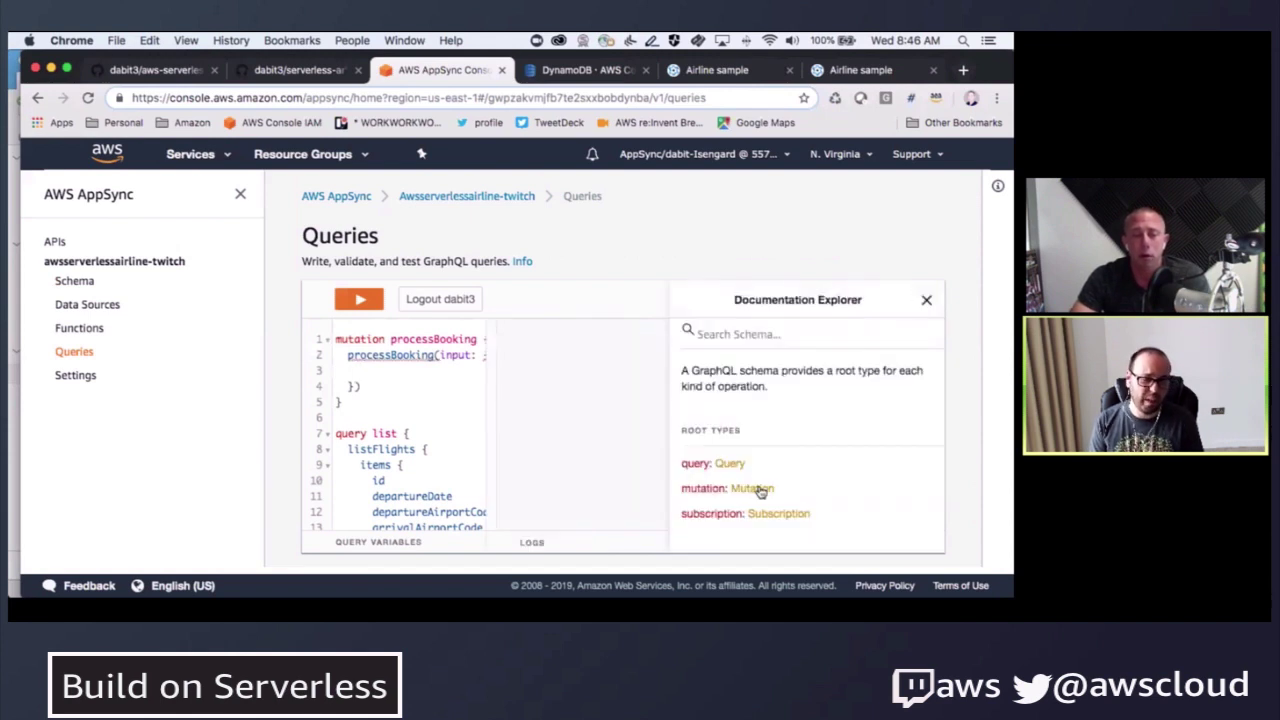
pyautogui.click(752, 488)
pyautogui.click(812, 448)
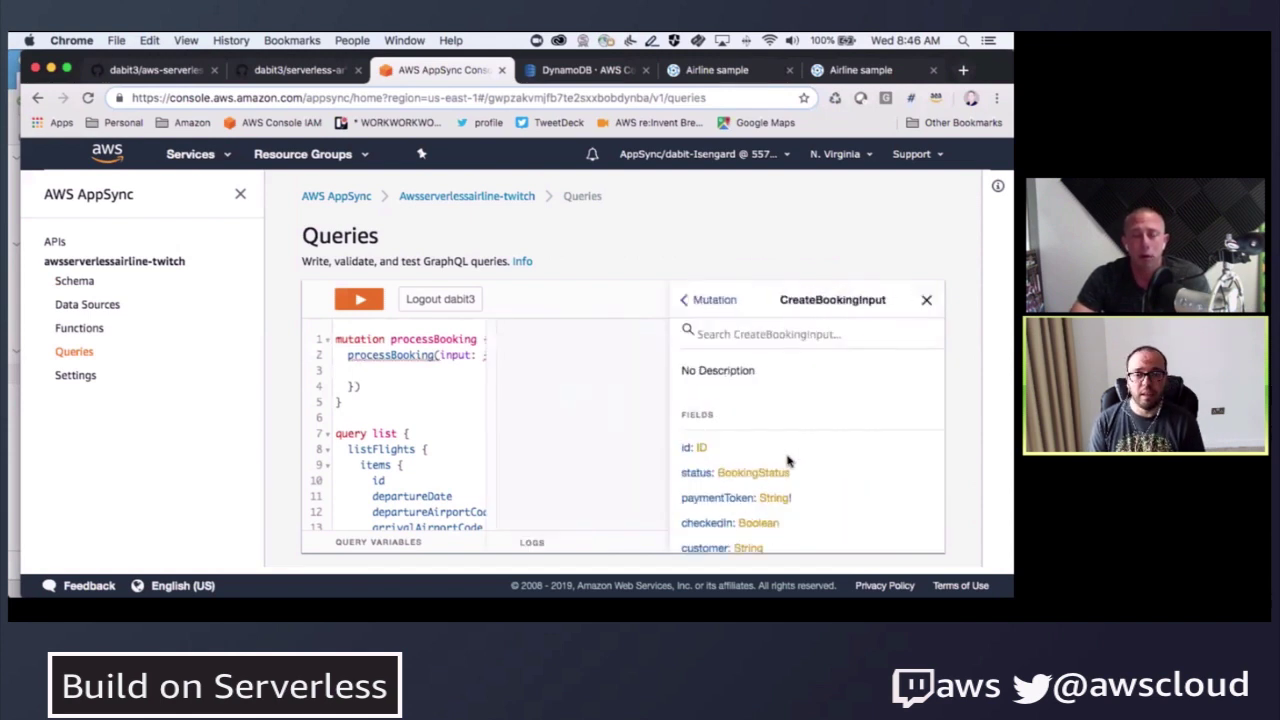
pyautogui.scroll(-2, 787, 461)
pyautogui.click(402, 370)
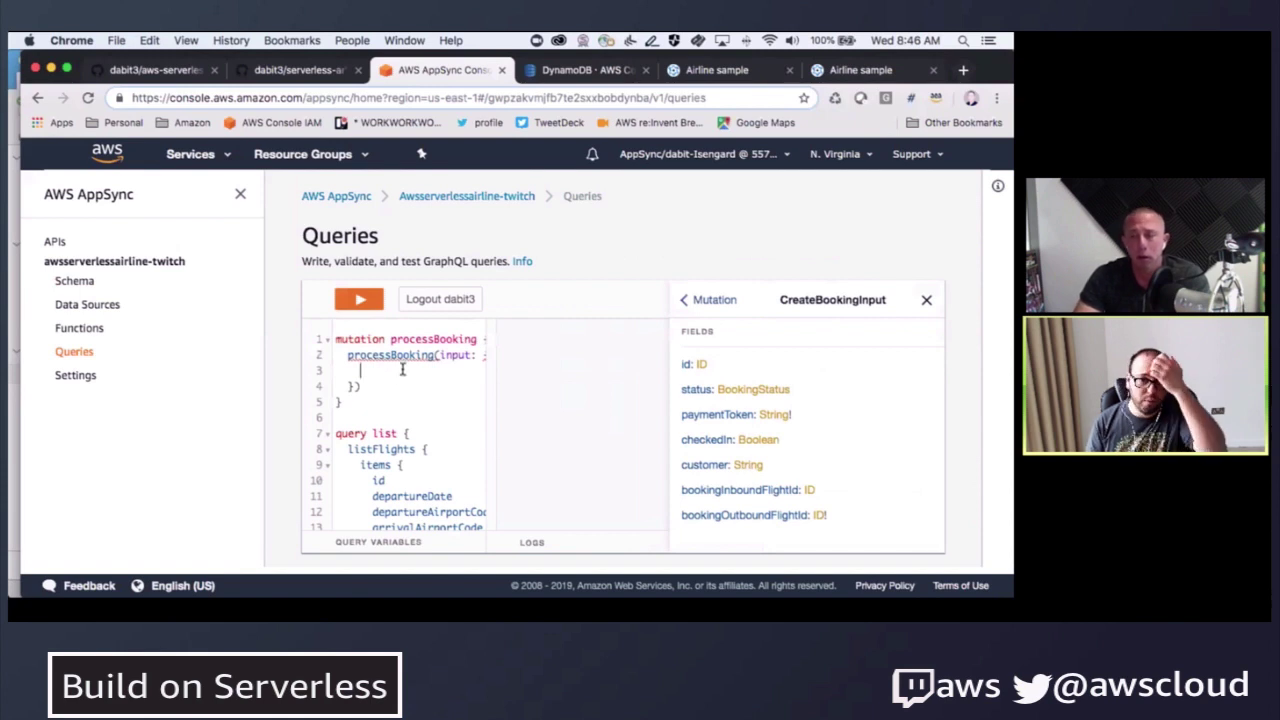
pyautogui.write('paymentToken:')
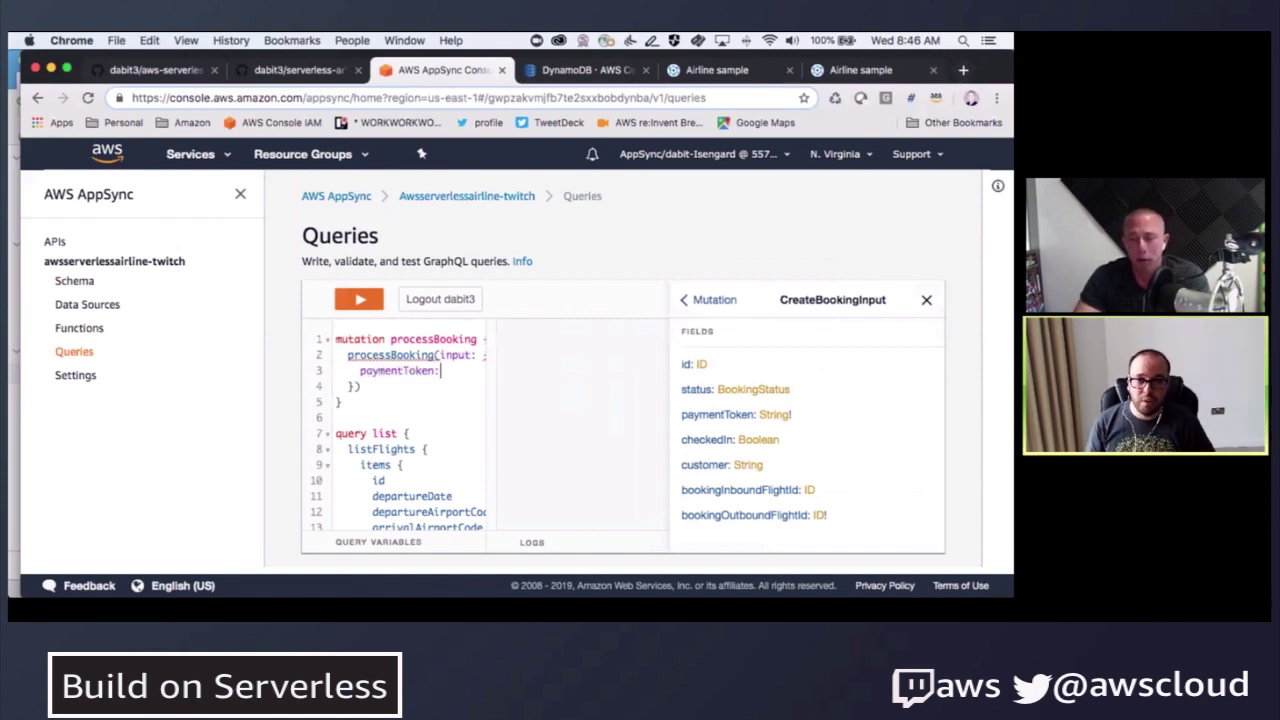
pyautogui.write(' "sometoke')
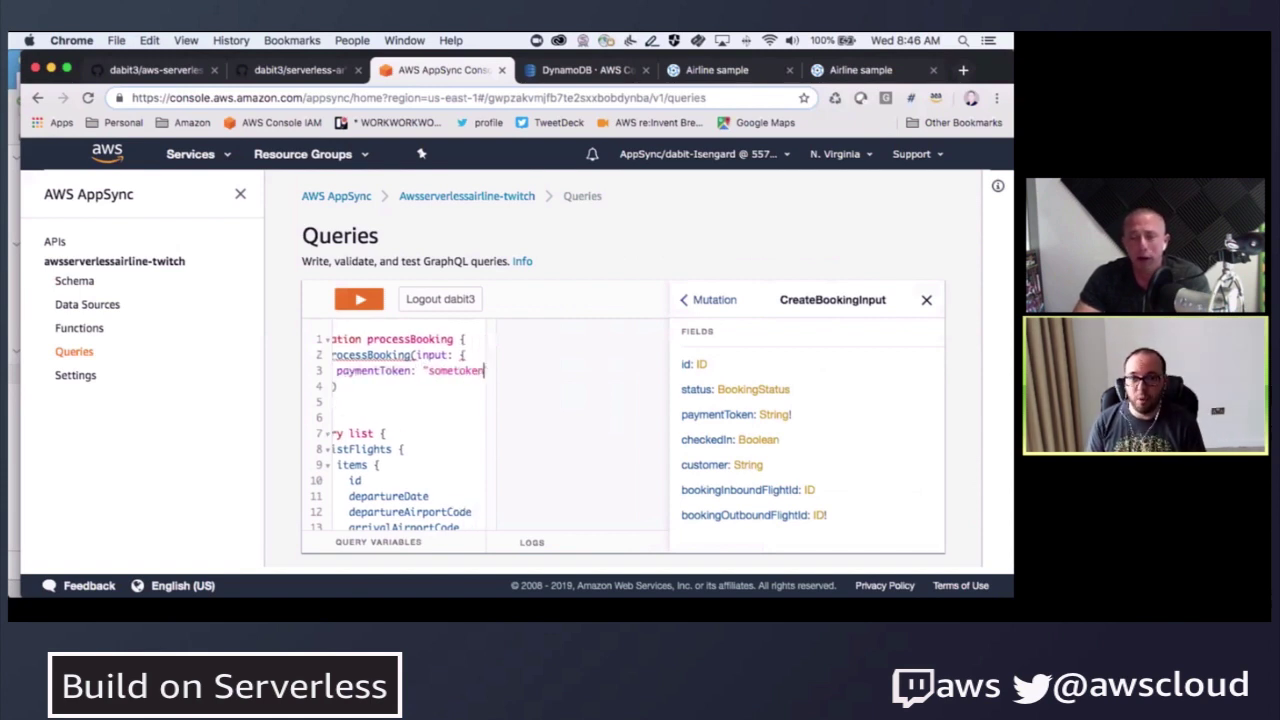
pyautogui.write('n')
pyautogui.press('Return')
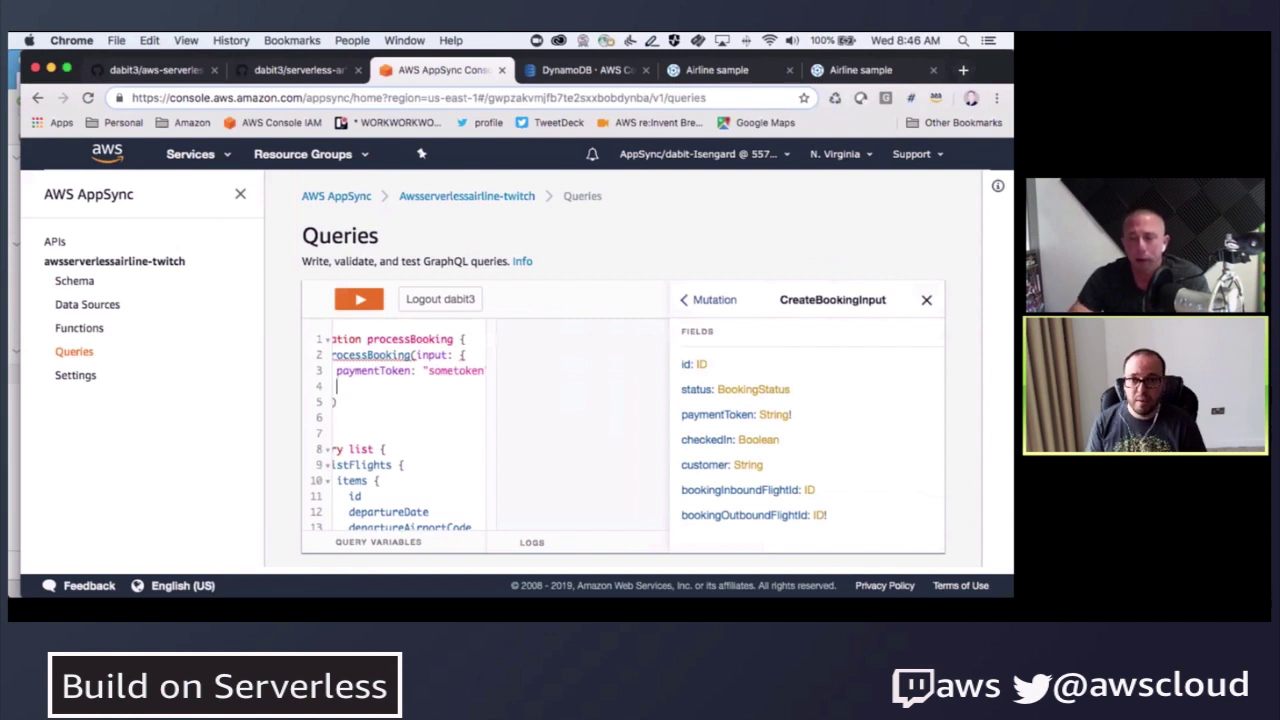
pyautogui.write('book')
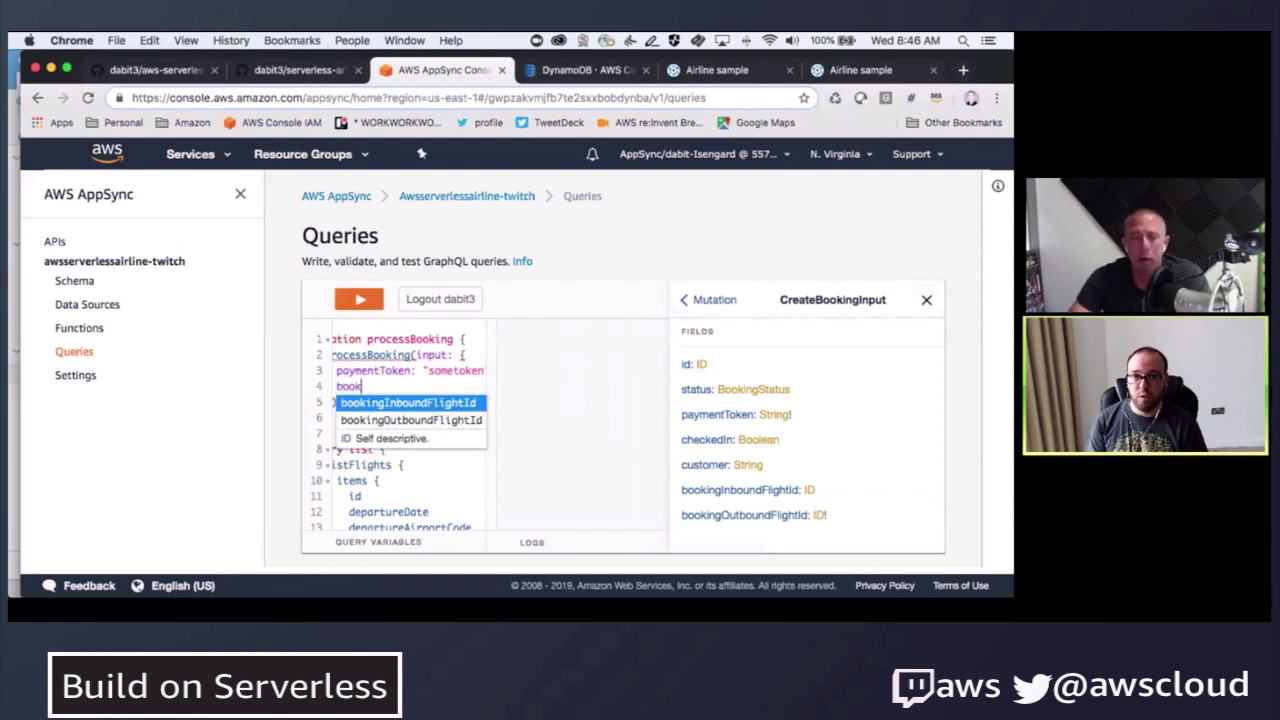
pyautogui.press('Return')
pyautogui.write(':')
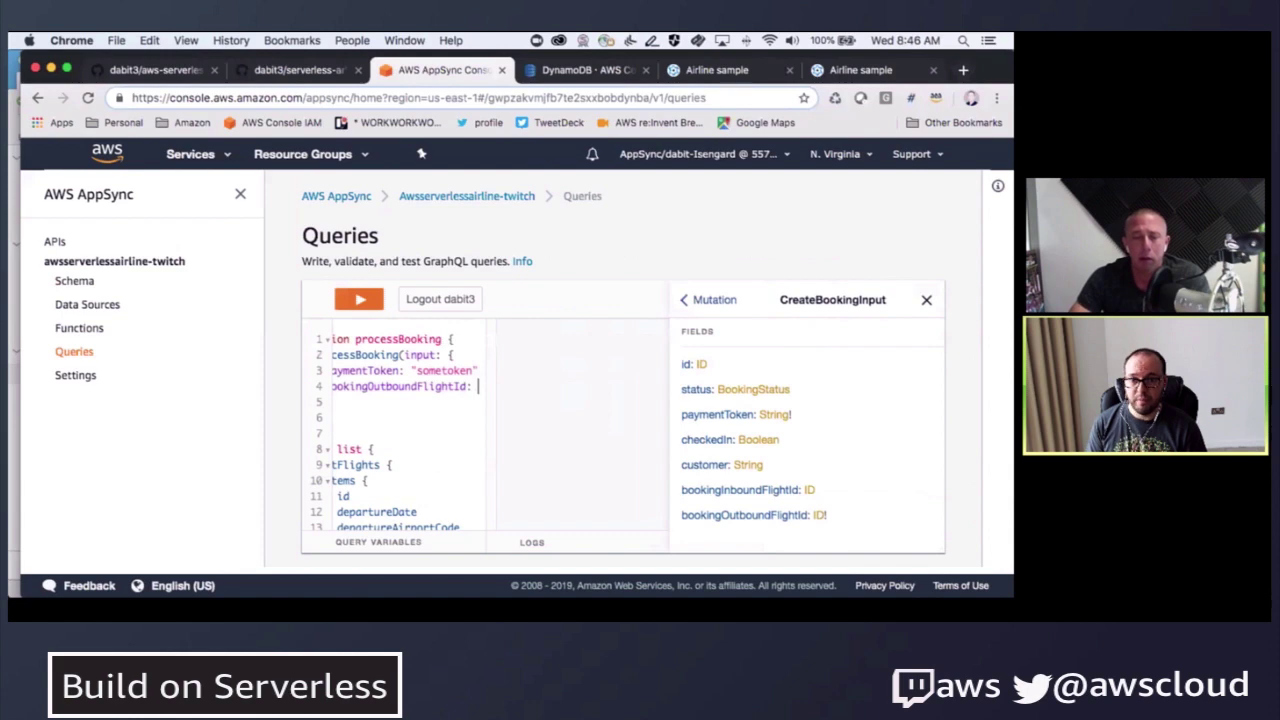
pyautogui.click(585, 70)
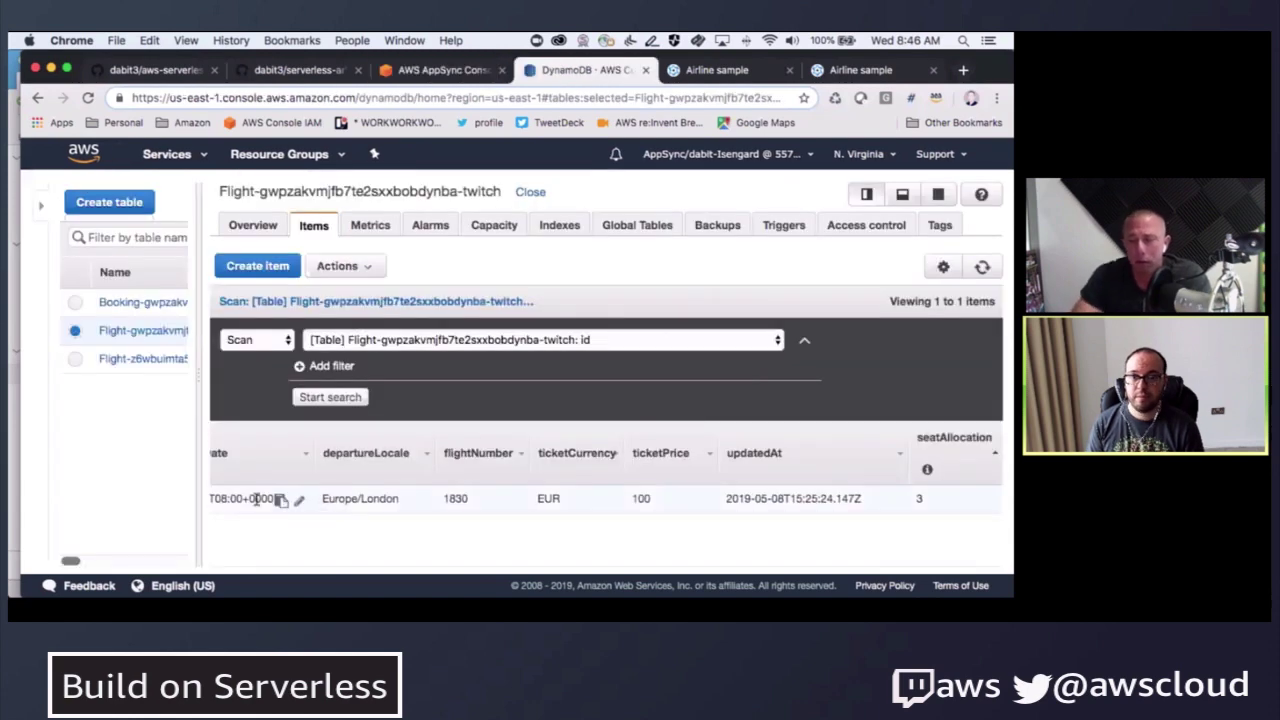
# - Open the Flight item in DynamoDB and copy its id value
pyautogui.hscroll(-5, 270, 495)
pyautogui.hscroll(-10, 270, 495)
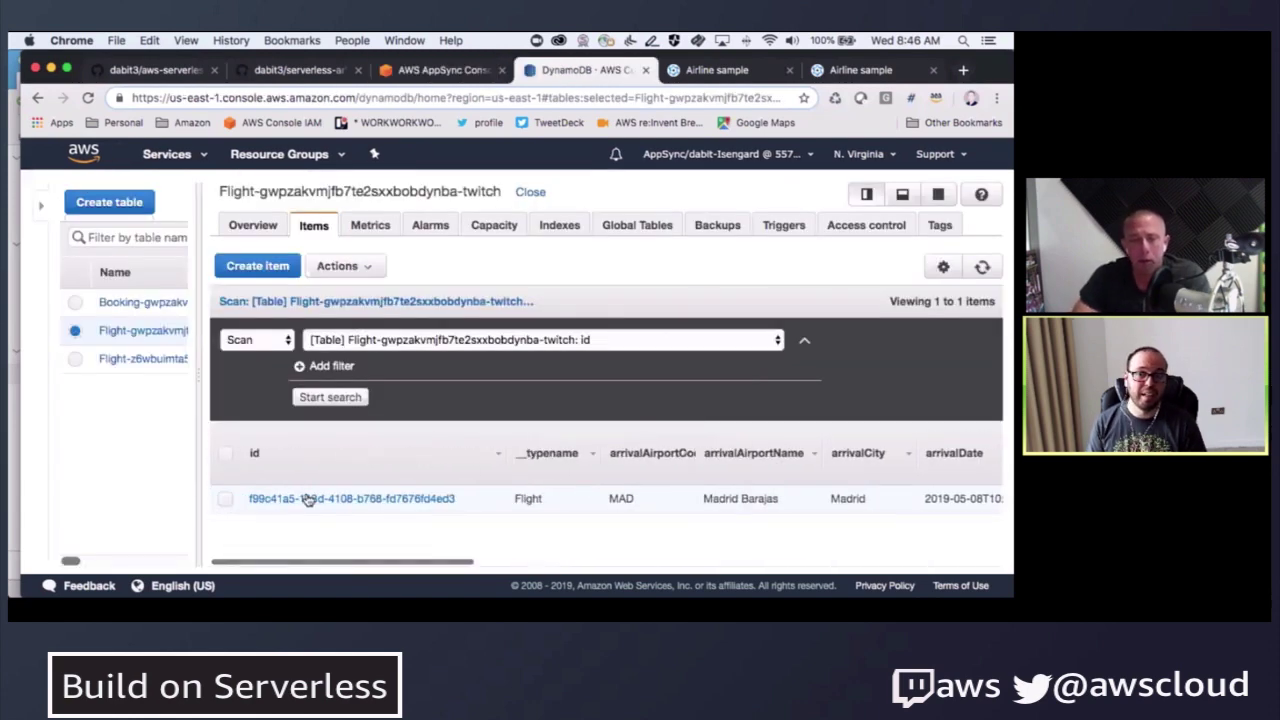
pyautogui.click(305, 498)
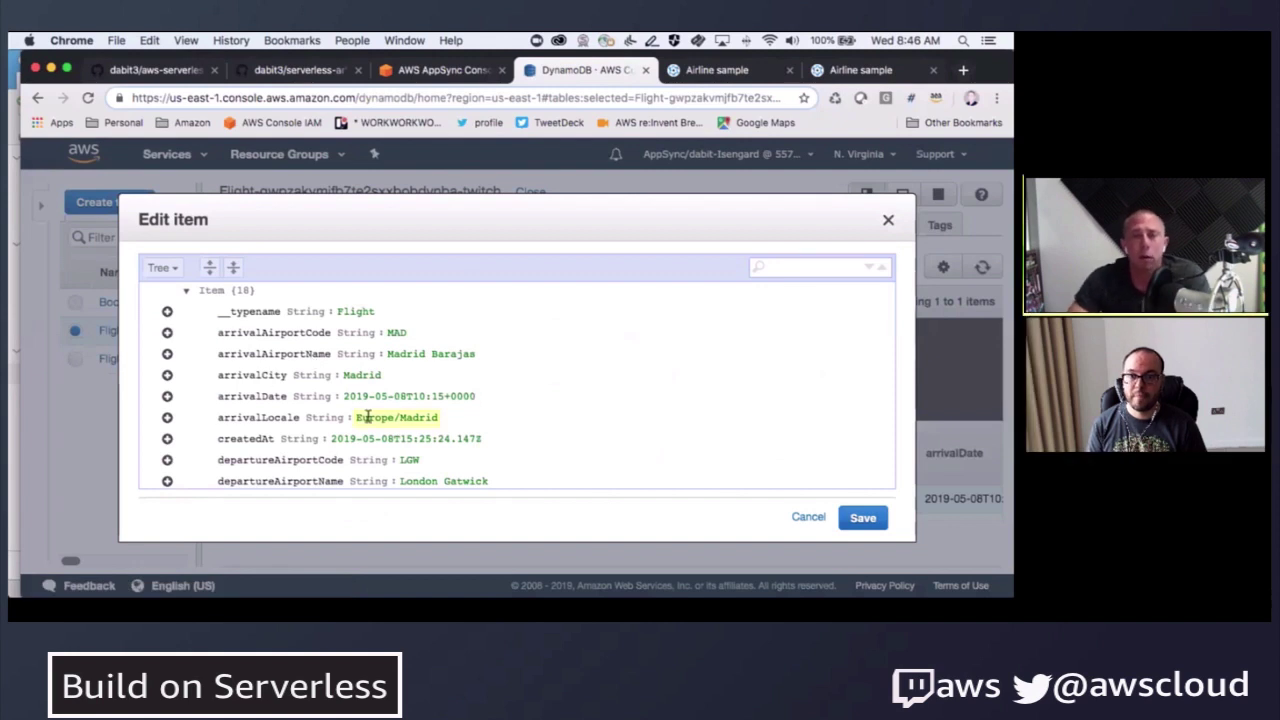
pyautogui.scroll(-3, 343, 455)
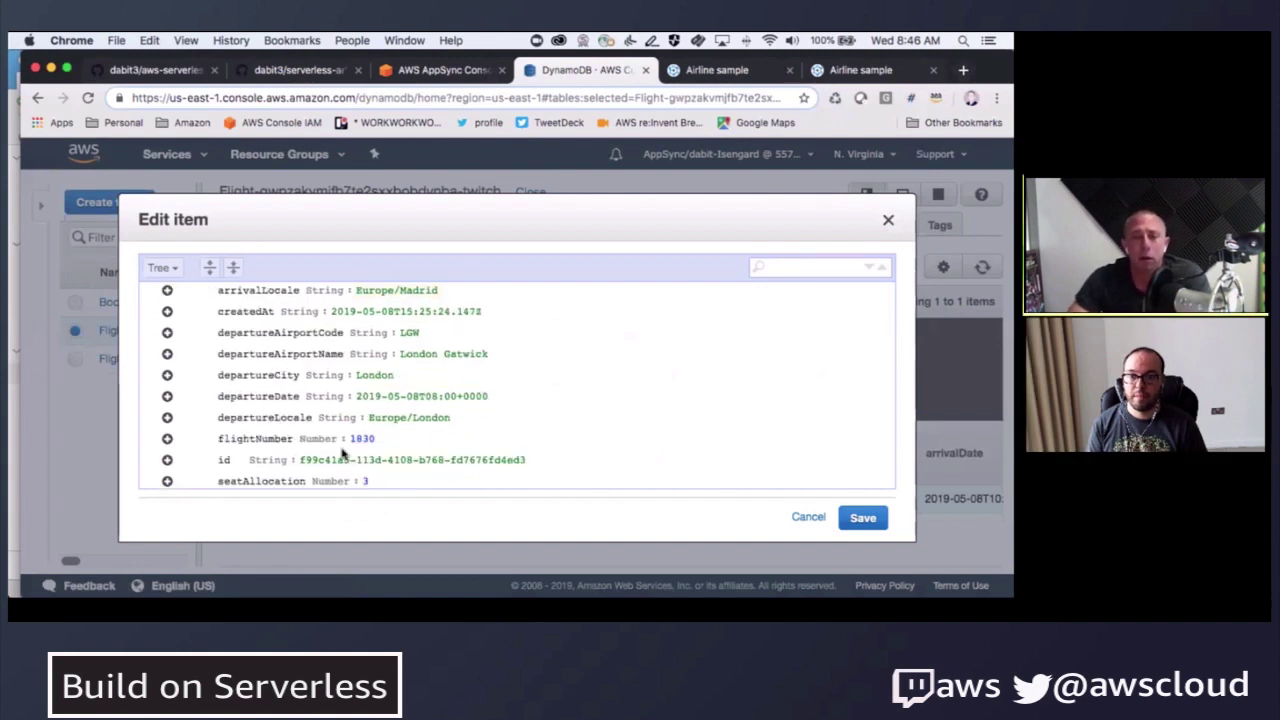
pyautogui.tripleClick(538, 454)
pyautogui.hotkey('ctrl', 'c')
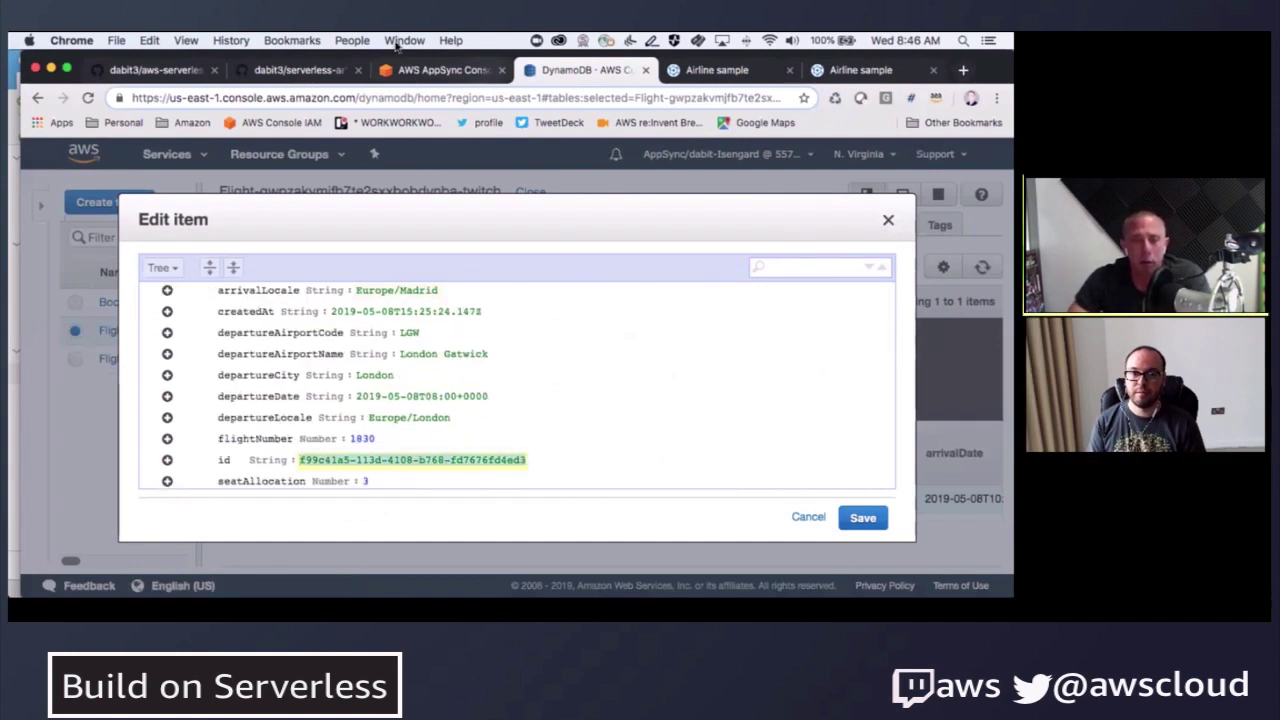
# - Paste the flight id as the bookingOutboundFlightId value and request id in the mutation's result
pyautogui.click(440, 70)
pyautogui.click(435, 383)
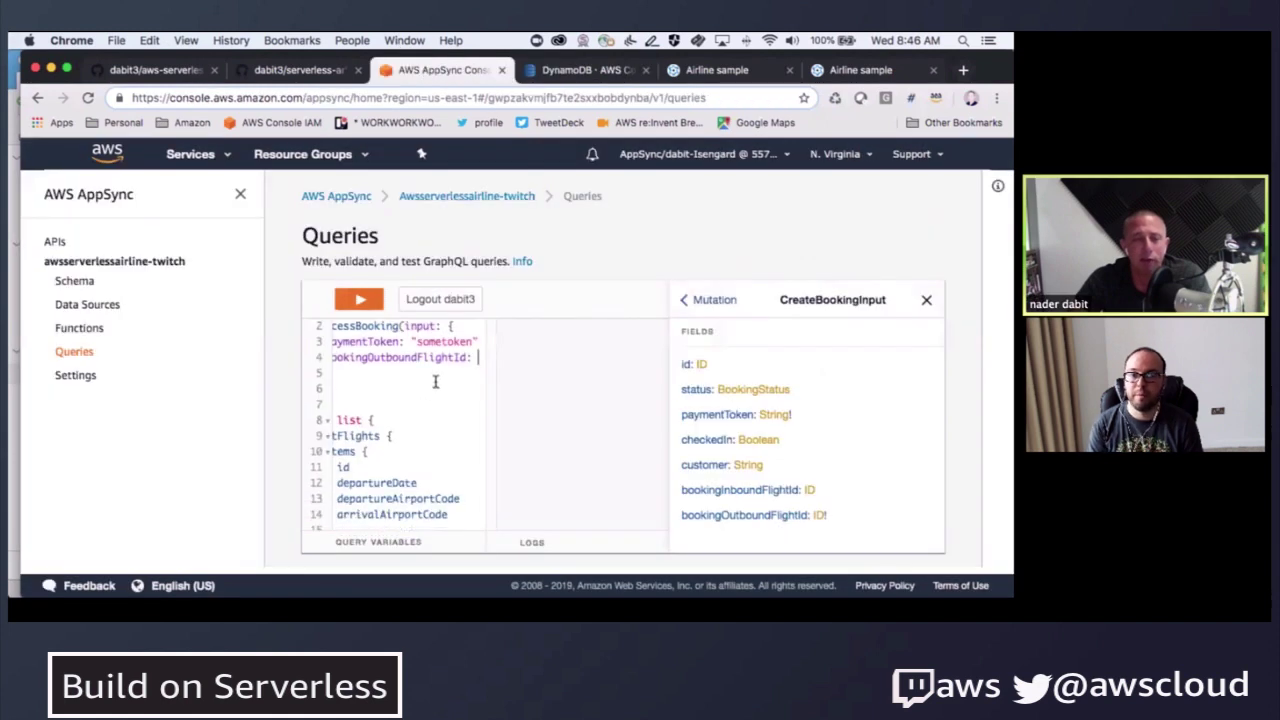
pyautogui.write('"')
pyautogui.hotkey('ctrl', 'v')
pyautogui.hscroll(-5, 440, 379)
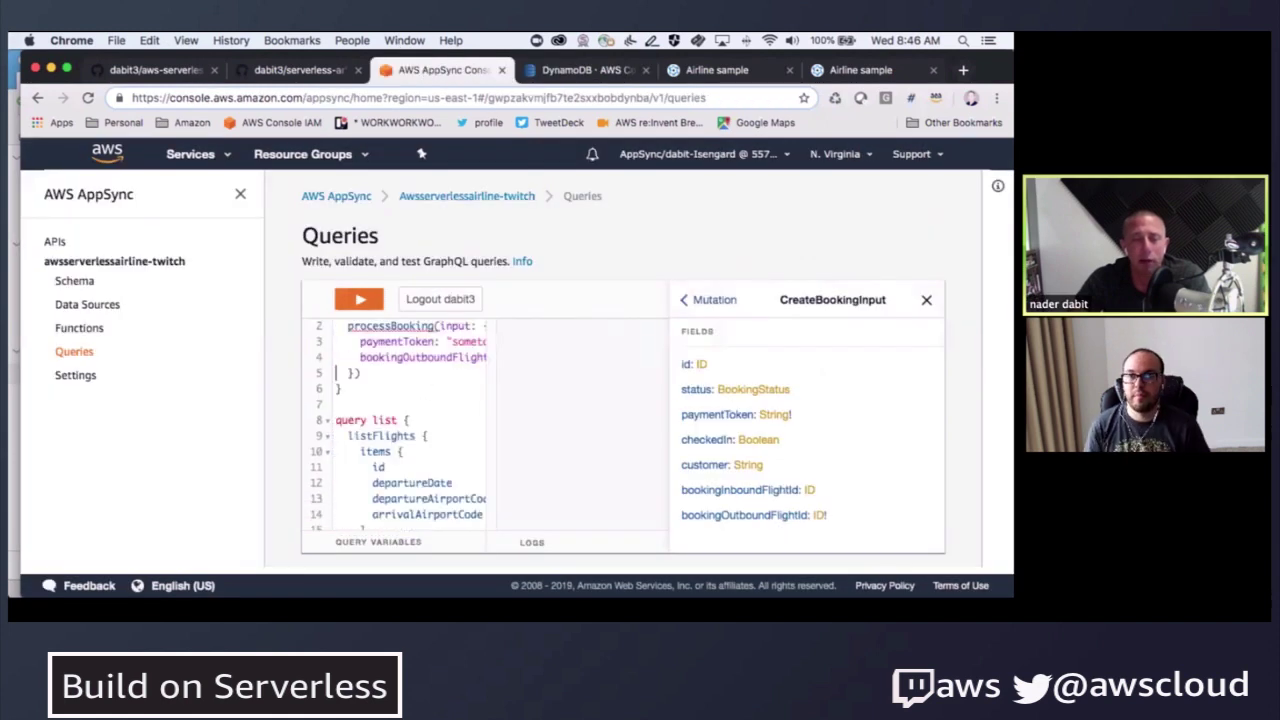
pyautogui.write('{')
pyautogui.press('Return')
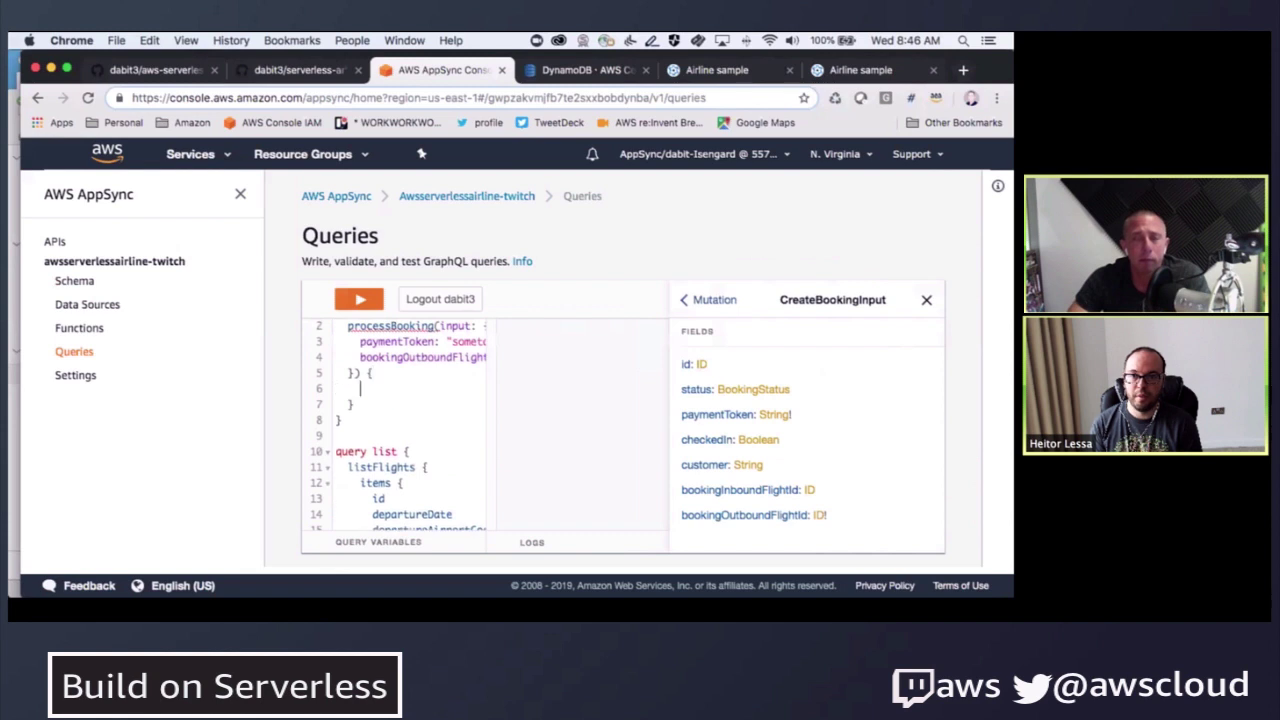
pyautogui.write('id')
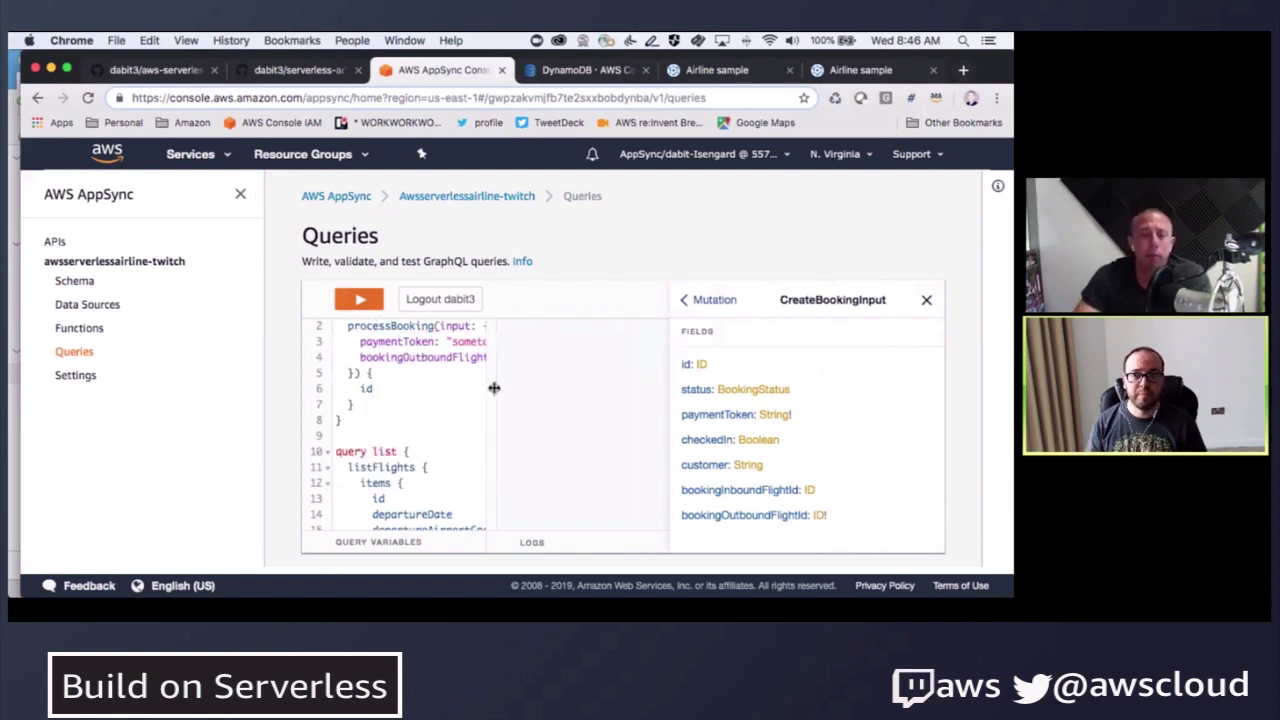
# - Widen the query editor, close the Docs panel and enlarge the results pane
pyautogui.moveTo(494, 386); pyautogui.dragTo(600, 381)
pyautogui.click(928, 301)
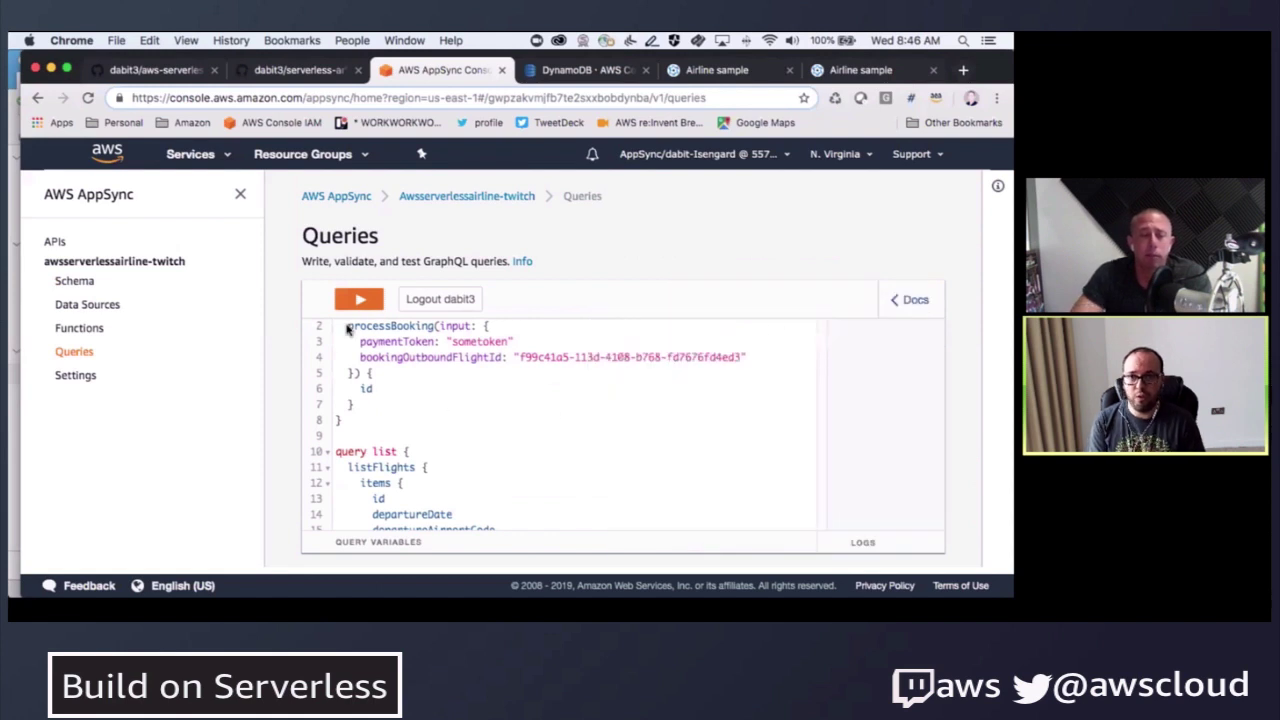
pyautogui.moveTo(821, 395); pyautogui.dragTo(682, 397)
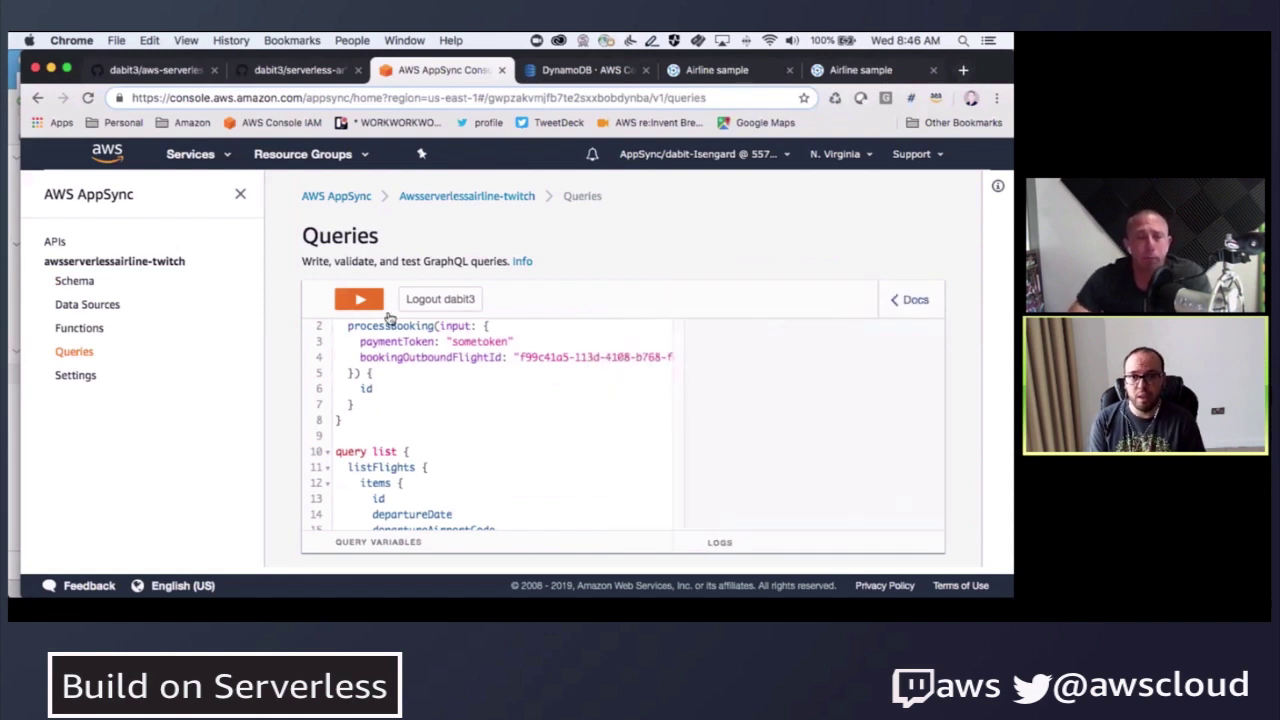
pyautogui.click(360, 299)
# - Run processBooking and scroll through the query to find the createFlight input
pyautogui.click(385, 331)
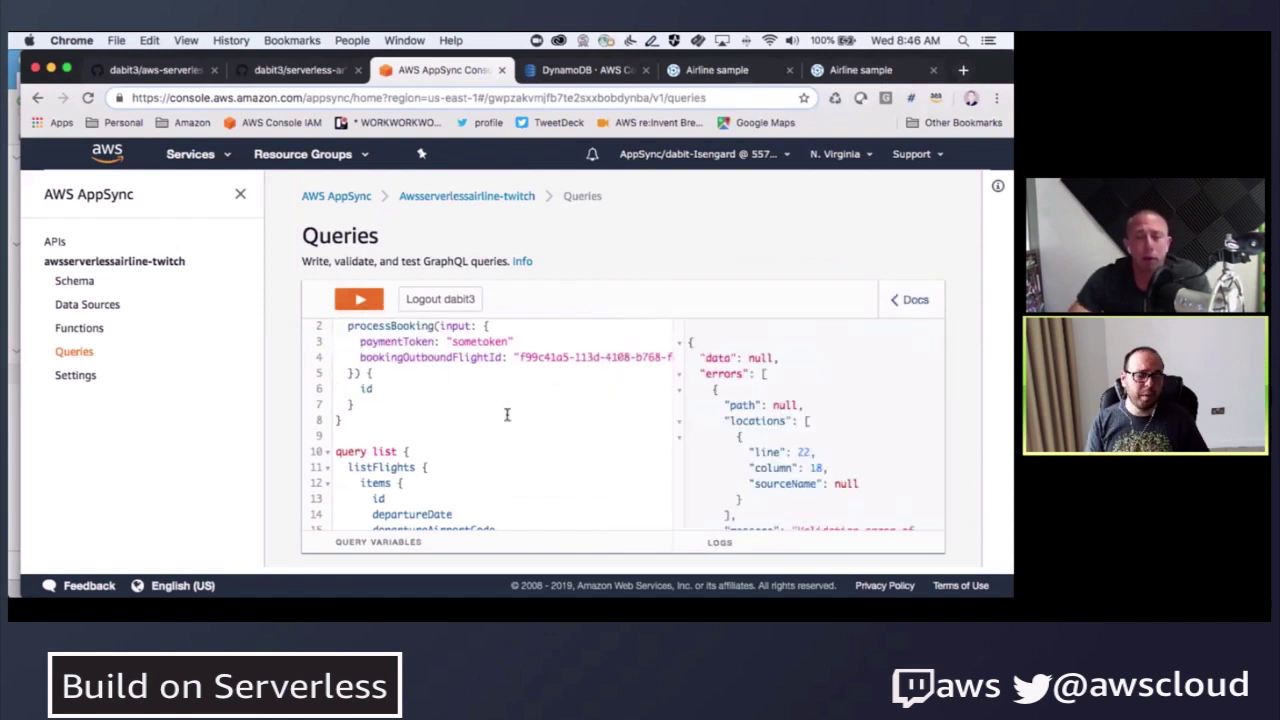
pyautogui.scroll(-3, 750, 424)
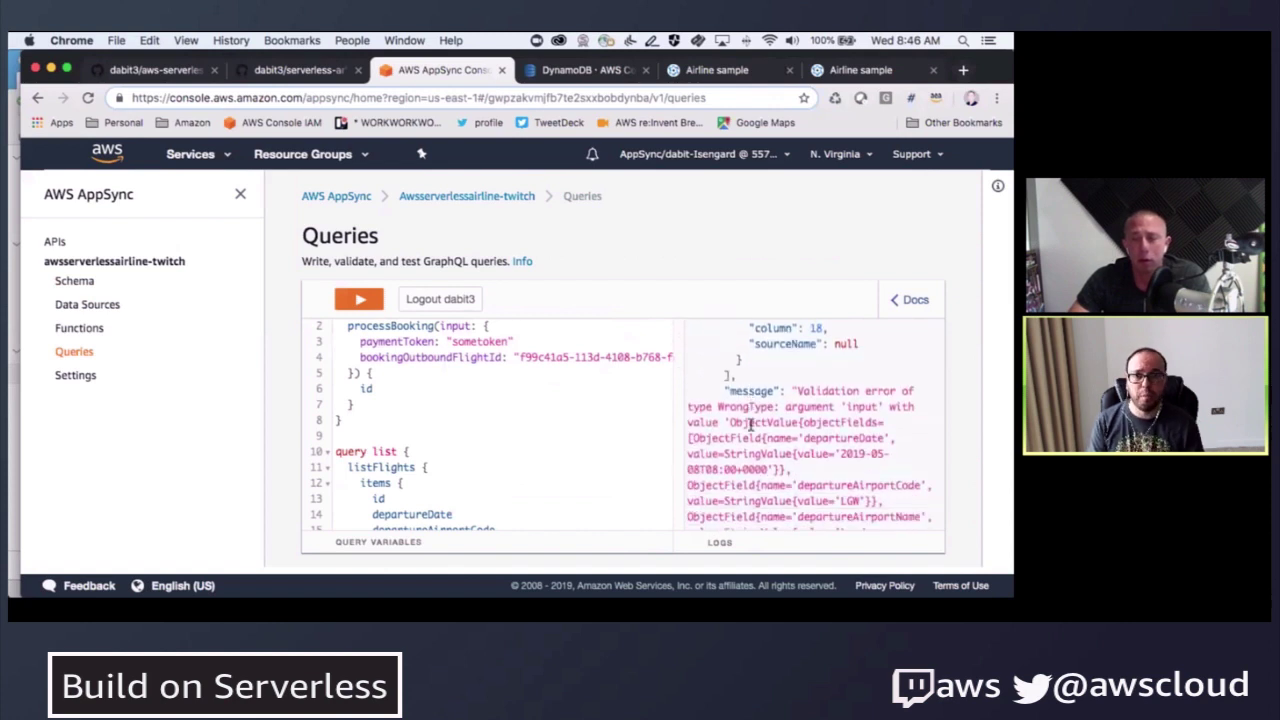
pyautogui.scroll(-1, 742, 428)
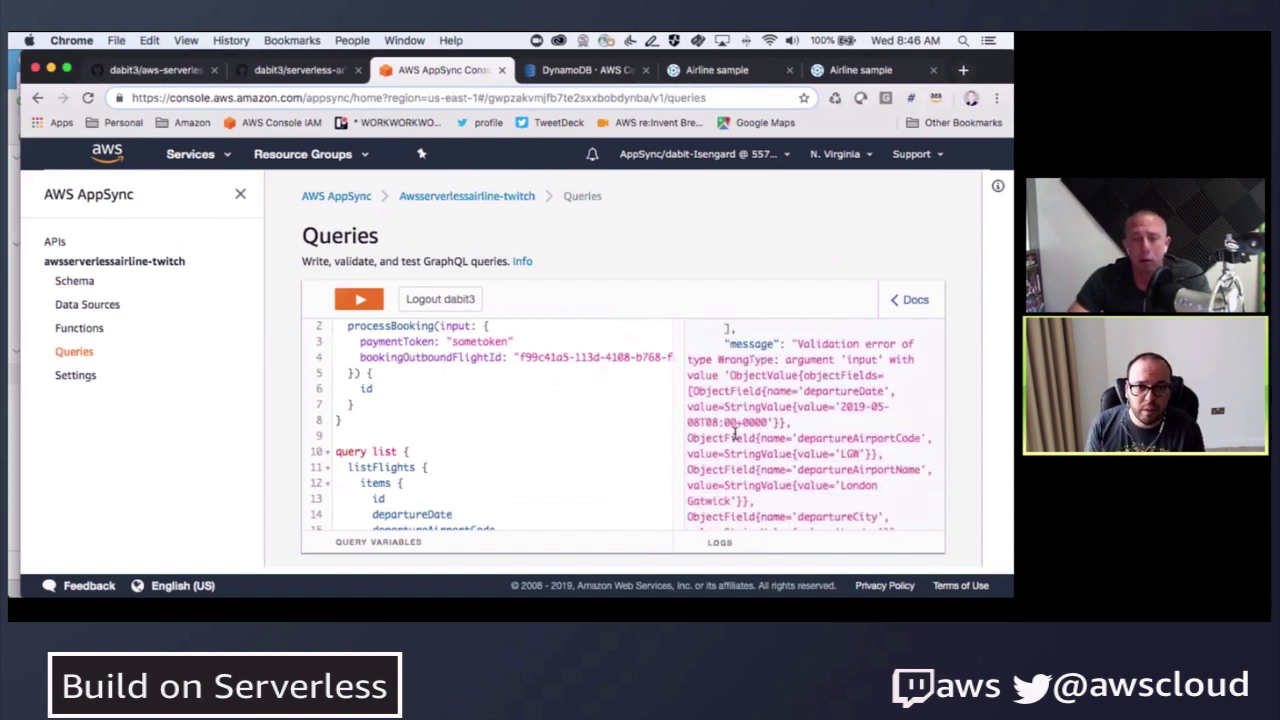
pyautogui.scroll(-4, 735, 432)
pyautogui.scroll(-4, 512, 447)
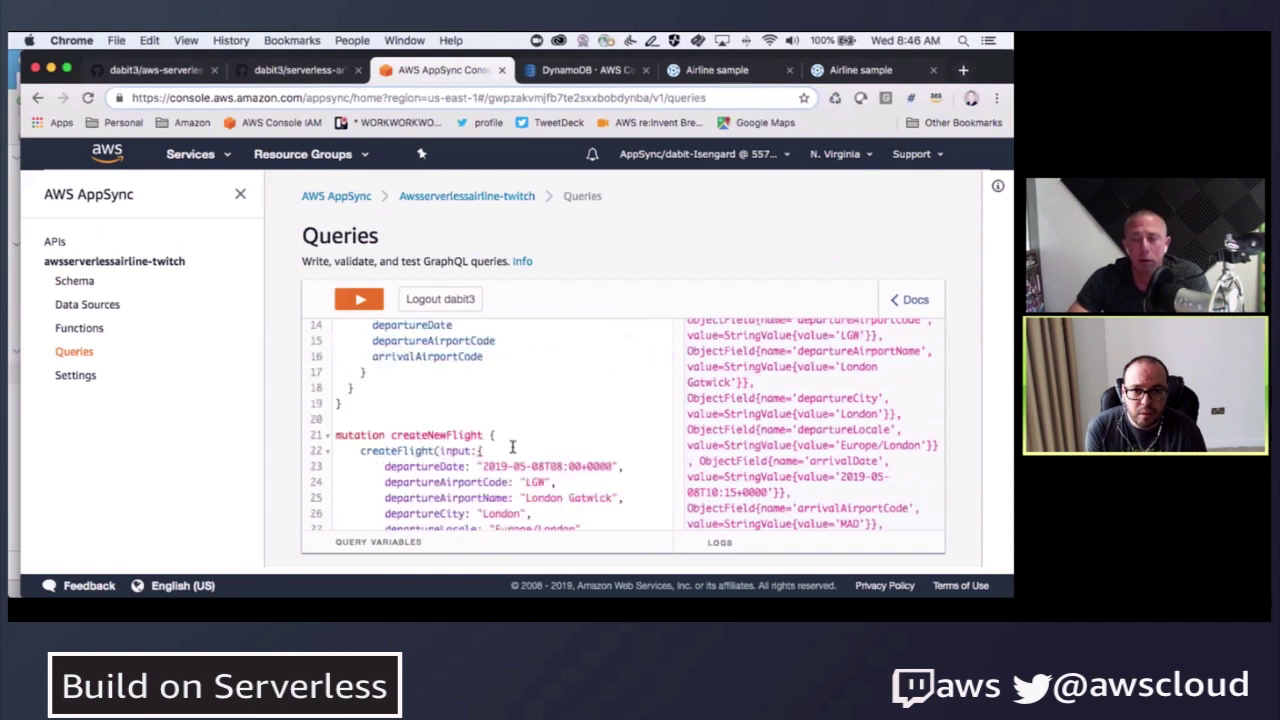
pyautogui.scroll(-2, 520, 412)
# - Add 'seatAllocation: 3' to the flight input and rerun processBooking, selecting the returned booking id
pyautogui.press('Return')
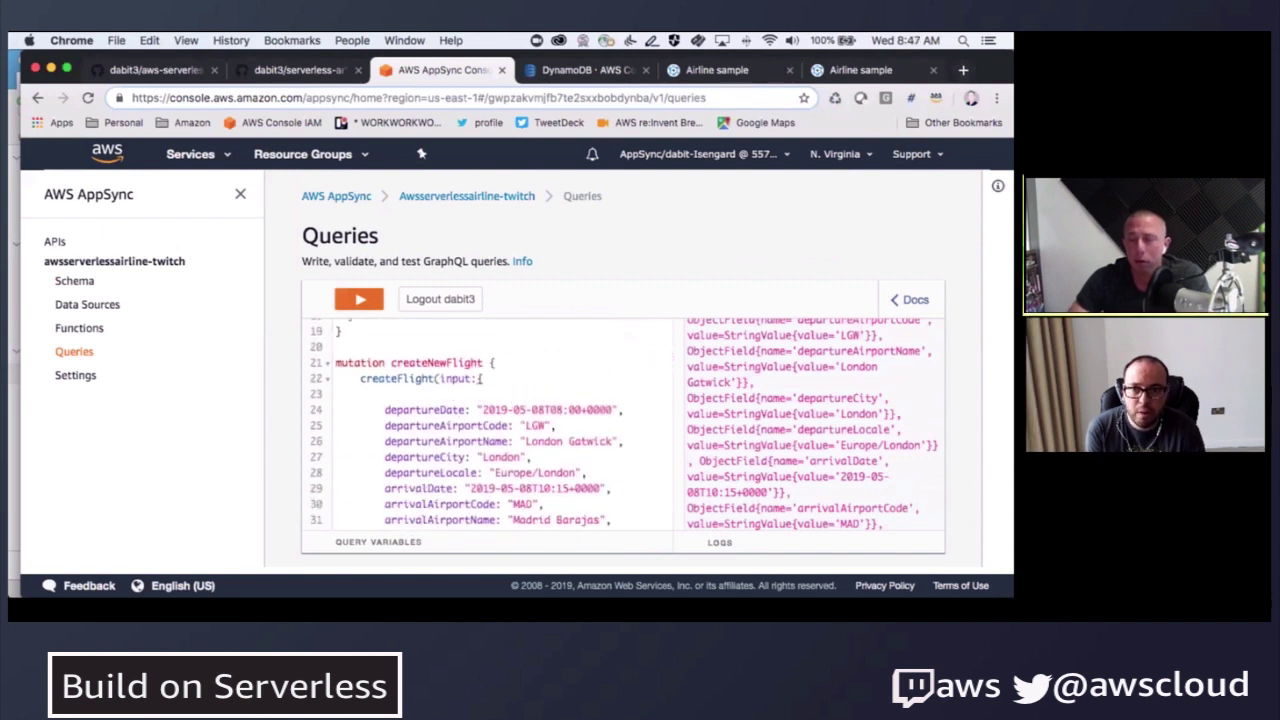
pyautogui.write('seatAllocation:3')
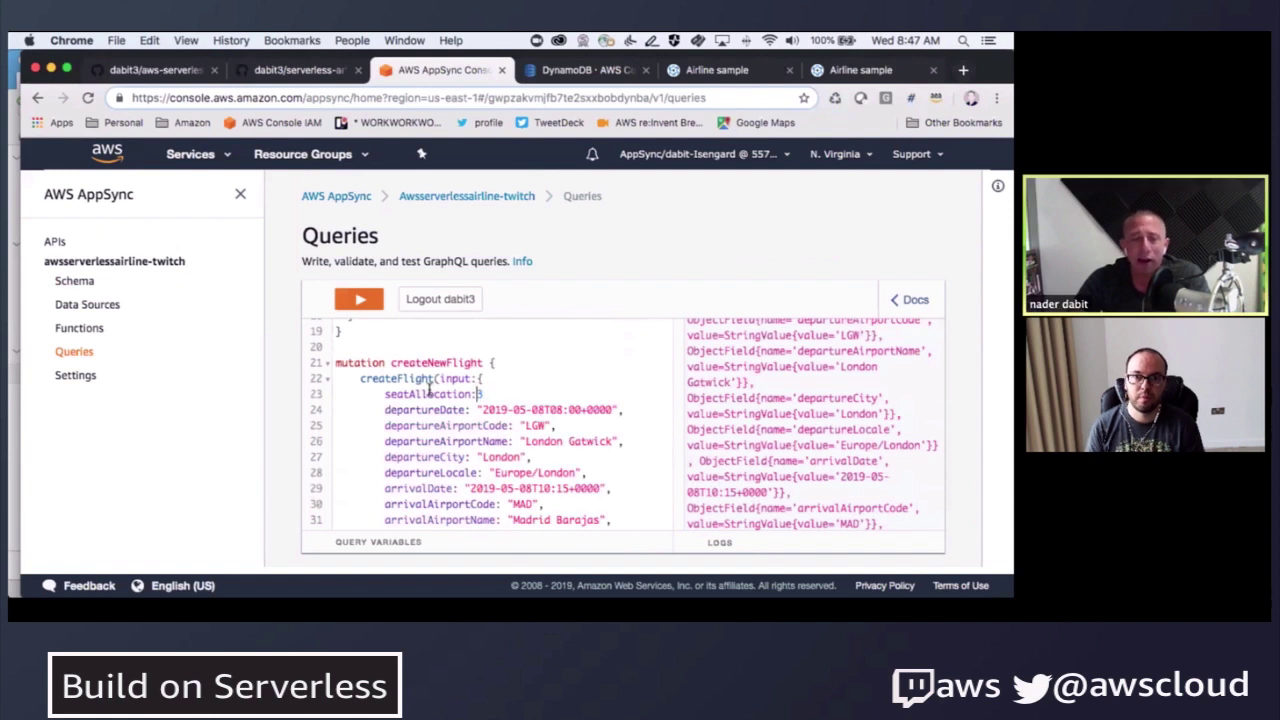
pyautogui.scroll(6, 430, 390)
pyautogui.click(355, 300)
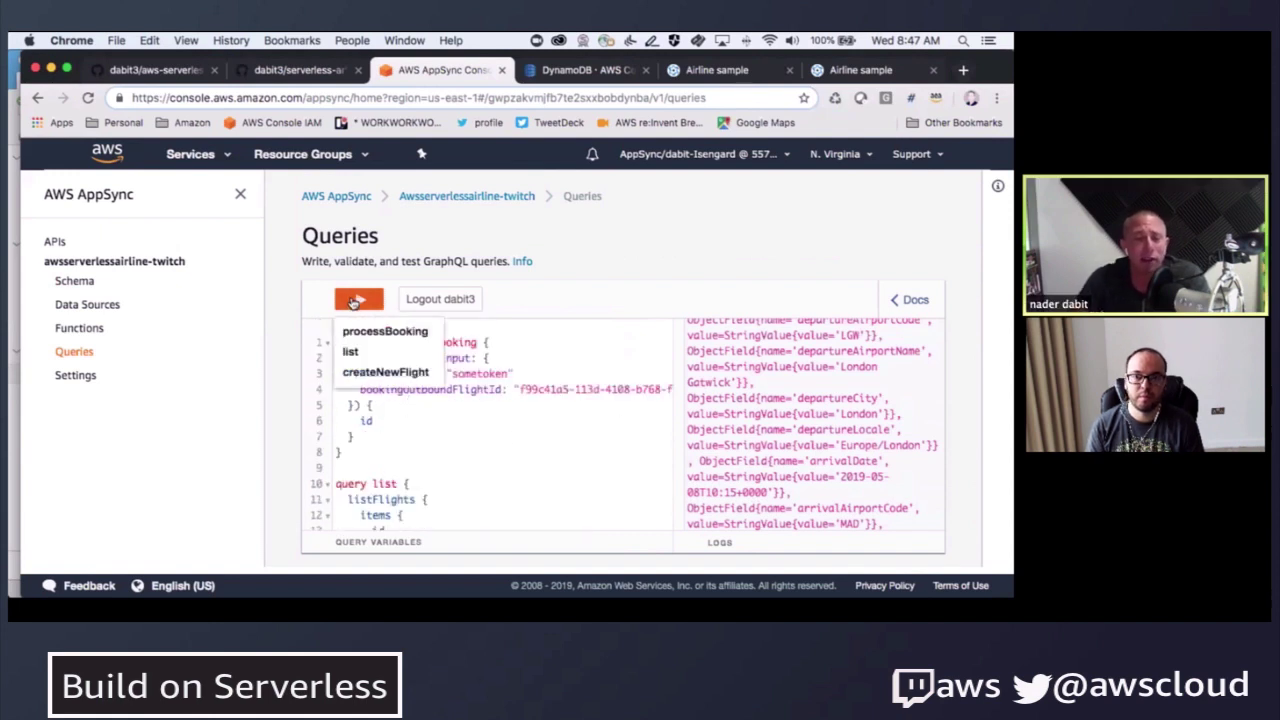
pyautogui.click(349, 330)
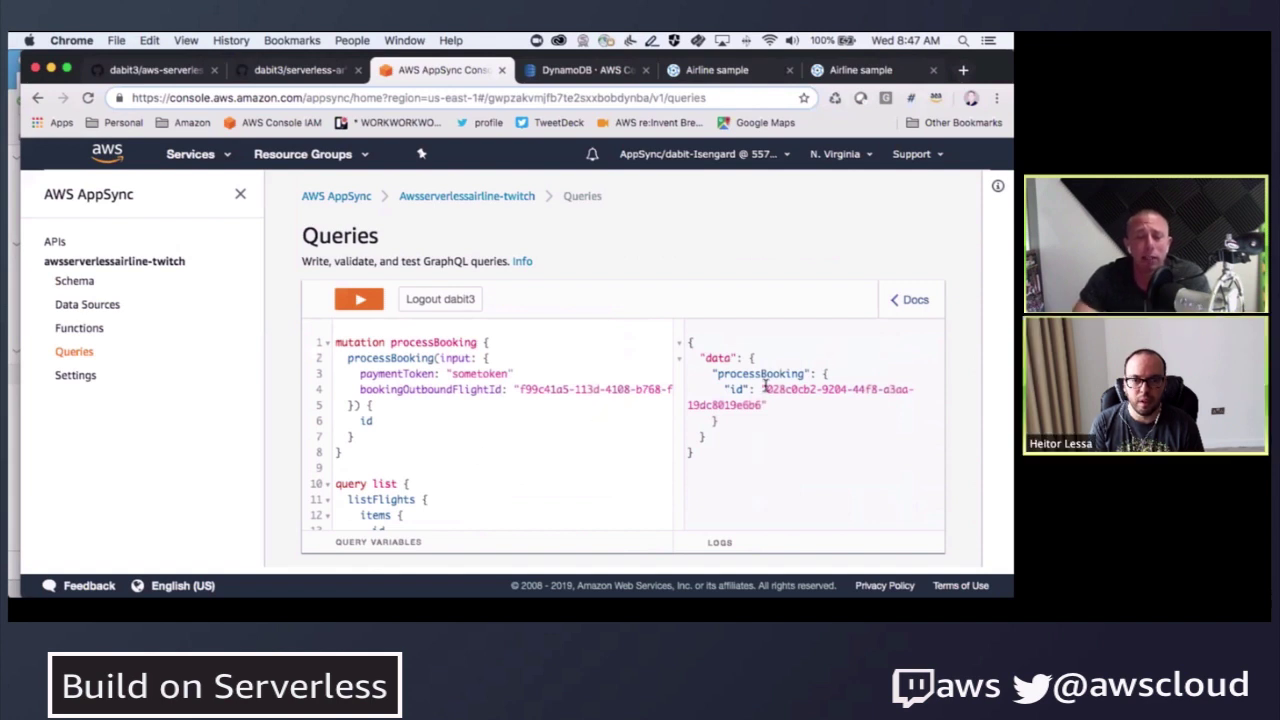
pyautogui.moveTo(765, 386); pyautogui.dragTo(760, 405)
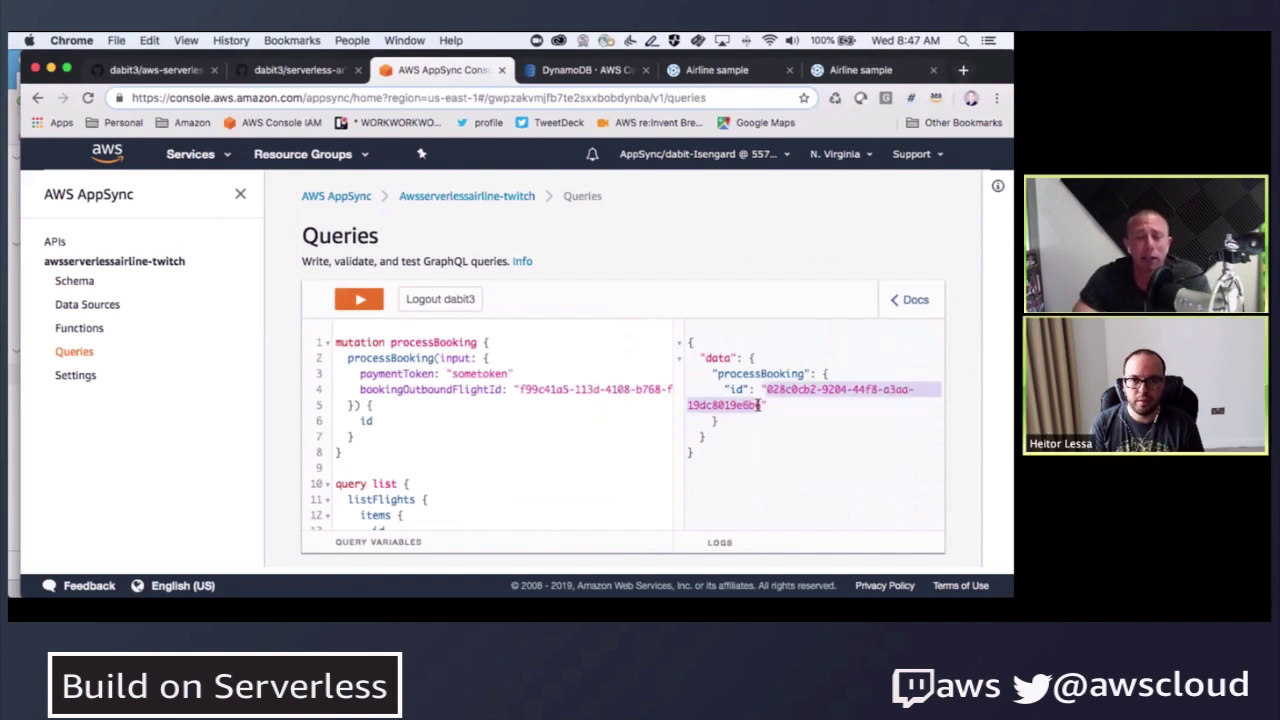
# - Refresh the DynamoDB Flight table to confirm seatAllocation fell from 3 to 2, then return to AppSync
pyautogui.click(578, 70)
pyautogui.click(882, 219)
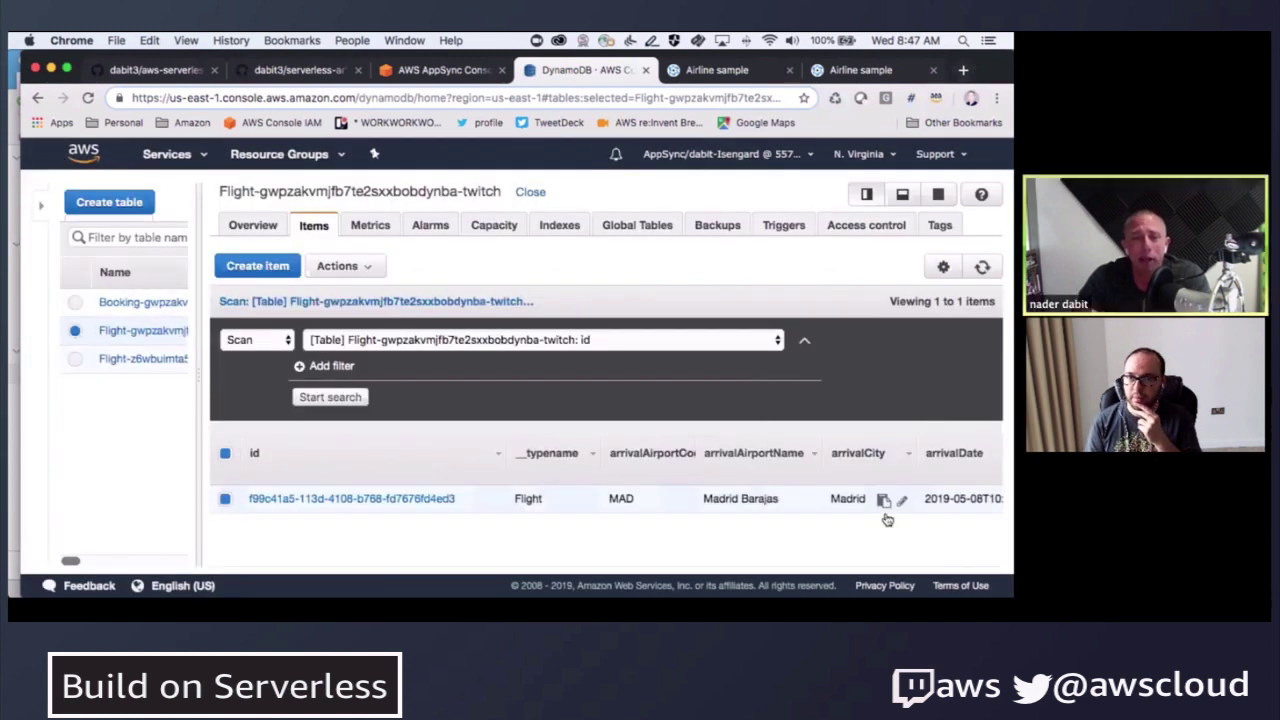
pyautogui.hscroll(10, 884, 502)
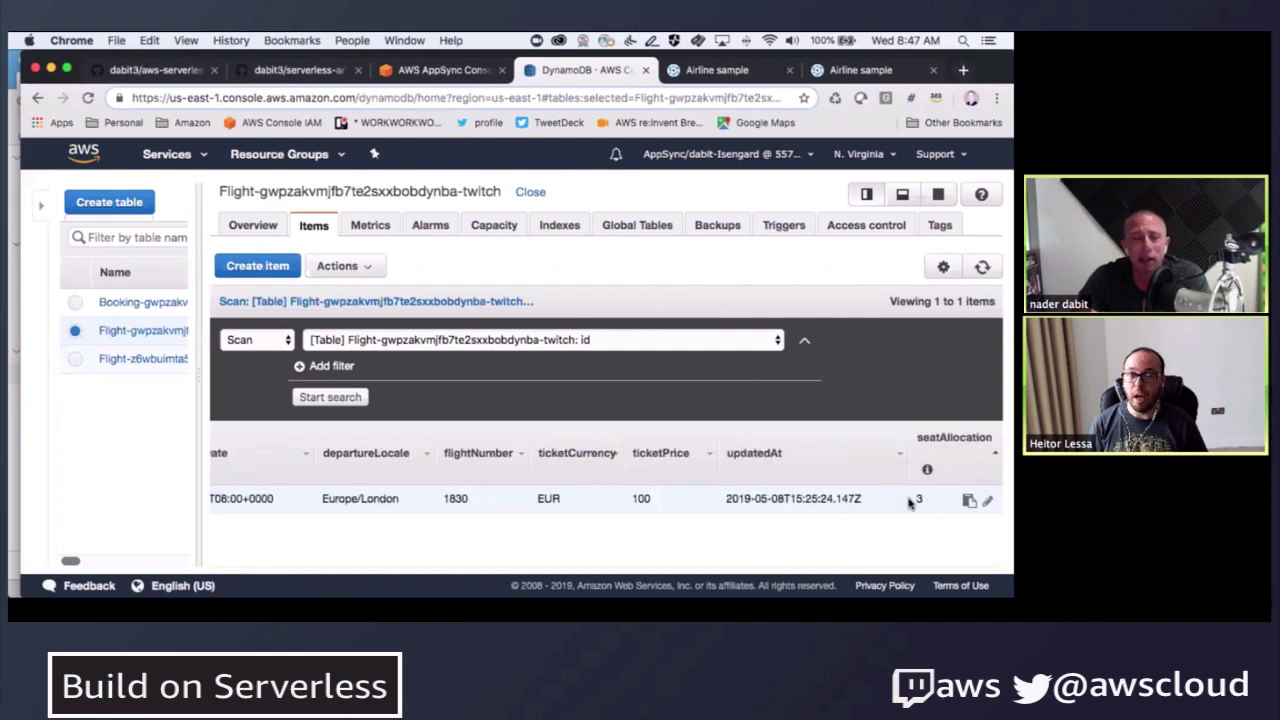
pyautogui.click(984, 267)
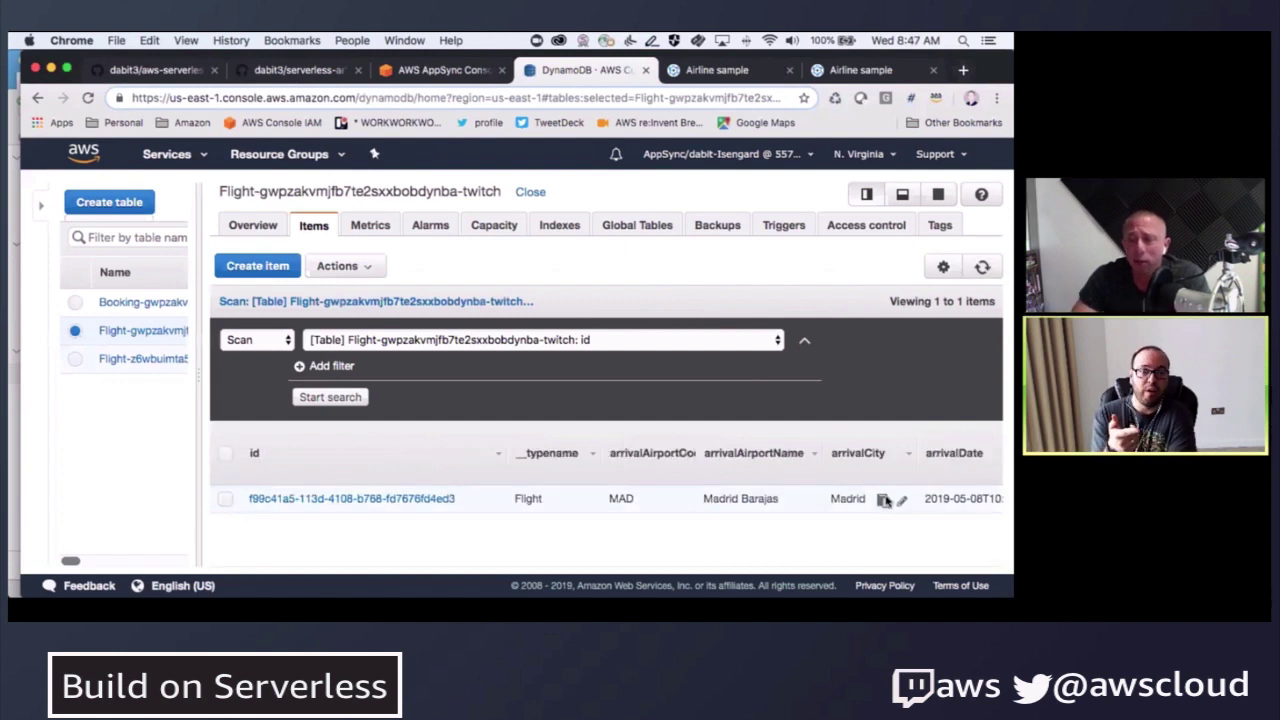
pyautogui.hscroll(8, 890, 505)
pyautogui.hscroll(5, 920, 515)
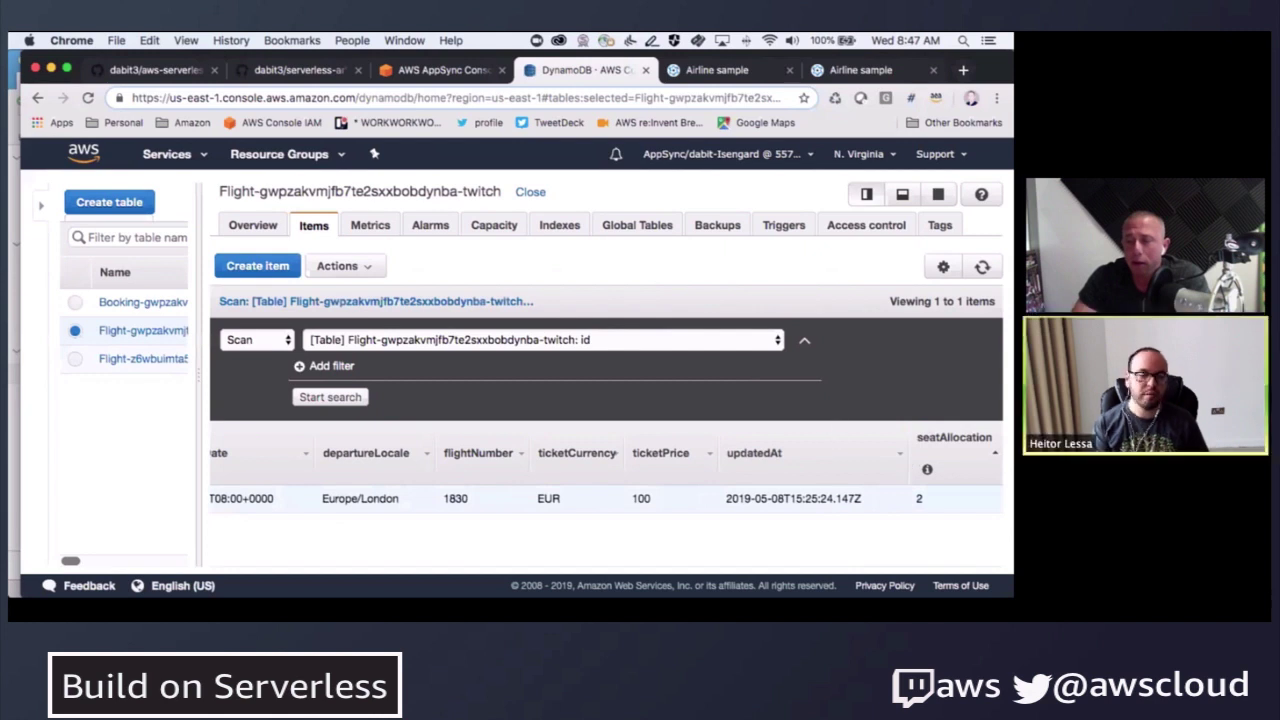
pyautogui.click(436, 68)
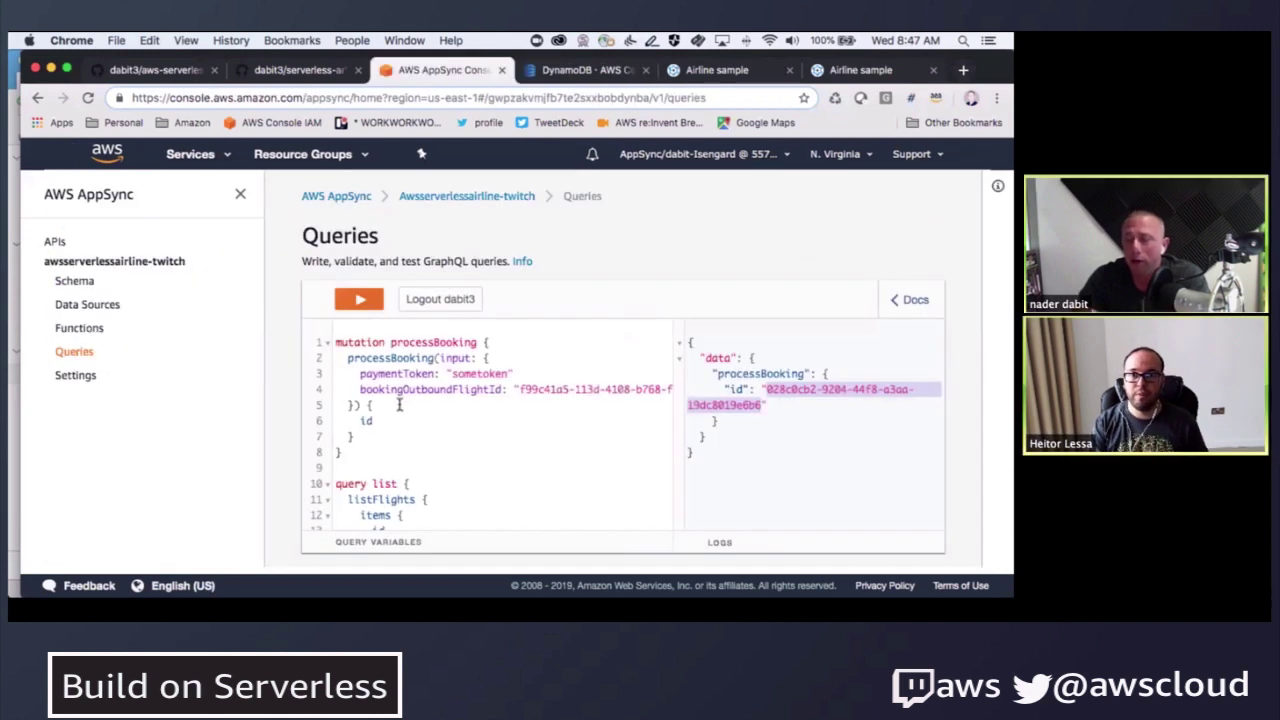
# - Run processBooking three more times until the flight runs out of seats
pyautogui.click(360, 302)
pyautogui.click(366, 333)
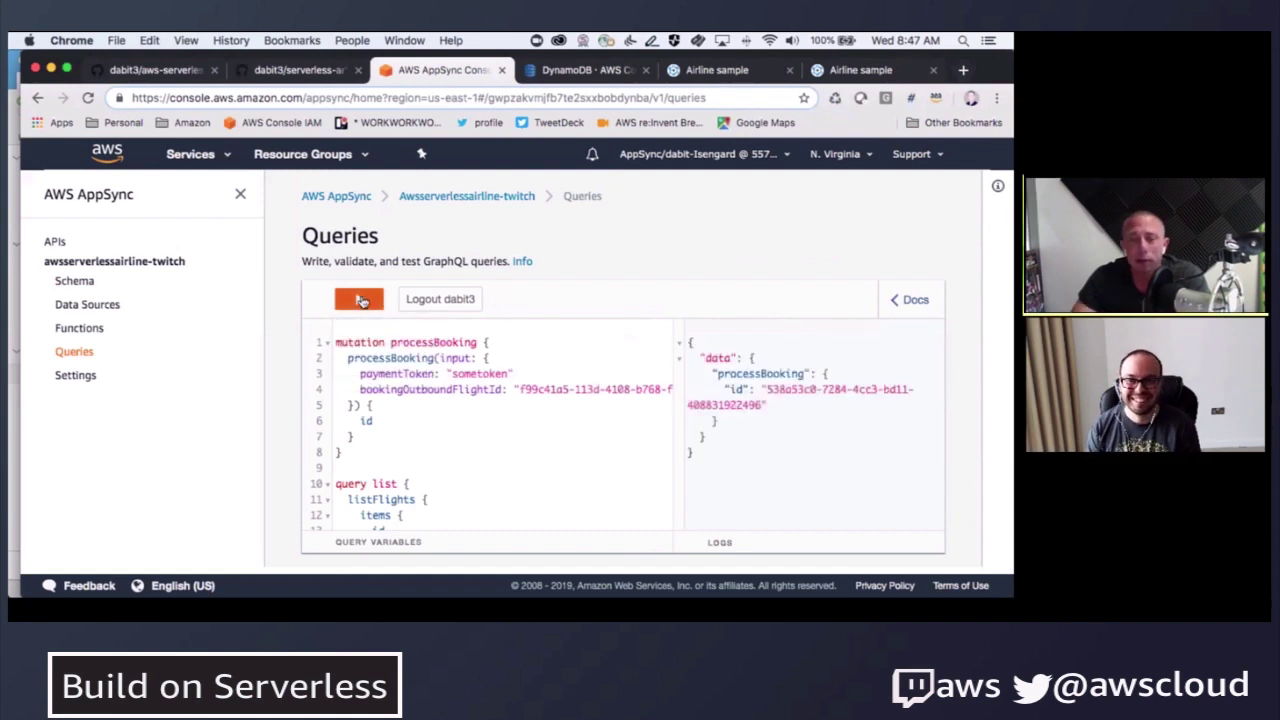
pyautogui.click(362, 302)
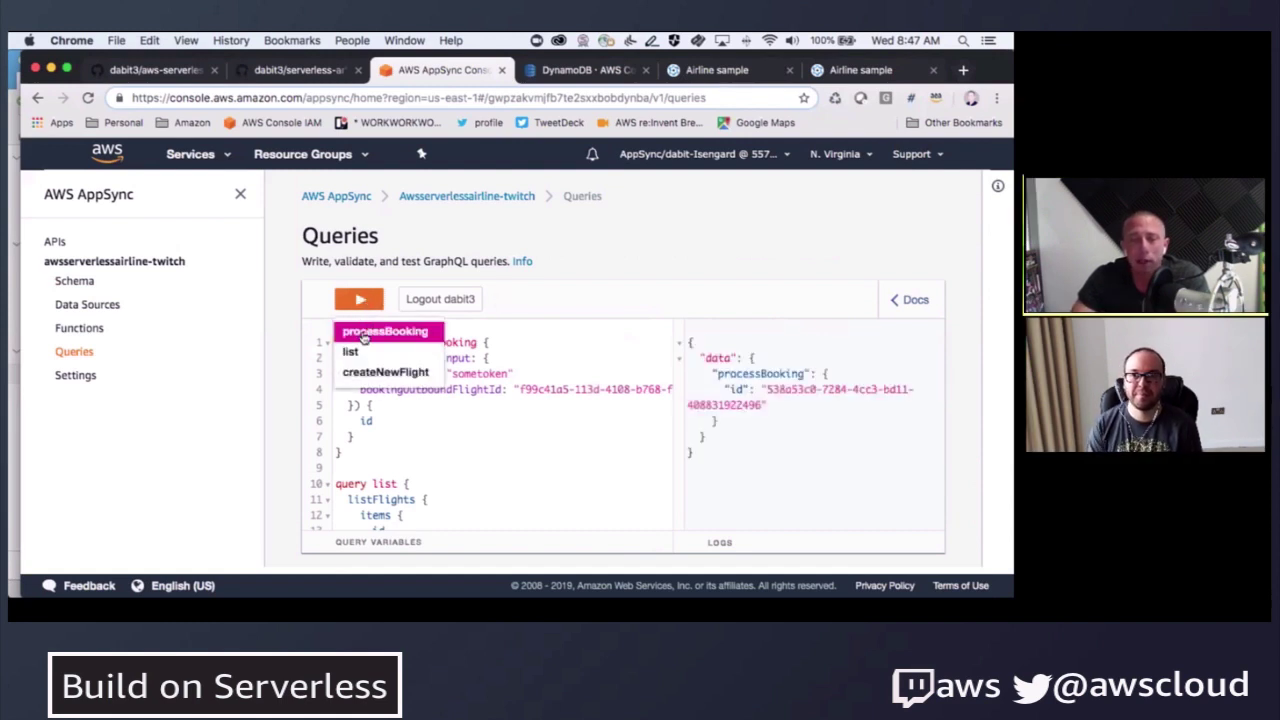
pyautogui.click(364, 334)
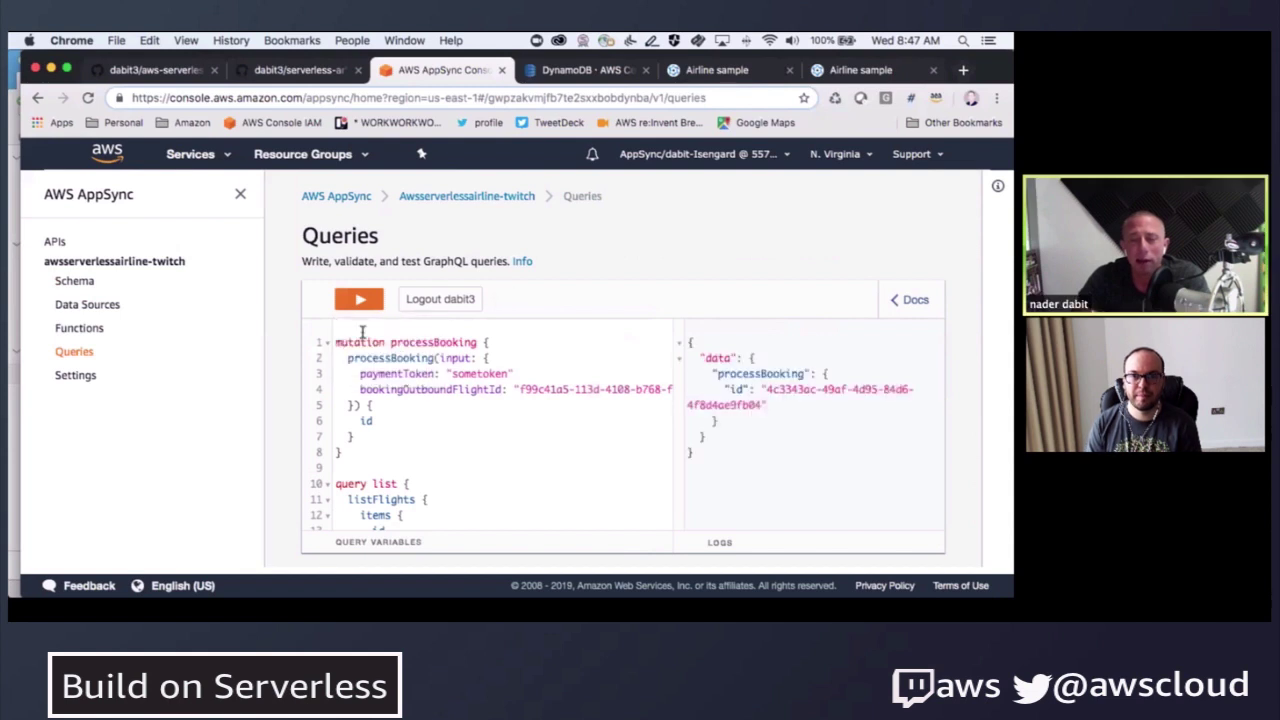
pyautogui.click(360, 302)
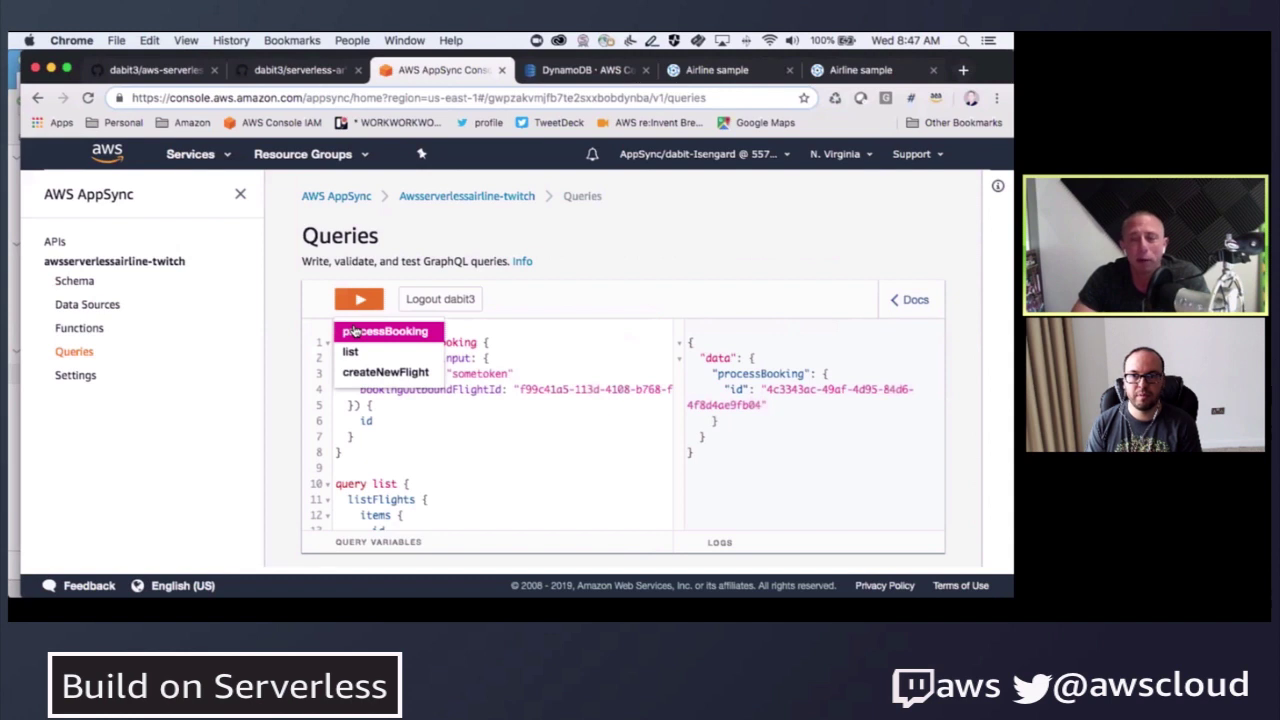
pyautogui.click(352, 332)
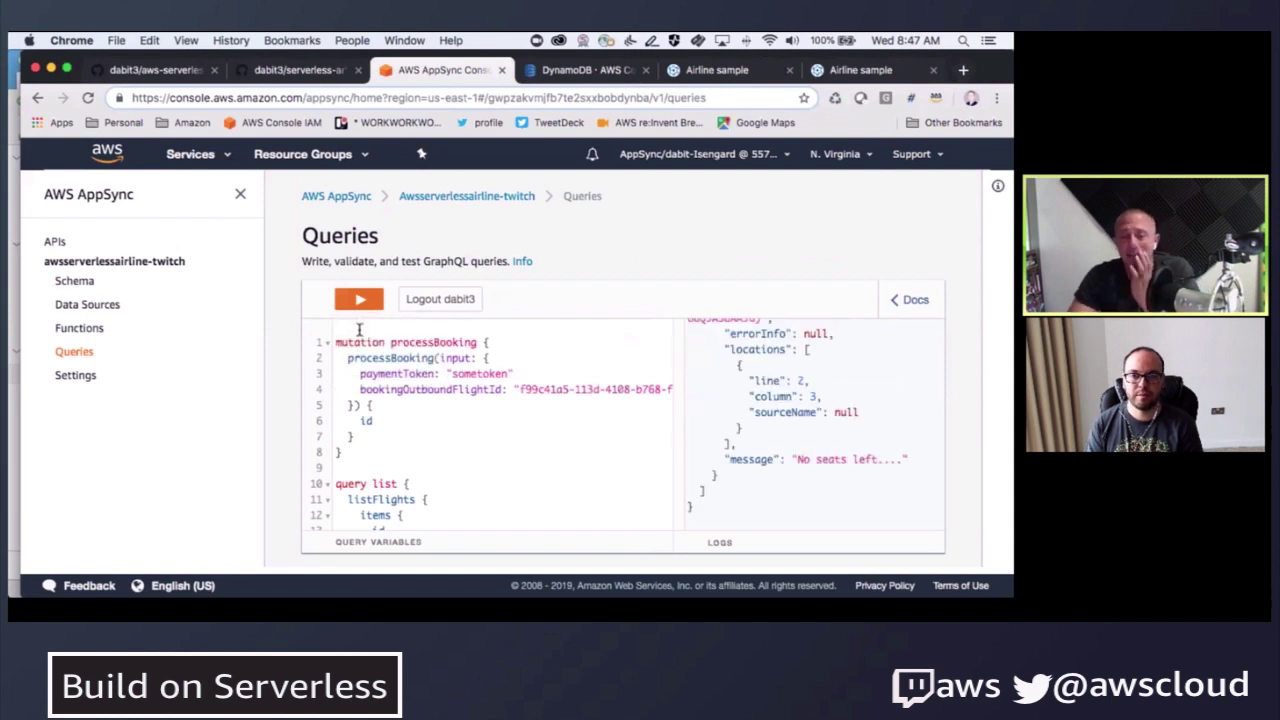
# - Inspect the returned 'No seats left....' error message in the results
pyautogui.moveTo(797, 459); pyautogui.dragTo(901, 457)
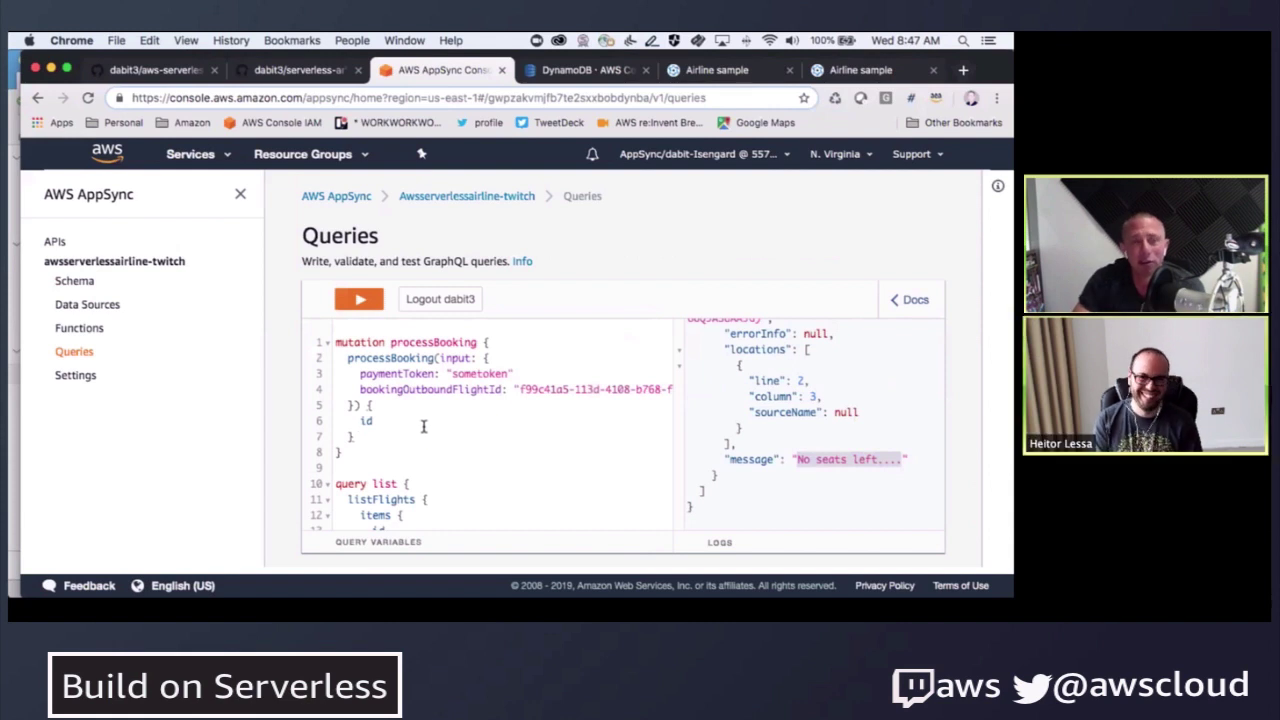
pyautogui.click(829, 413)
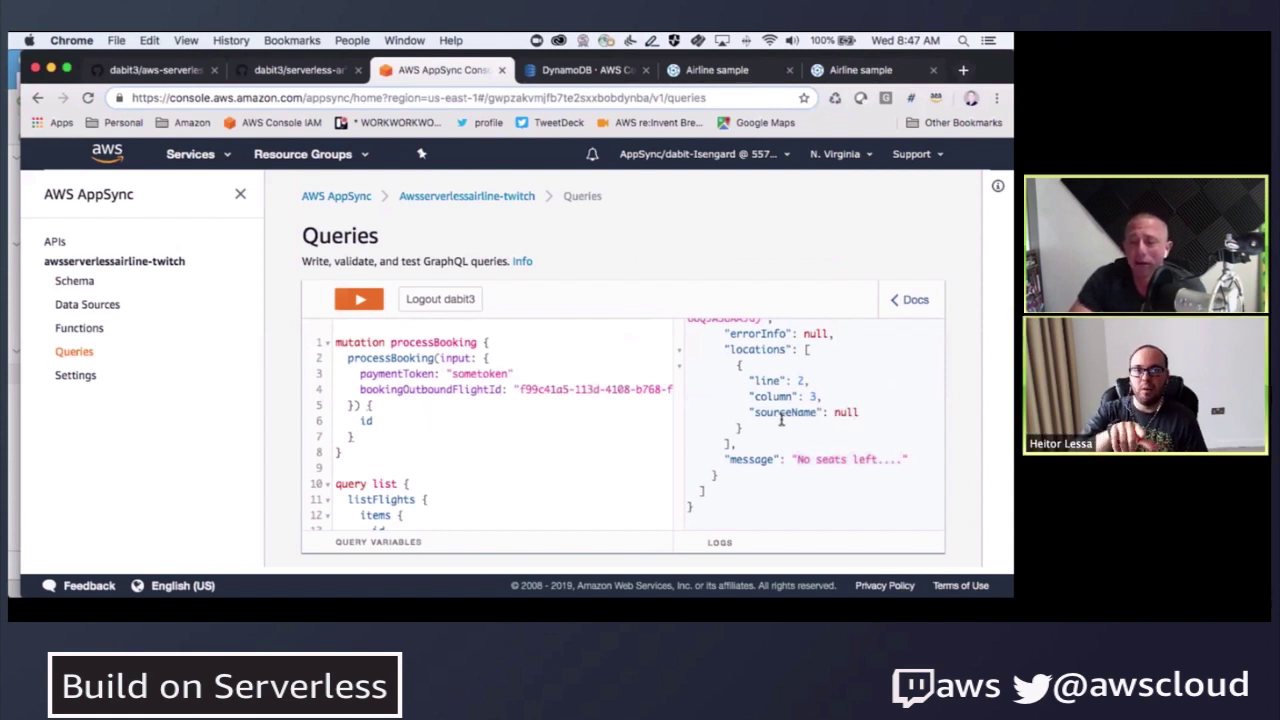
pyautogui.scroll(2, 770, 420)
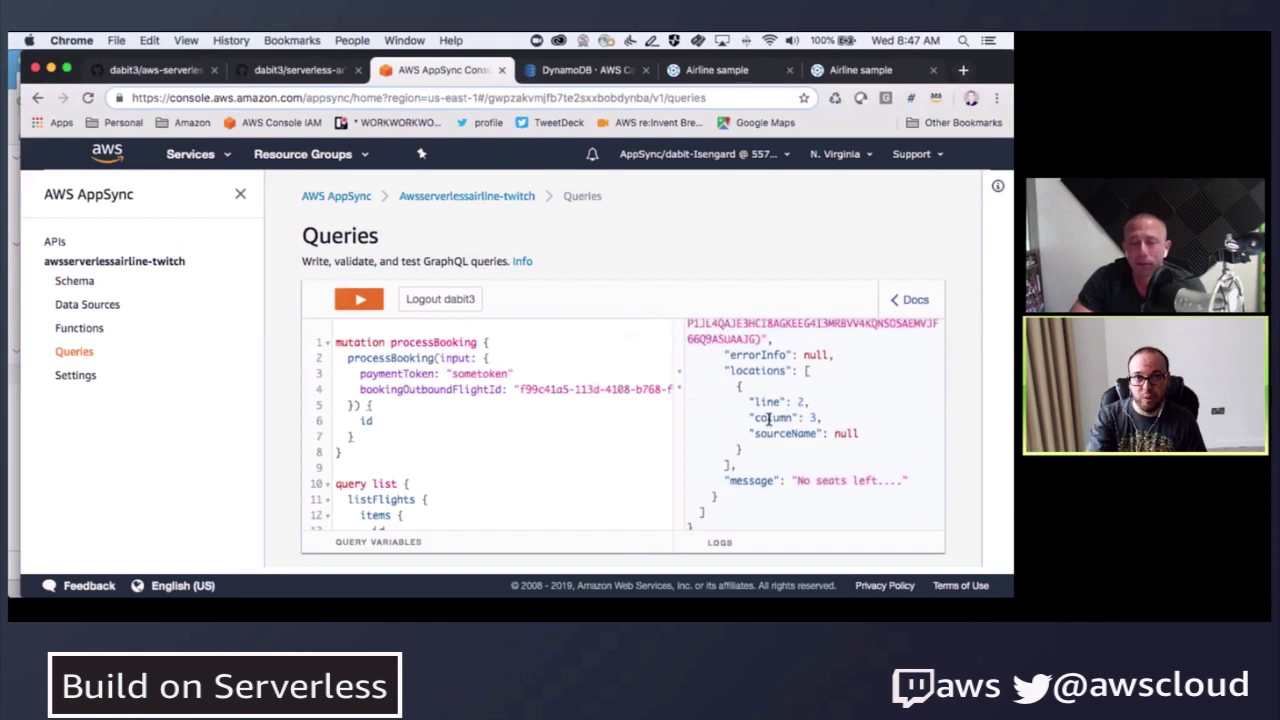
pyautogui.scroll(-2, 775, 418)
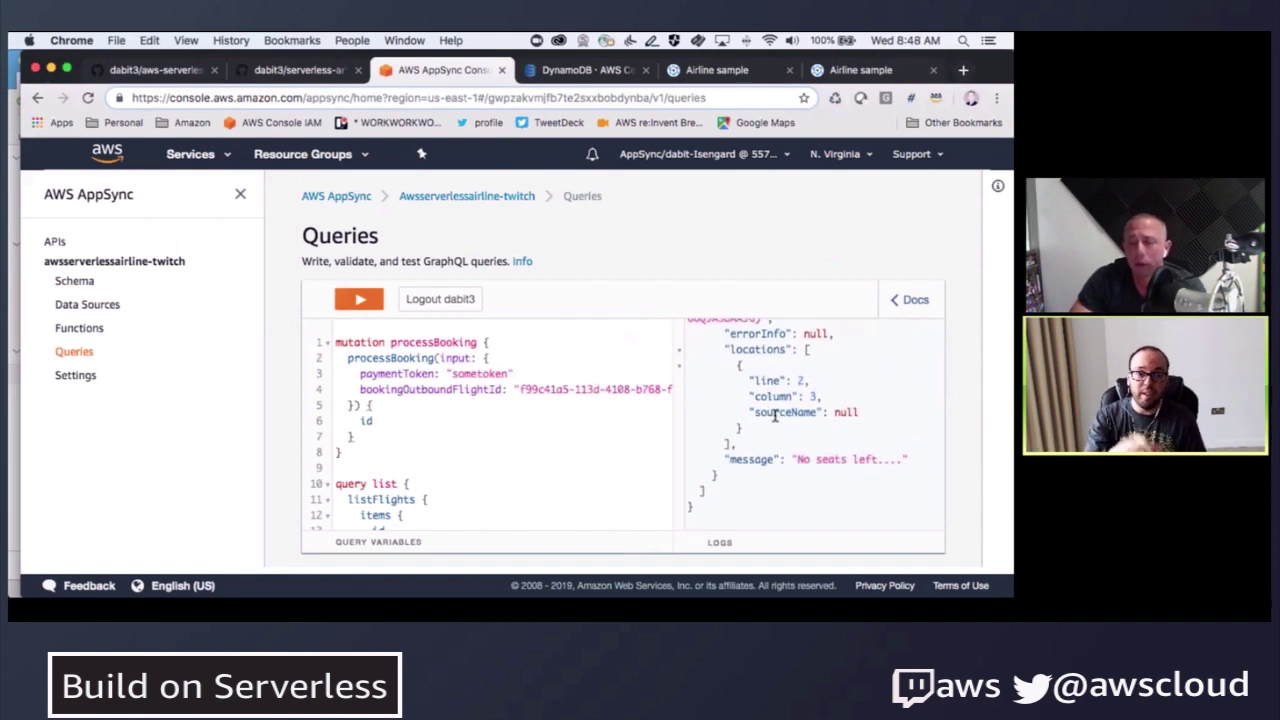
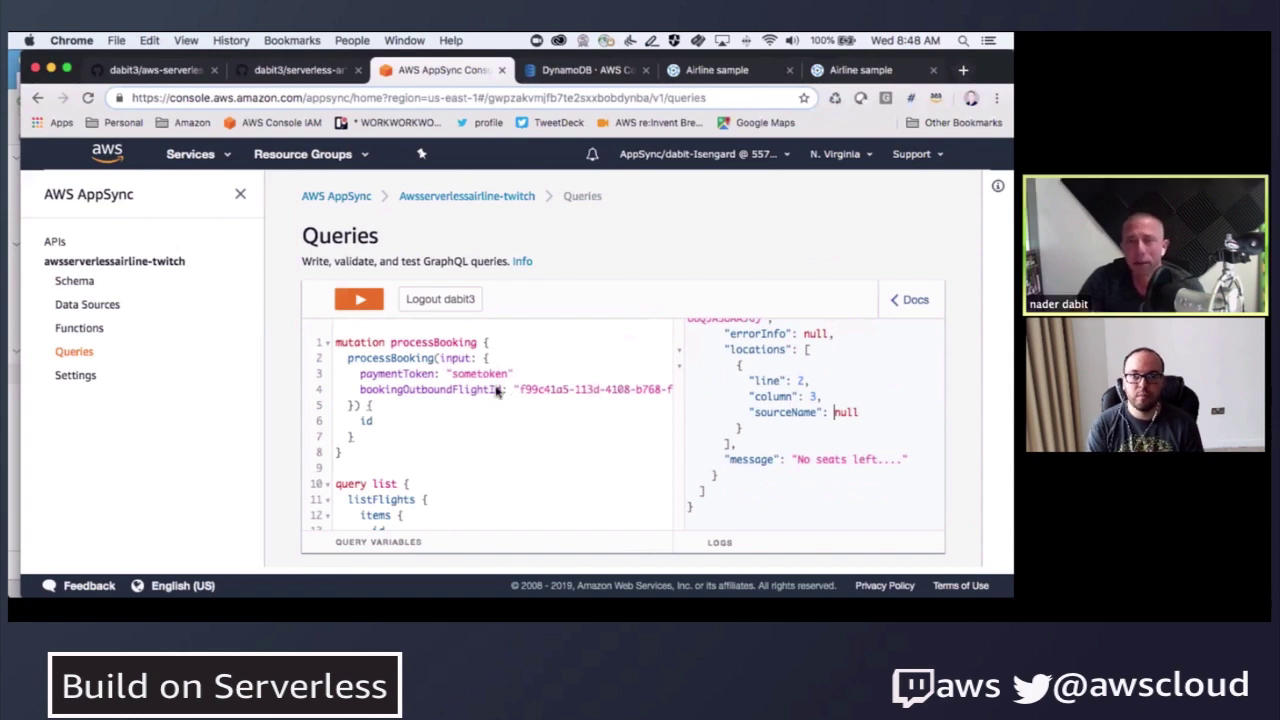
# - Switch from the AppSync processBooking results to aws-exports.js in VS Code
pyautogui.press('super+Tab')
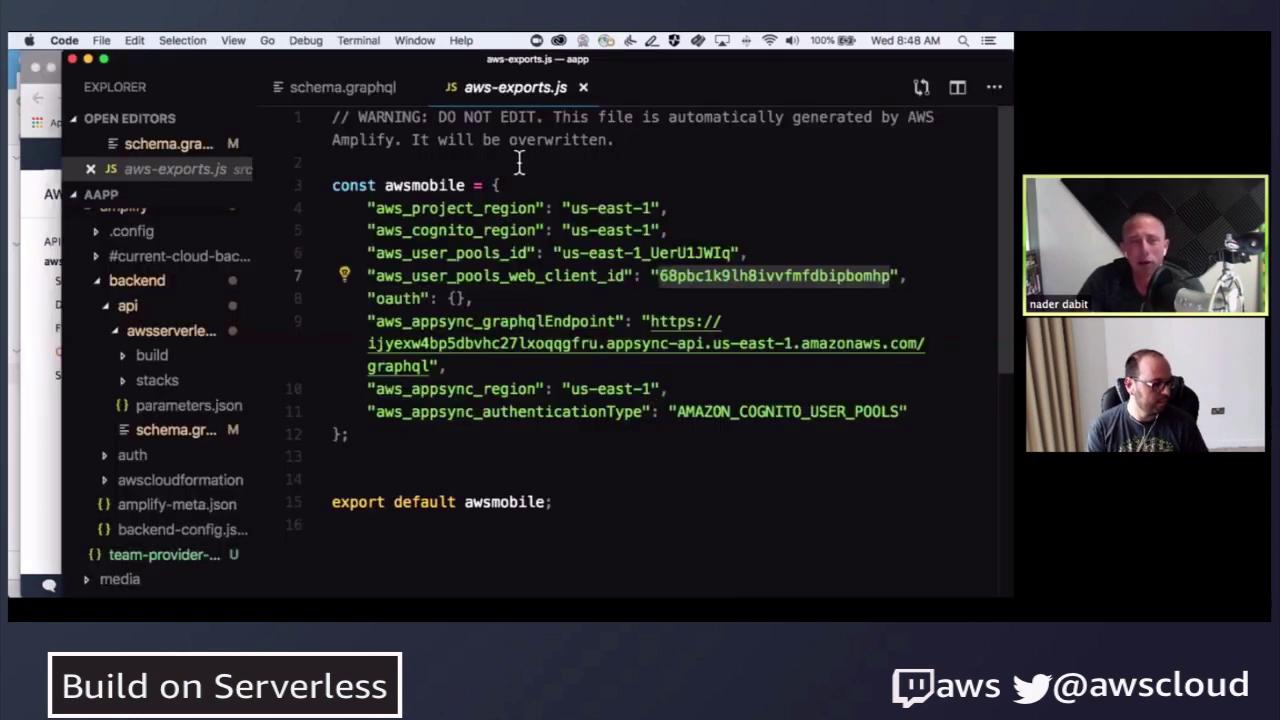
# - Close aws-exports.js and select the Flight type's seatAllocation: Int! line in schema.graphql
pyautogui.press('super+w')
pyautogui.scroll(6, 395, 294)
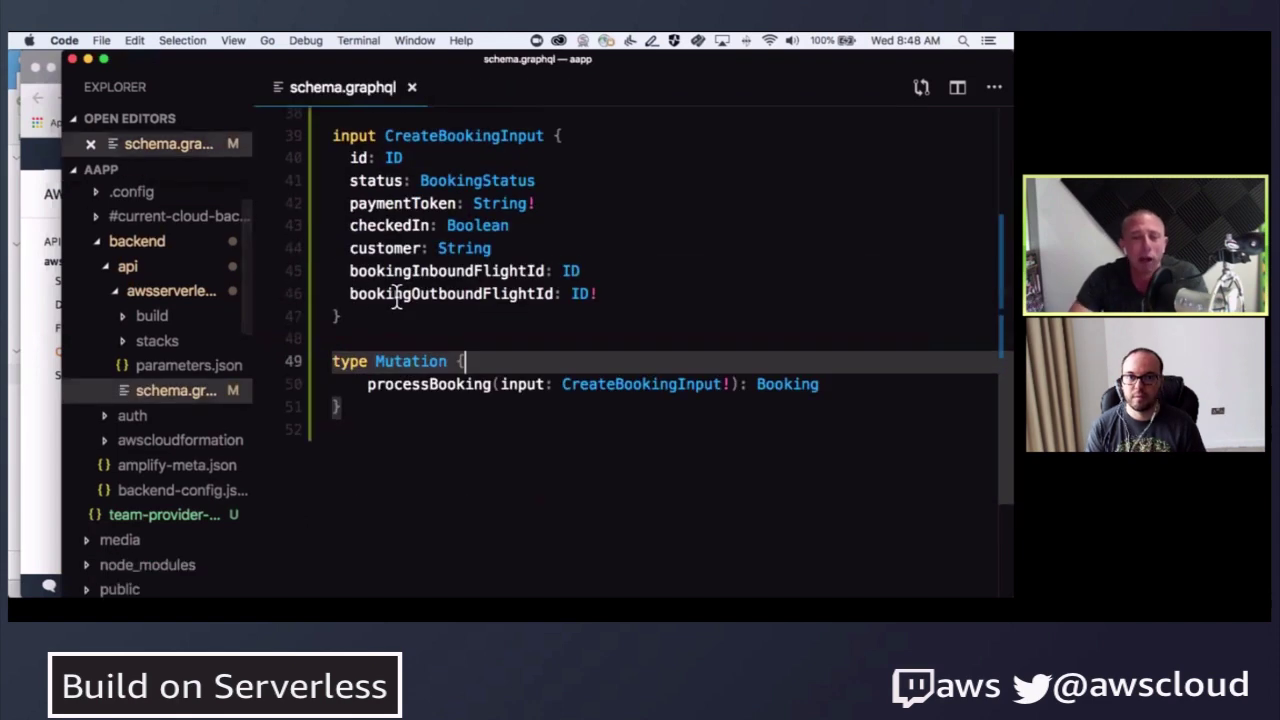
pyautogui.scroll(8, 397, 294)
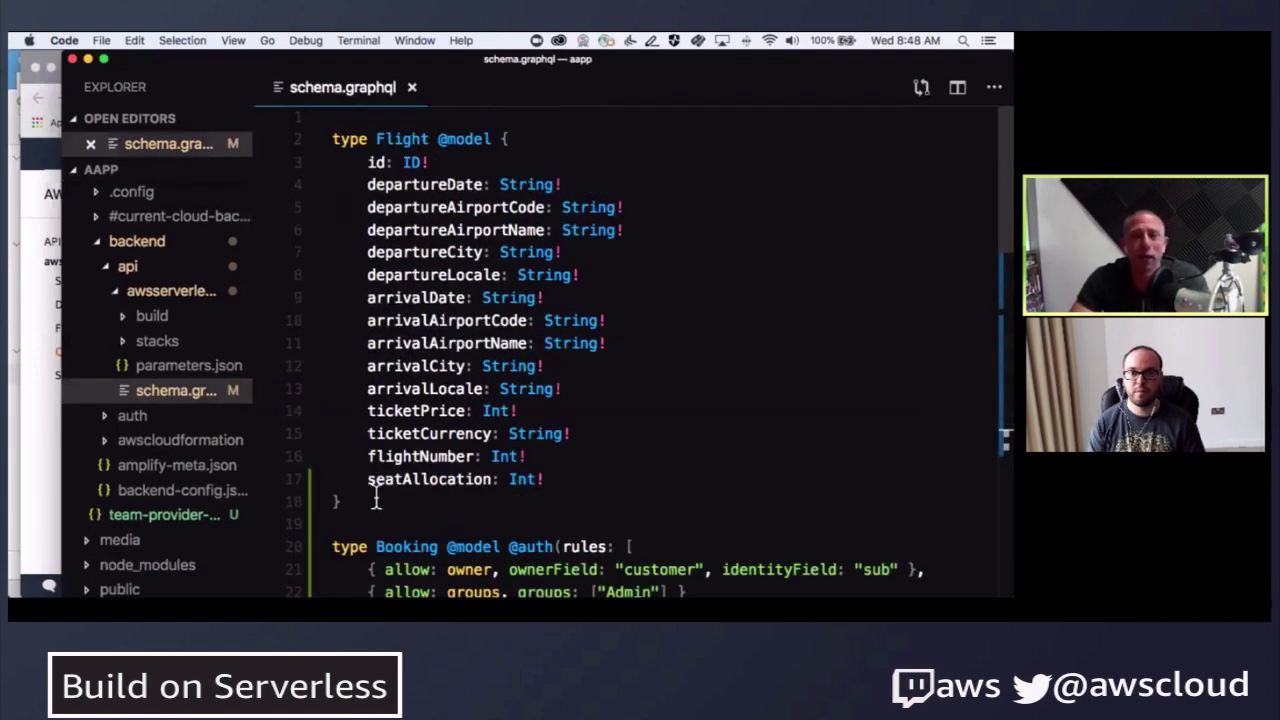
pyautogui.moveTo(366, 479); pyautogui.dragTo(574, 471)
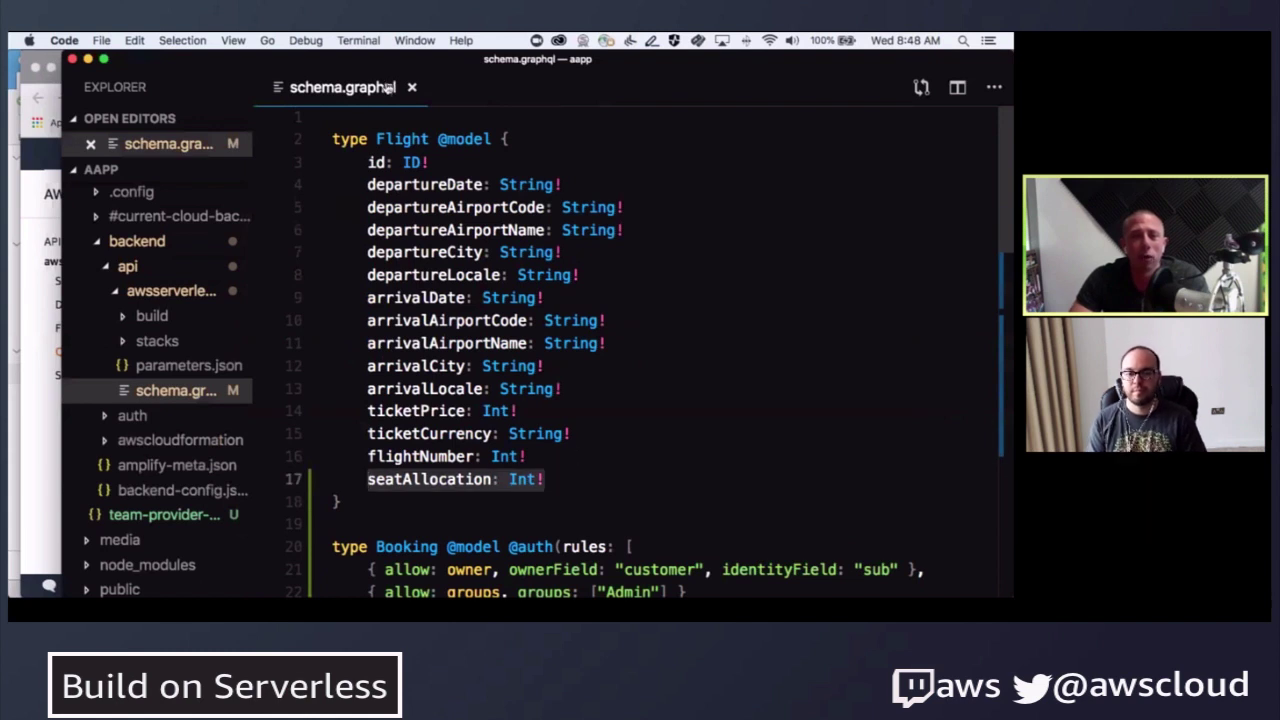
pyautogui.moveTo(376, 139); pyautogui.dragTo(423, 138)
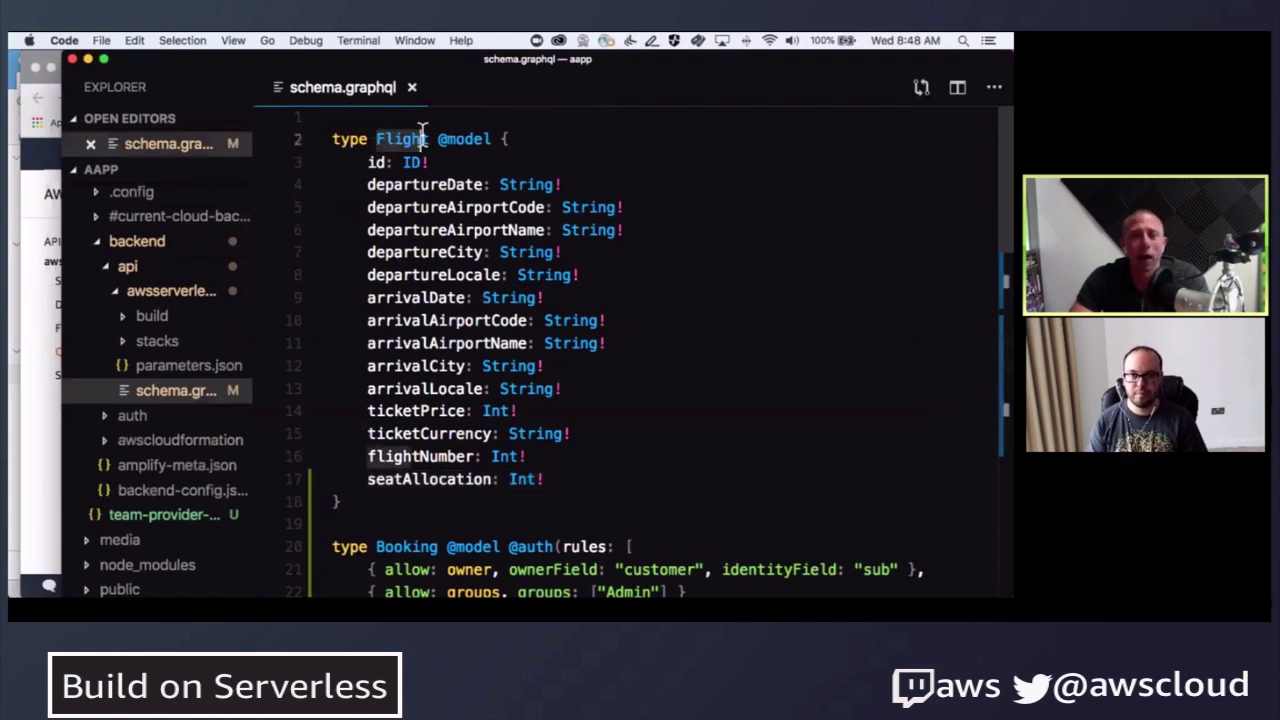
pyautogui.click(403, 479)
pyautogui.tripleClick(545, 480)
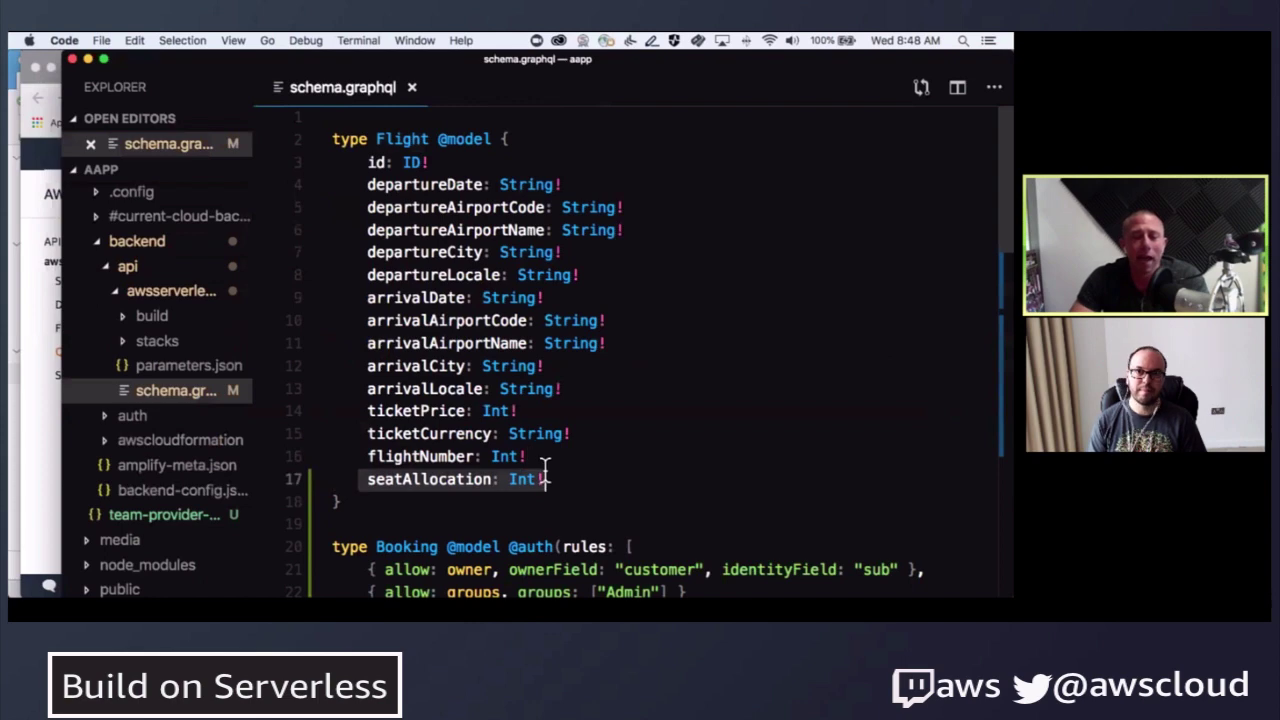
# - Highlight the customer field occurrences in Booking, then bring up the DynamoDB Flight table
pyautogui.scroll(-5, 540, 460)
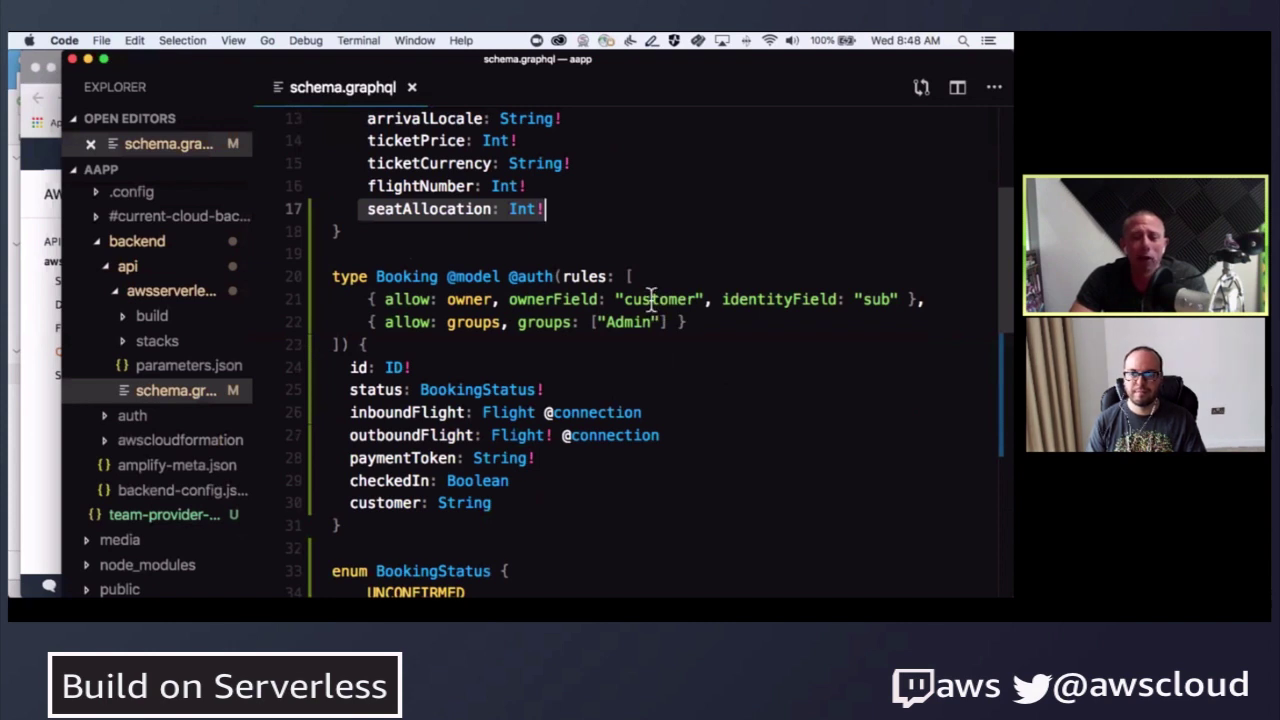
pyautogui.click(697, 299)
pyautogui.press('super+Tab')
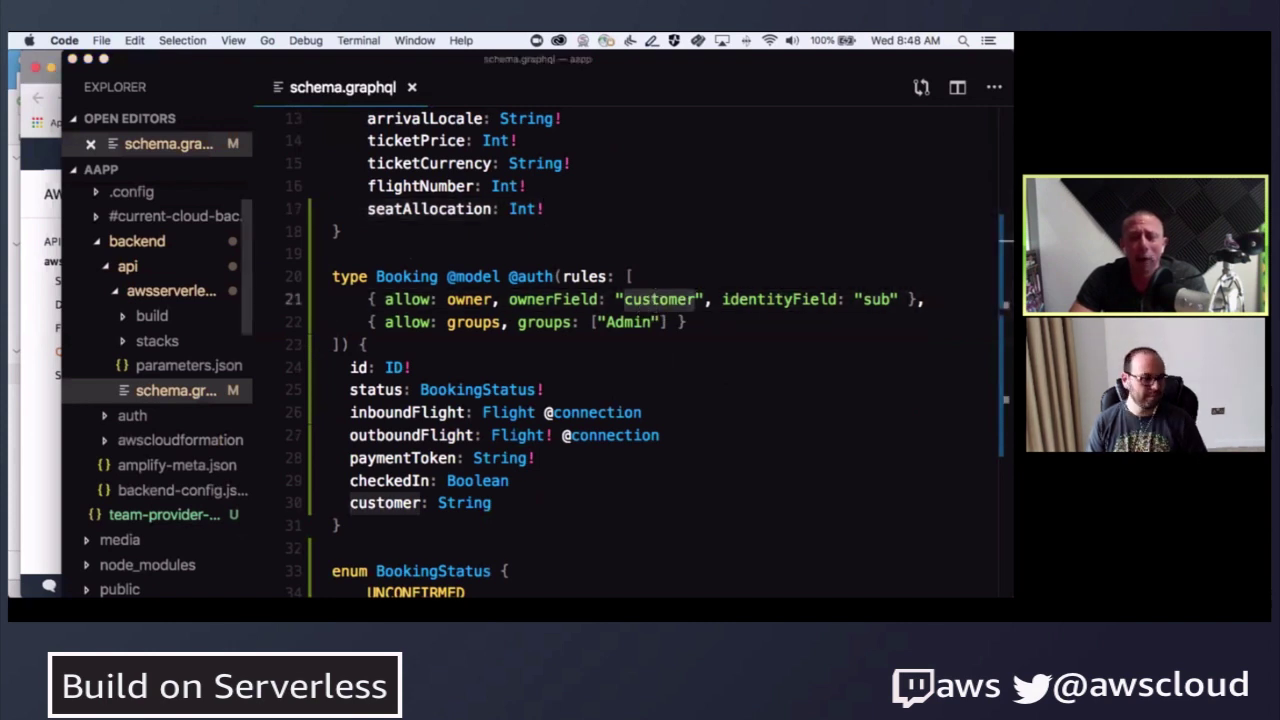
pyautogui.click(587, 70)
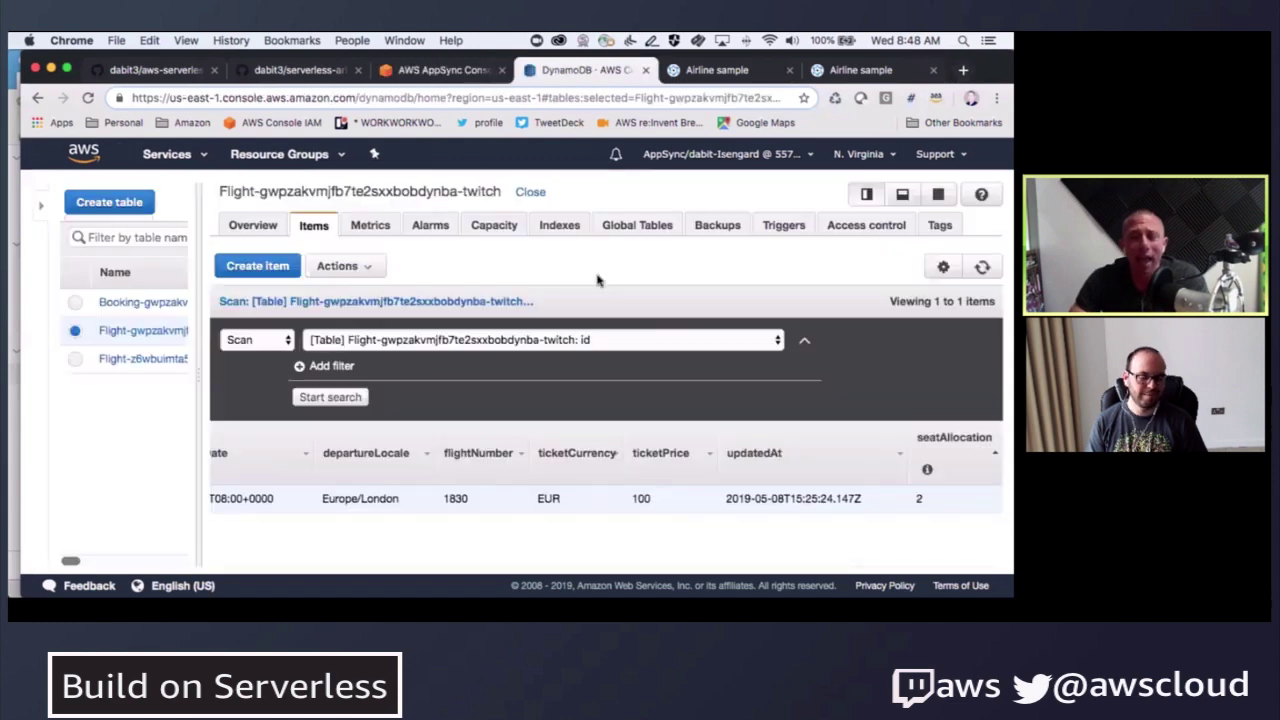
# - Show the Booking table's four items, scrolling across customer, paymentToken and status columns
pyautogui.click(125, 302)
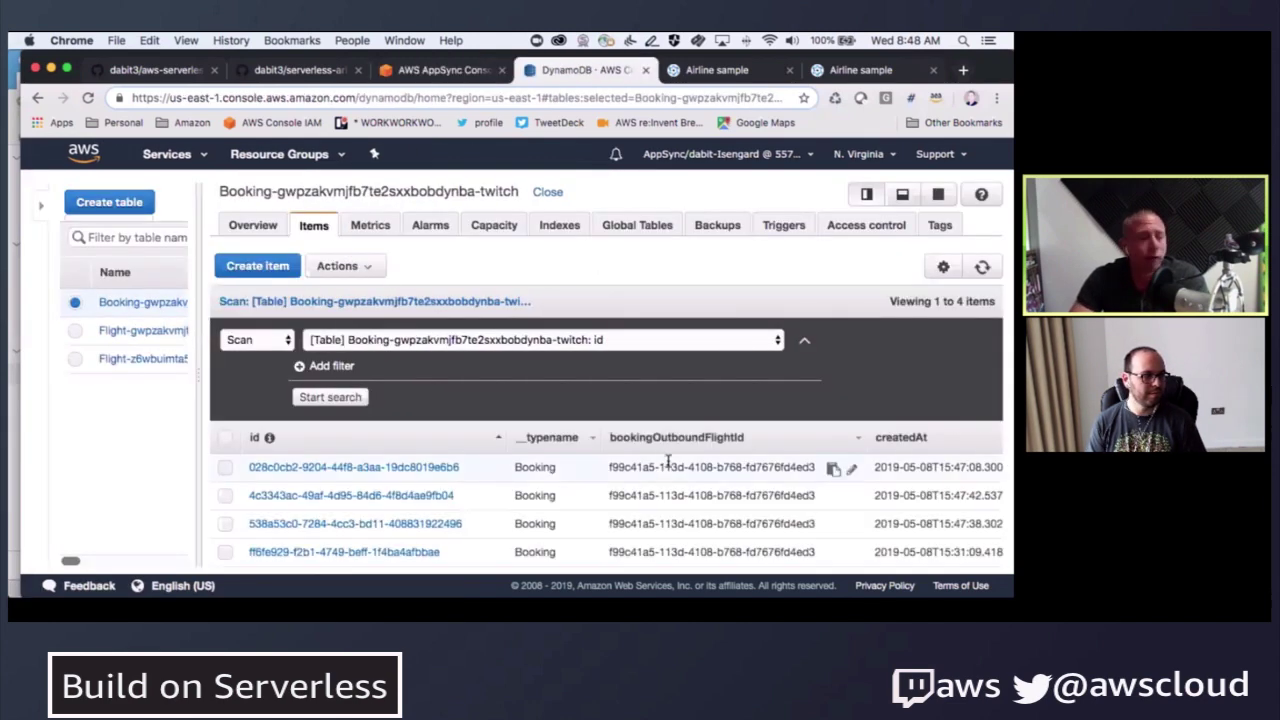
pyautogui.hscroll(10, 665, 467)
pyautogui.hscroll(5, 665, 467)
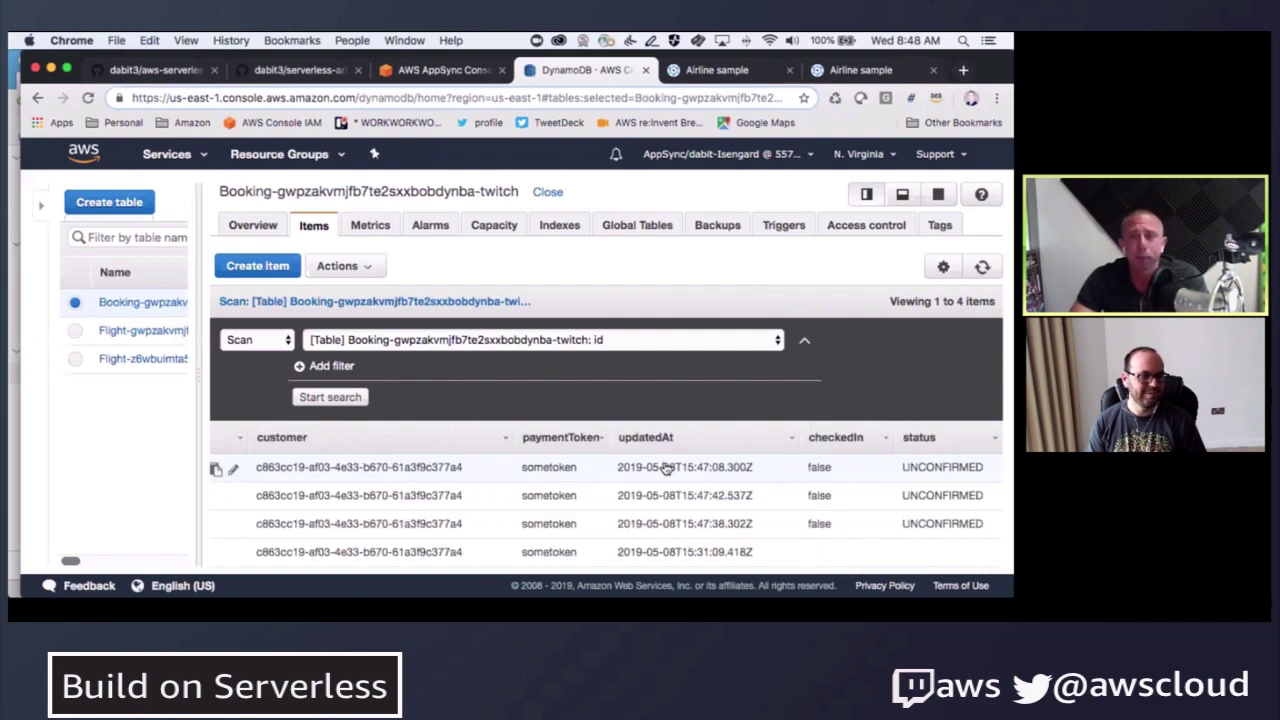
pyautogui.hscroll(-10, 737, 467)
pyautogui.hscroll(-3, 737, 468)
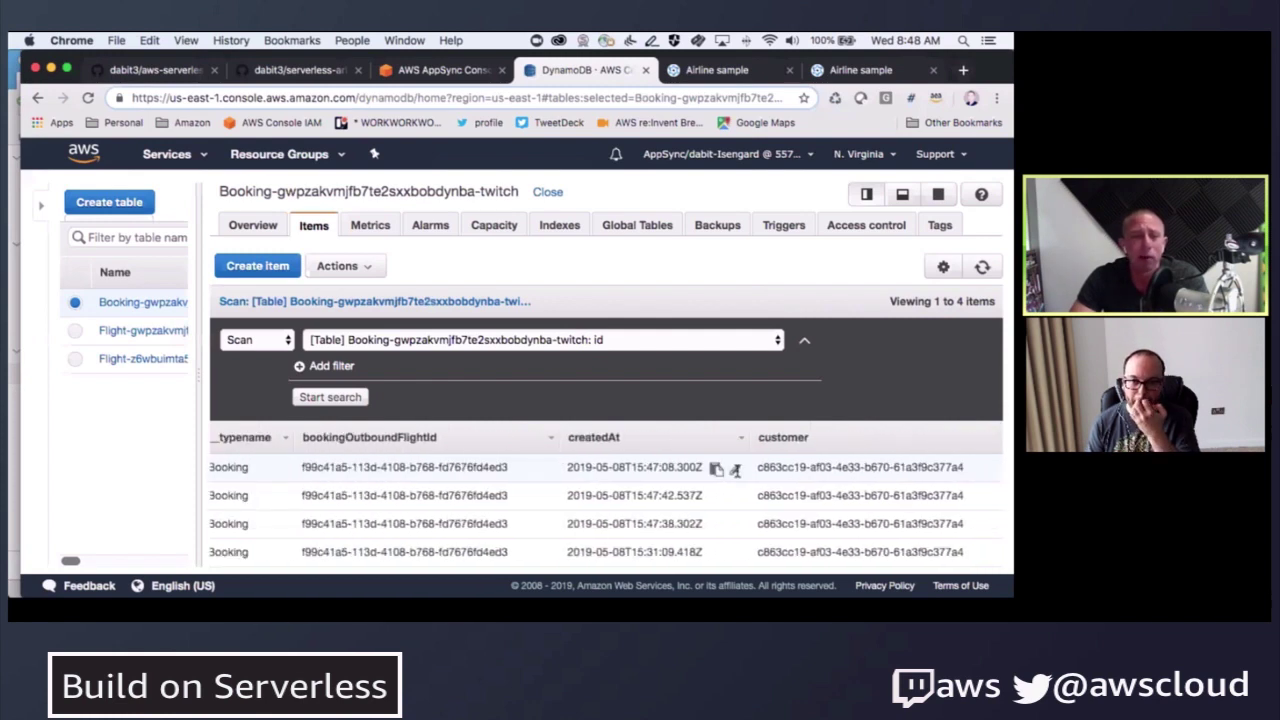
pyautogui.hscroll(10, 729, 474)
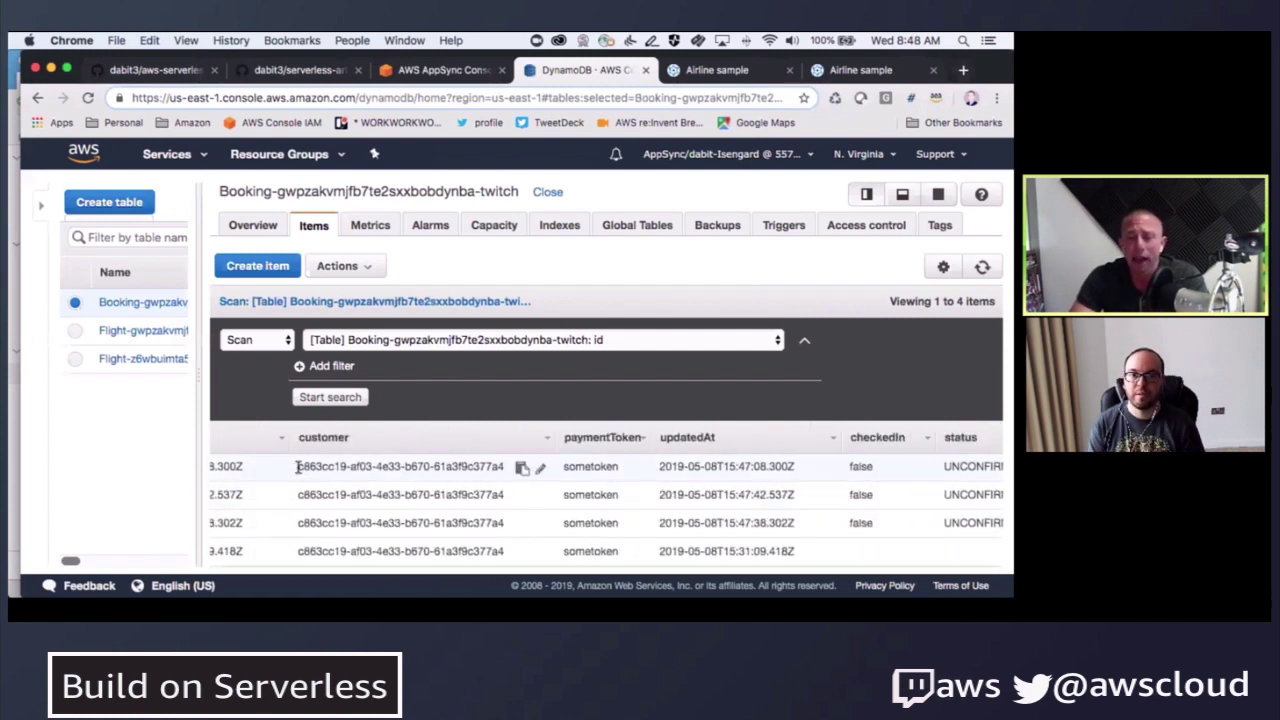
# - Highlight the first booking's customer ID, then return to schema.graphql
pyautogui.moveTo(298, 466); pyautogui.dragTo(504, 466)
pyautogui.click(508, 466)
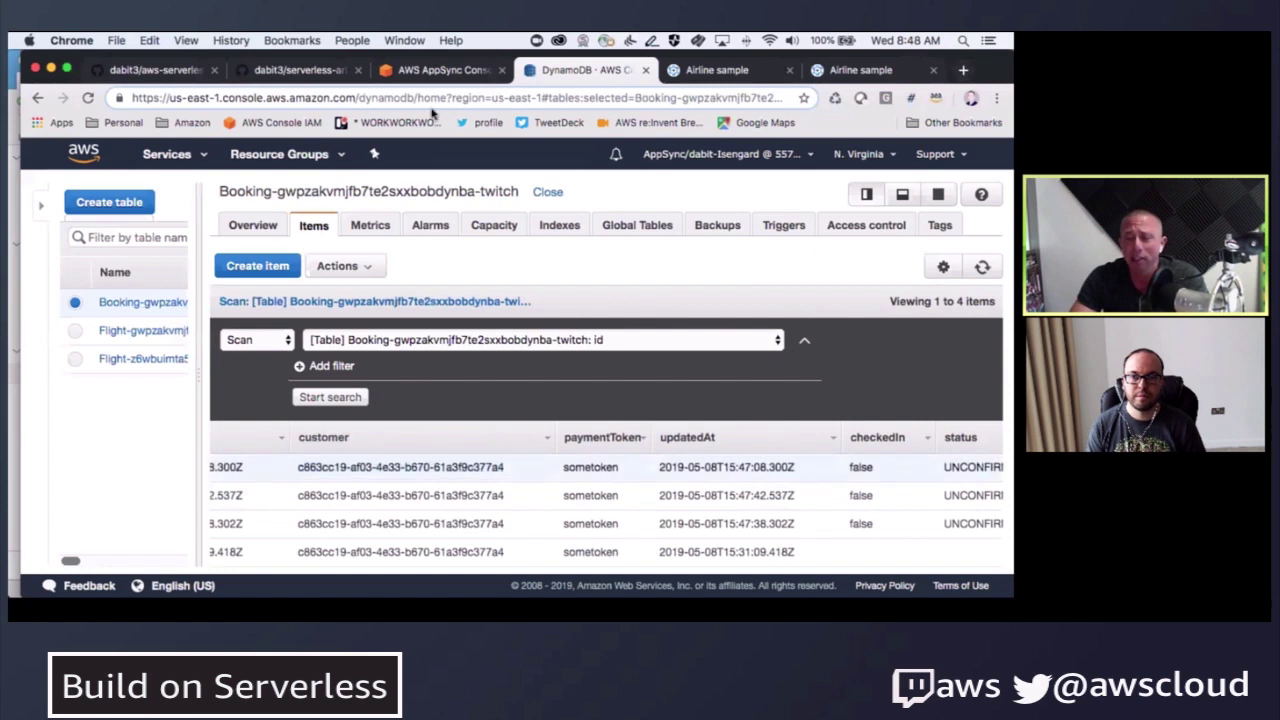
pyautogui.press('super+Tab')
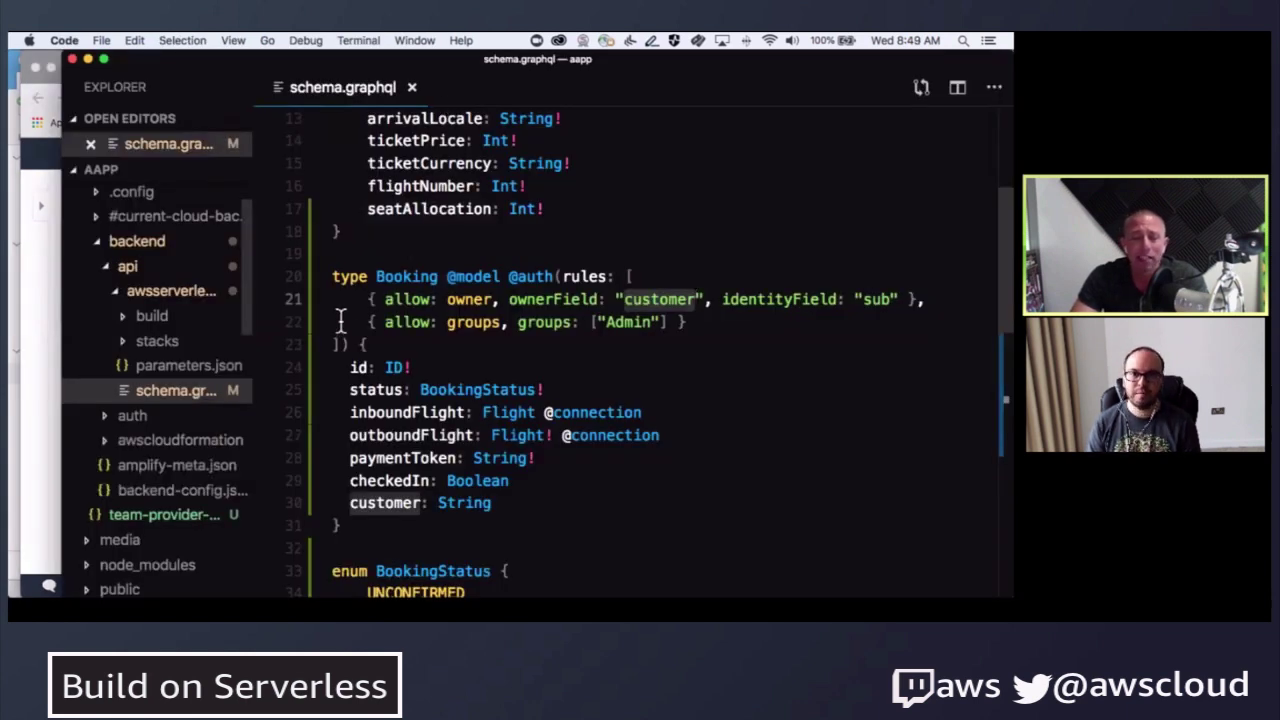
pyautogui.moveTo(364, 299); pyautogui.dragTo(615, 299)
pyautogui.moveTo(715, 288); pyautogui.dragTo(880, 306)
pyautogui.click(881, 299)
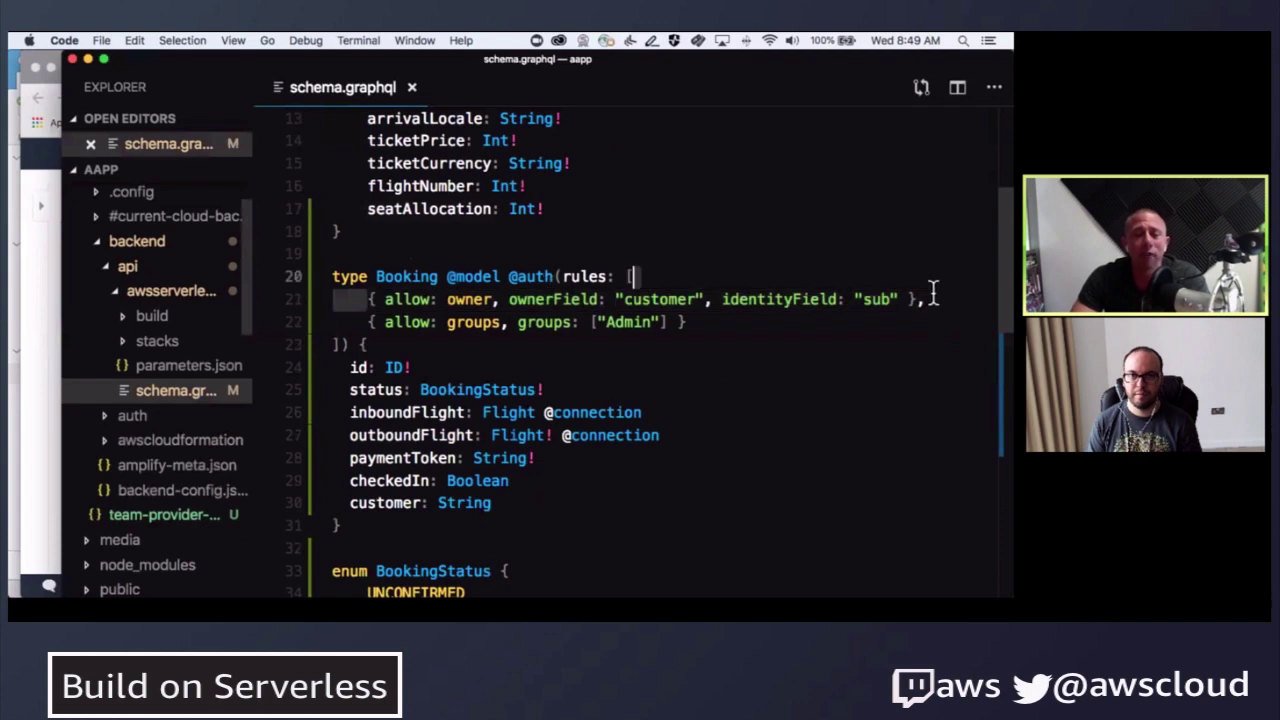
pyautogui.click(467, 347)
# - Scroll down to type Mutation, select processBooking, then go back to the browser
pyautogui.scroll(-4, 460, 342)
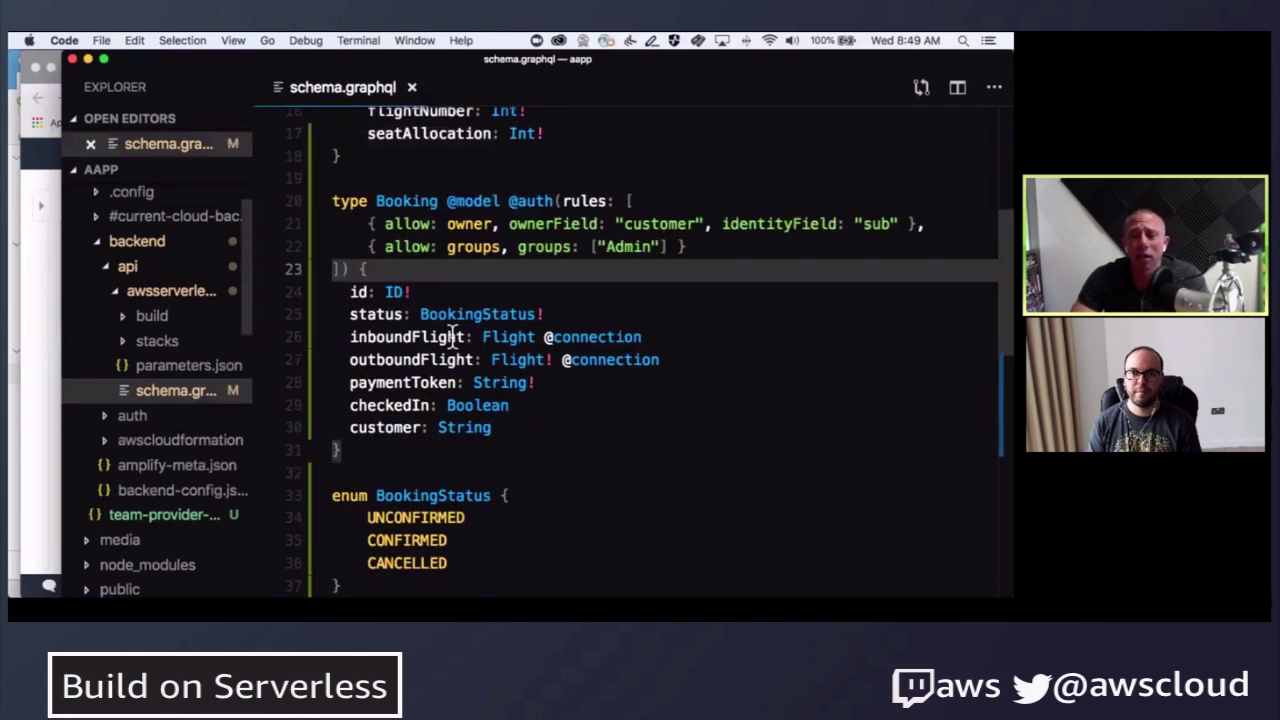
pyautogui.click(377, 190)
pyautogui.scroll(-5, 433, 443)
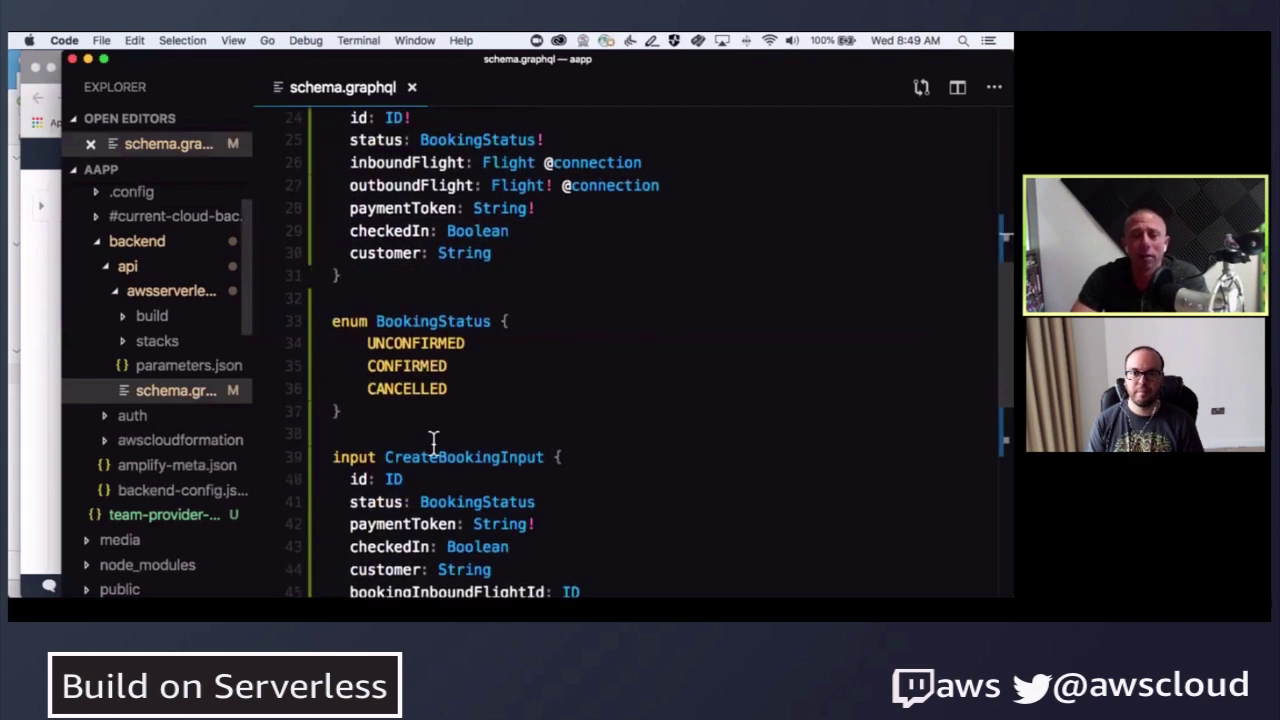
pyautogui.moveTo(368, 535); pyautogui.dragTo(485, 527)
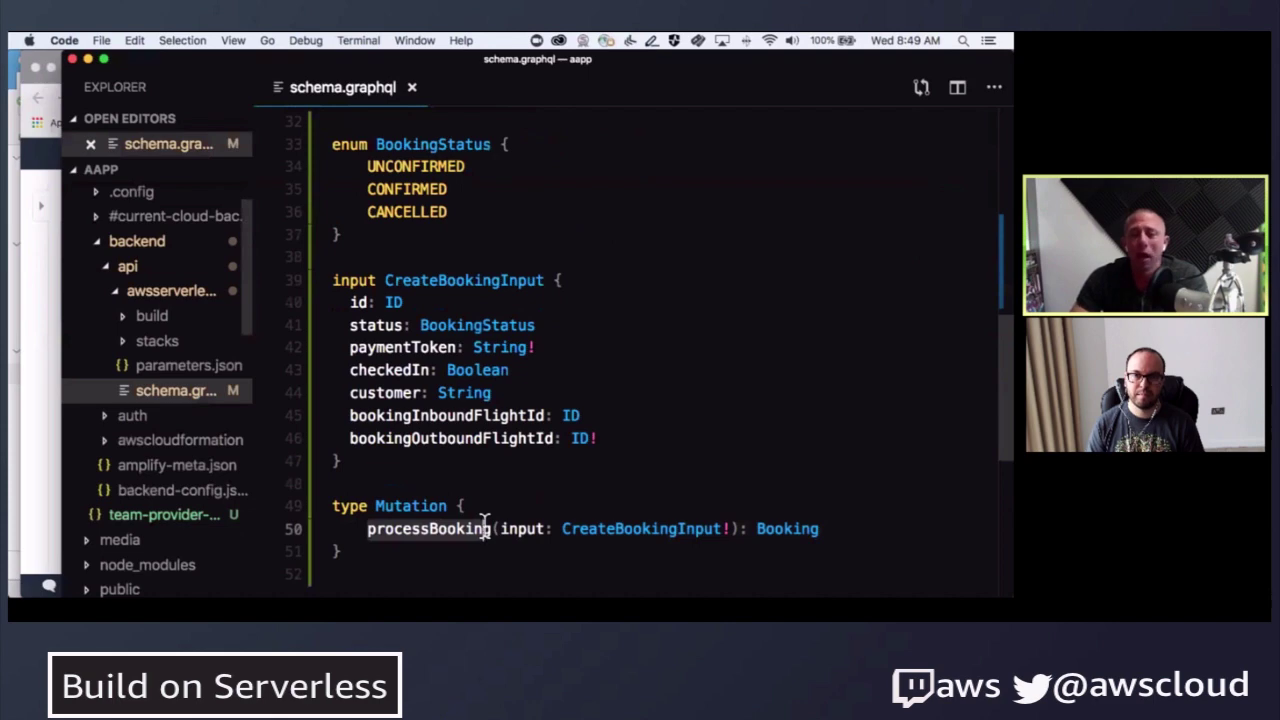
pyautogui.press('super+Tab')
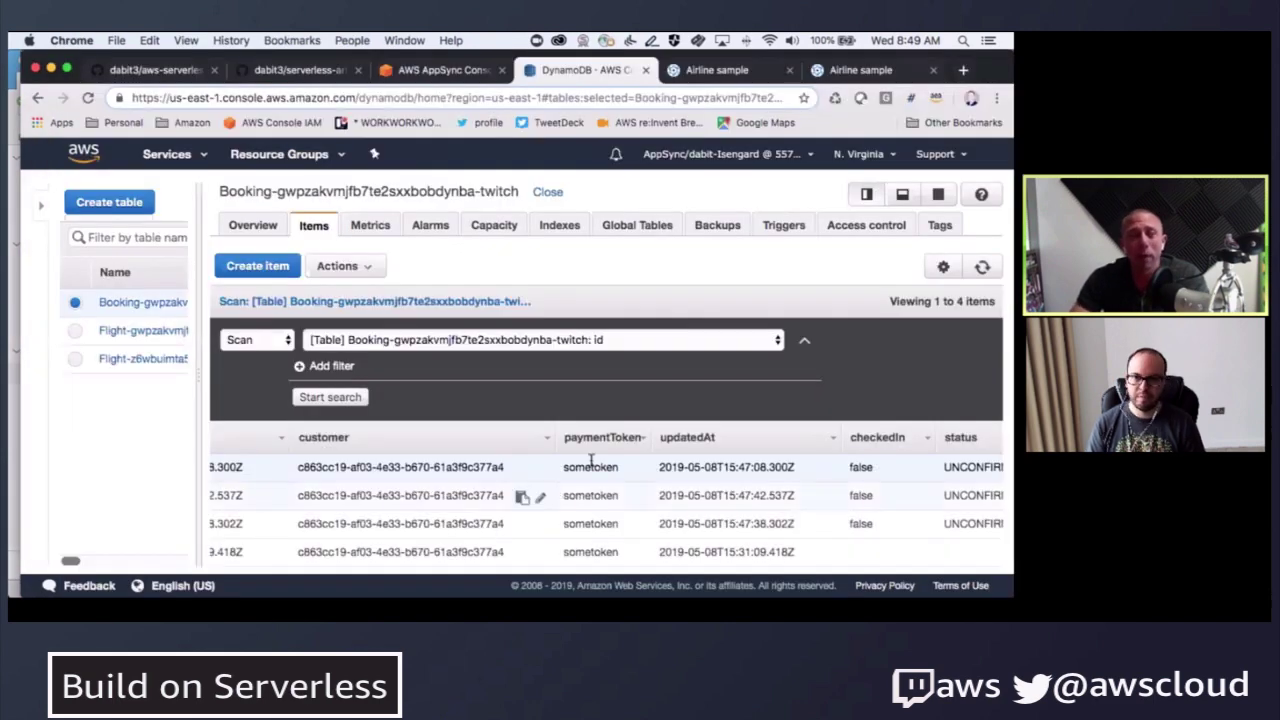
# - Open the AppSync API's Schema page and scroll down to the Mutation type
pyautogui.click(441, 70)
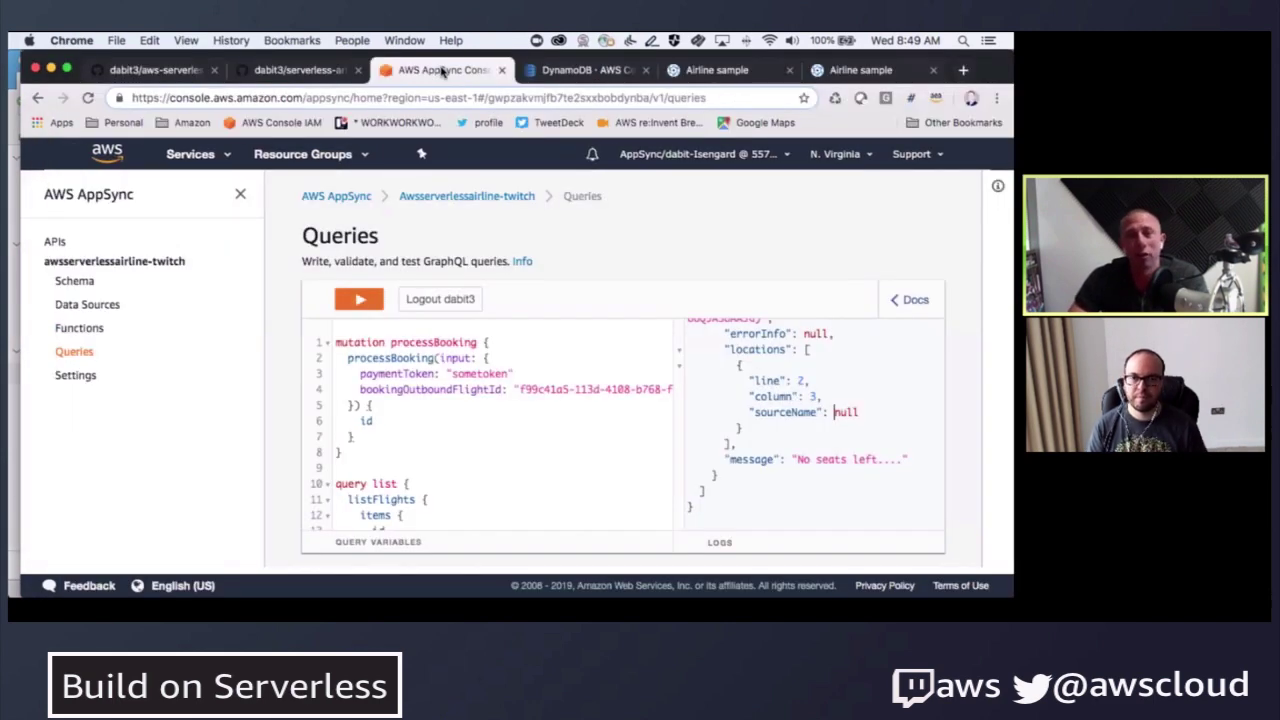
pyautogui.click(84, 281)
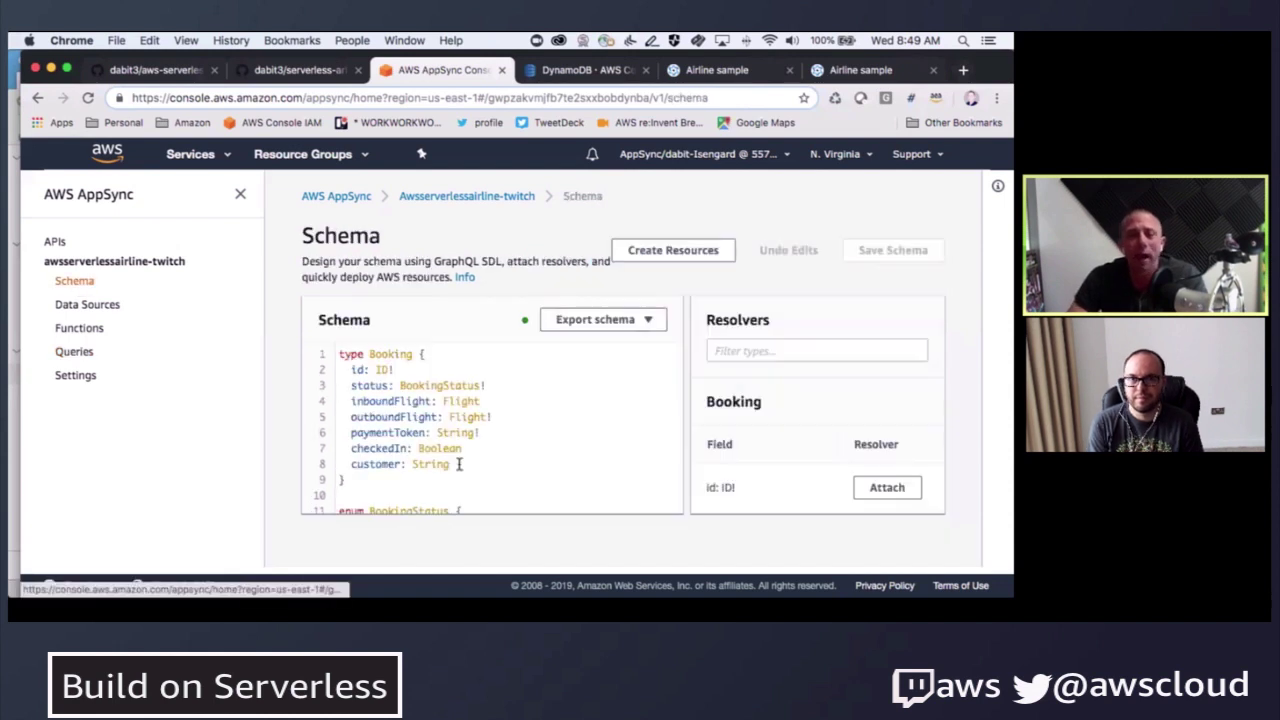
pyautogui.scroll(-15, 459, 464)
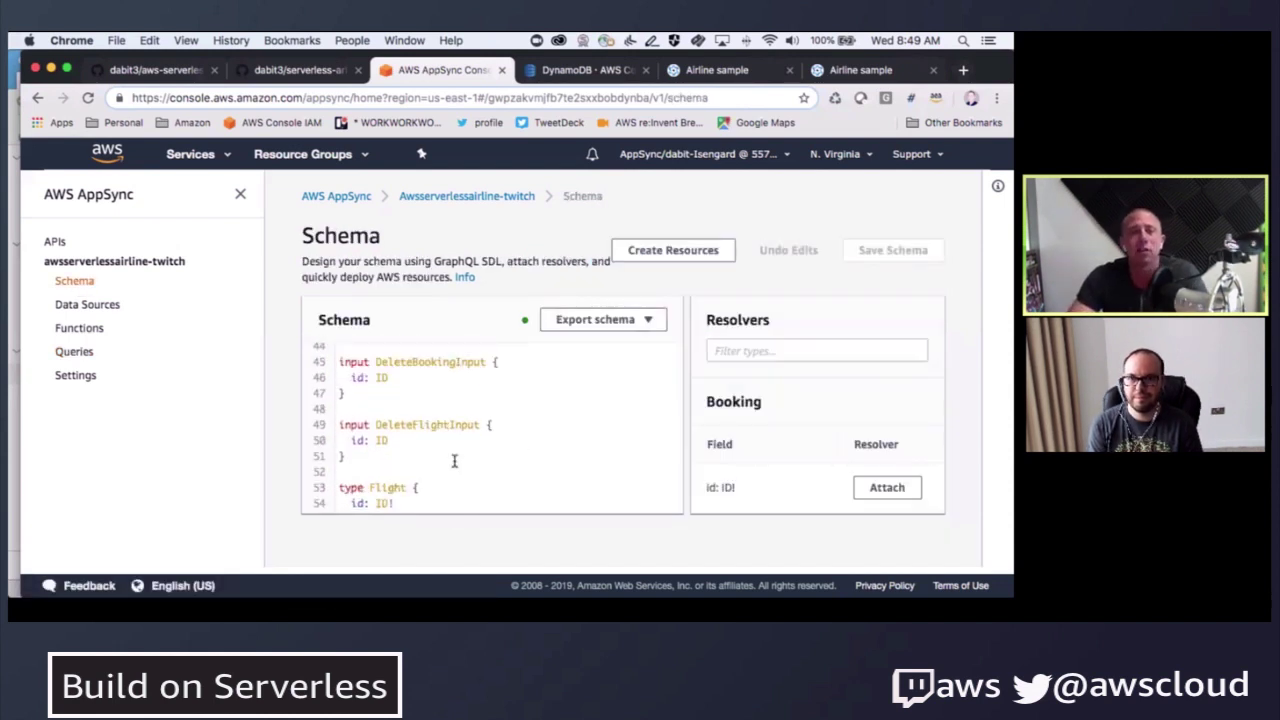
pyautogui.scroll(-15, 454, 461)
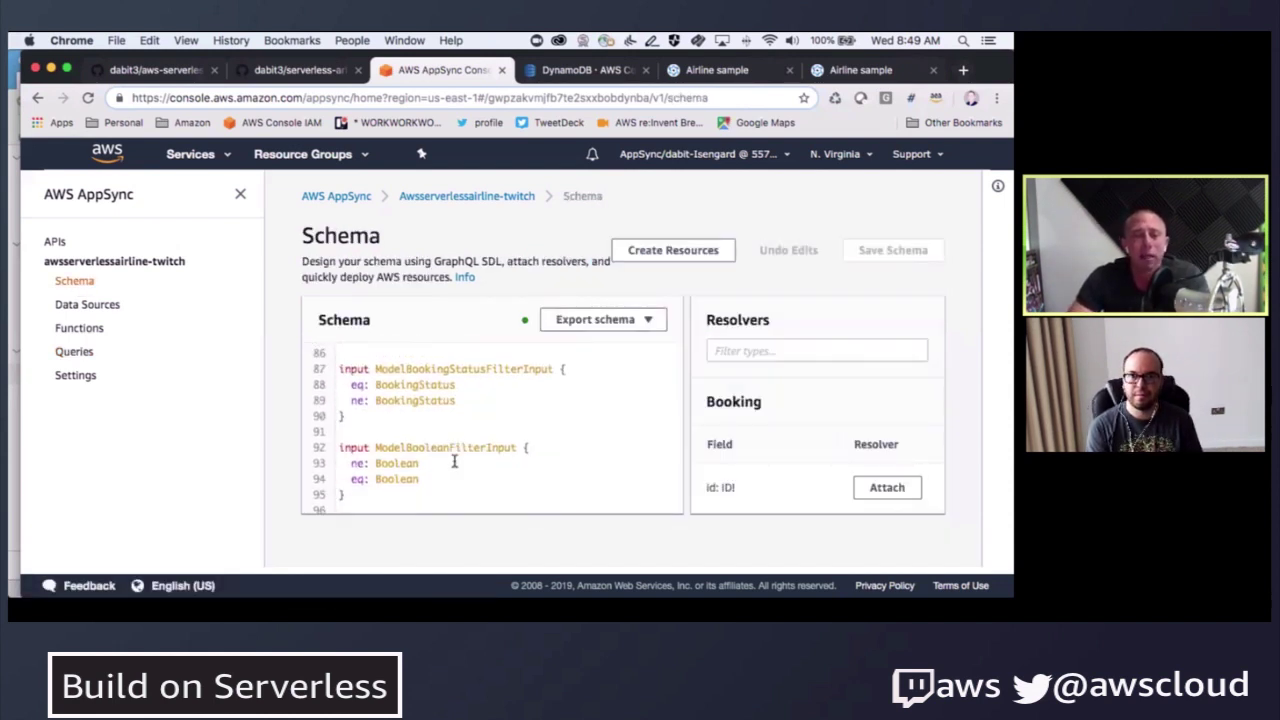
pyautogui.scroll(-15, 454, 461)
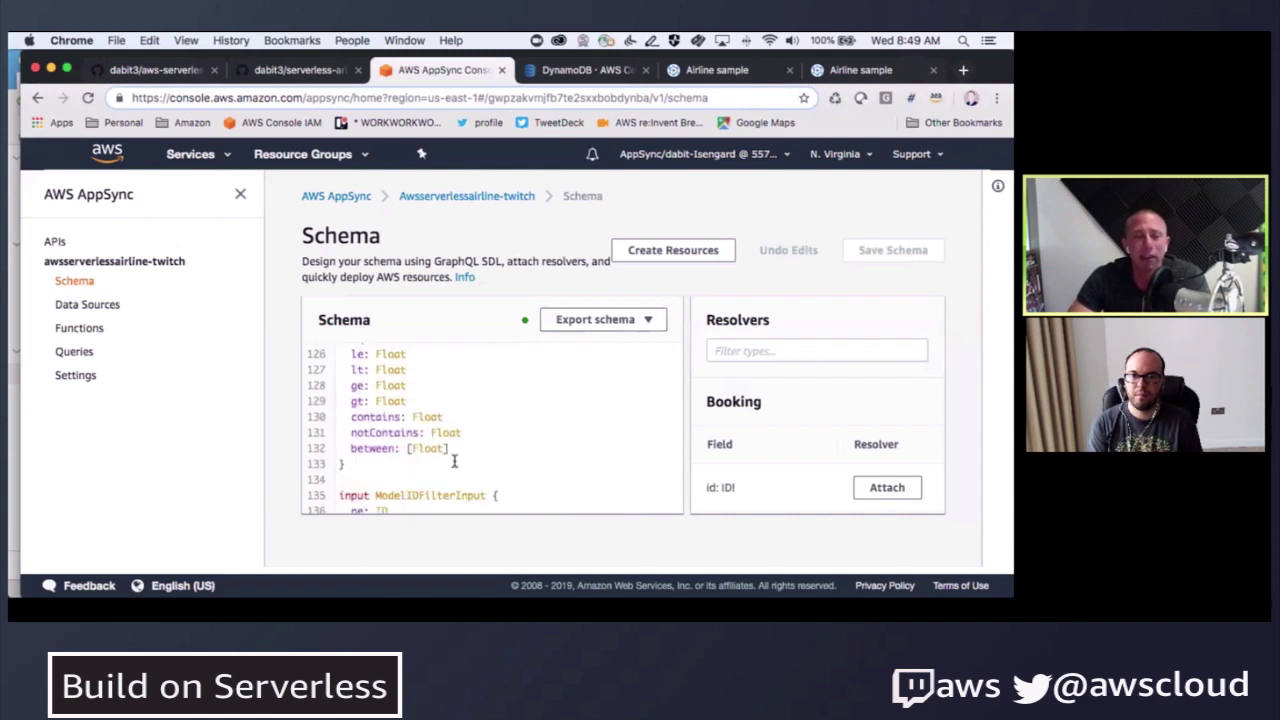
pyautogui.scroll(-17, 454, 461)
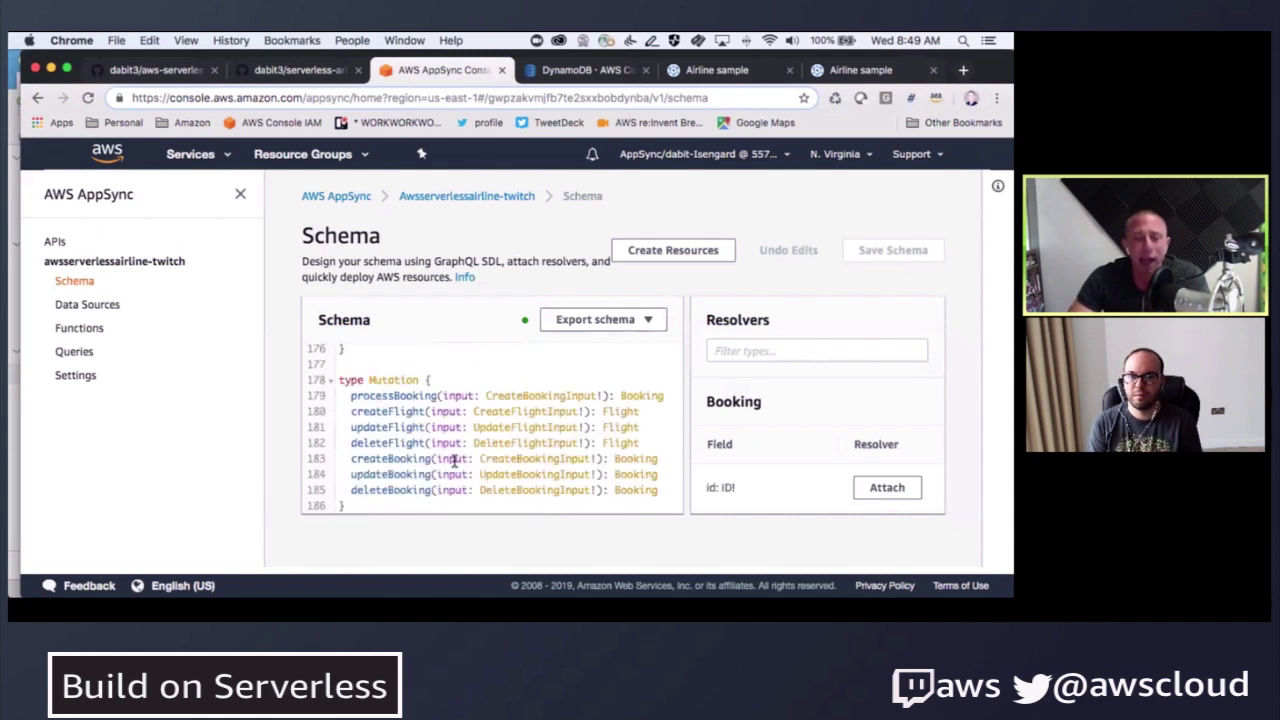
pyautogui.scroll(-1, 454, 461)
# - Highlight the processBooking(input: CreateBookingInput!): Booking mutation line
pyautogui.moveTo(350, 386); pyautogui.dragTo(672, 386)
pyautogui.click(786, 345)
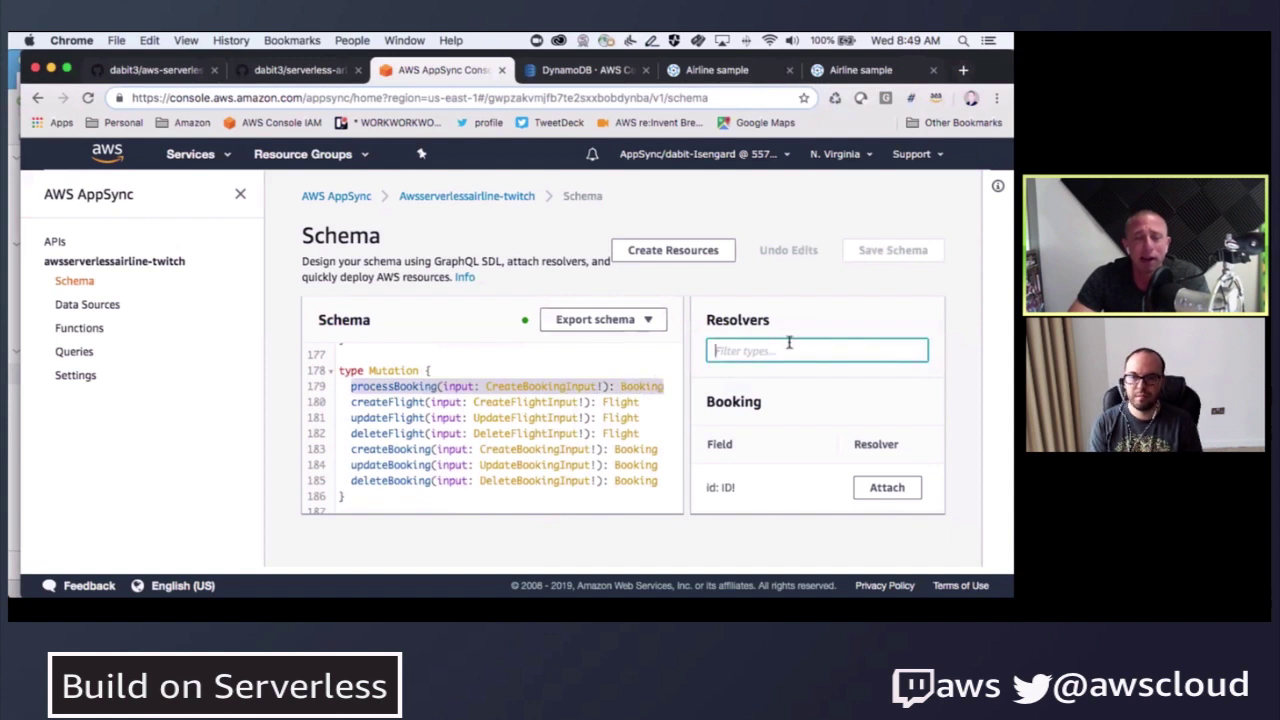
pyautogui.click(571, 388)
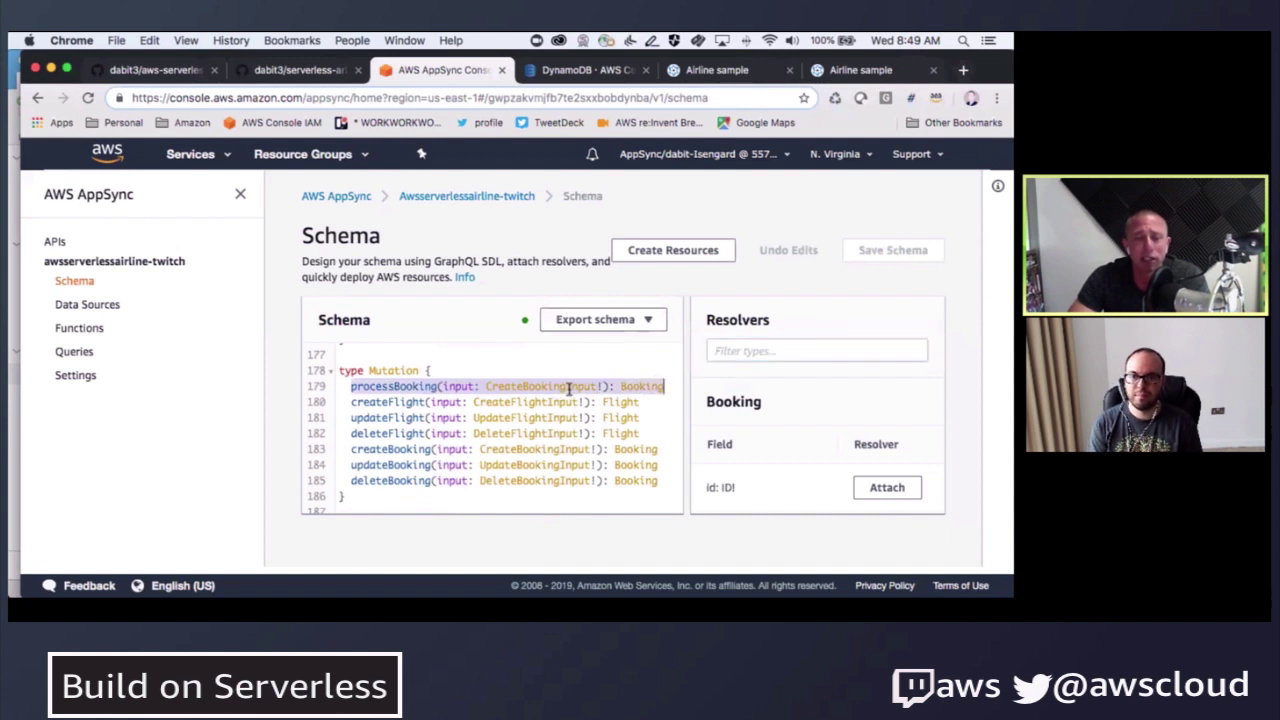
pyautogui.click(792, 350)
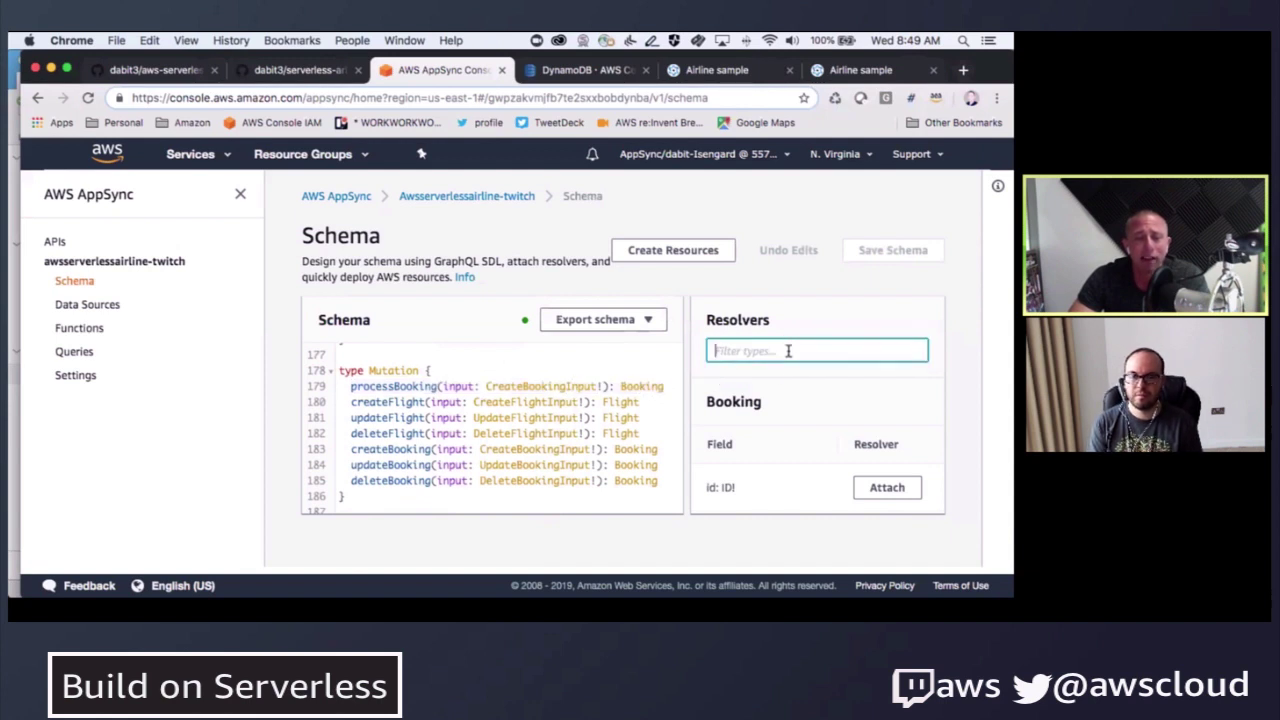
# - Review the Functions list (ReserveBooking, ReserveFlight, VerifyToken), then return to DynamoDB's Booking items
pyautogui.click(79, 328)
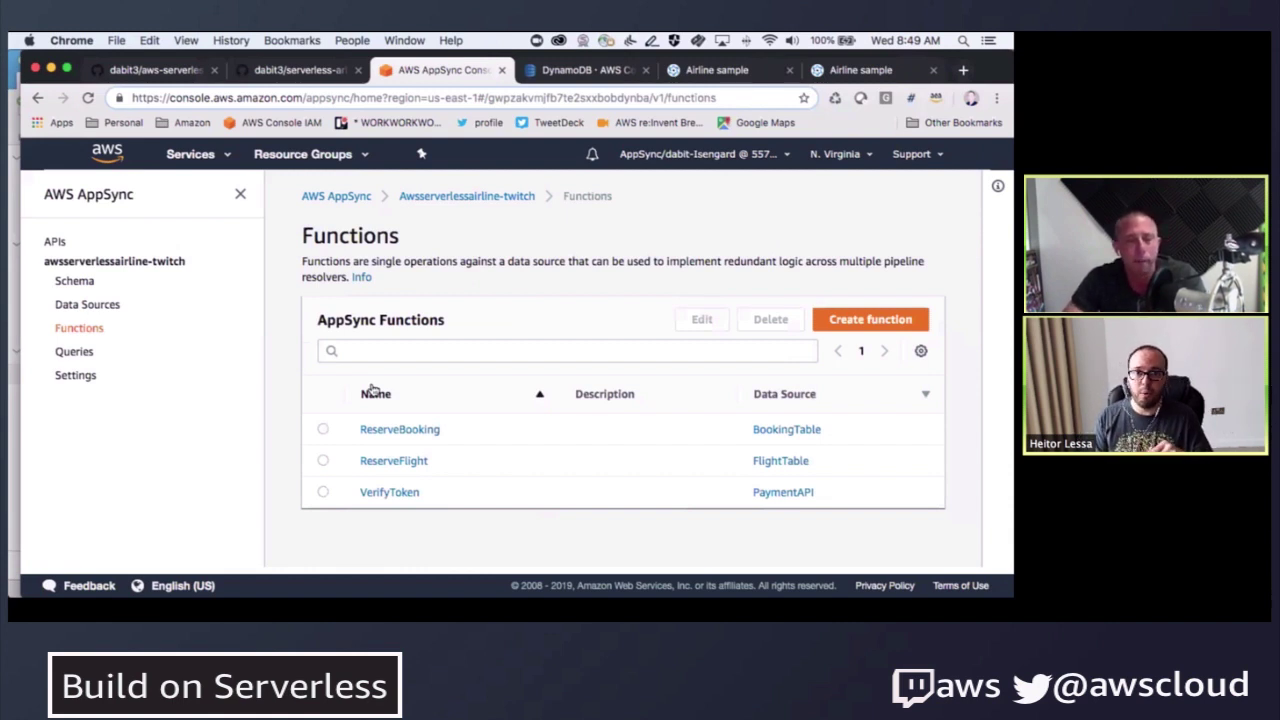
pyautogui.click(531, 74)
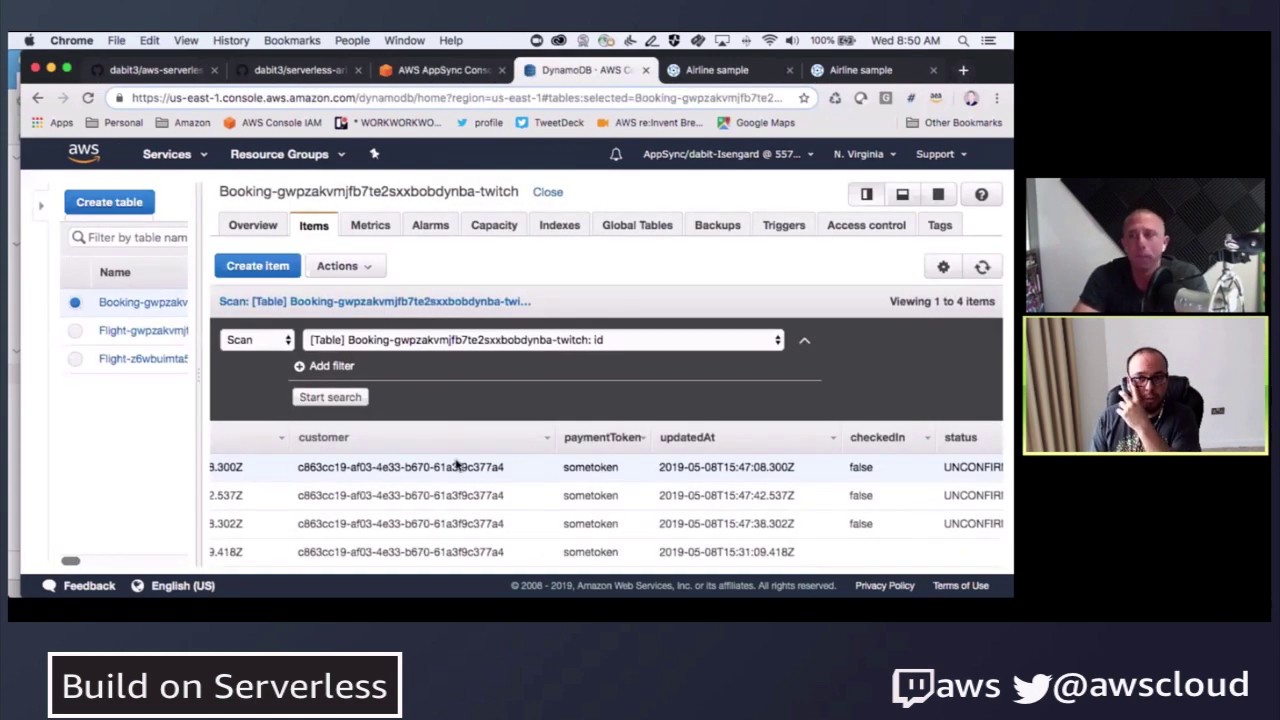
# - Inspect the first Booking item's attributes (status UNCONFIRMED, paymentToken sometoken), then return to AppSync
pyautogui.hscroll(-5, 452, 450)
pyautogui.hscroll(-5, 461, 466)
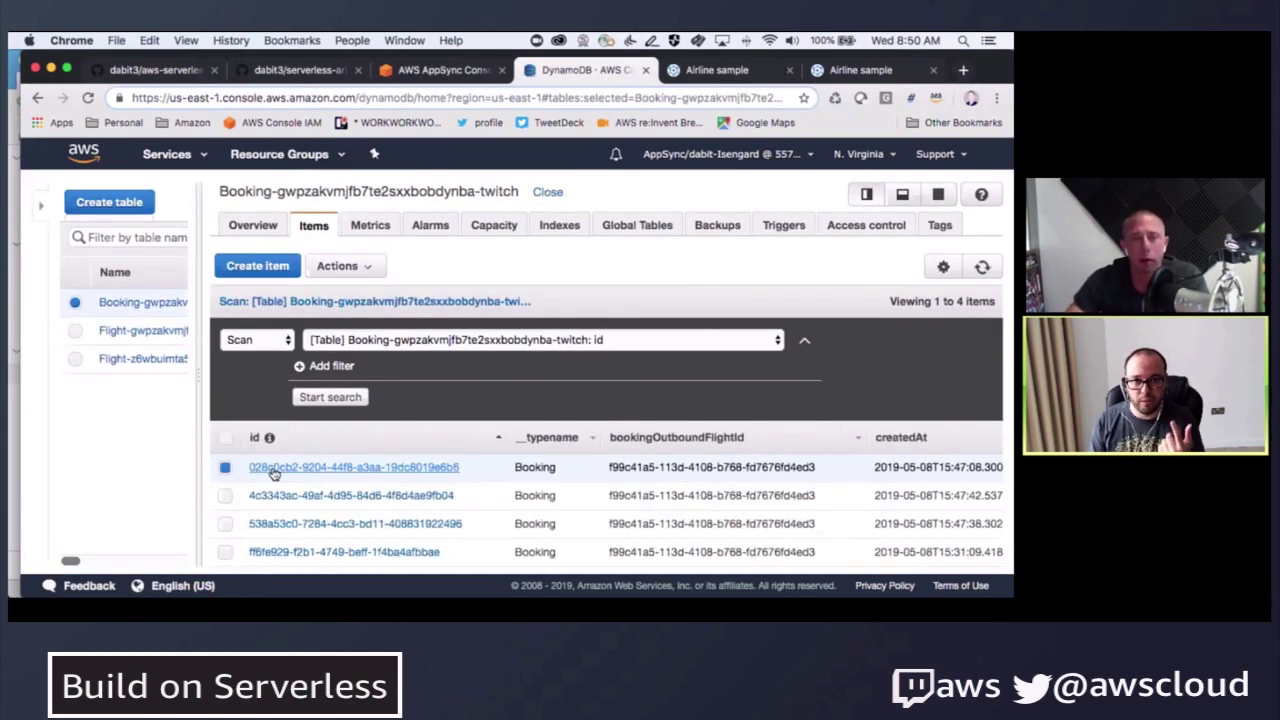
pyautogui.click(272, 470)
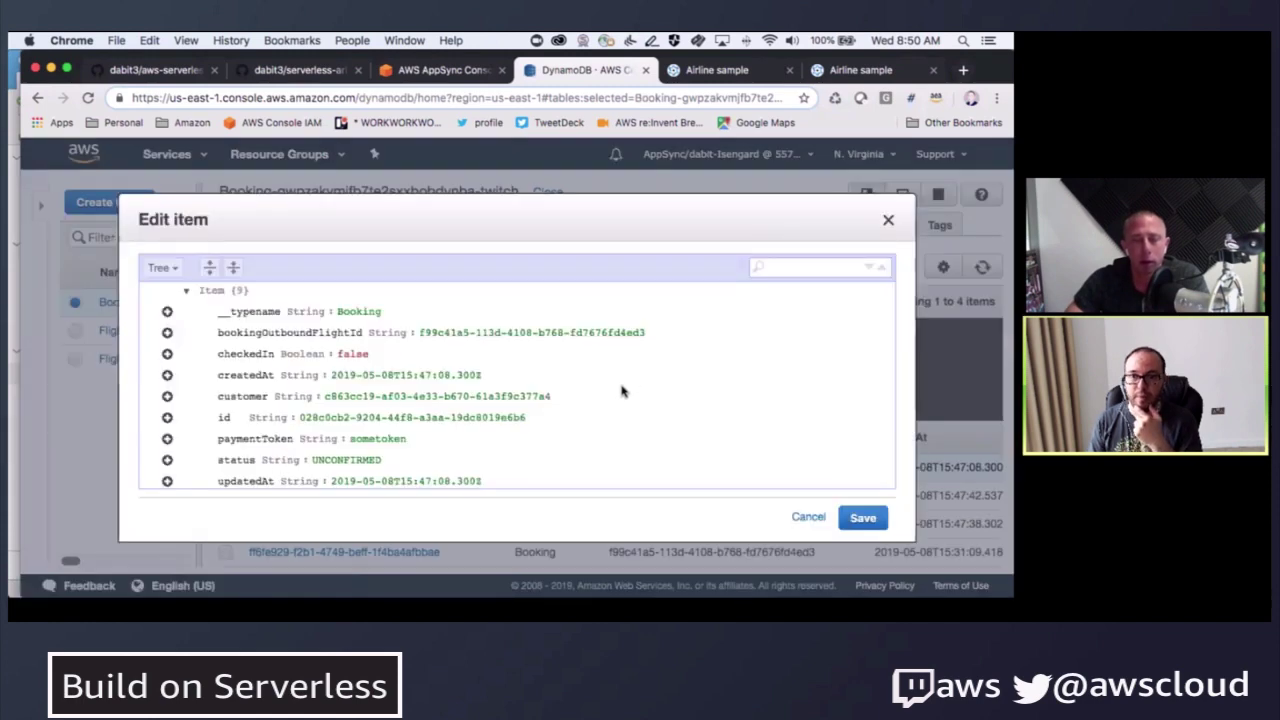
pyautogui.scroll(-1, 621, 391)
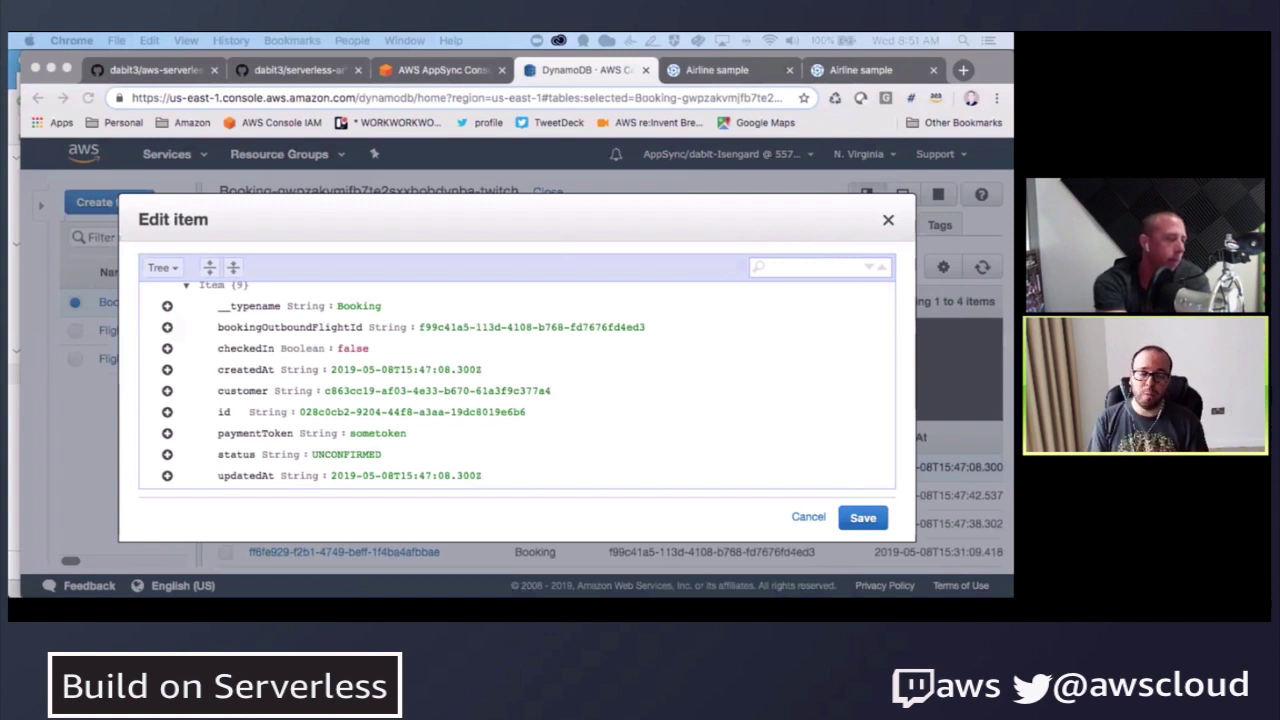
pyautogui.hotkey('ctrl', 'shift', 'Tab')
# - On the AppSync Functions page, repeatedly highlight the Functions heading and its description
pyautogui.click(304, 230)
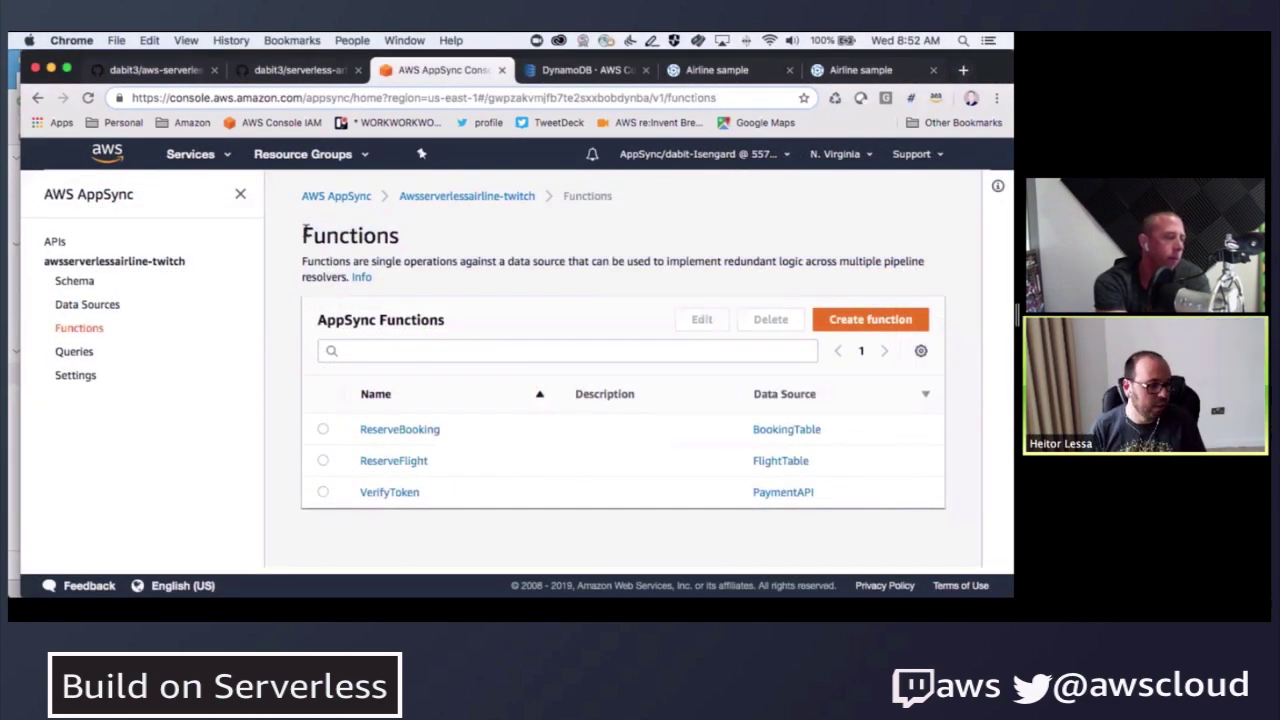
pyautogui.moveTo(302, 232); pyautogui.dragTo(300, 285)
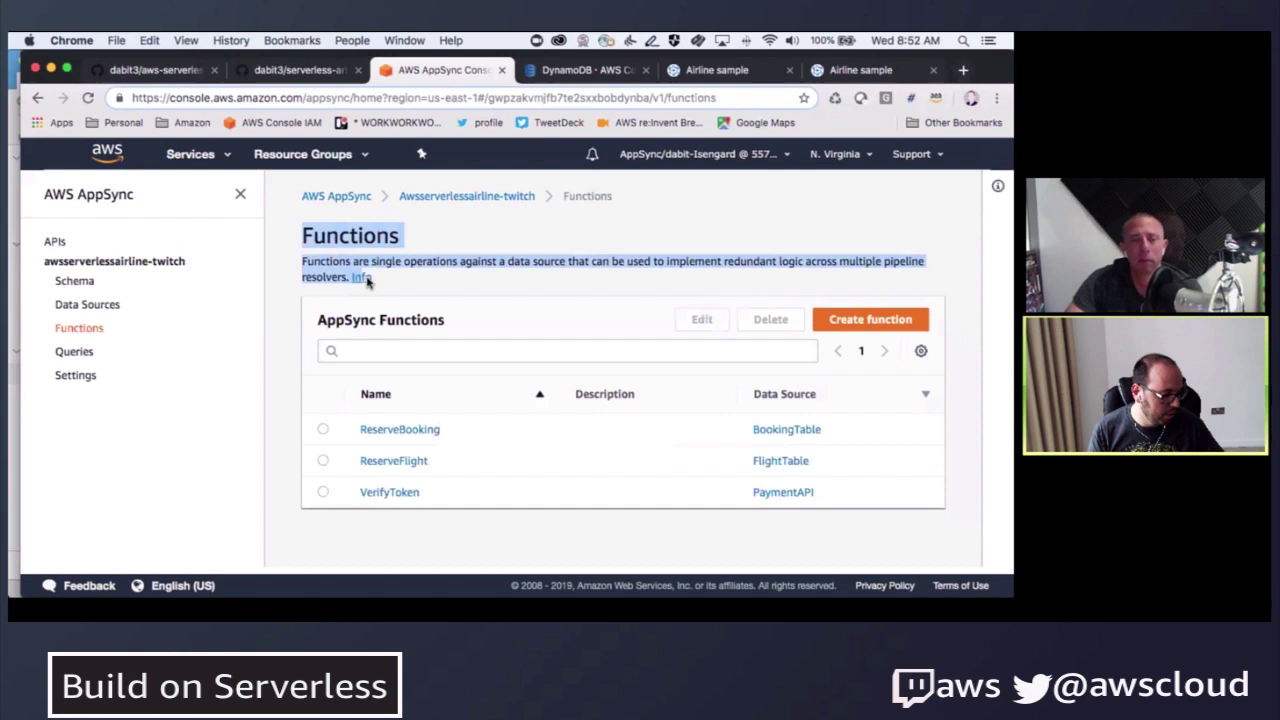
pyautogui.click(301, 230)
pyautogui.moveTo(301, 230); pyautogui.dragTo(354, 274)
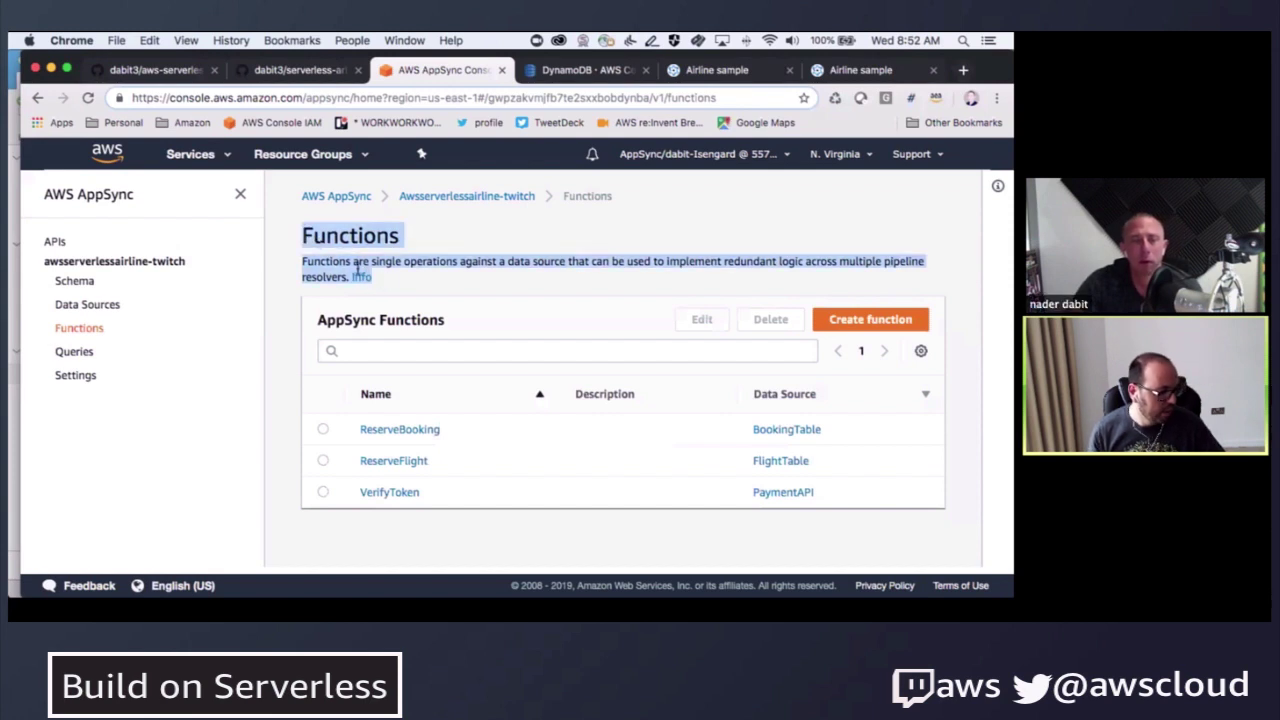
pyautogui.click(303, 229)
pyautogui.moveTo(303, 229); pyautogui.dragTo(370, 268)
pyautogui.click(302, 233)
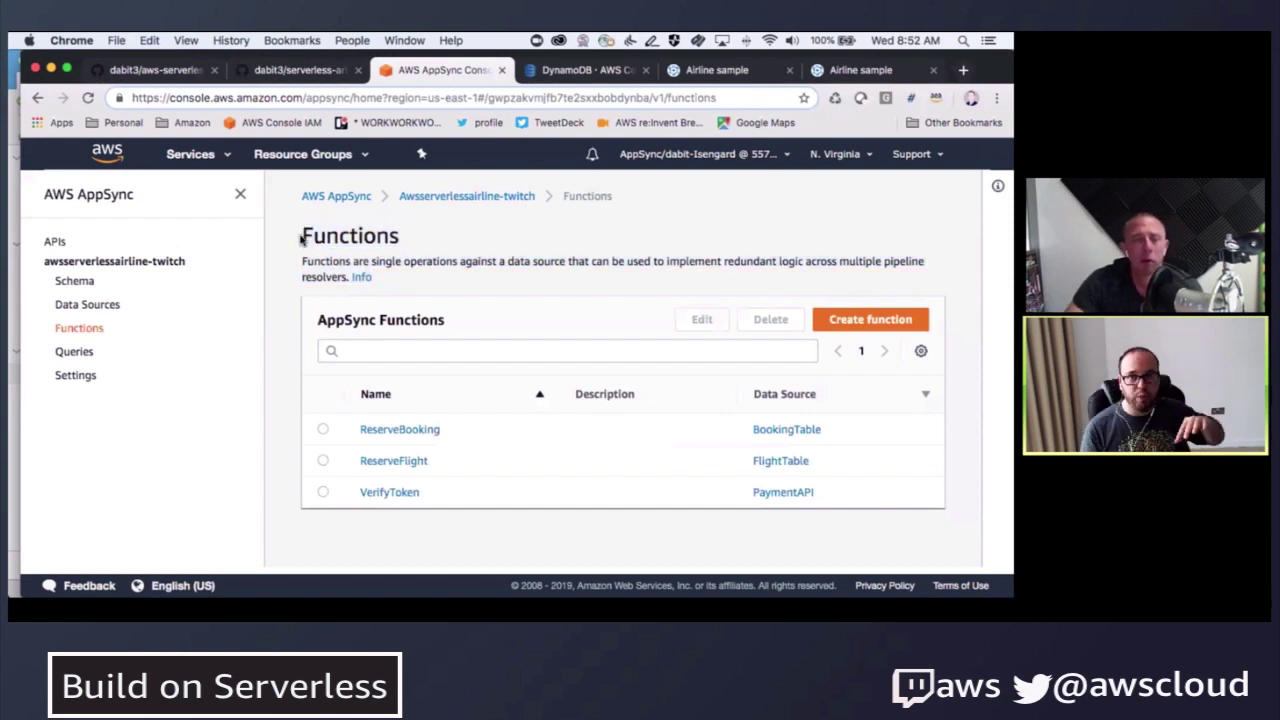
pyautogui.moveTo(302, 231); pyautogui.dragTo(368, 279)
pyautogui.click(315, 270)
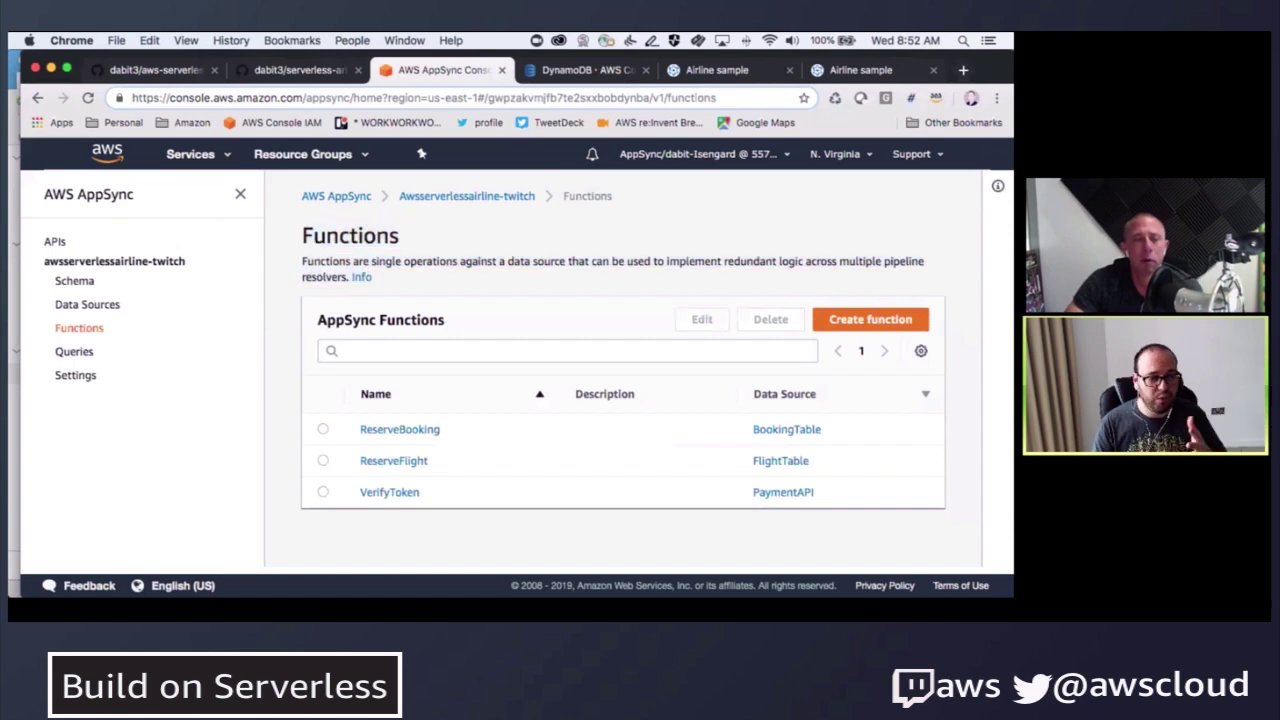